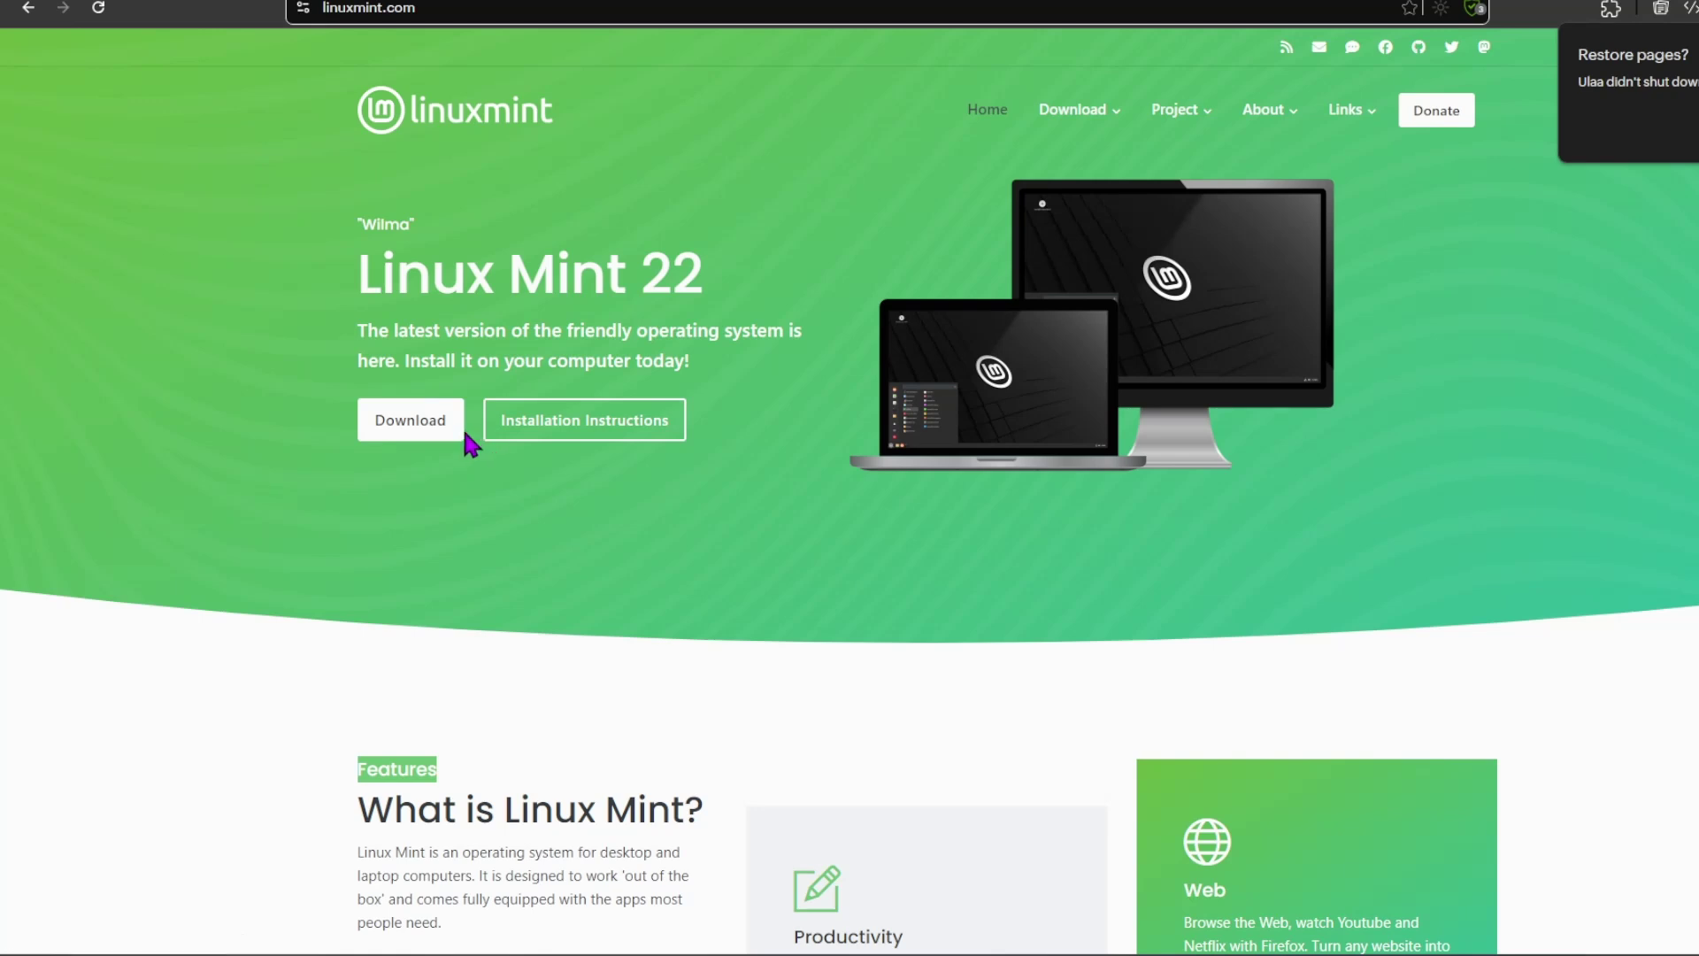
# Open the Linux Mint 22 download page, compare the editions and choose the Cinnamon Edition download.
pyautogui.click(408, 427)
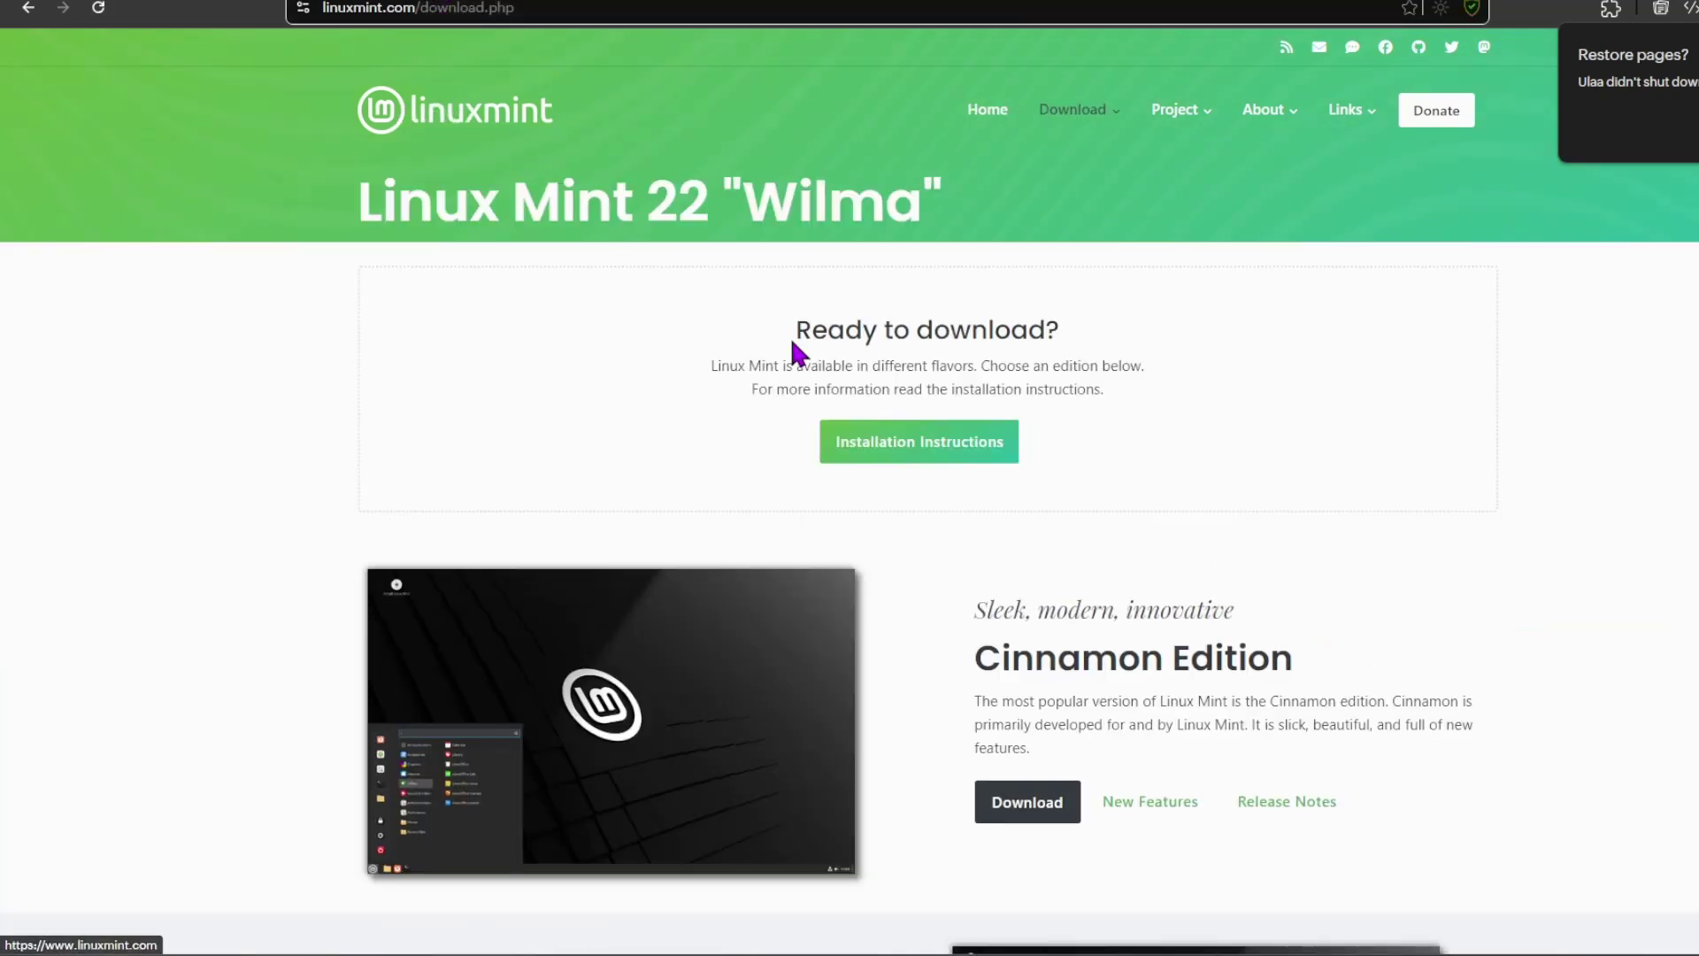
pyautogui.scroll(-4, 934, 423)
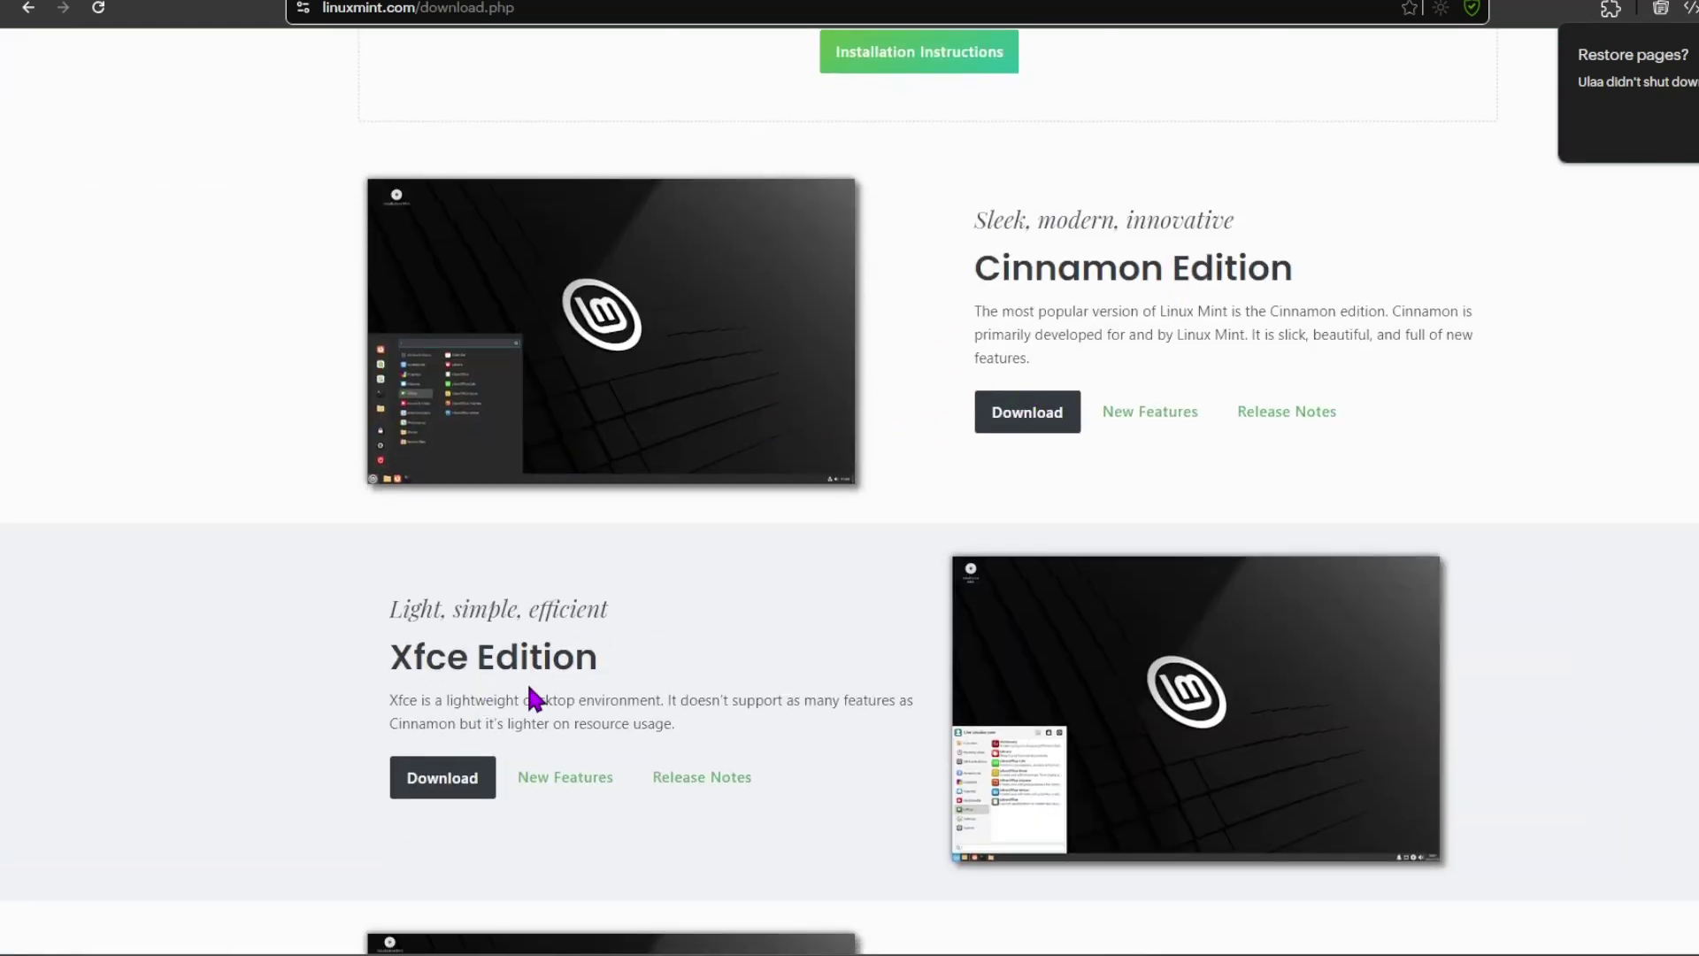
pyautogui.scroll(-5, 531, 697)
pyautogui.scroll(4, 662, 569)
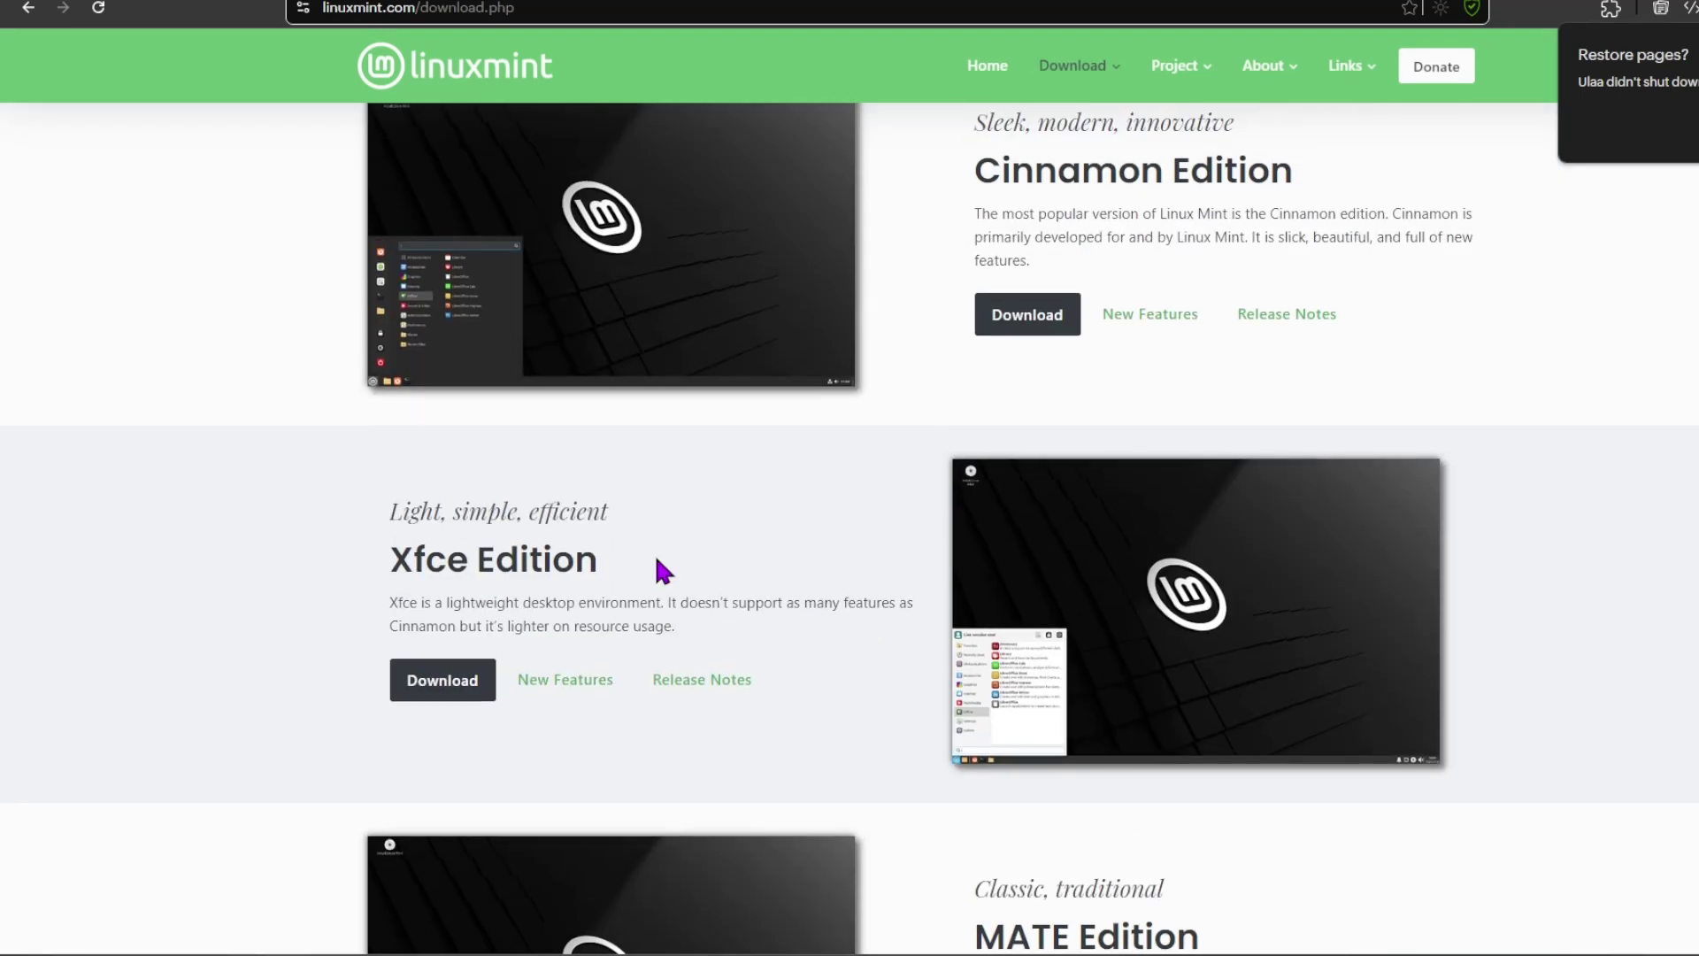
pyautogui.scroll(4, 520, 601)
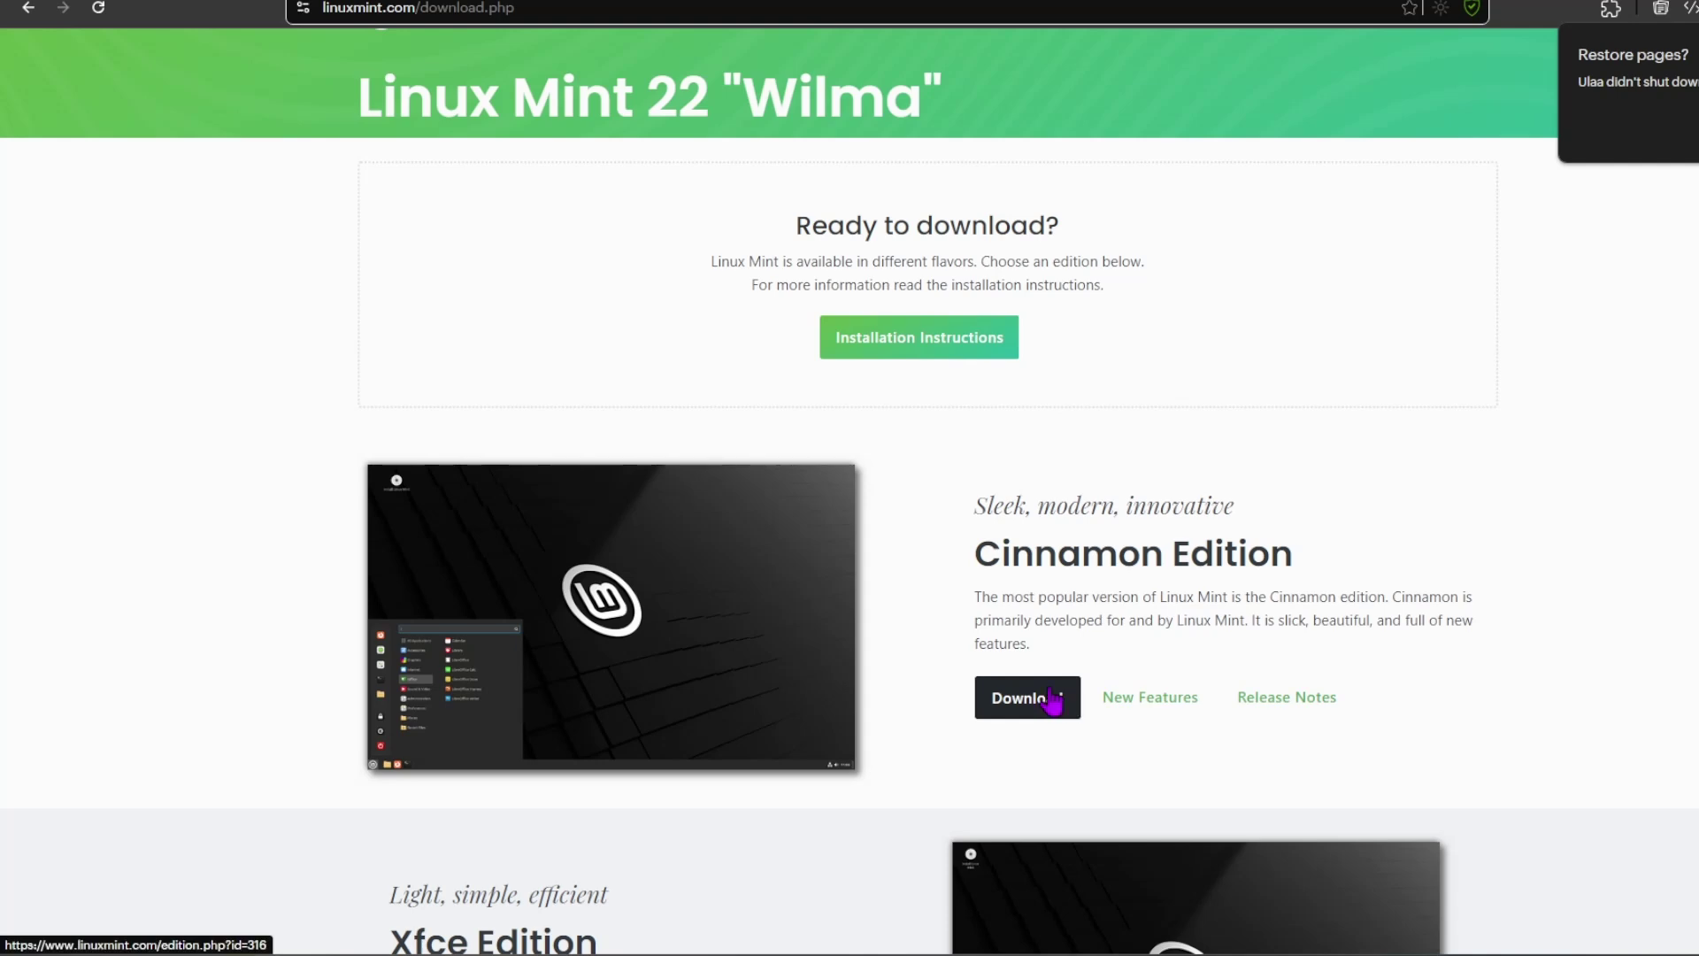
pyautogui.click(1048, 700)
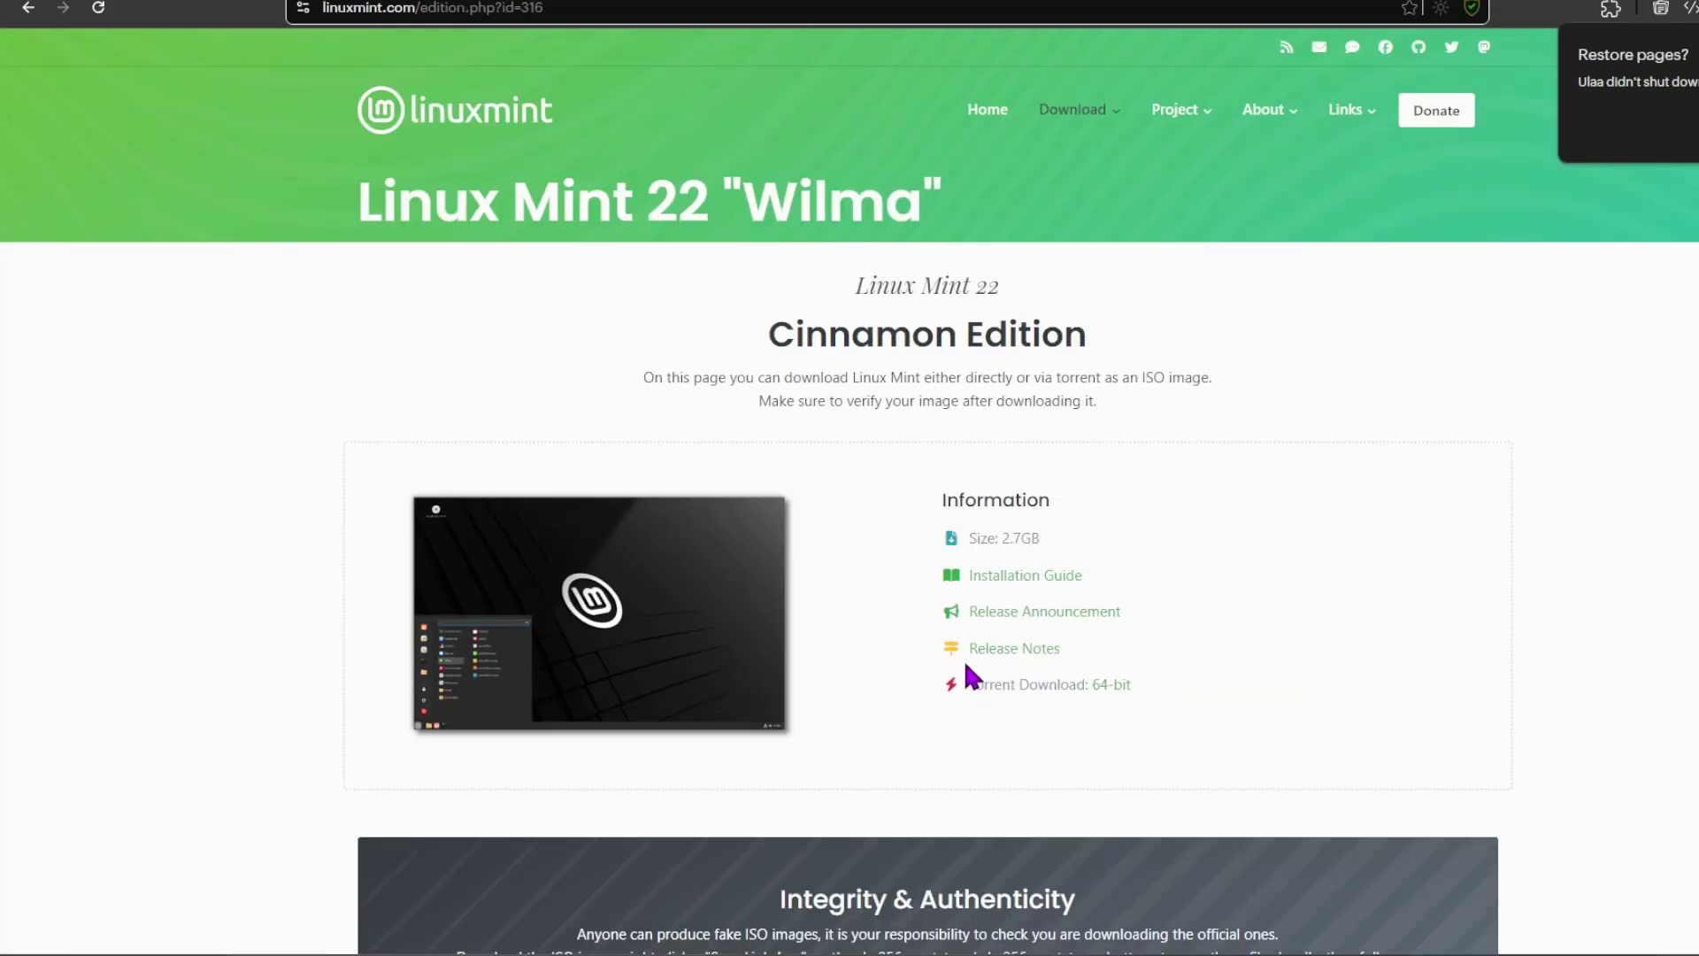
# Download the Cinnamon ISO from the Clarkson University mirror and locate linuxmint-22-cinnamon-64bit.iso in the C:\Tech\ISO folder.
pyautogui.scroll(-4, 1031, 607)
pyautogui.scroll(-8, 1033, 602)
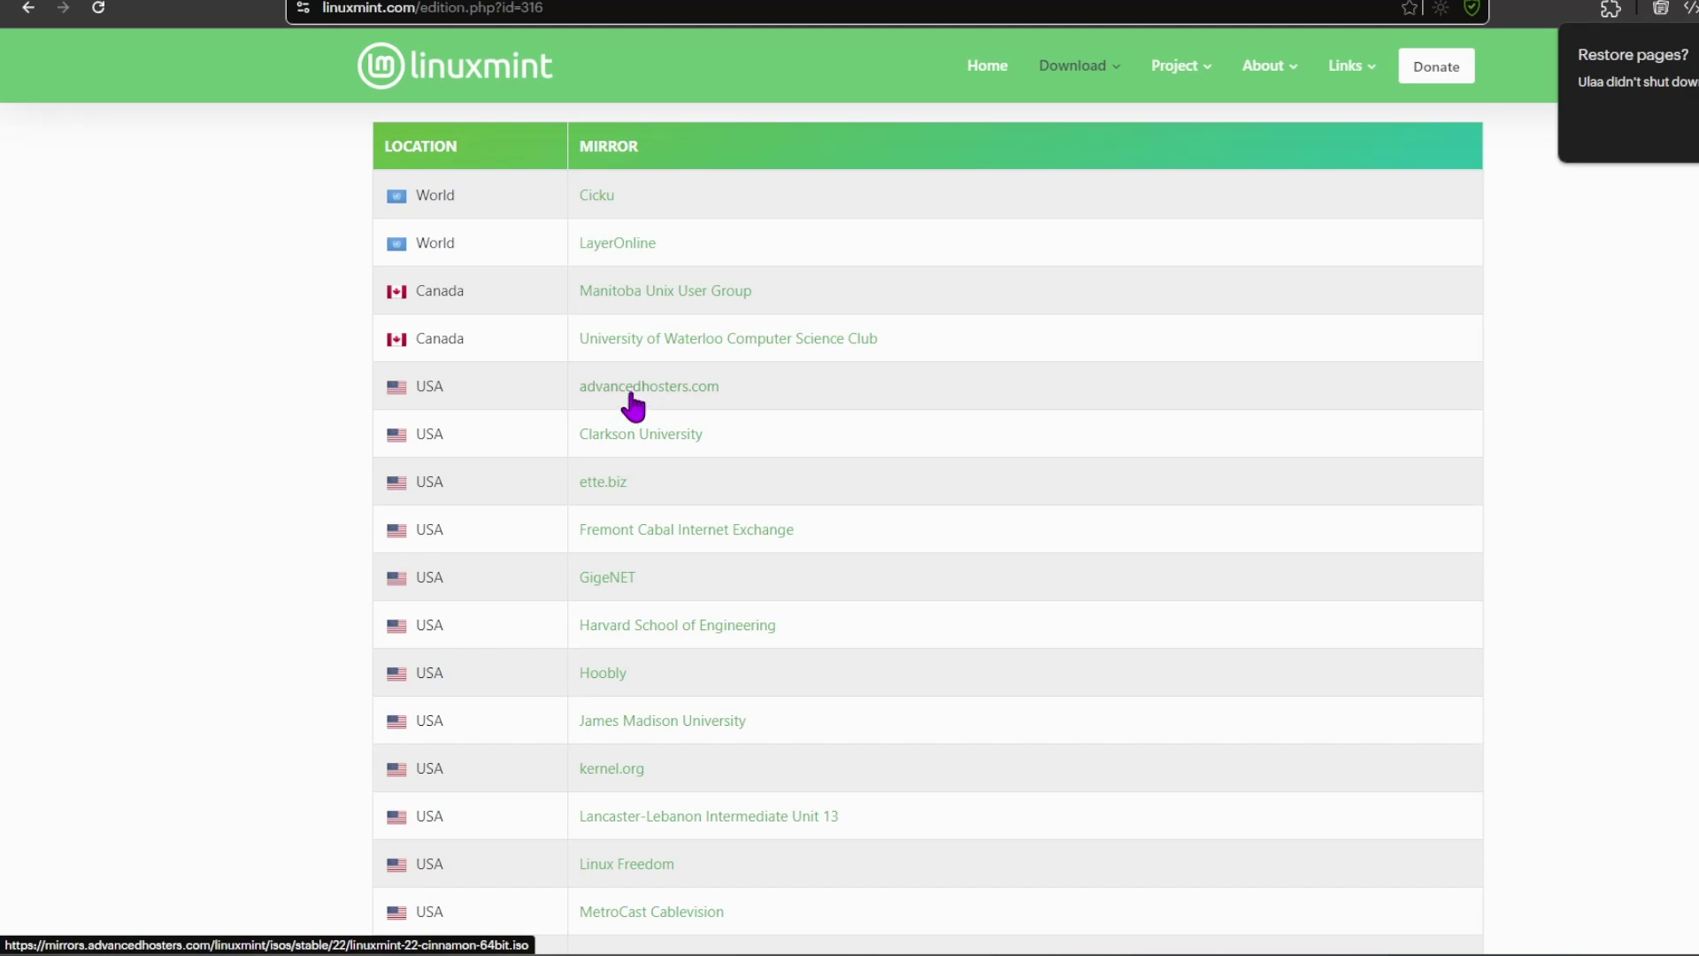
pyautogui.click(633, 435)
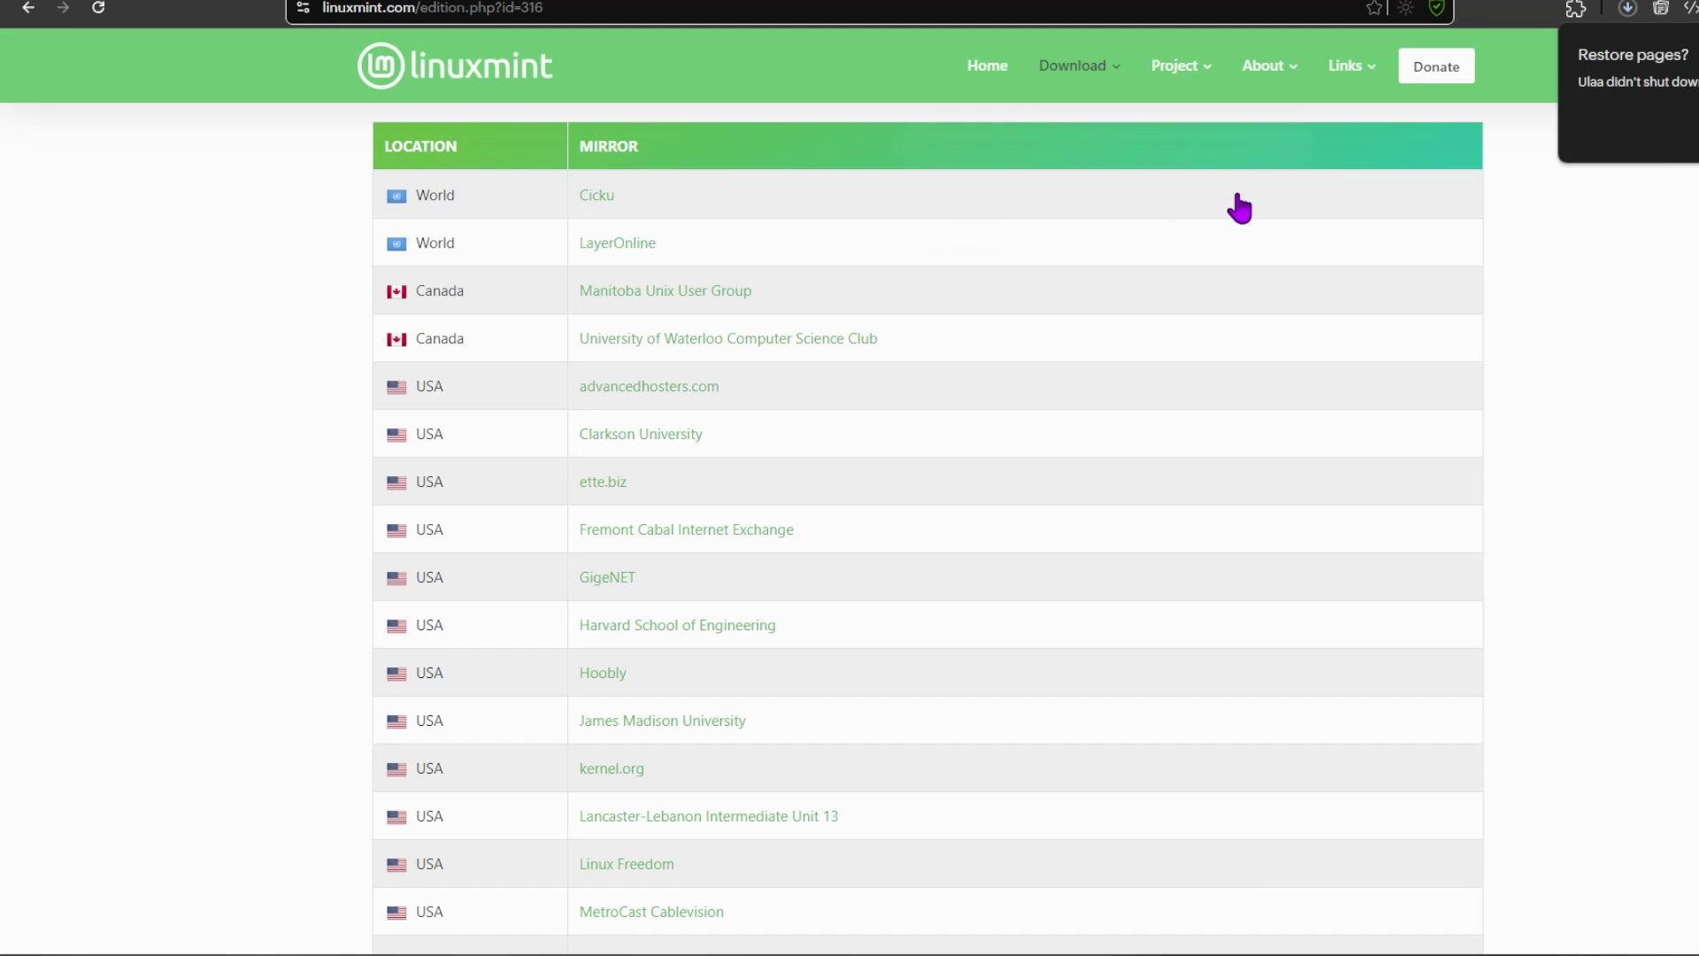
pyautogui.click(1625, 9)
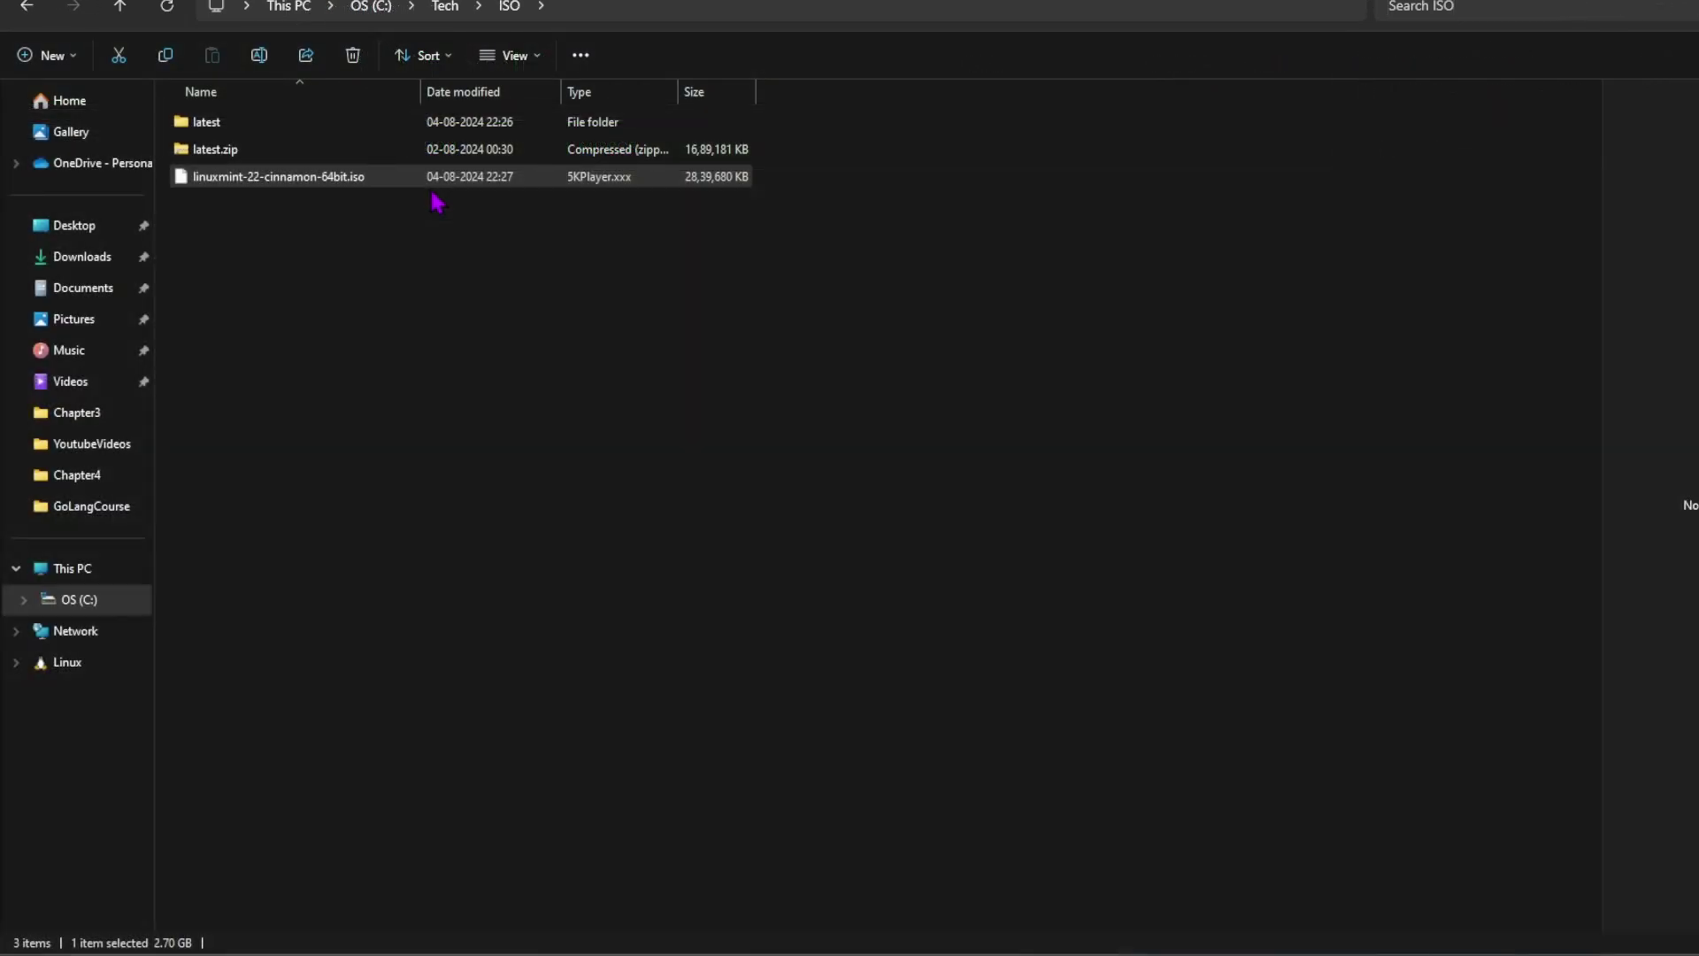
pyautogui.click(369, 182)
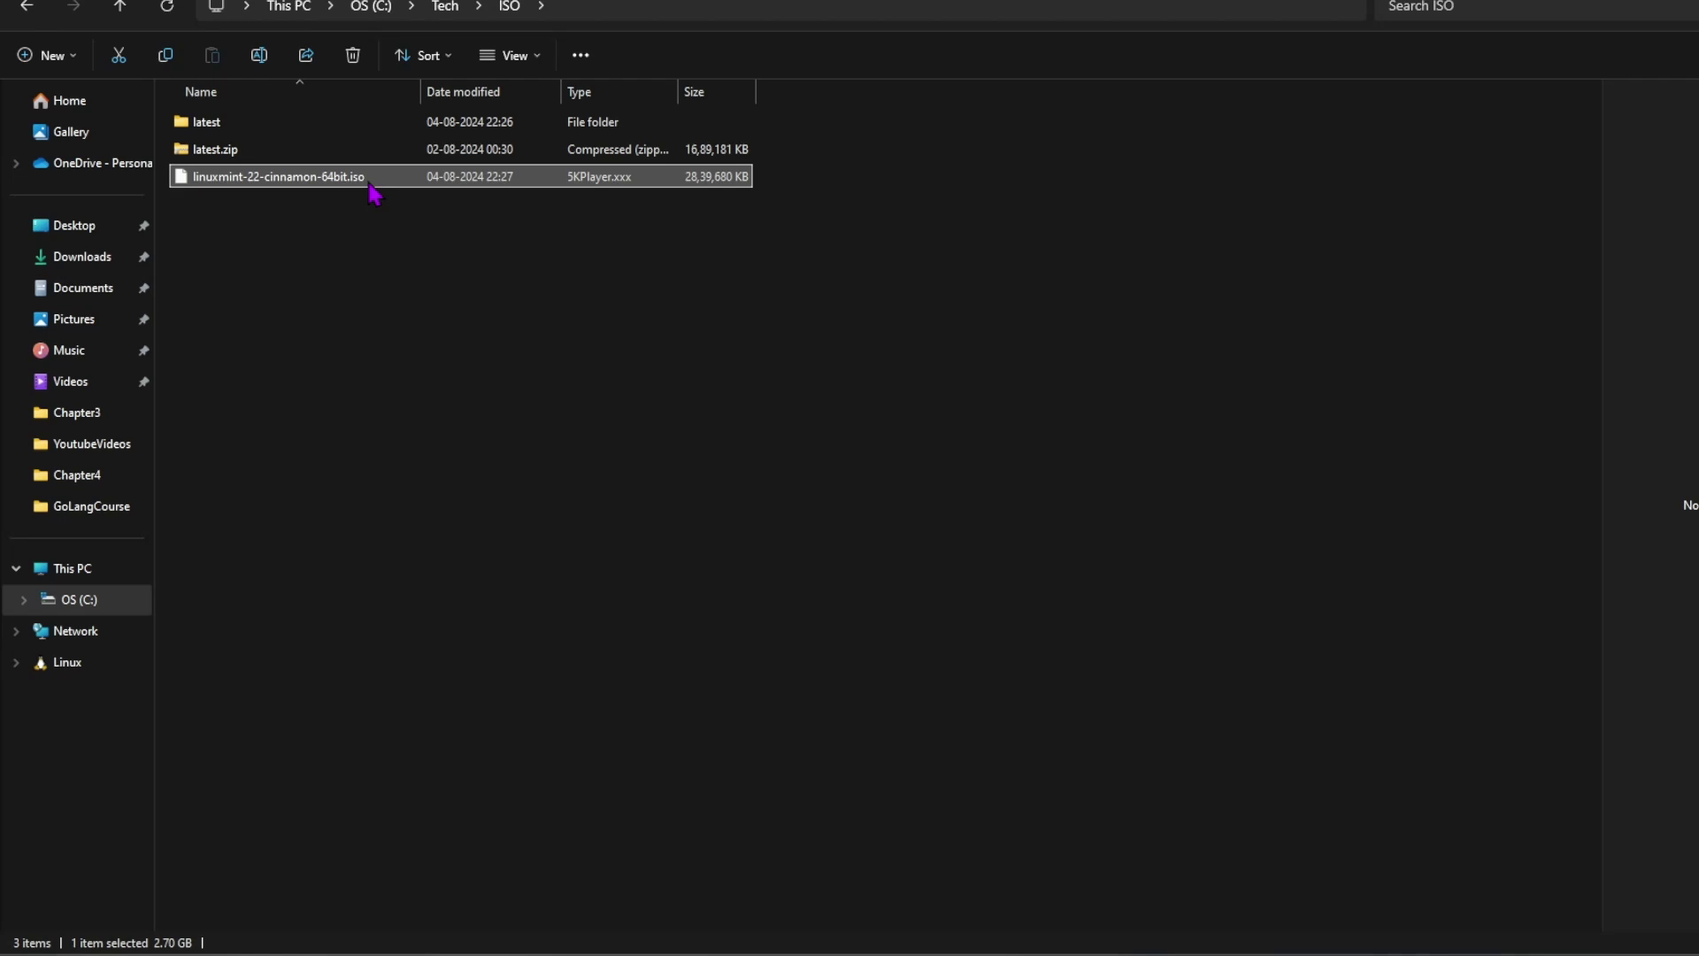
pyautogui.hotkey('ctrl', '+')
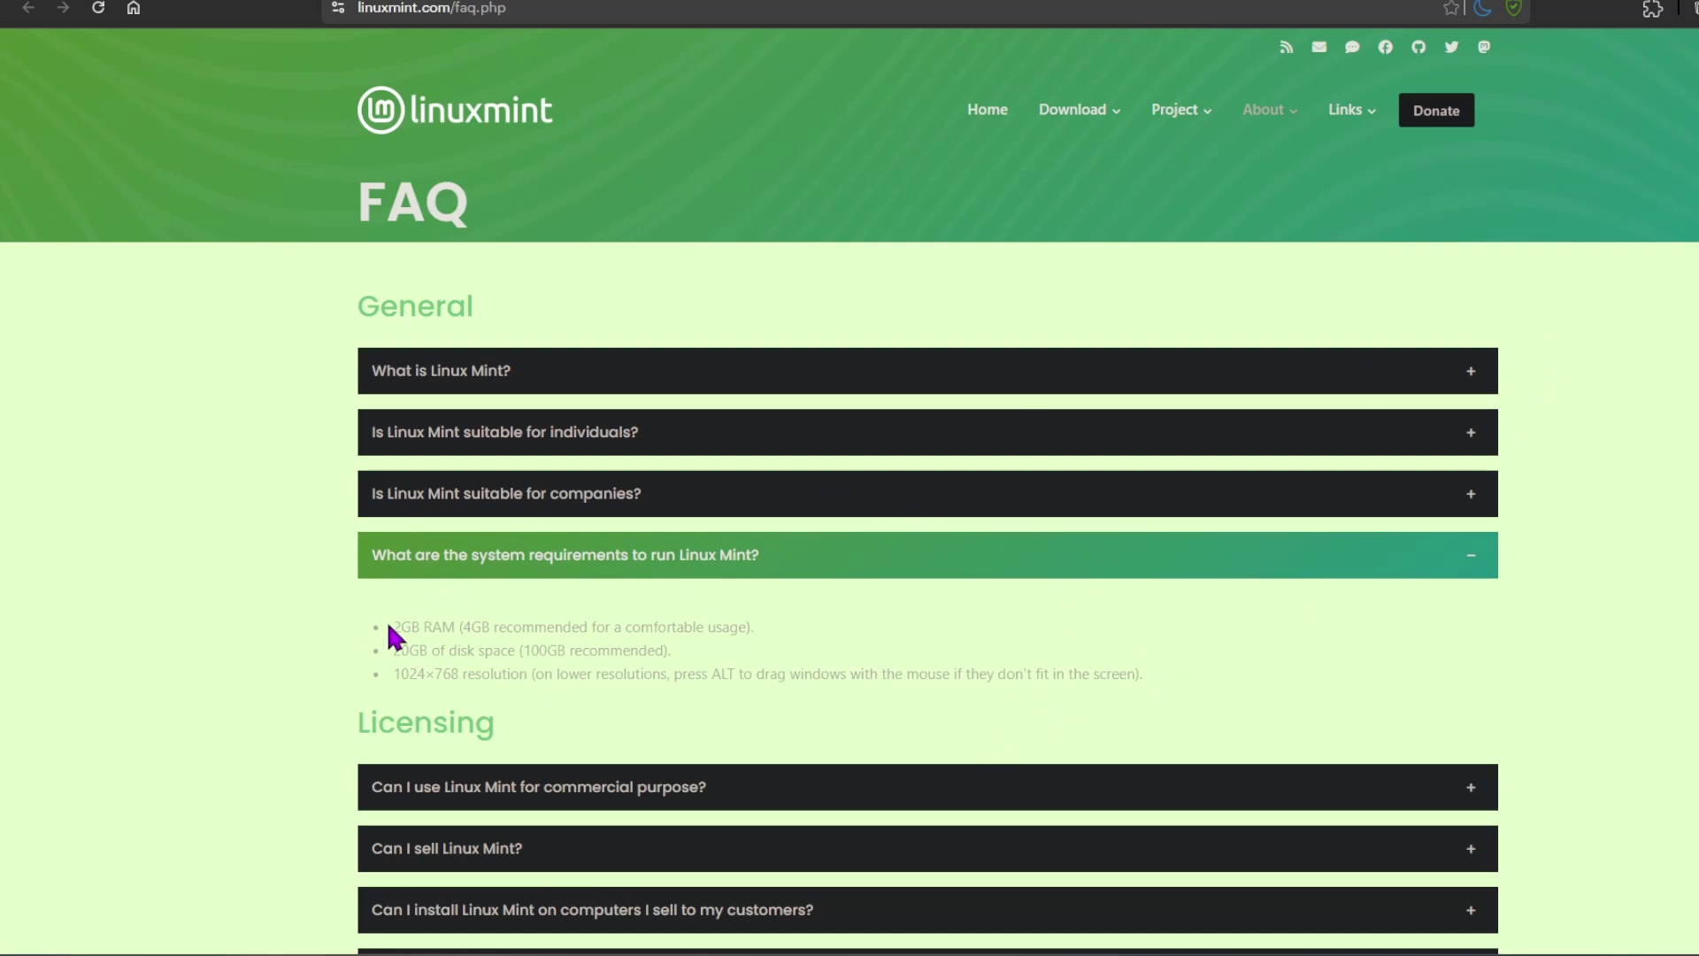
# Examine the RAM, disk space and resolution requirements for running Linux Mint on the FAQ page.
pyautogui.moveTo(389, 625); pyautogui.dragTo(766, 647)
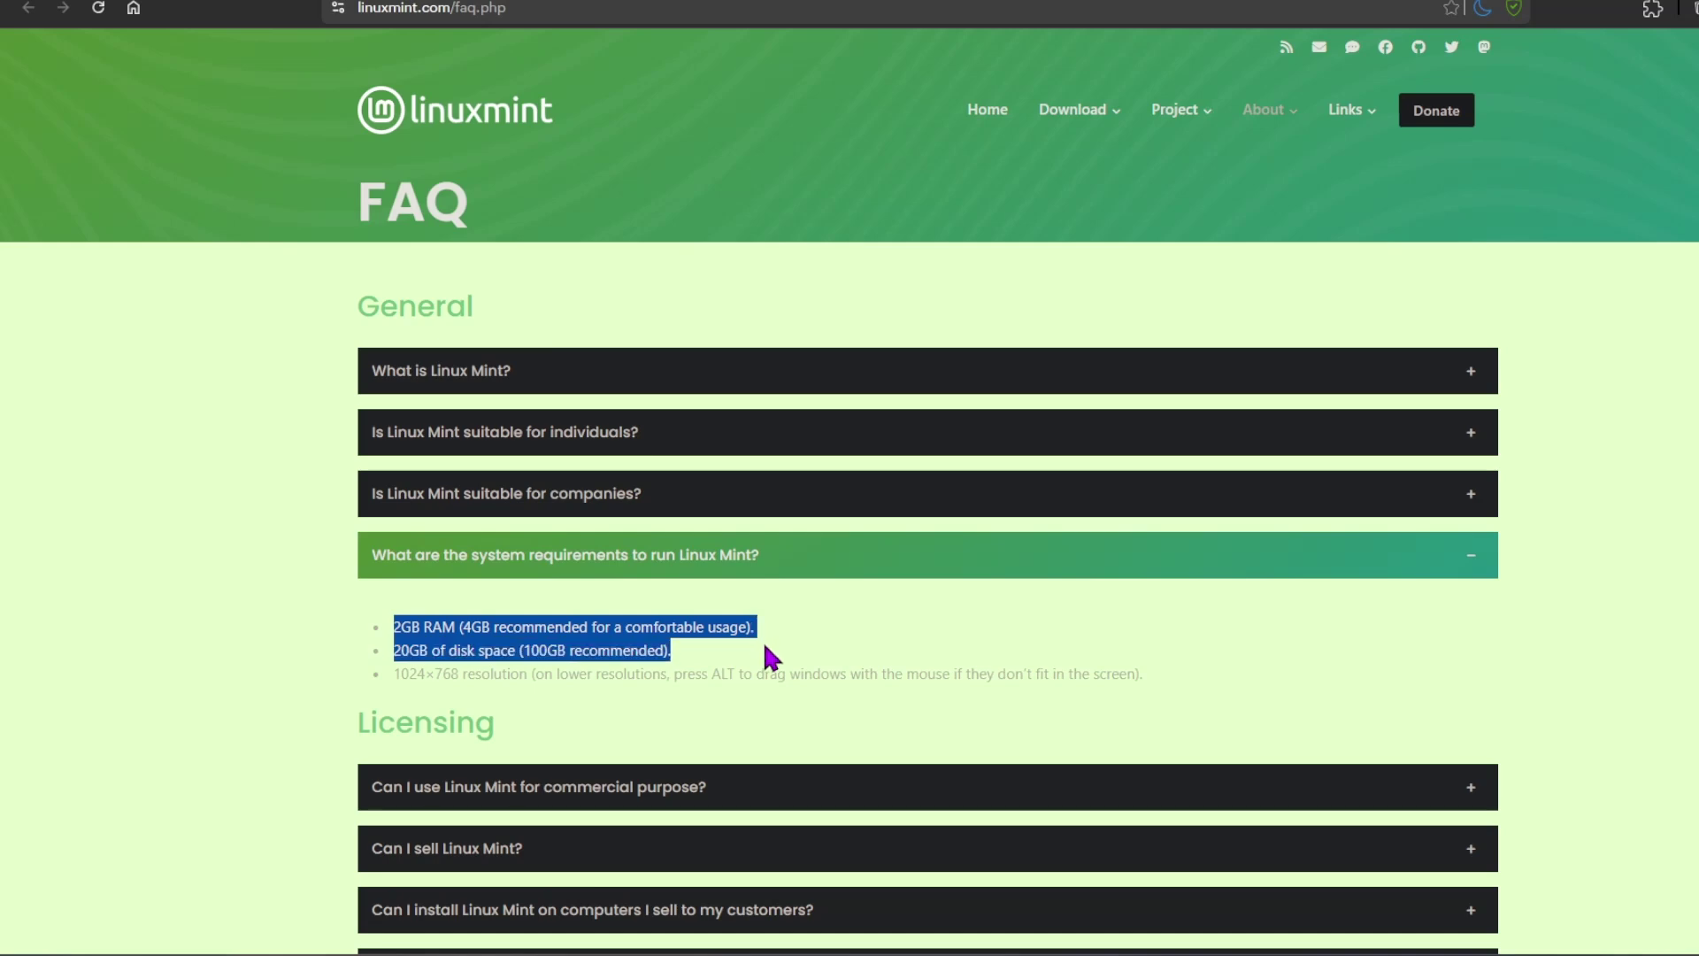
pyautogui.moveTo(765, 648); pyautogui.dragTo(777, 673)
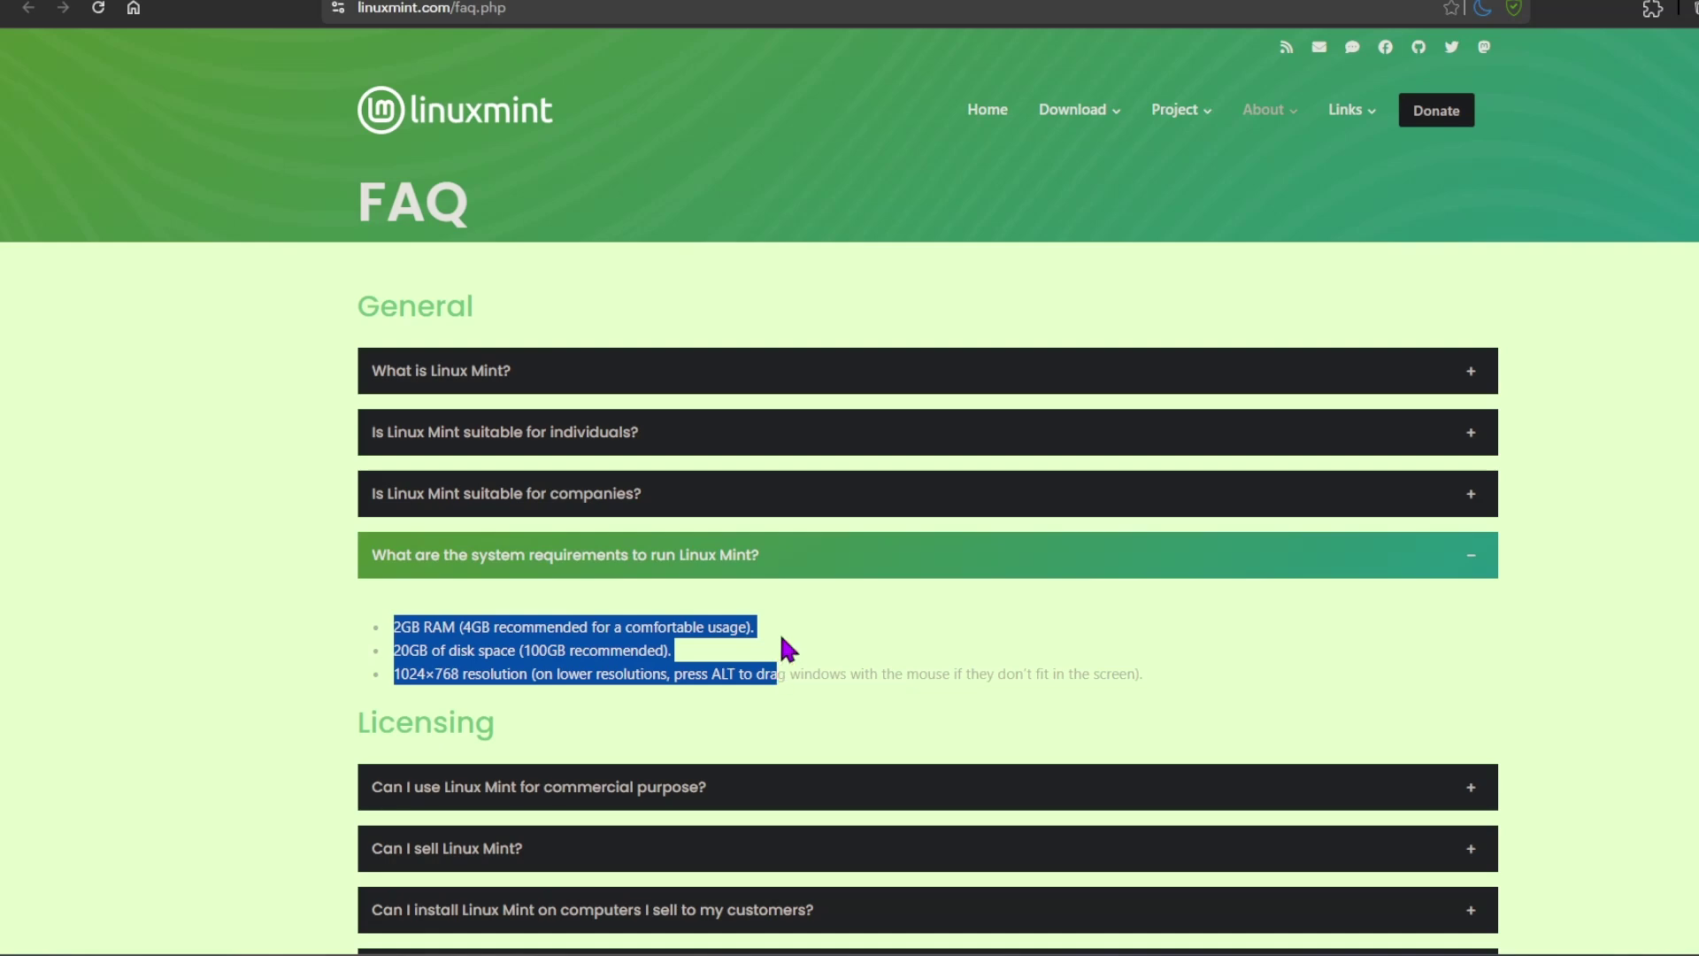
pyautogui.scroll(-1, 832, 681)
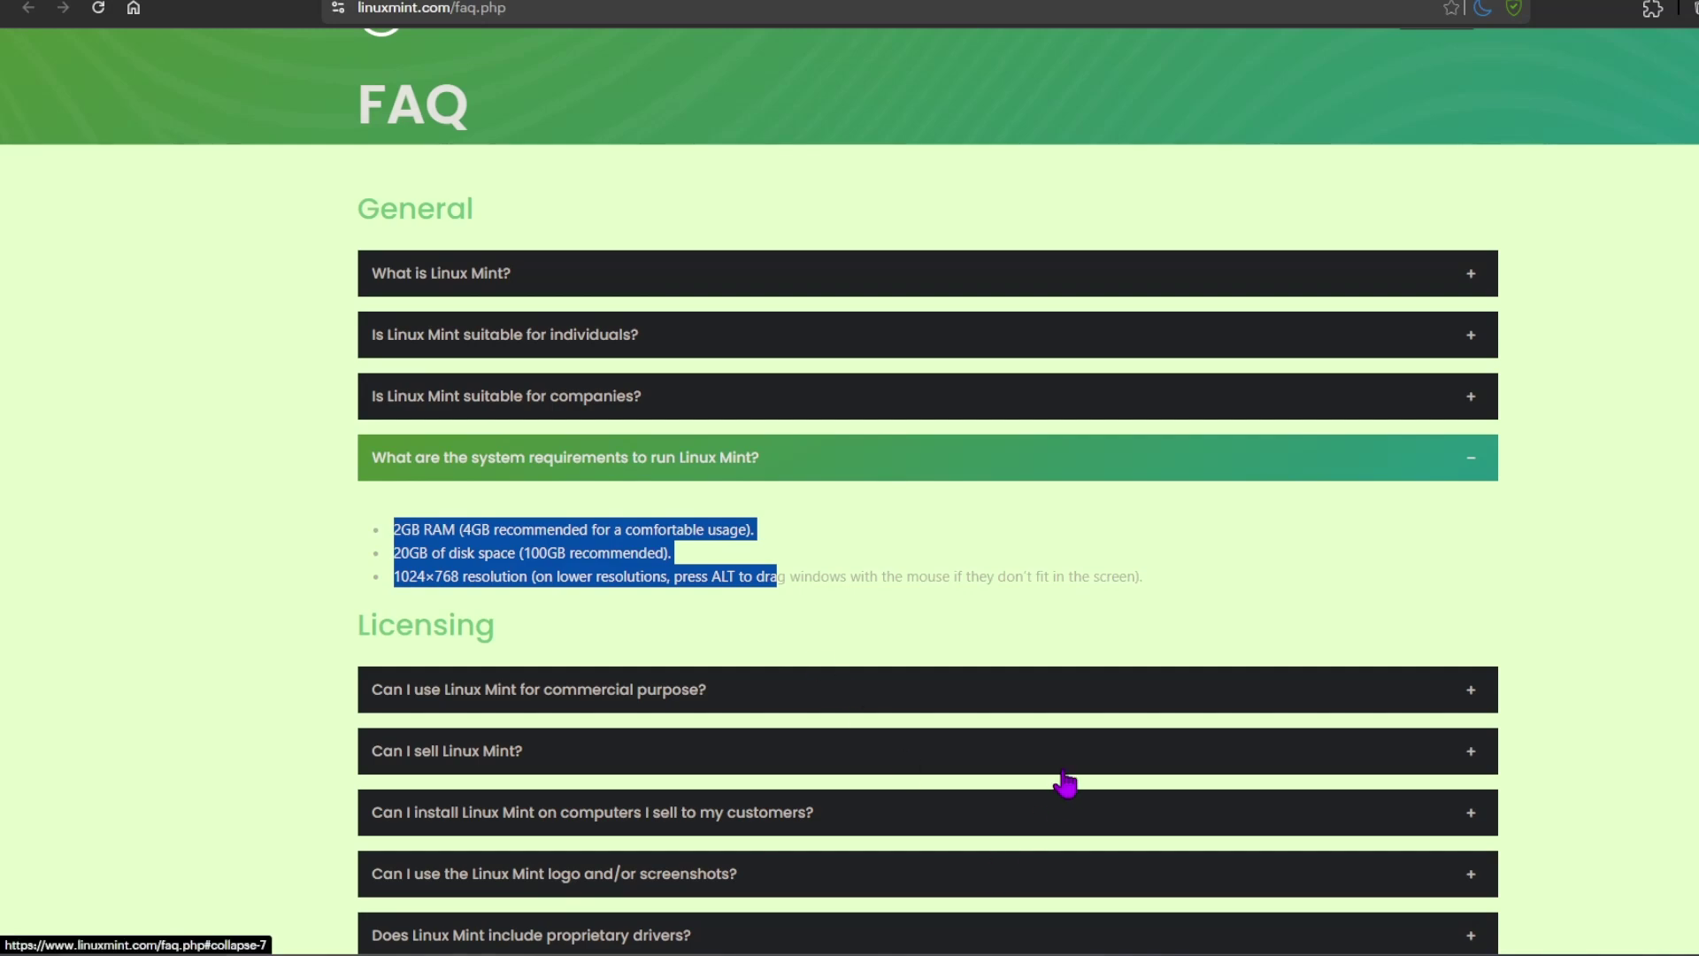
pyautogui.scroll(-3, 1065, 788)
pyautogui.scroll(-1, 1066, 783)
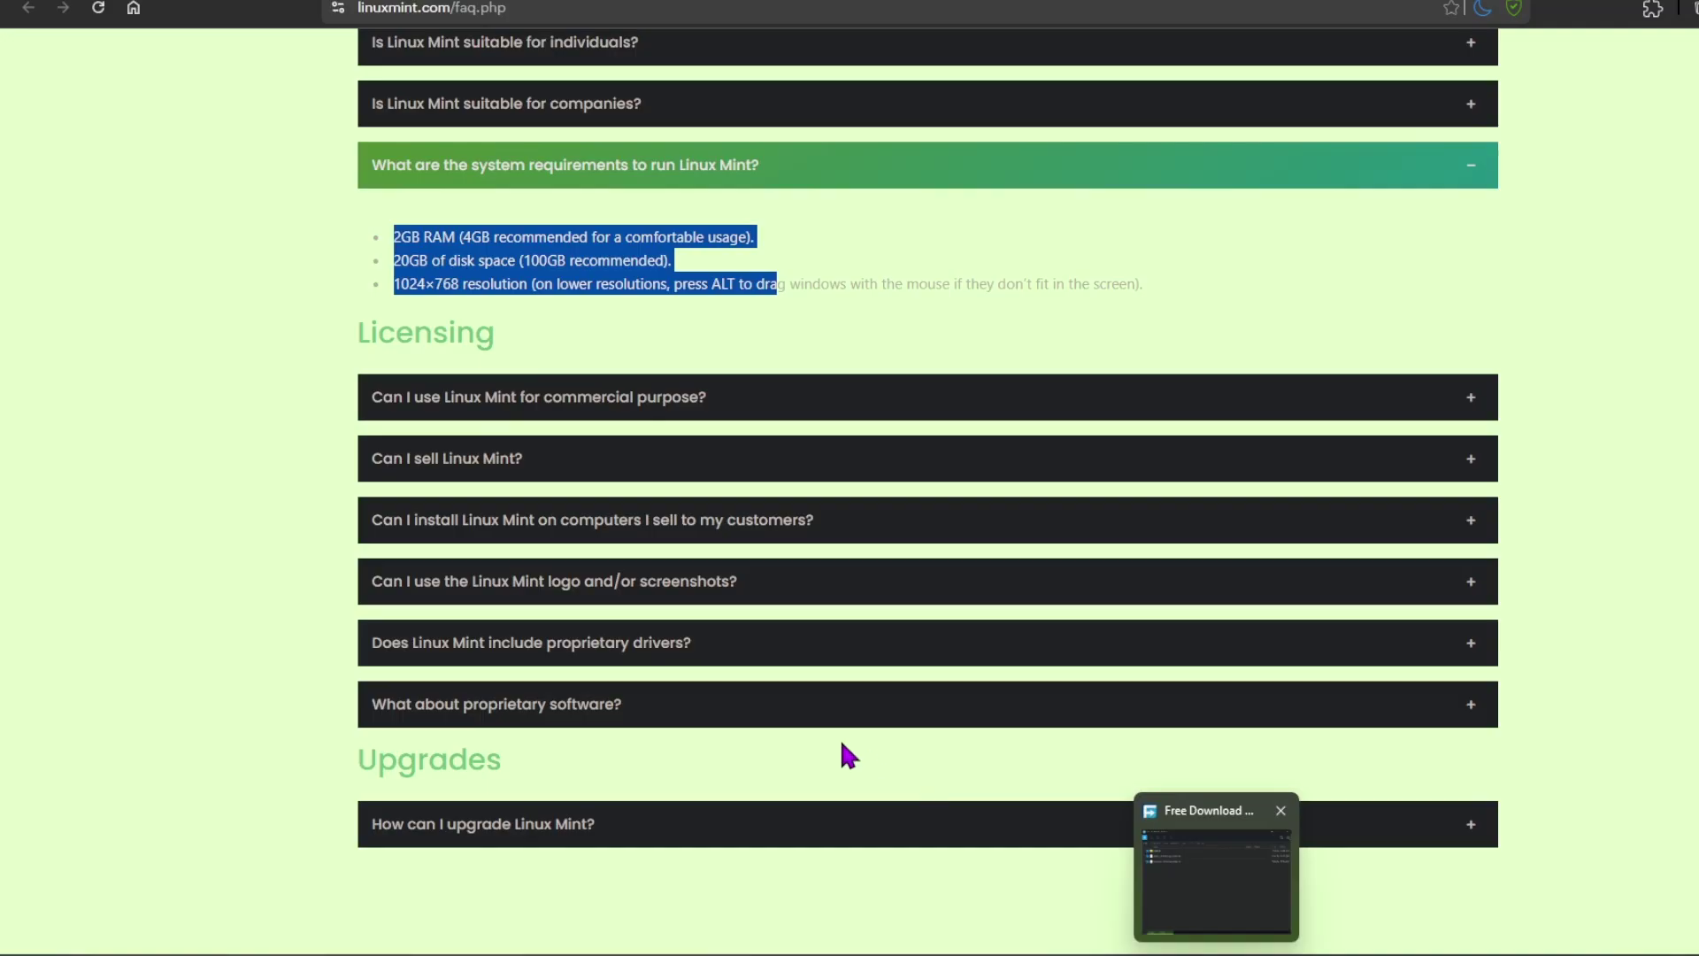
# Close the spare Home window and bring VMware Workstation Pro's Home window to this screen, maximized.
pyautogui.moveTo(1173, 954)
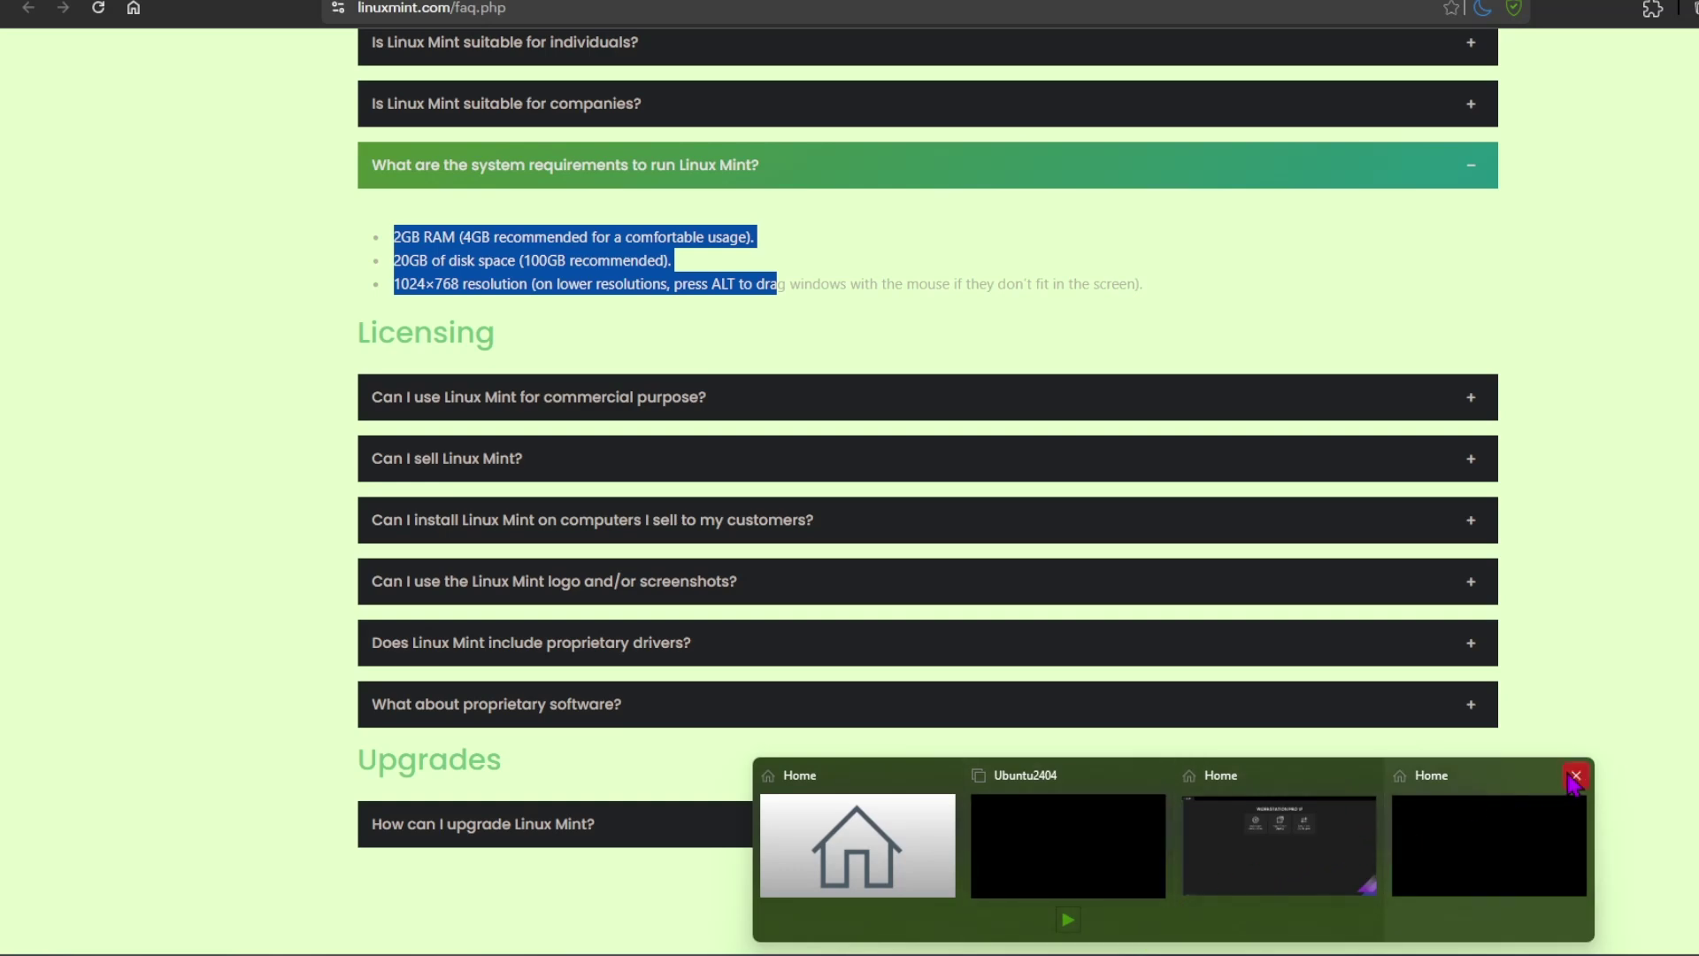
pyautogui.click(1574, 778)
pyautogui.click(1291, 819)
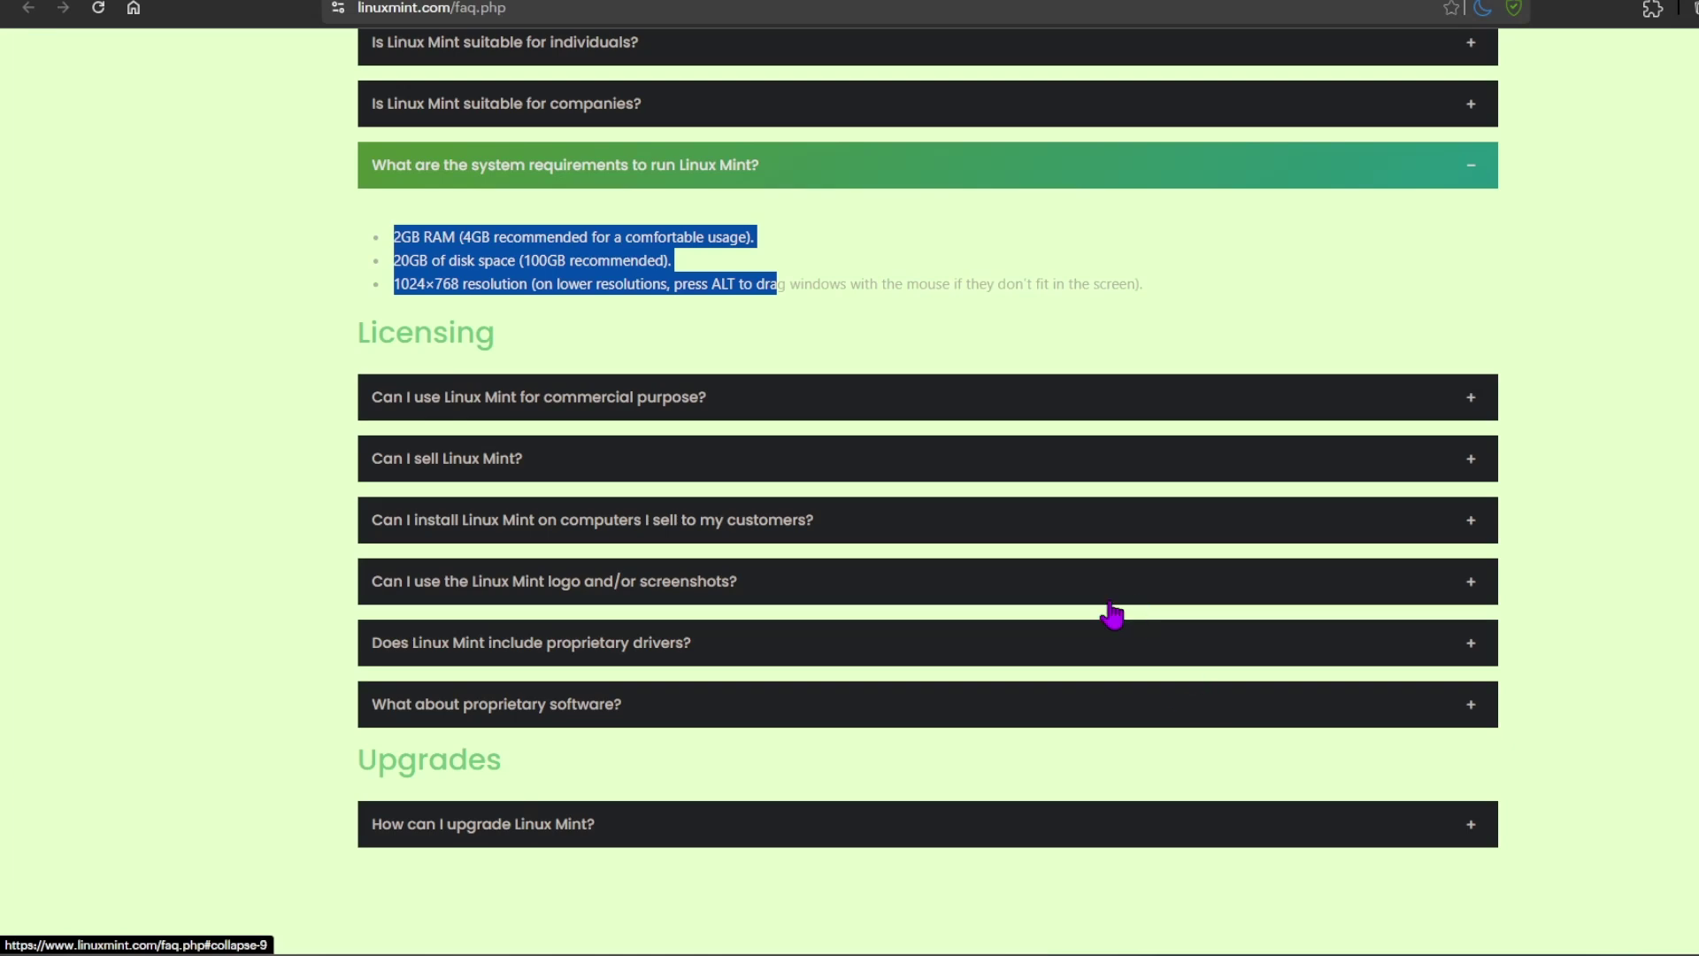
pyautogui.press('super+Right')
pyautogui.press('super+Right')
pyautogui.press('super+Up')
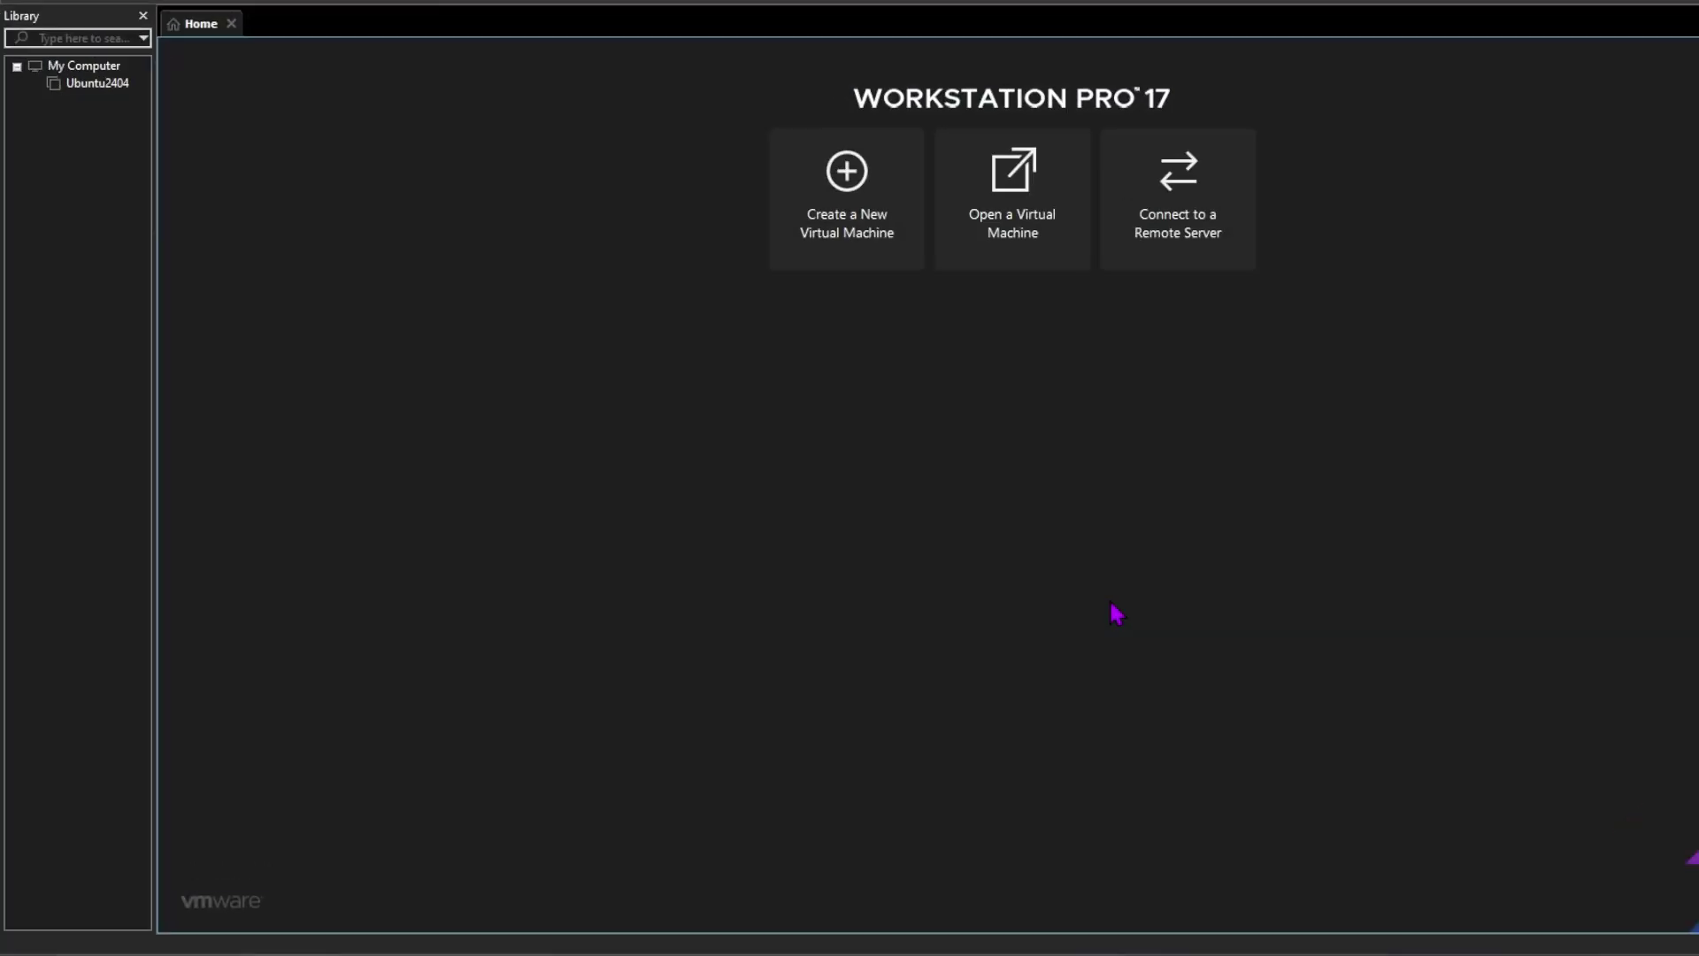
# Start a new typical virtual machine, installing the operating system later, with Linux guest version Other Linux 6.x kernel 64-bit.
pyautogui.click(875, 235)
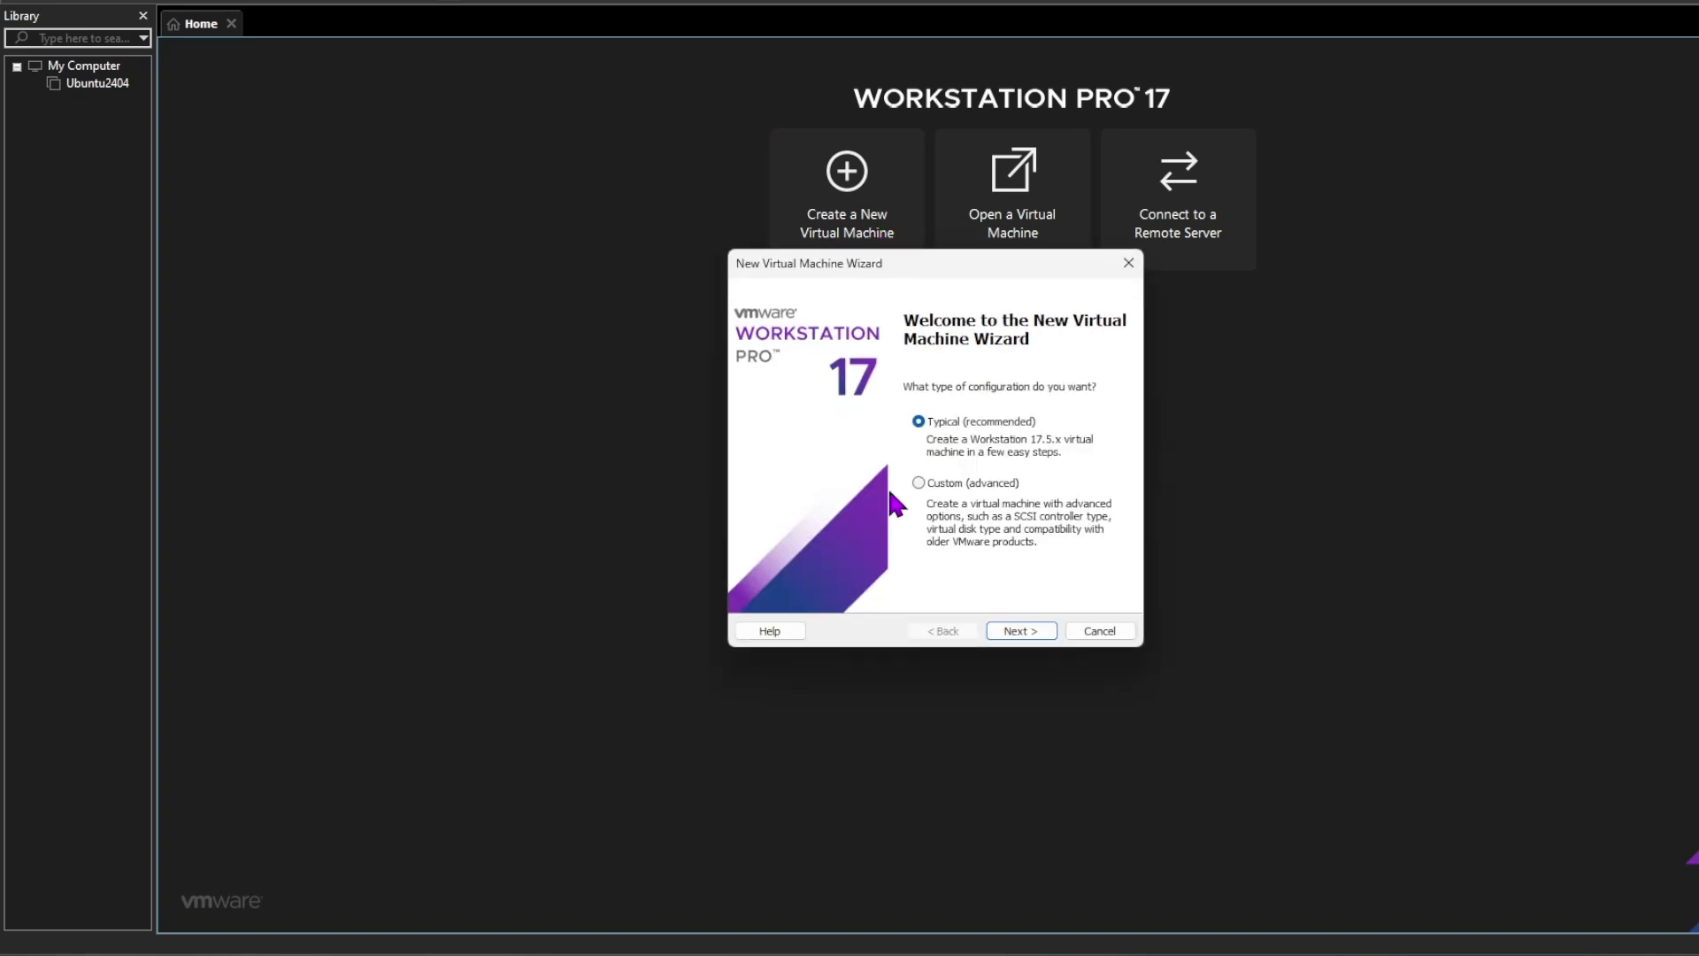
pyautogui.click(1044, 634)
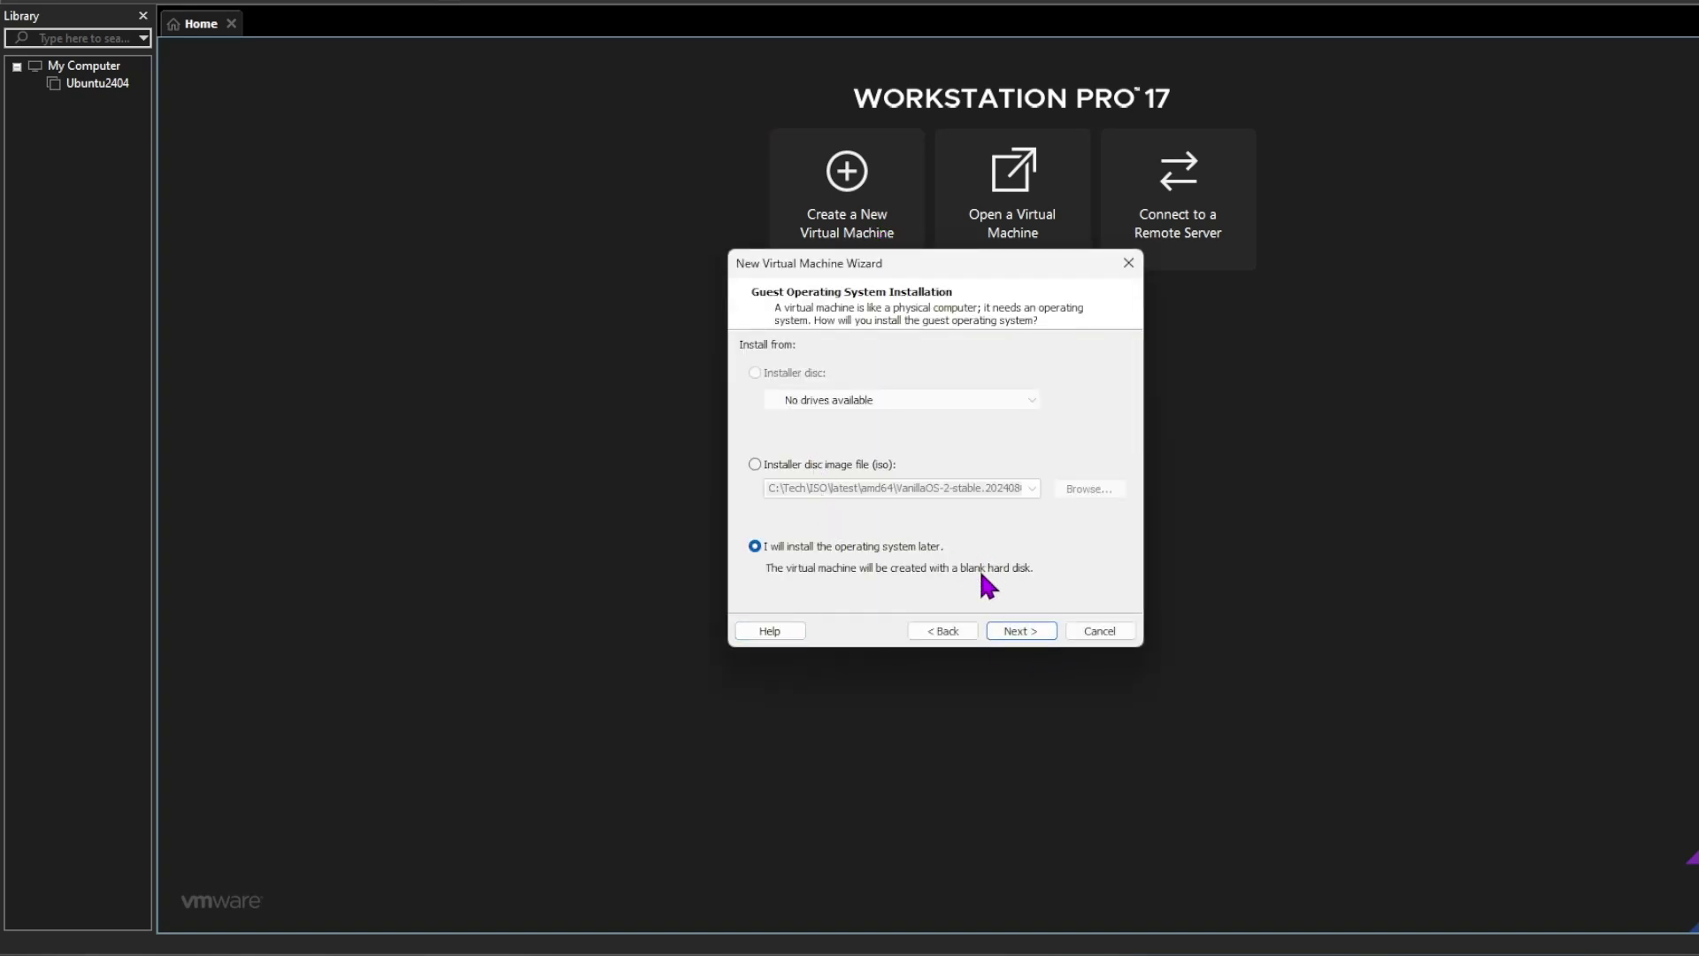
pyautogui.click(1018, 634)
pyautogui.click(835, 478)
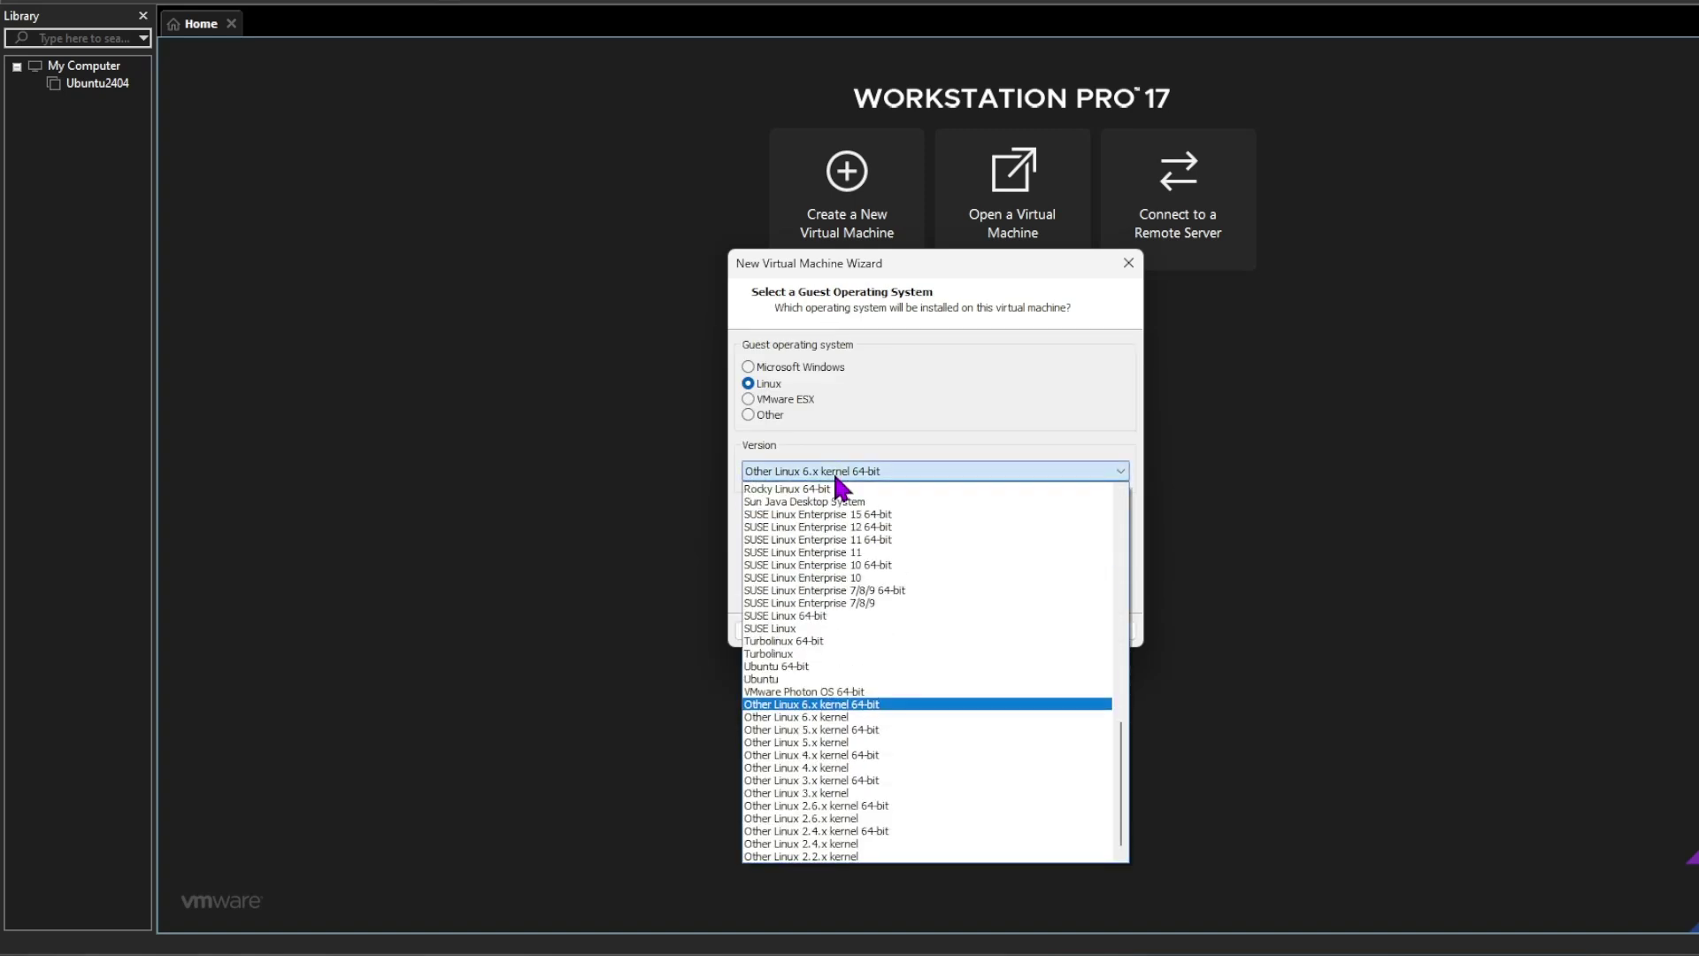
pyautogui.click(835, 477)
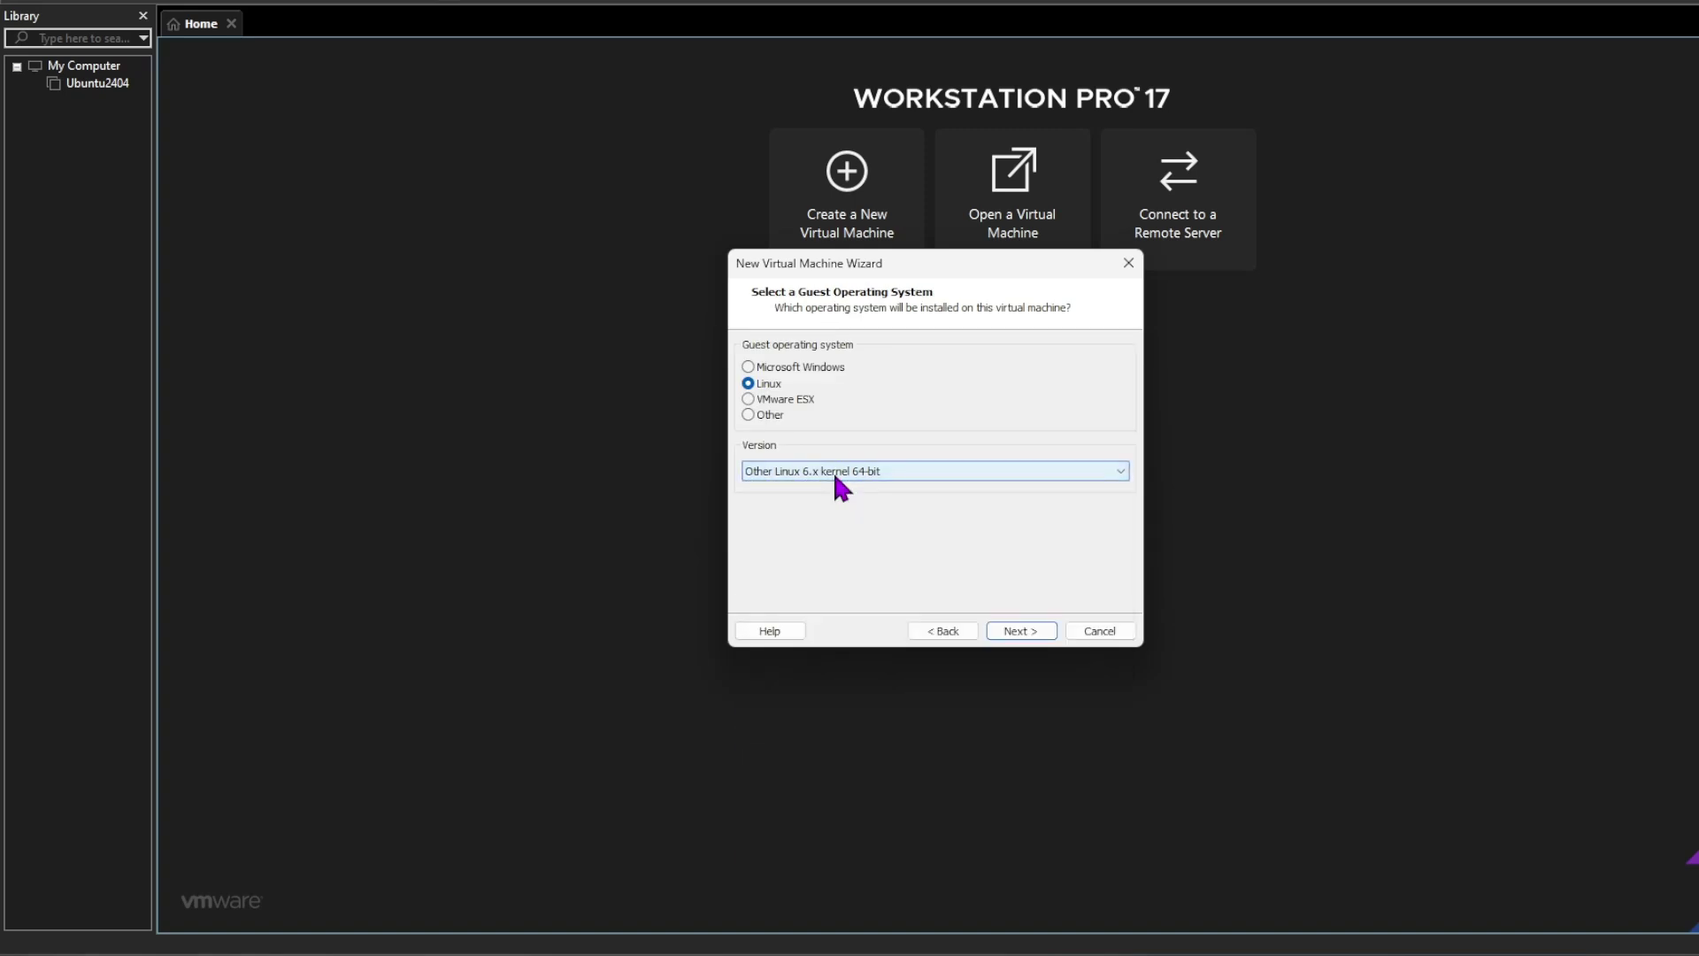
pyautogui.click(1018, 633)
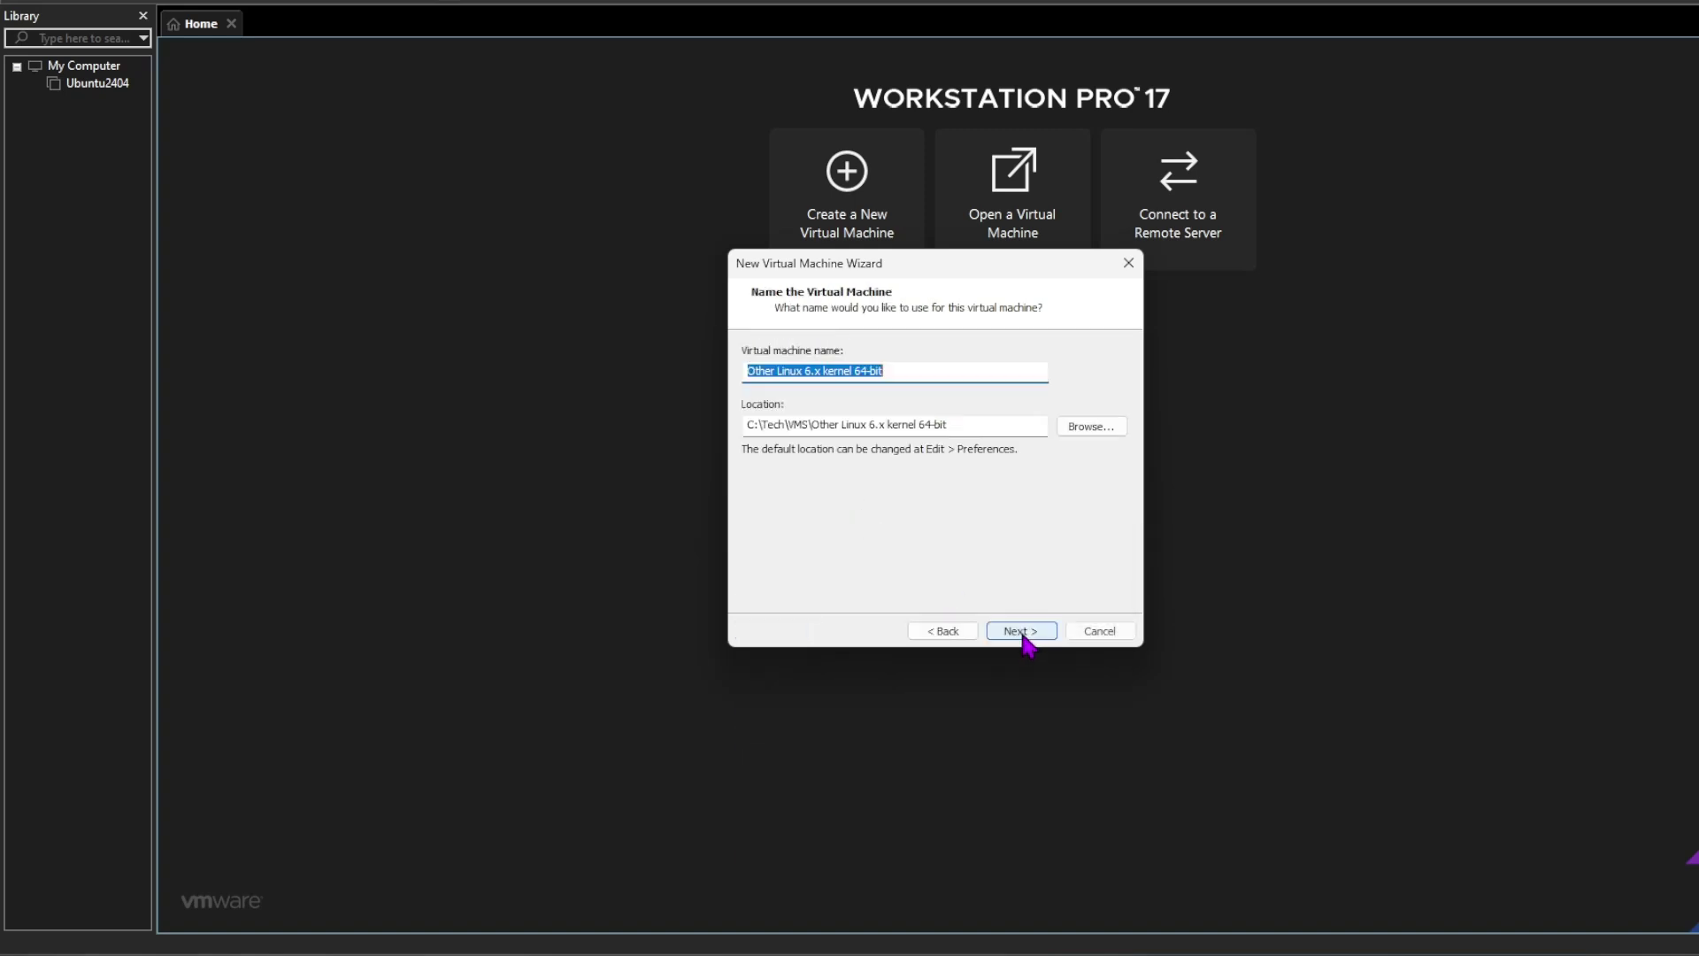
# Set the virtual machine's location to the existing MintCinnamon22 folder under C:\Tech\VMS.
pyautogui.click(1088, 431)
pyautogui.scroll(-1, 900, 509)
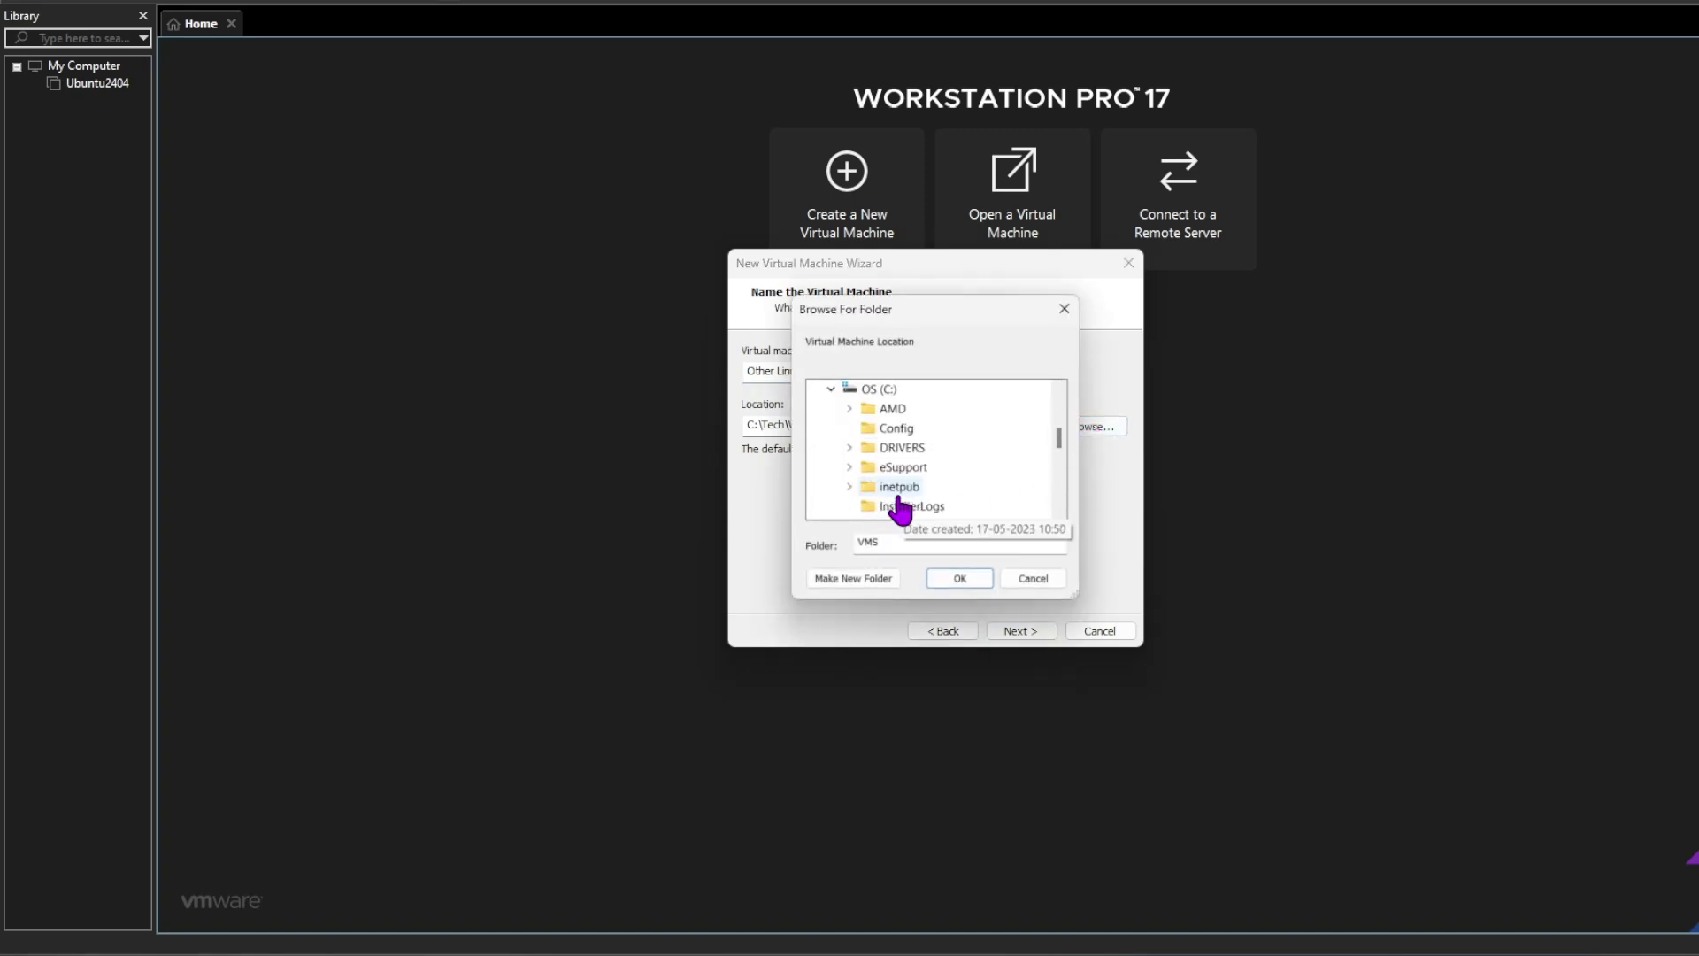
pyautogui.scroll(1, 900, 509)
pyautogui.scroll(-8, 900, 504)
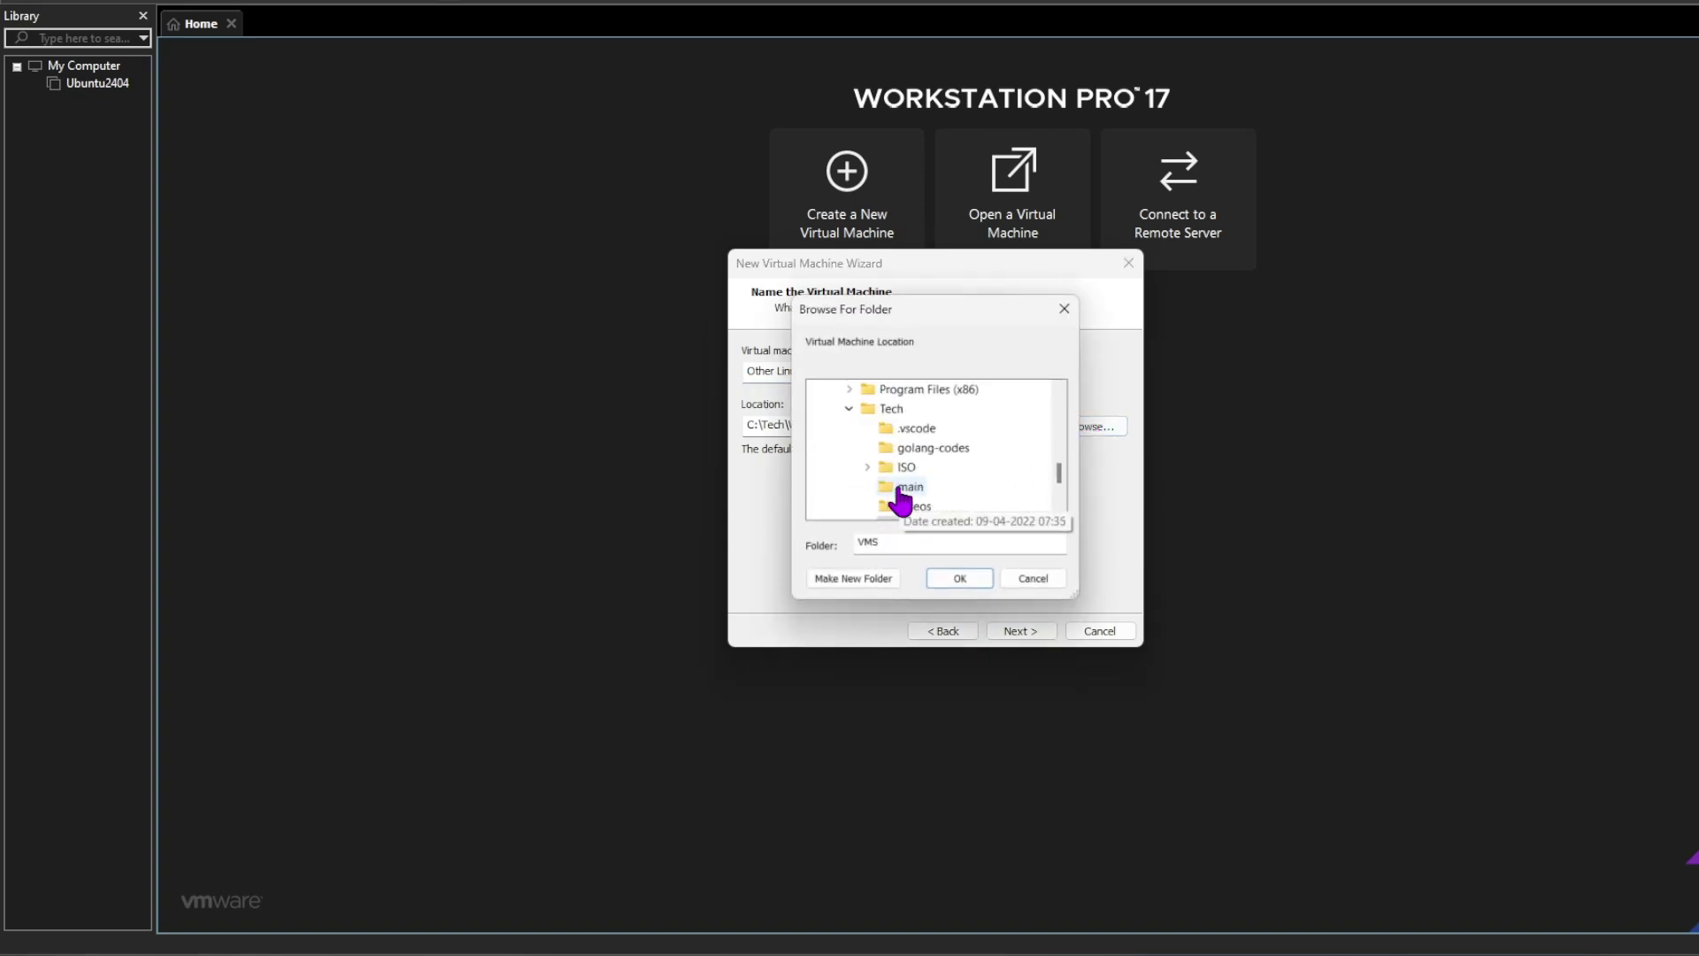
pyautogui.click(868, 408)
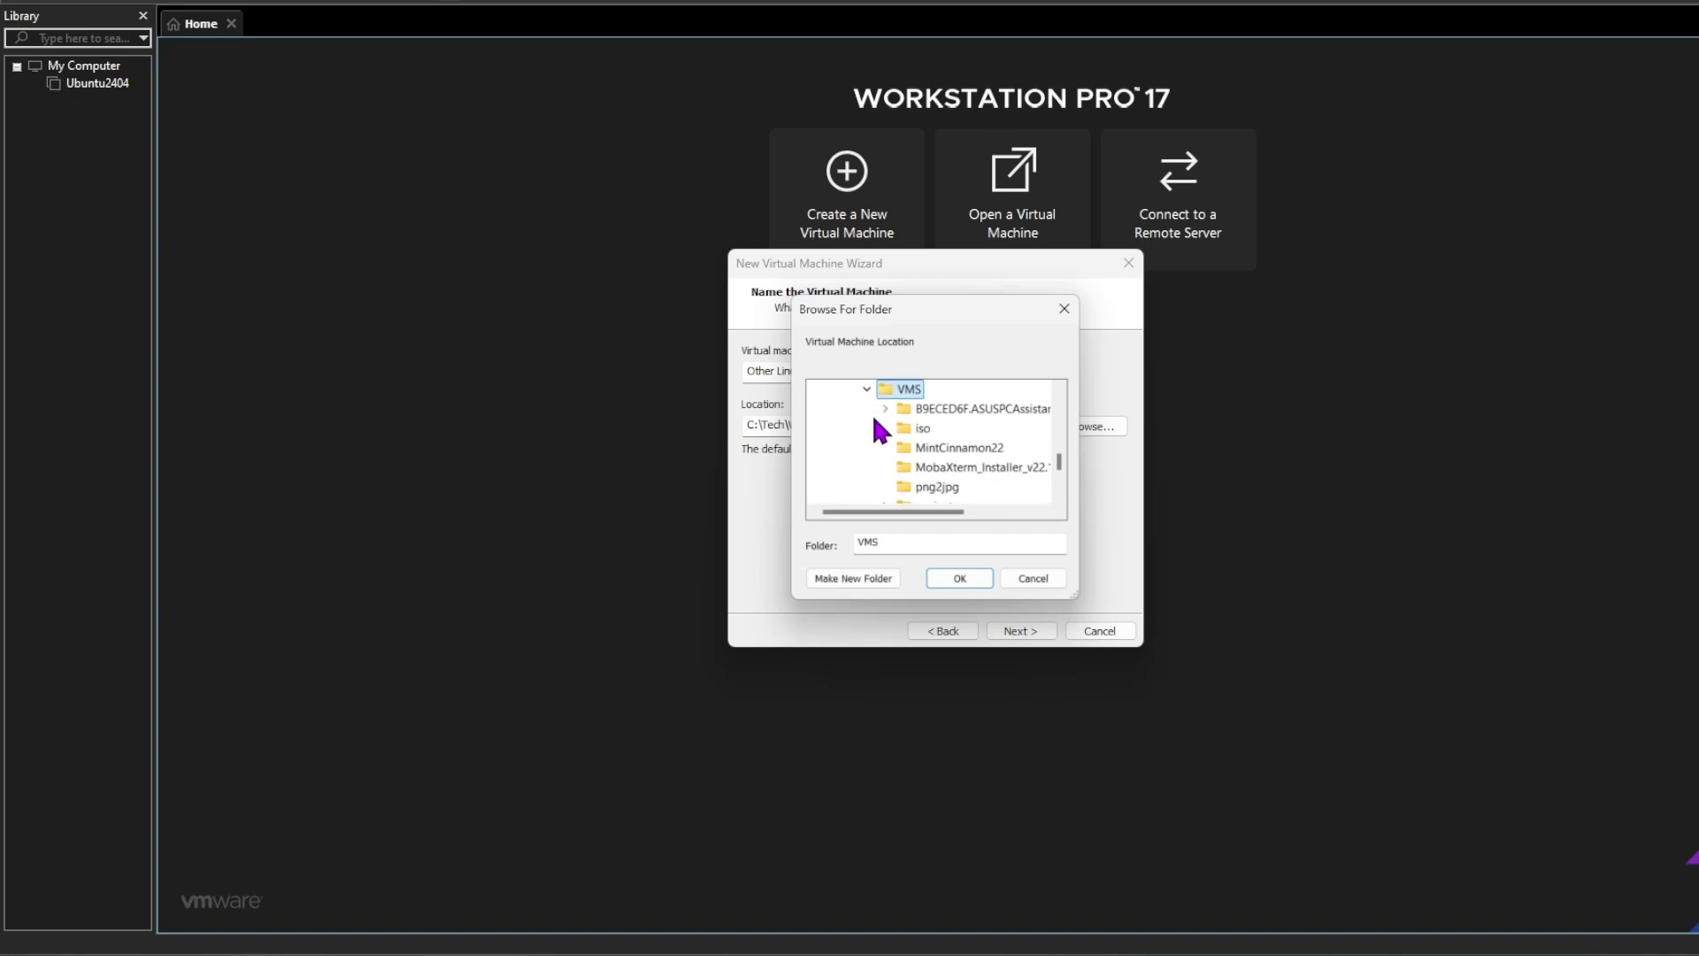
pyautogui.click(932, 453)
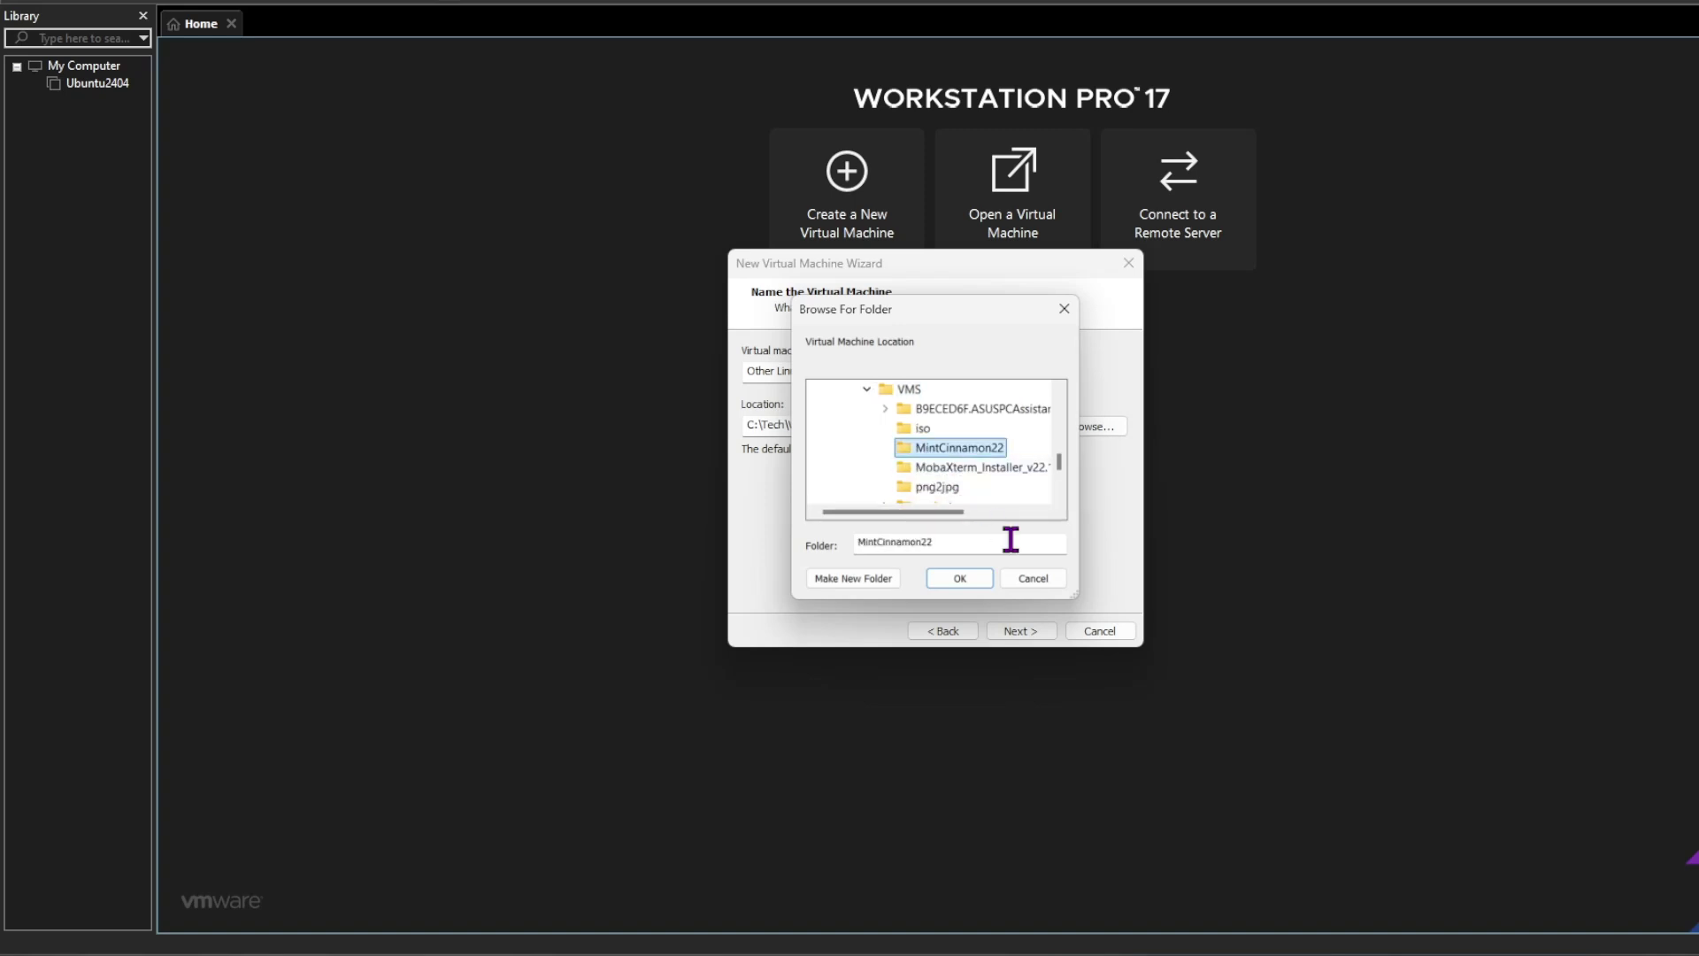
pyautogui.click(959, 579)
# Name the virtual machine MintCinnamon22 and set its maximum disk size to 100 GB, split into multiple files.
pyautogui.moveTo(948, 367); pyautogui.dragTo(668, 366)
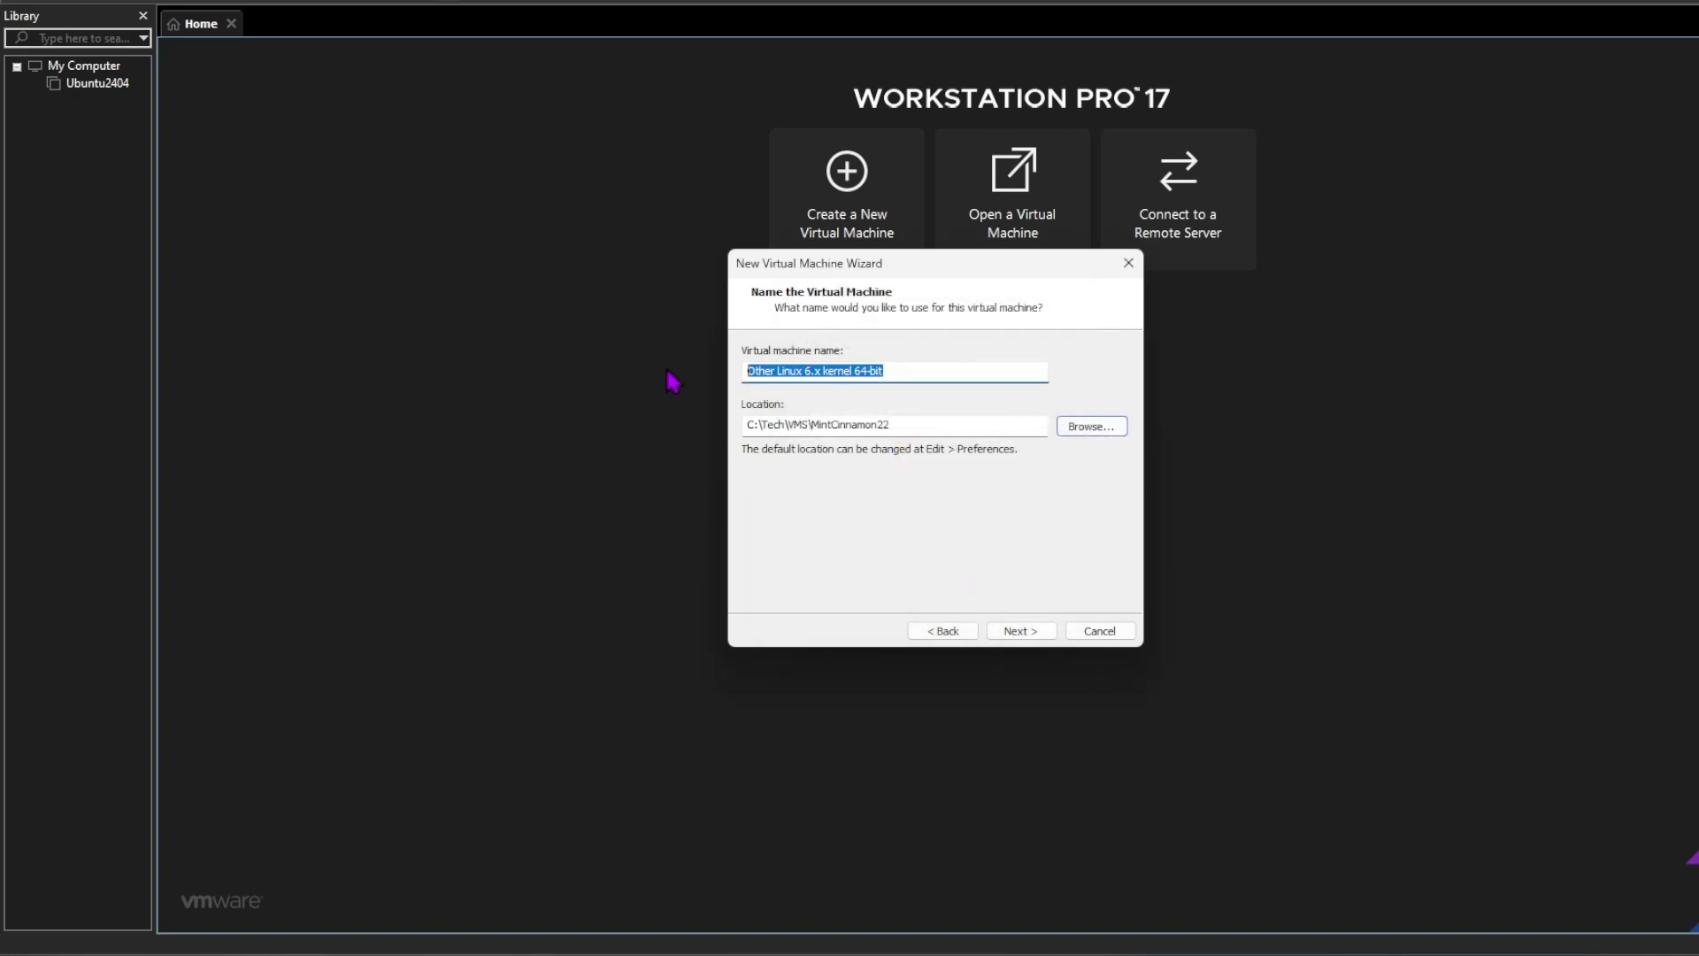
pyautogui.press('BackSpace')
pyautogui.write('M')
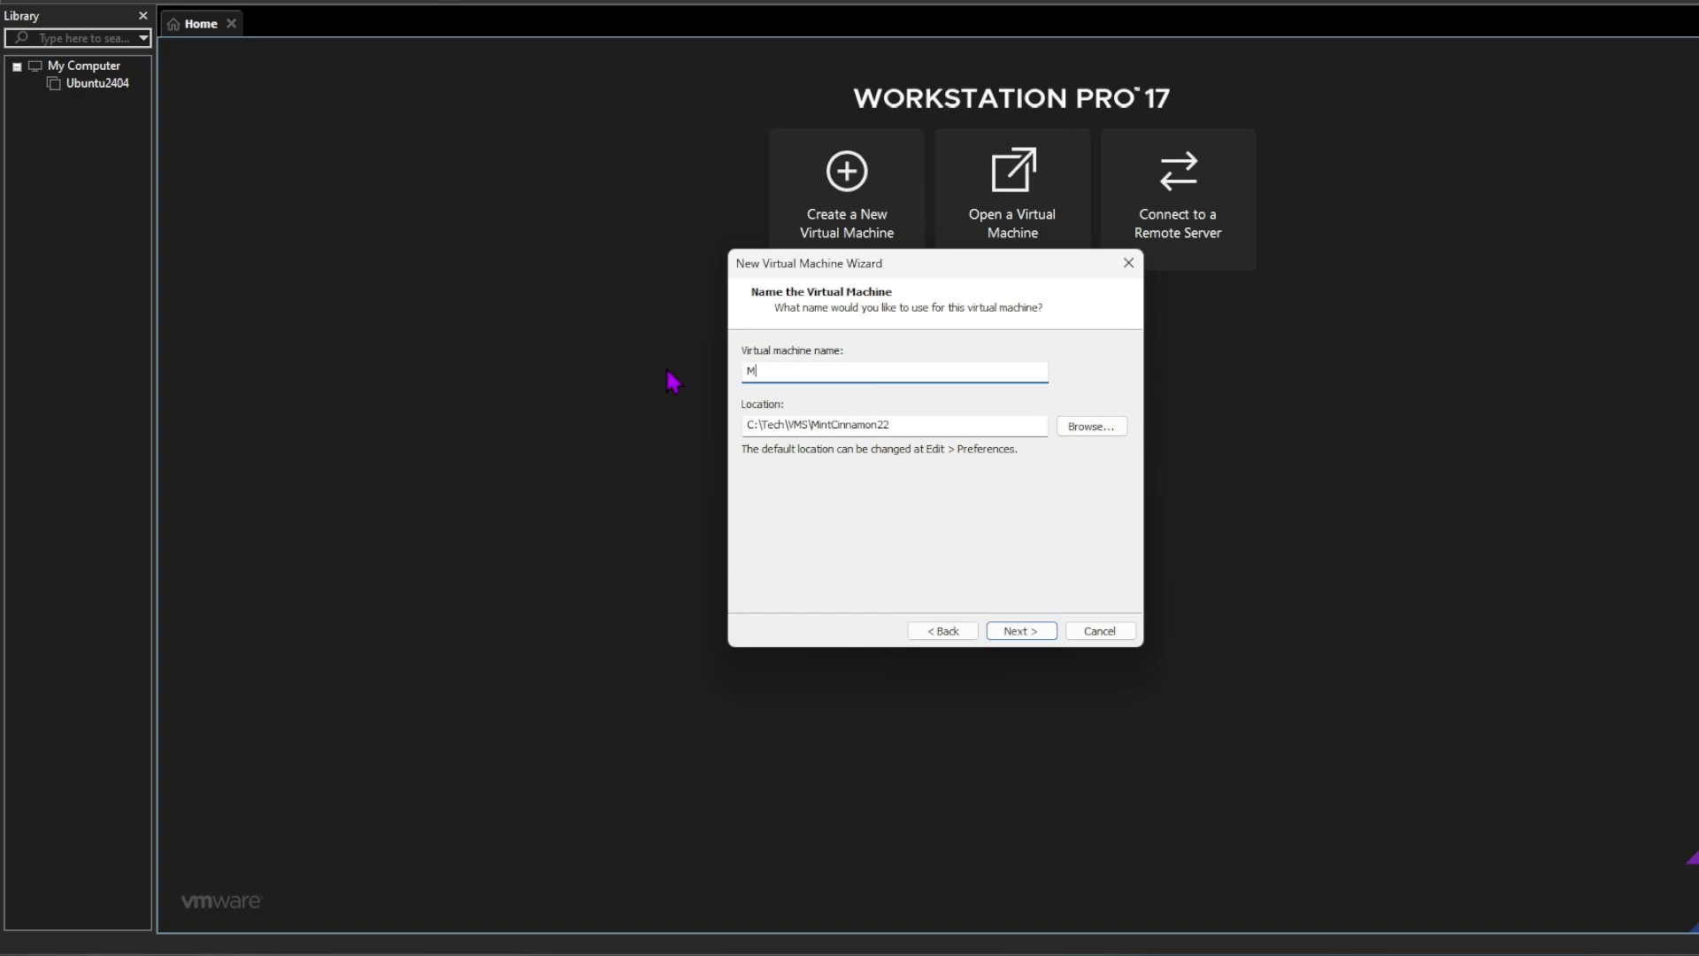
pyautogui.write('inutinnamon22')
pyautogui.click(1014, 631)
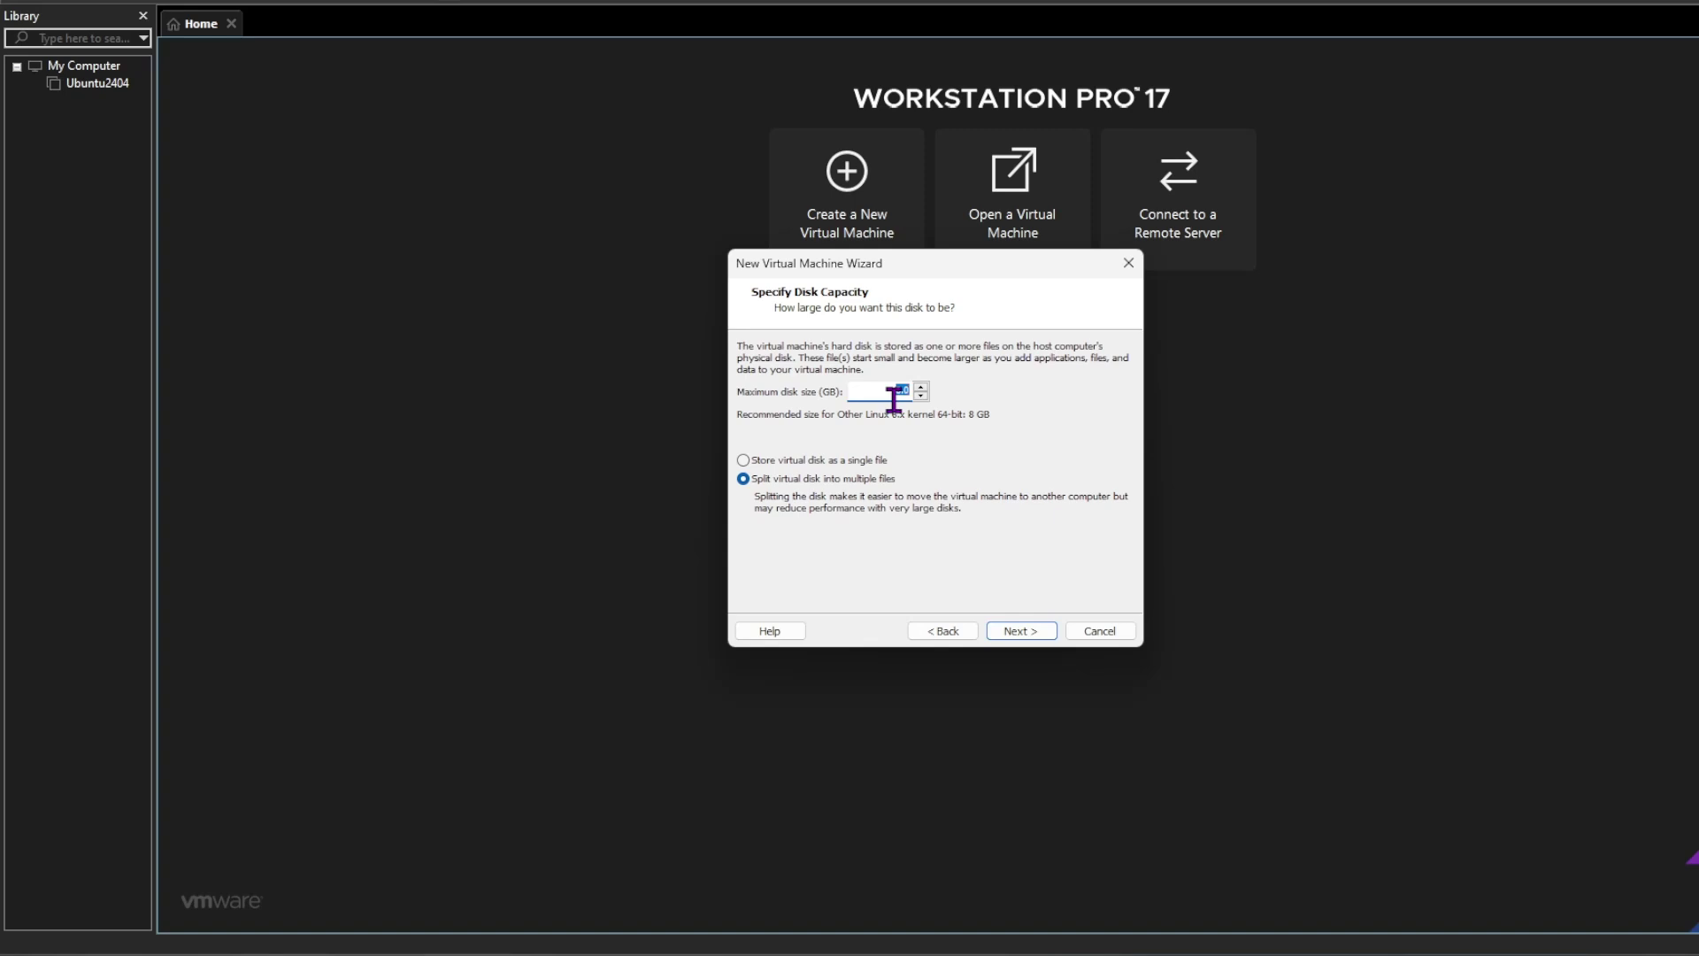
pyautogui.write('100')
pyautogui.click(1016, 631)
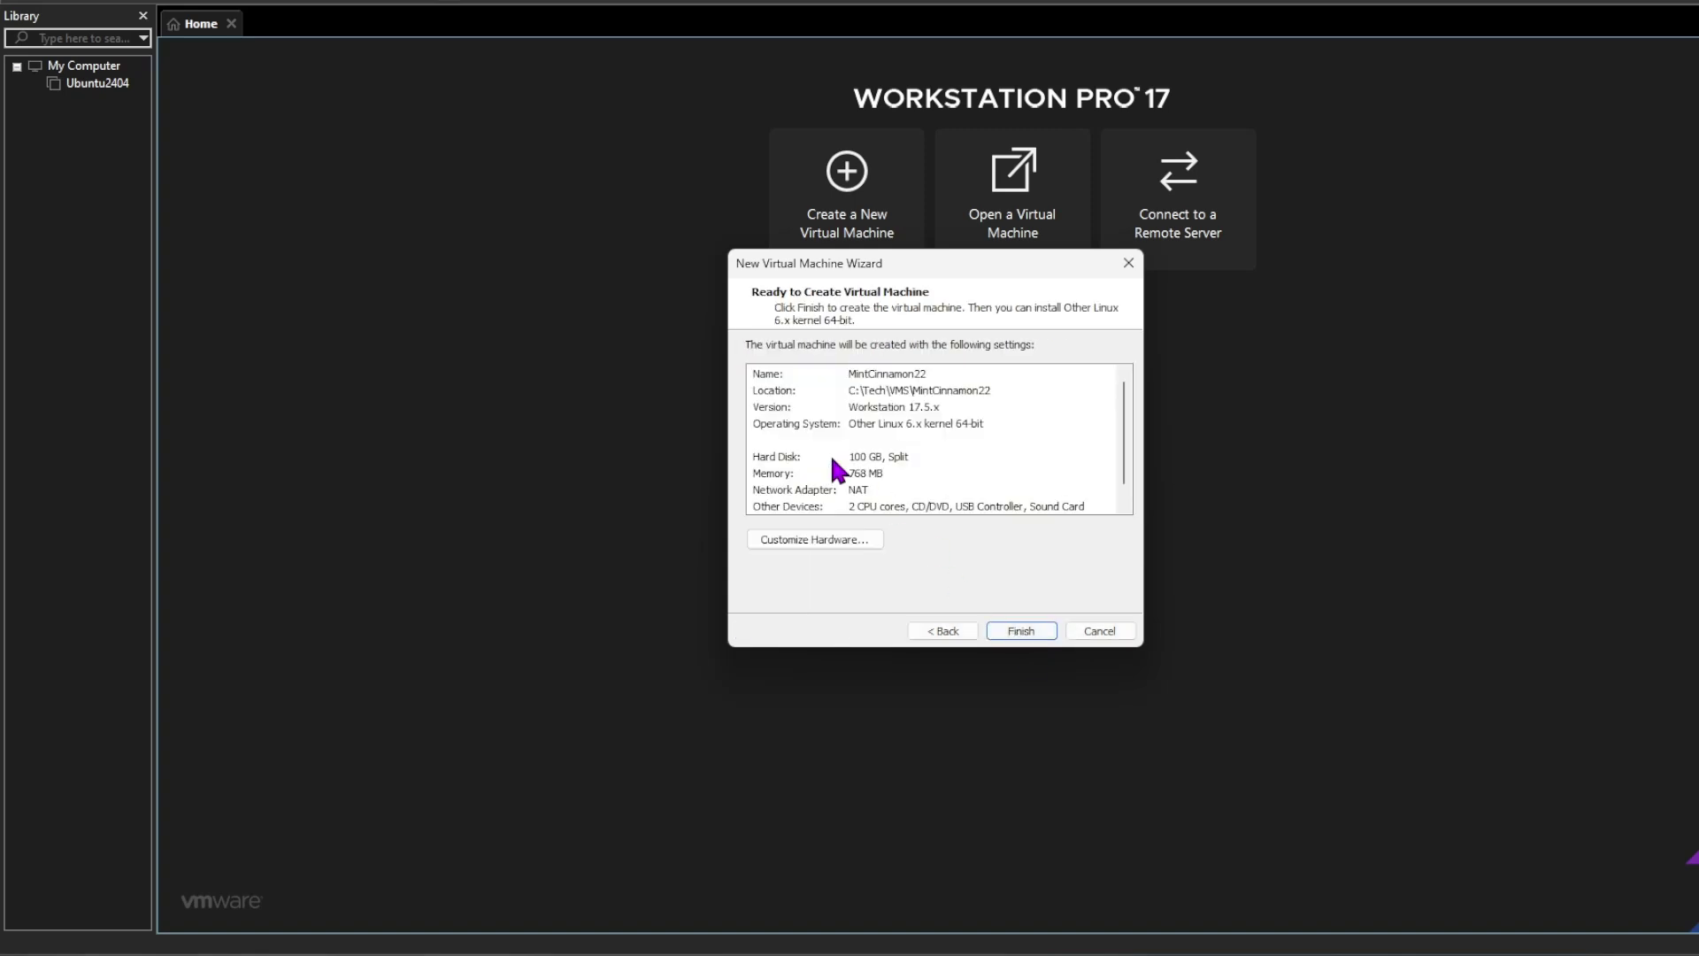
# Recheck the wizard's disk capacity and virtual machine name pages, and return to the settings summary.
pyautogui.click(944, 631)
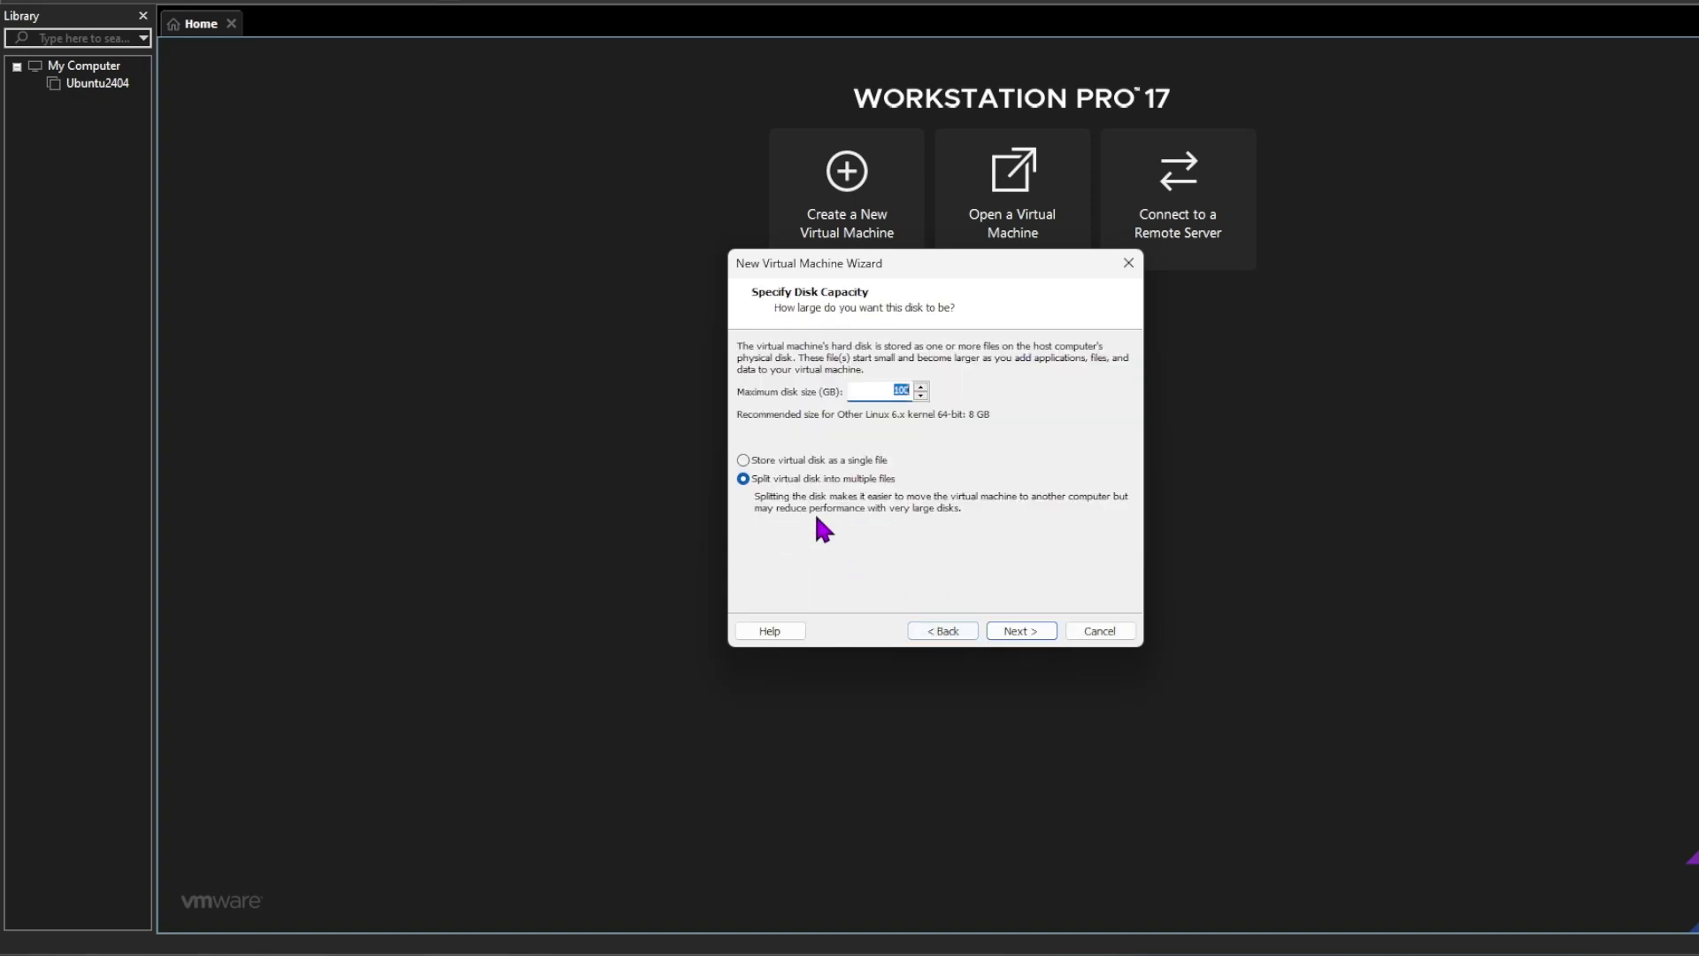
pyautogui.click(1026, 631)
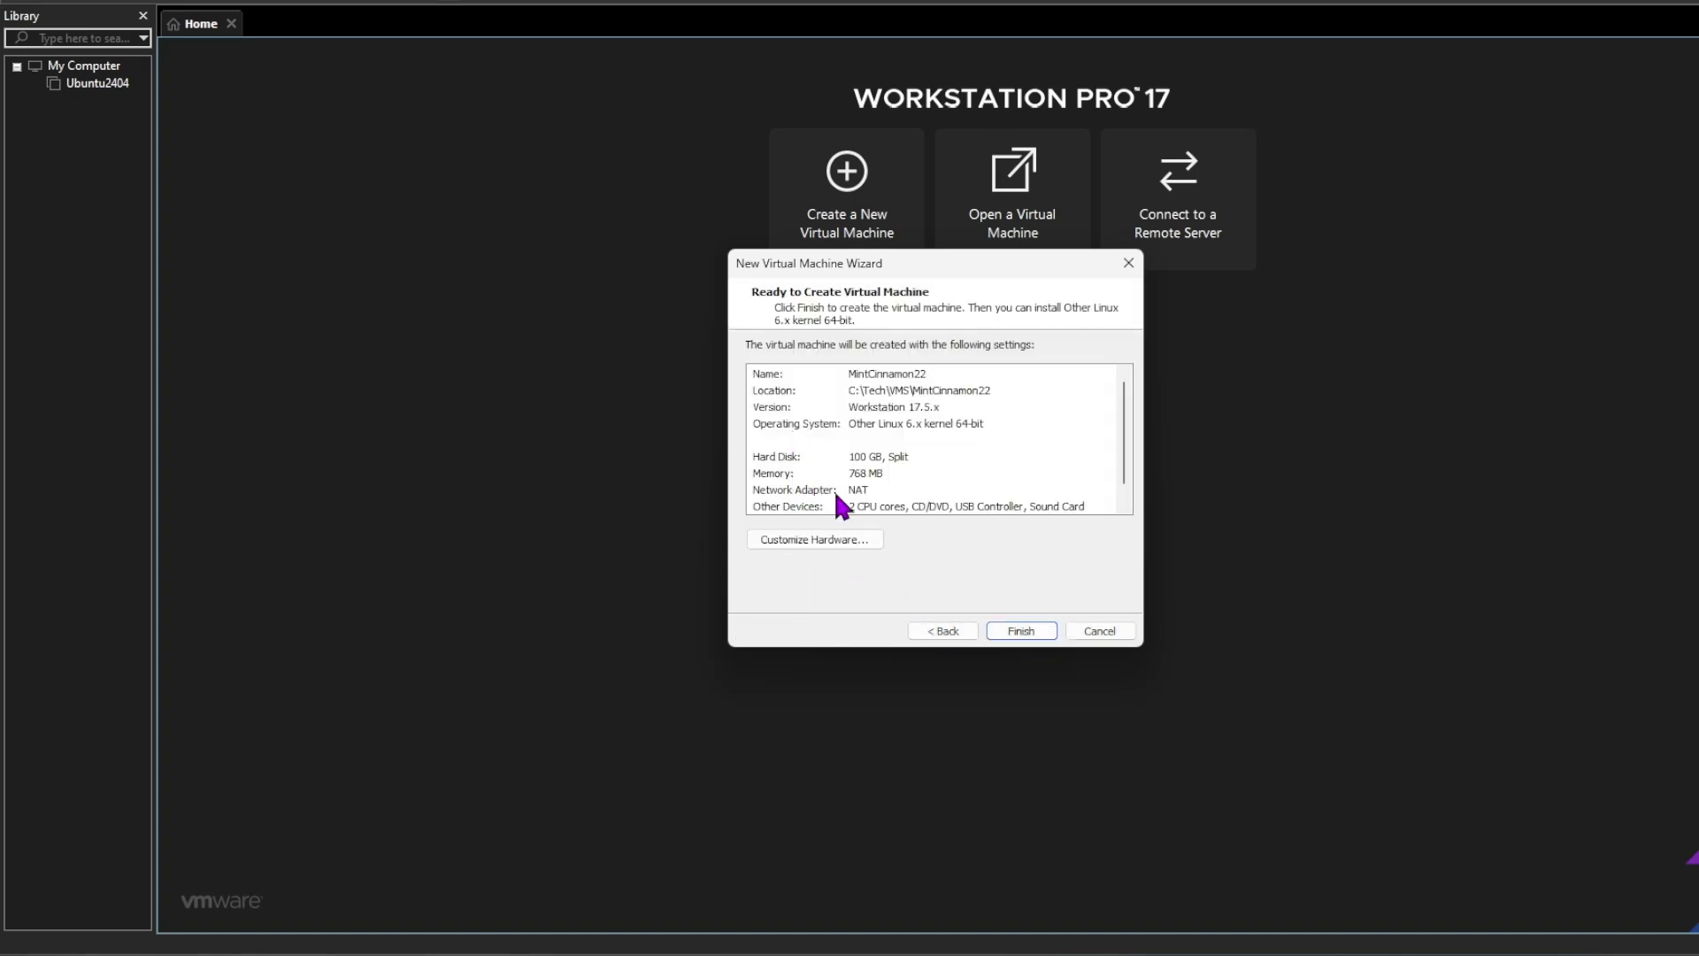
pyautogui.click(947, 631)
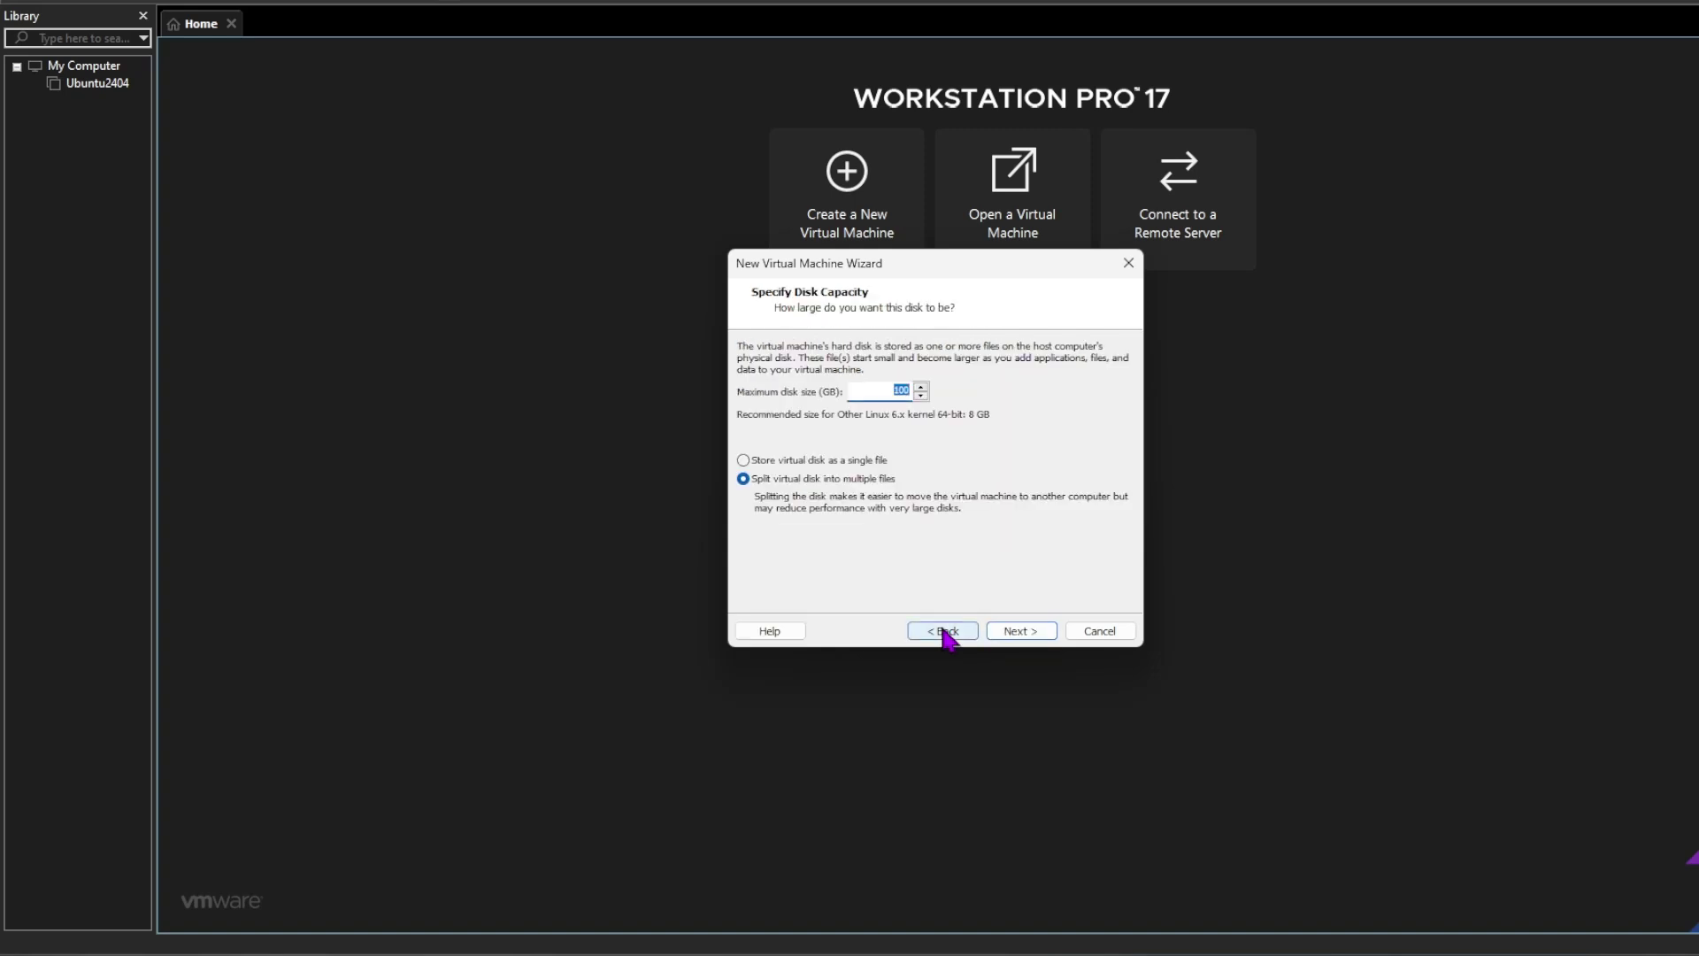
pyautogui.click(944, 630)
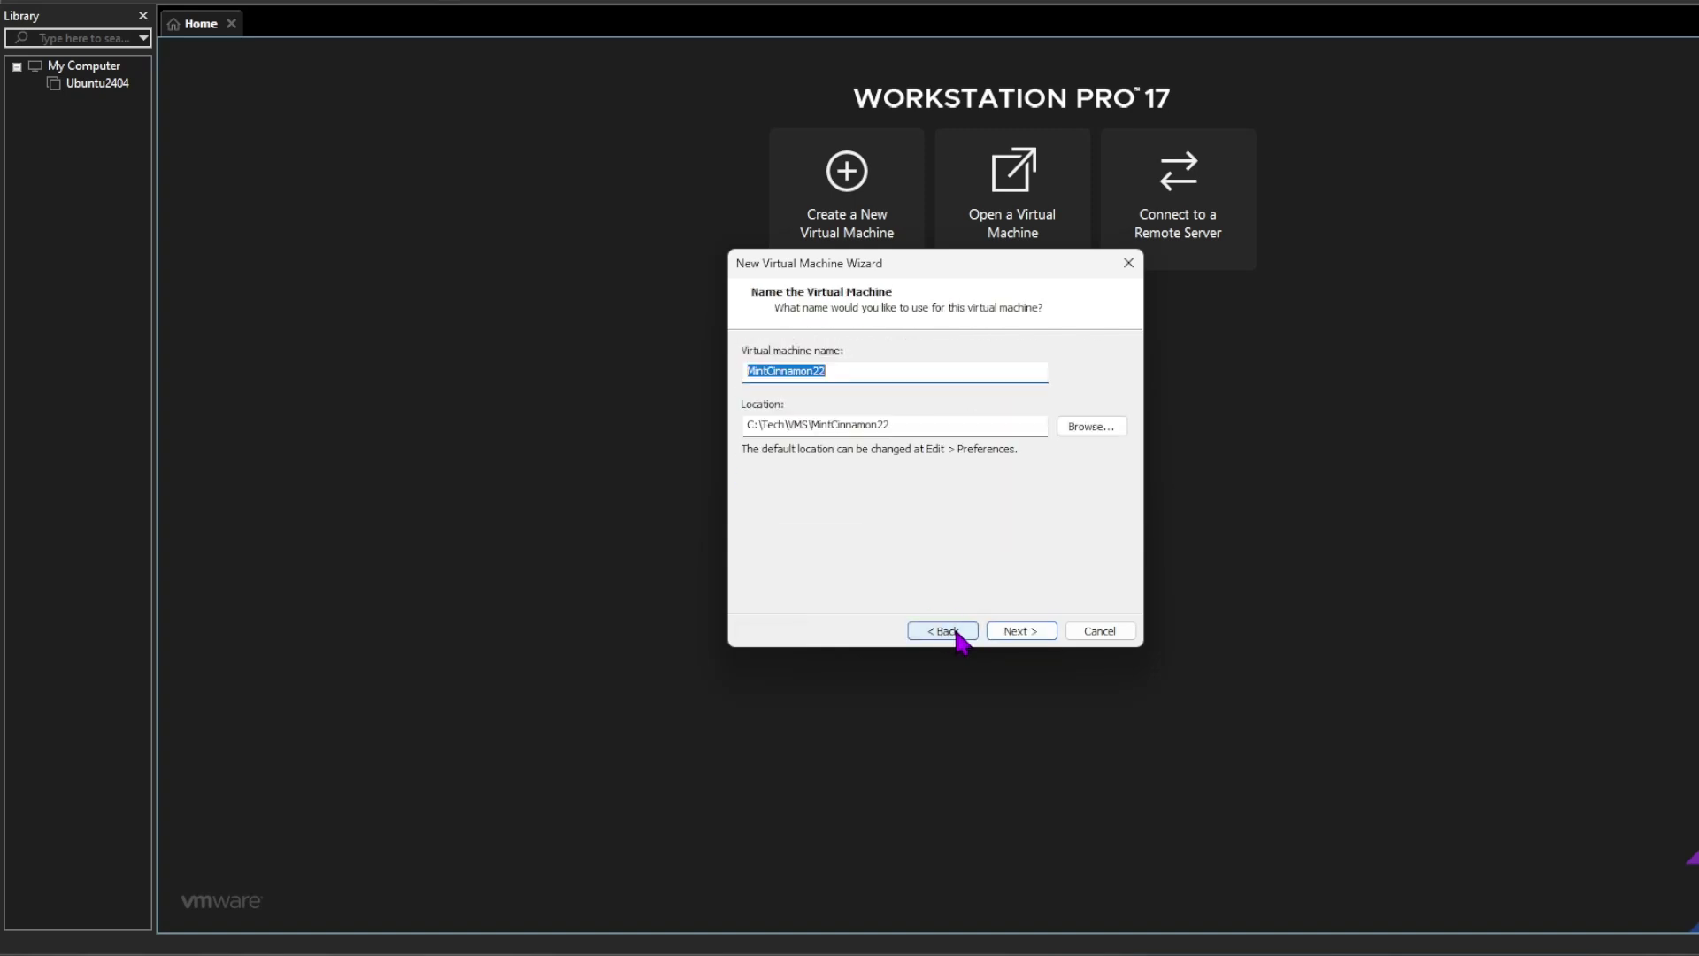
pyautogui.click(1018, 631)
pyautogui.click(1018, 631)
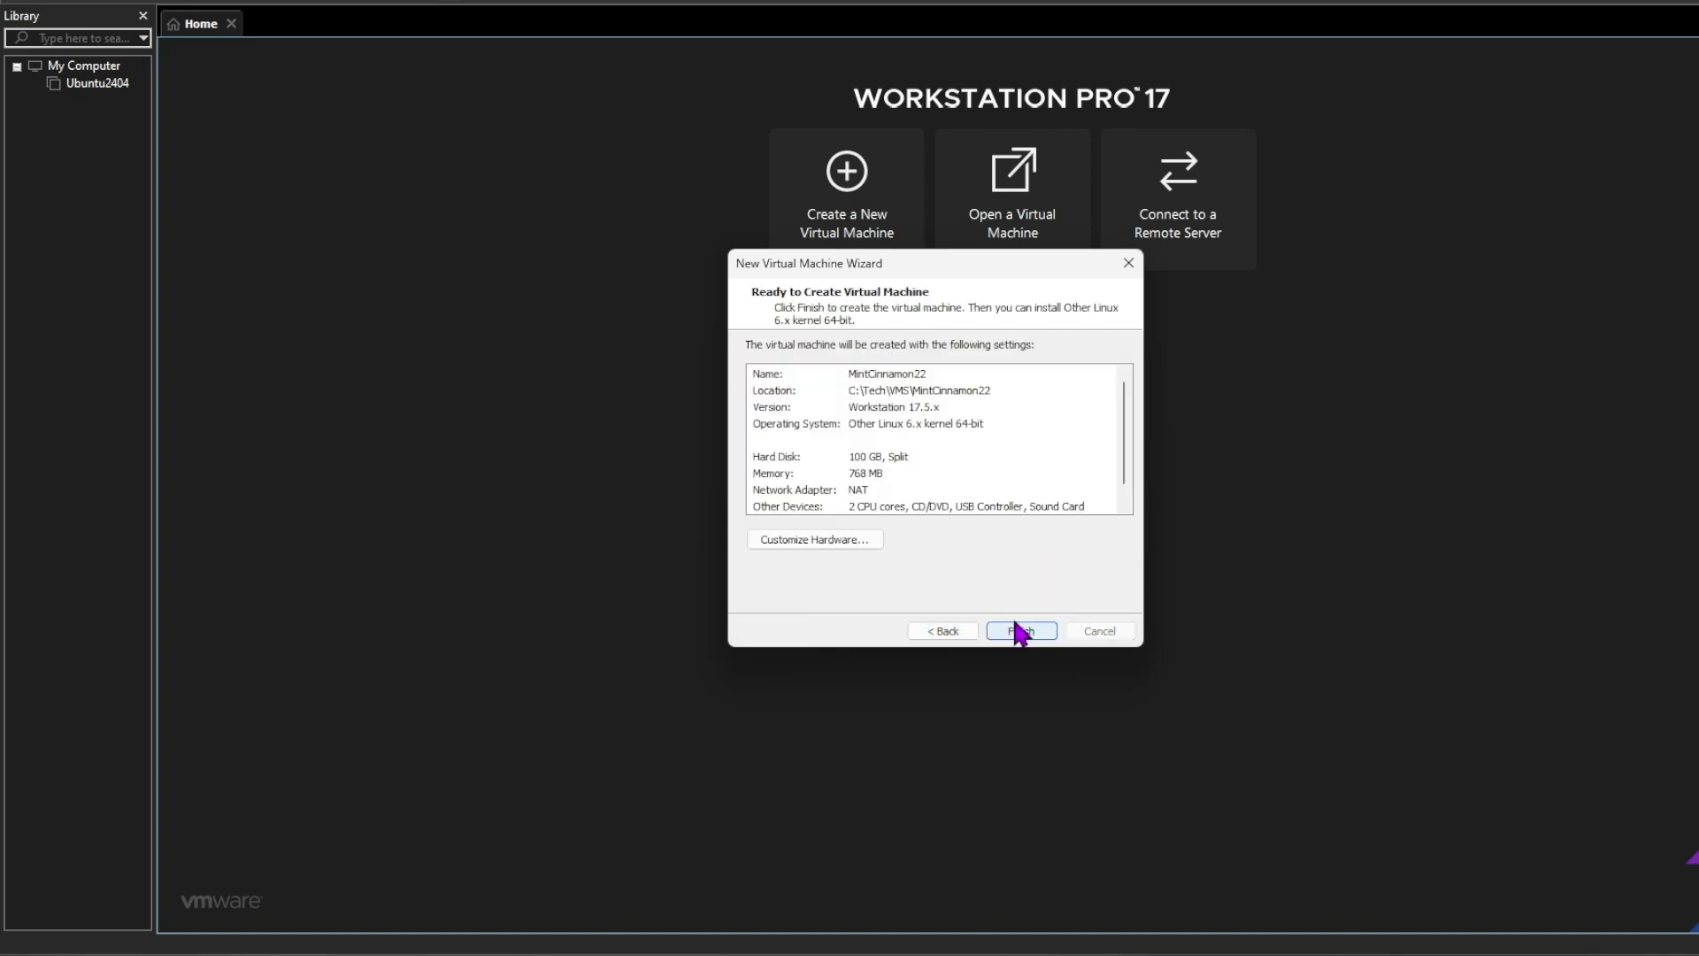
# Customize the virtual machine's hardware by setting its memory to 8 GB, and view the processor settings.
pyautogui.click(835, 540)
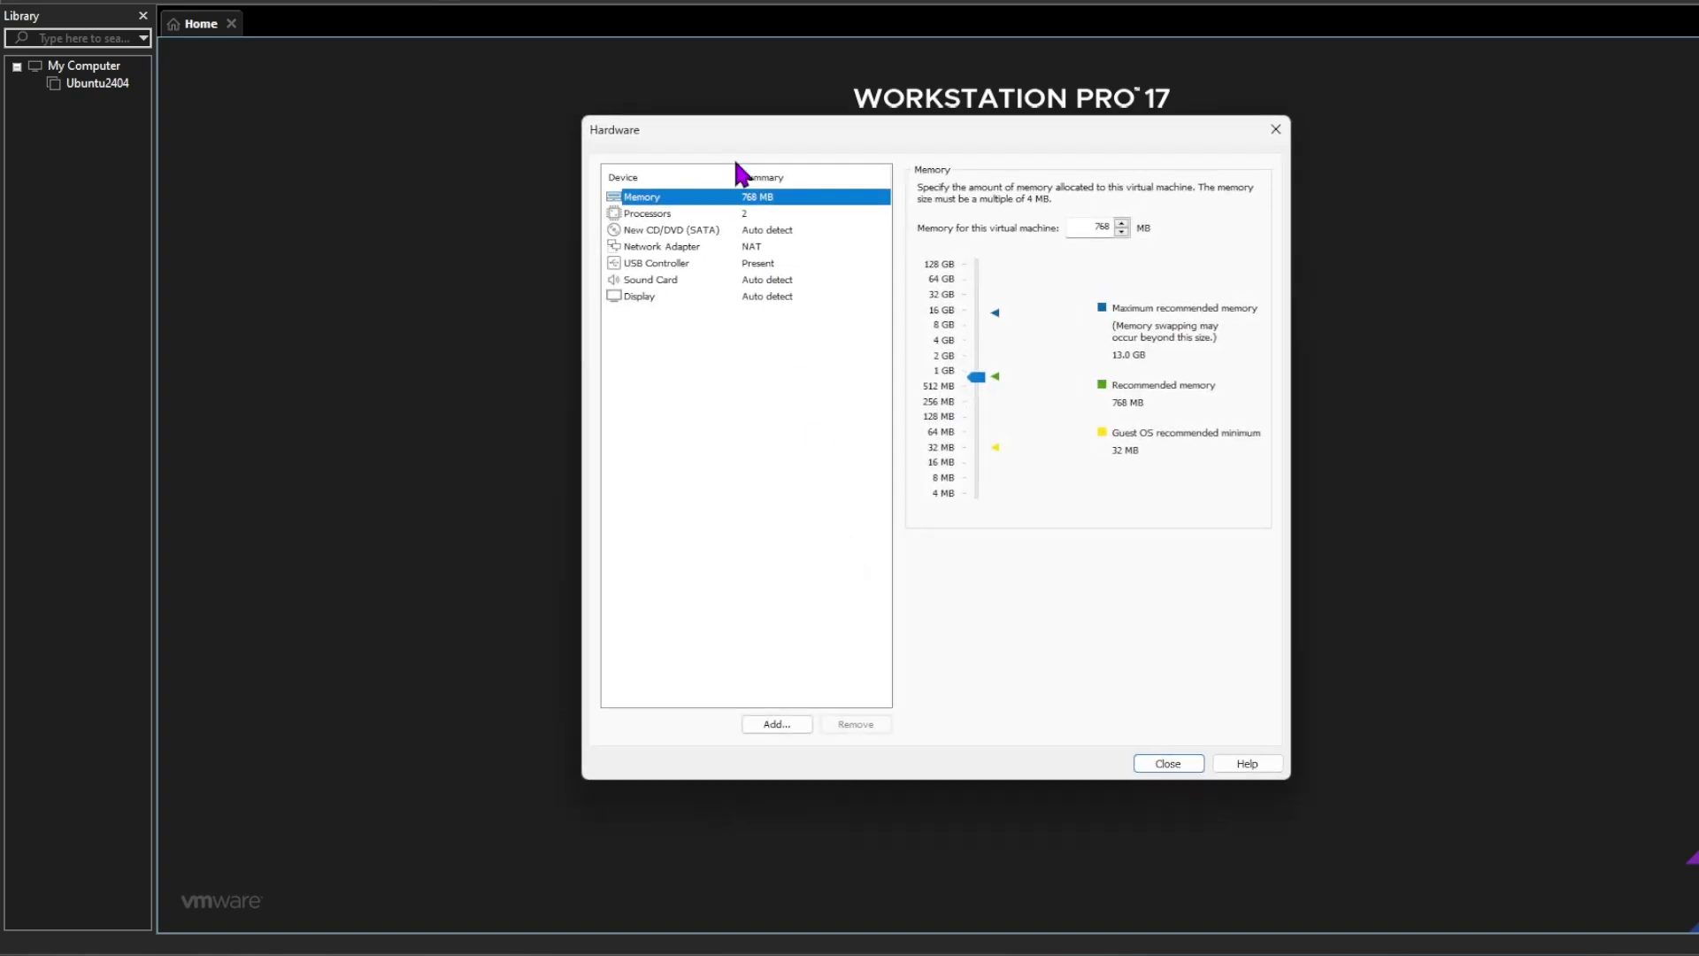
pyautogui.click(942, 326)
pyautogui.click(739, 219)
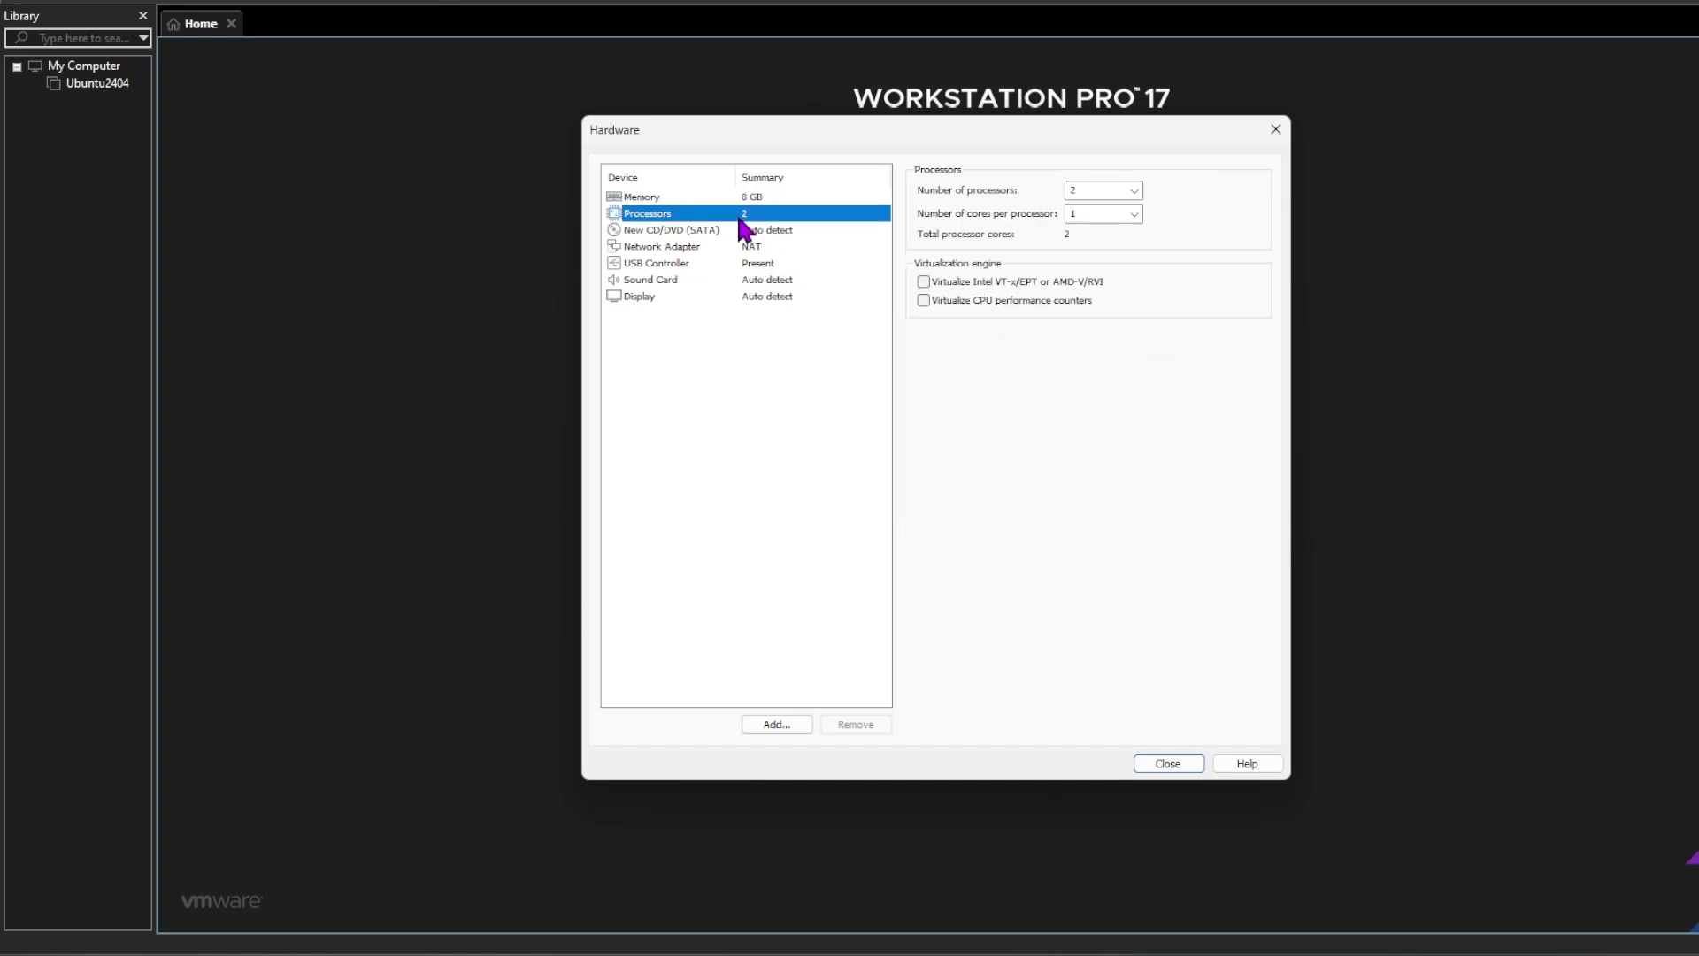
# Set the virtual CD/DVD drive to use the ISO image linuxmint-22-cinnamon-64bit.iso from C:\Tech\ISO.
pyautogui.click(736, 232)
pyautogui.click(937, 303)
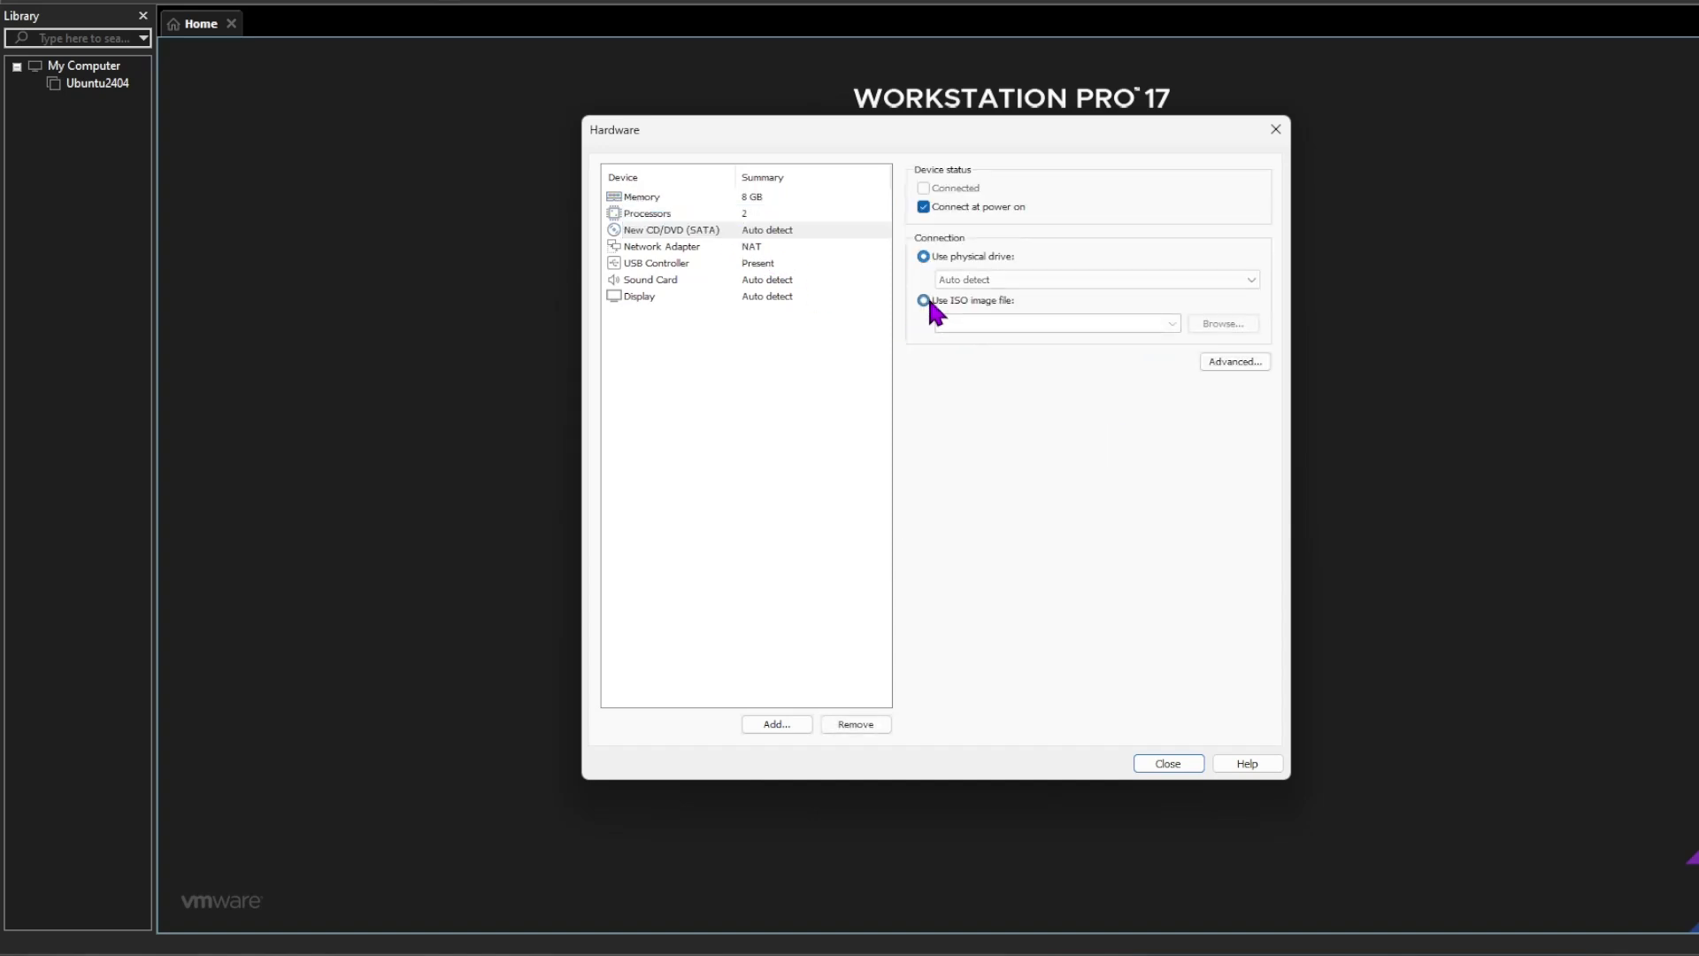
pyautogui.click(1239, 326)
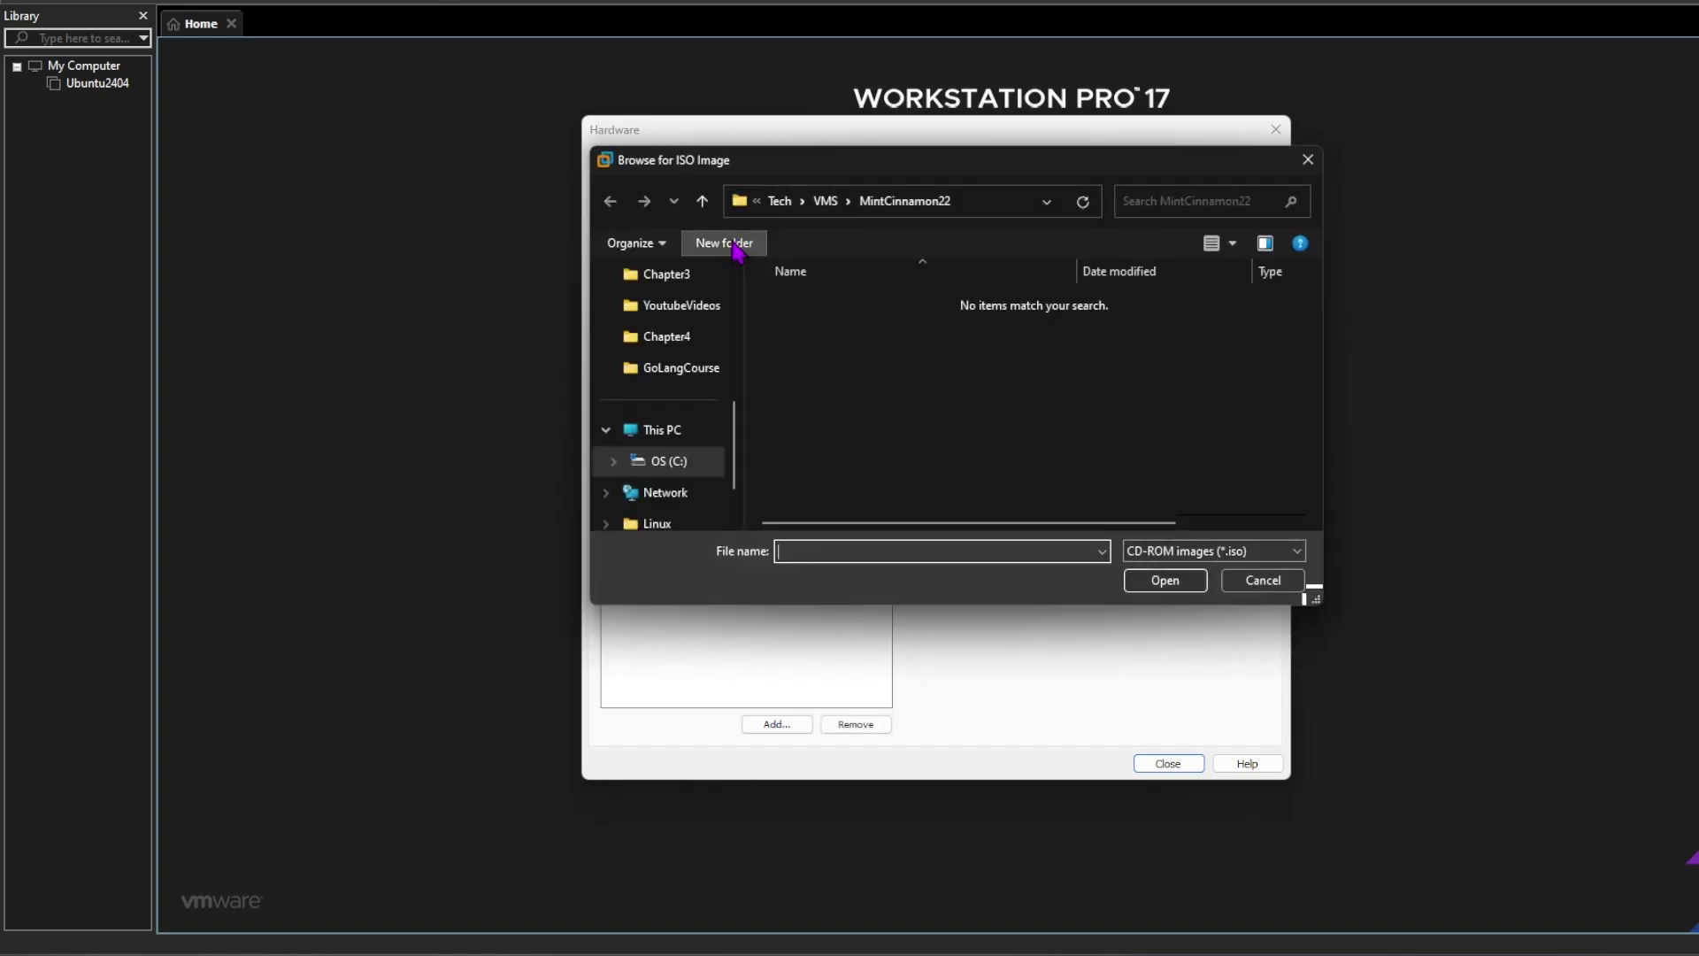
pyautogui.click(782, 201)
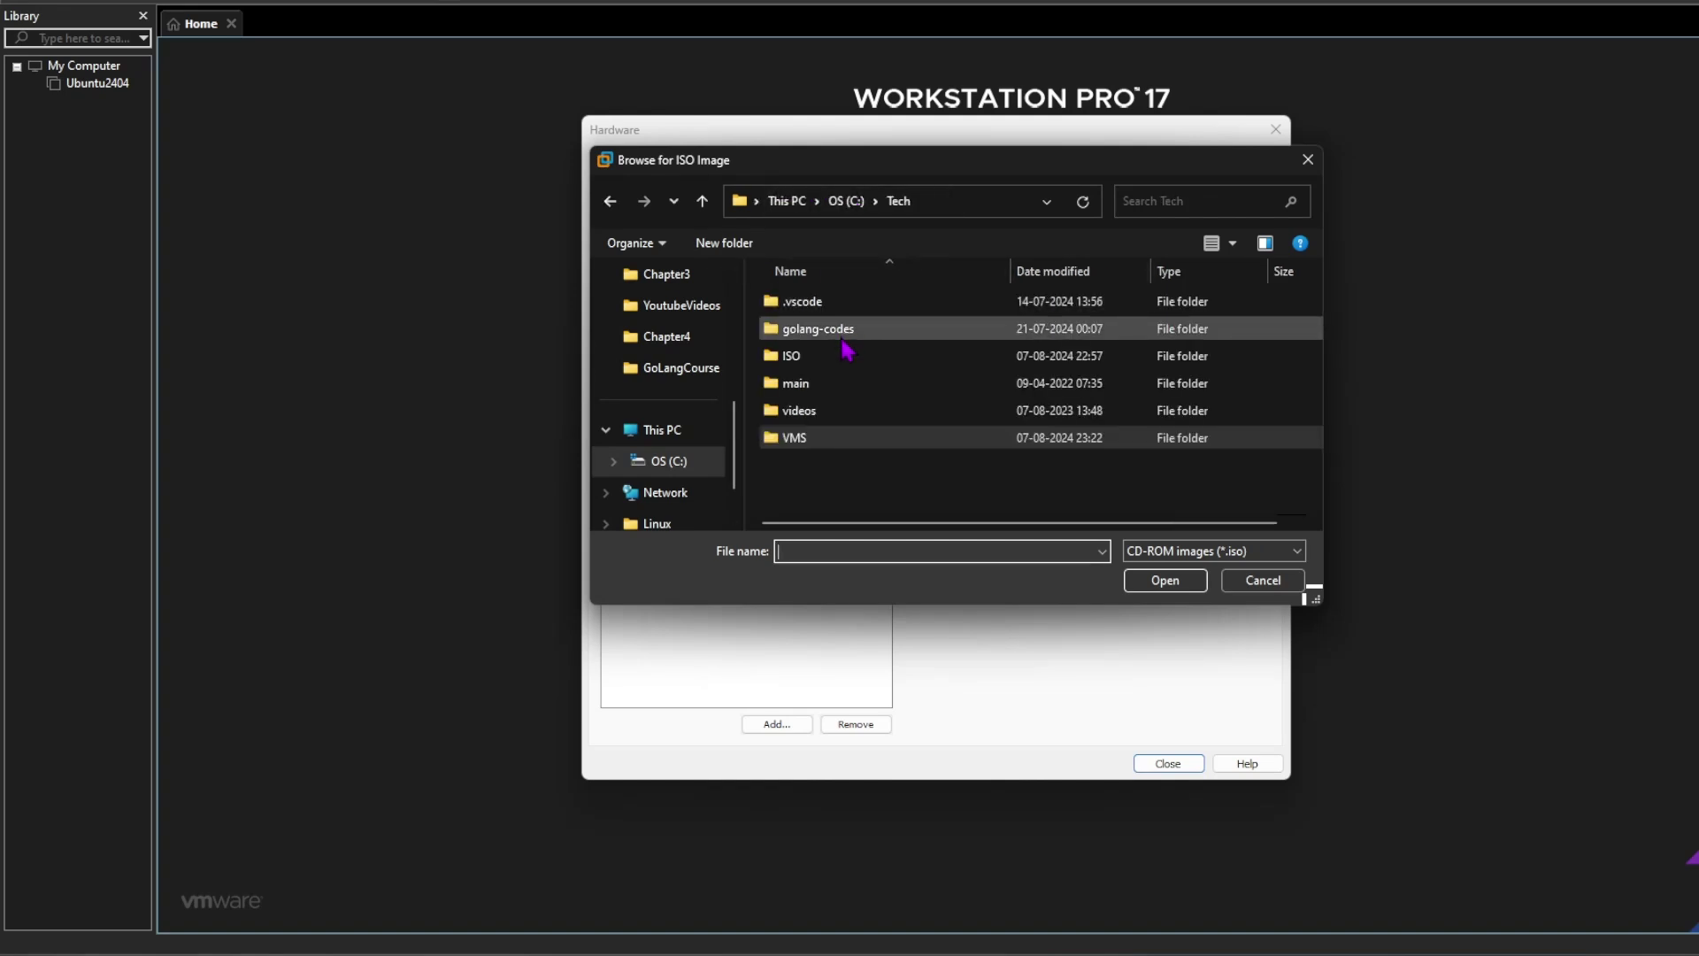
pyautogui.doubleClick(804, 361)
pyautogui.click(805, 331)
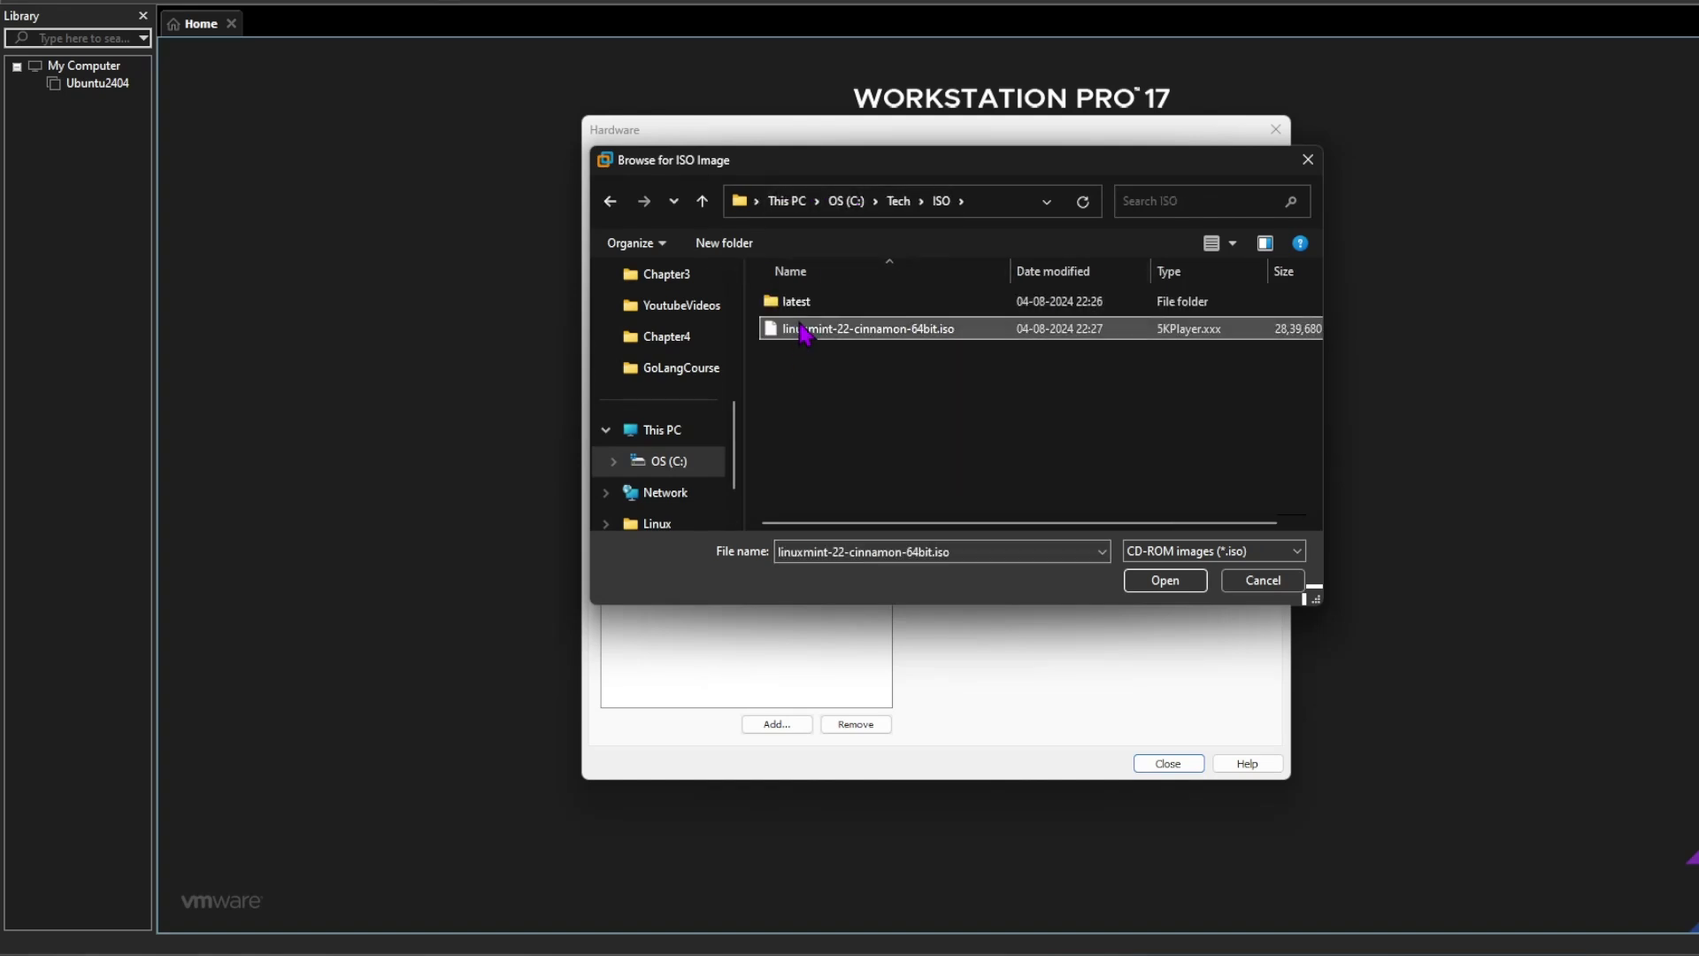
pyautogui.click(1153, 580)
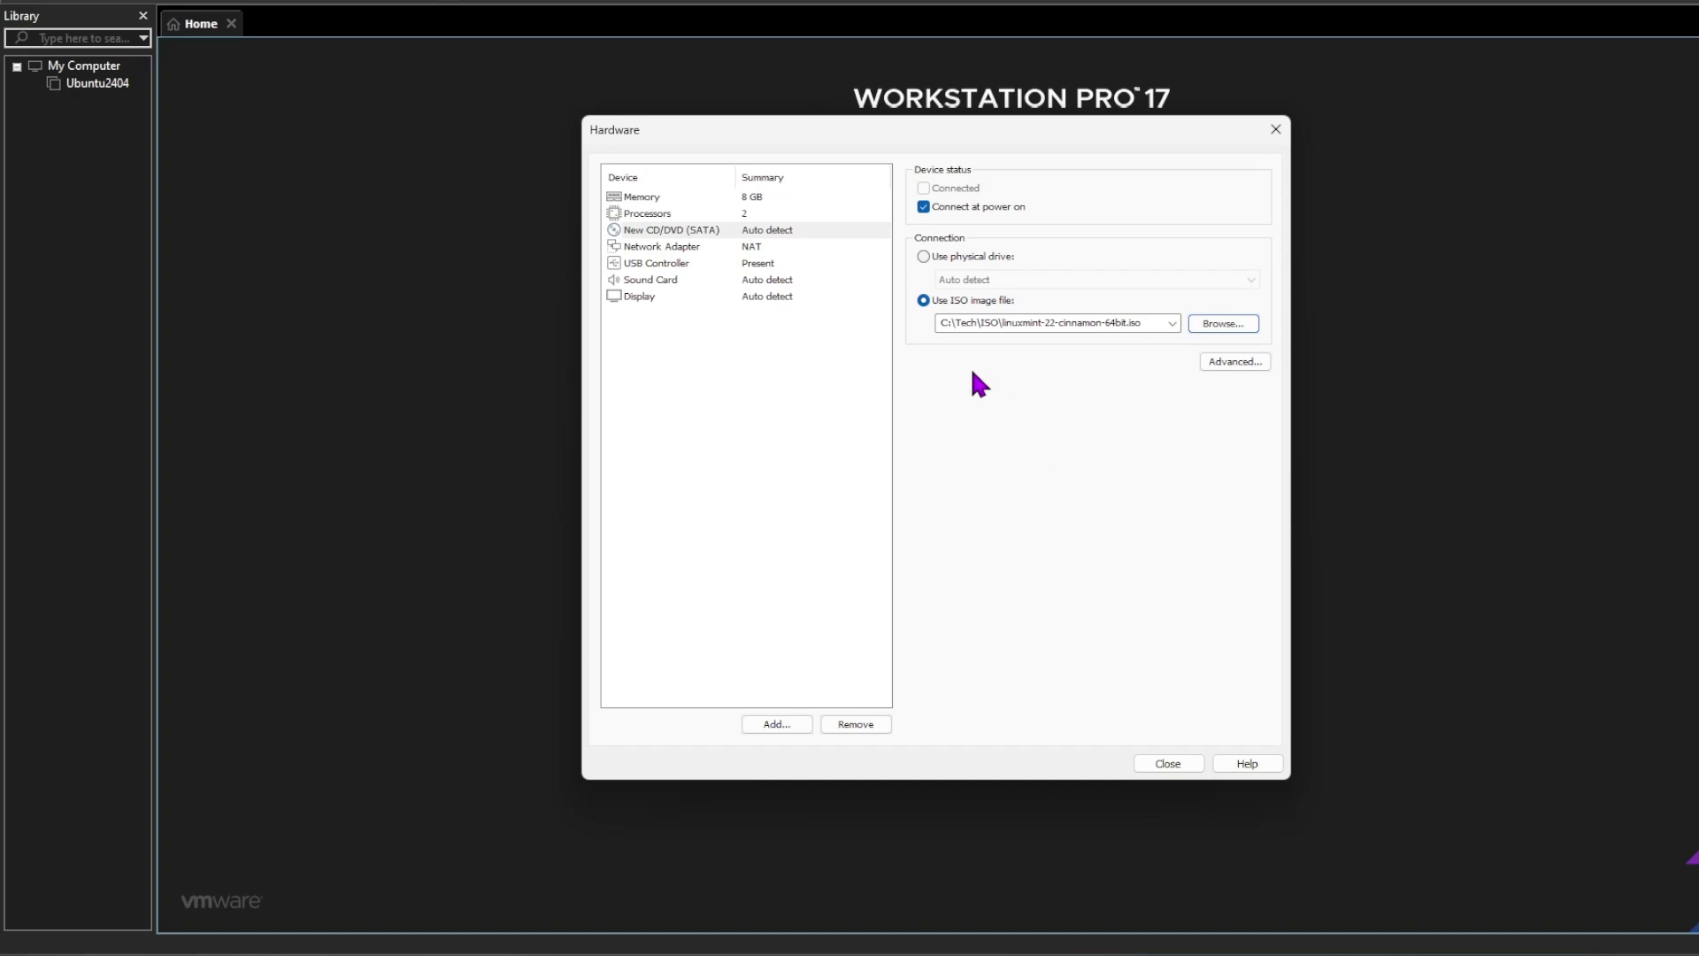
# Review the network adapter, USB controller and display settings, and finish creating the virtual machine.
pyautogui.click(715, 247)
pyautogui.click(731, 263)
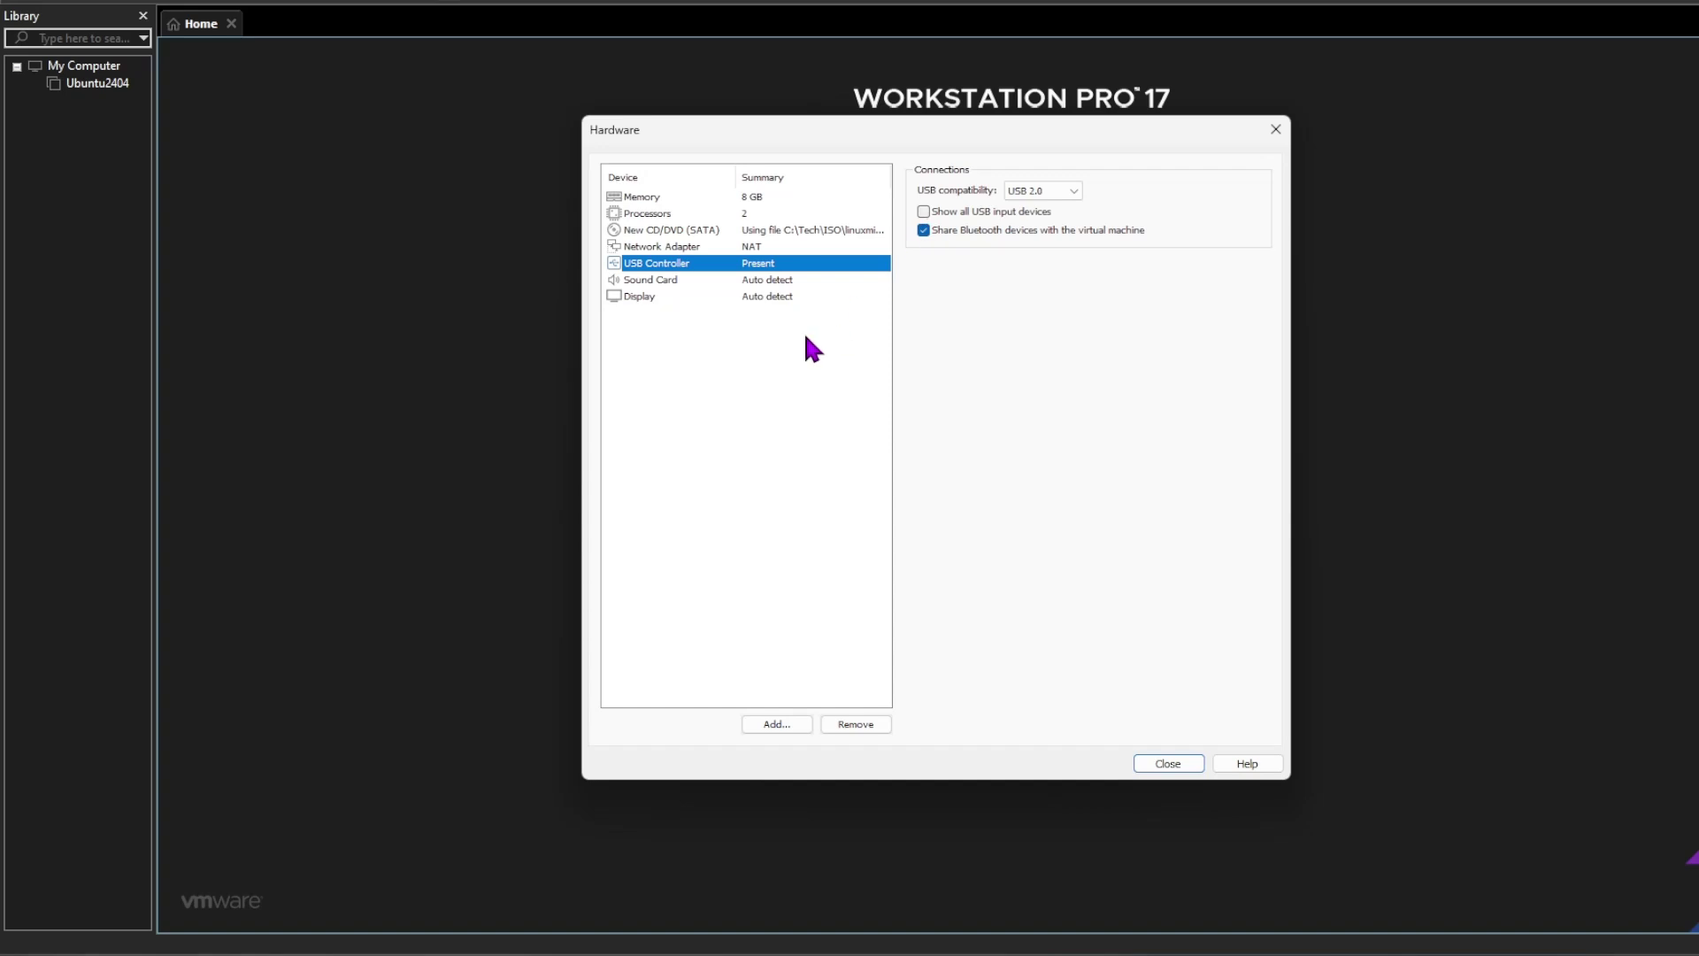
pyautogui.click(776, 297)
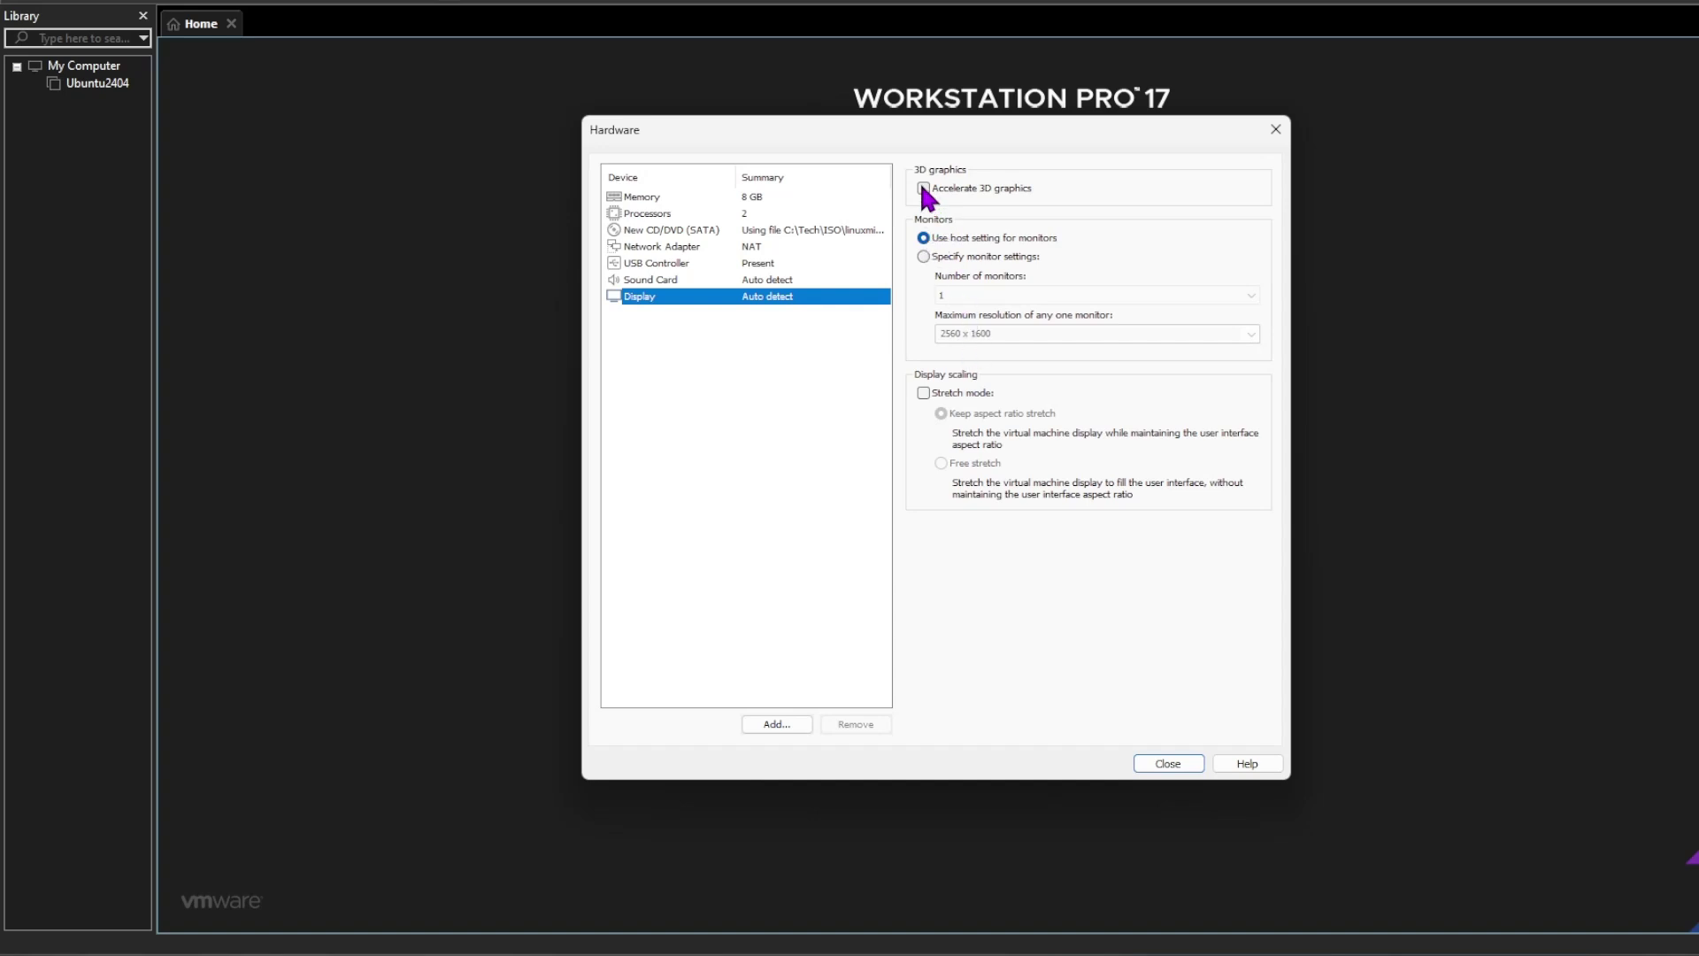
pyautogui.click(1184, 767)
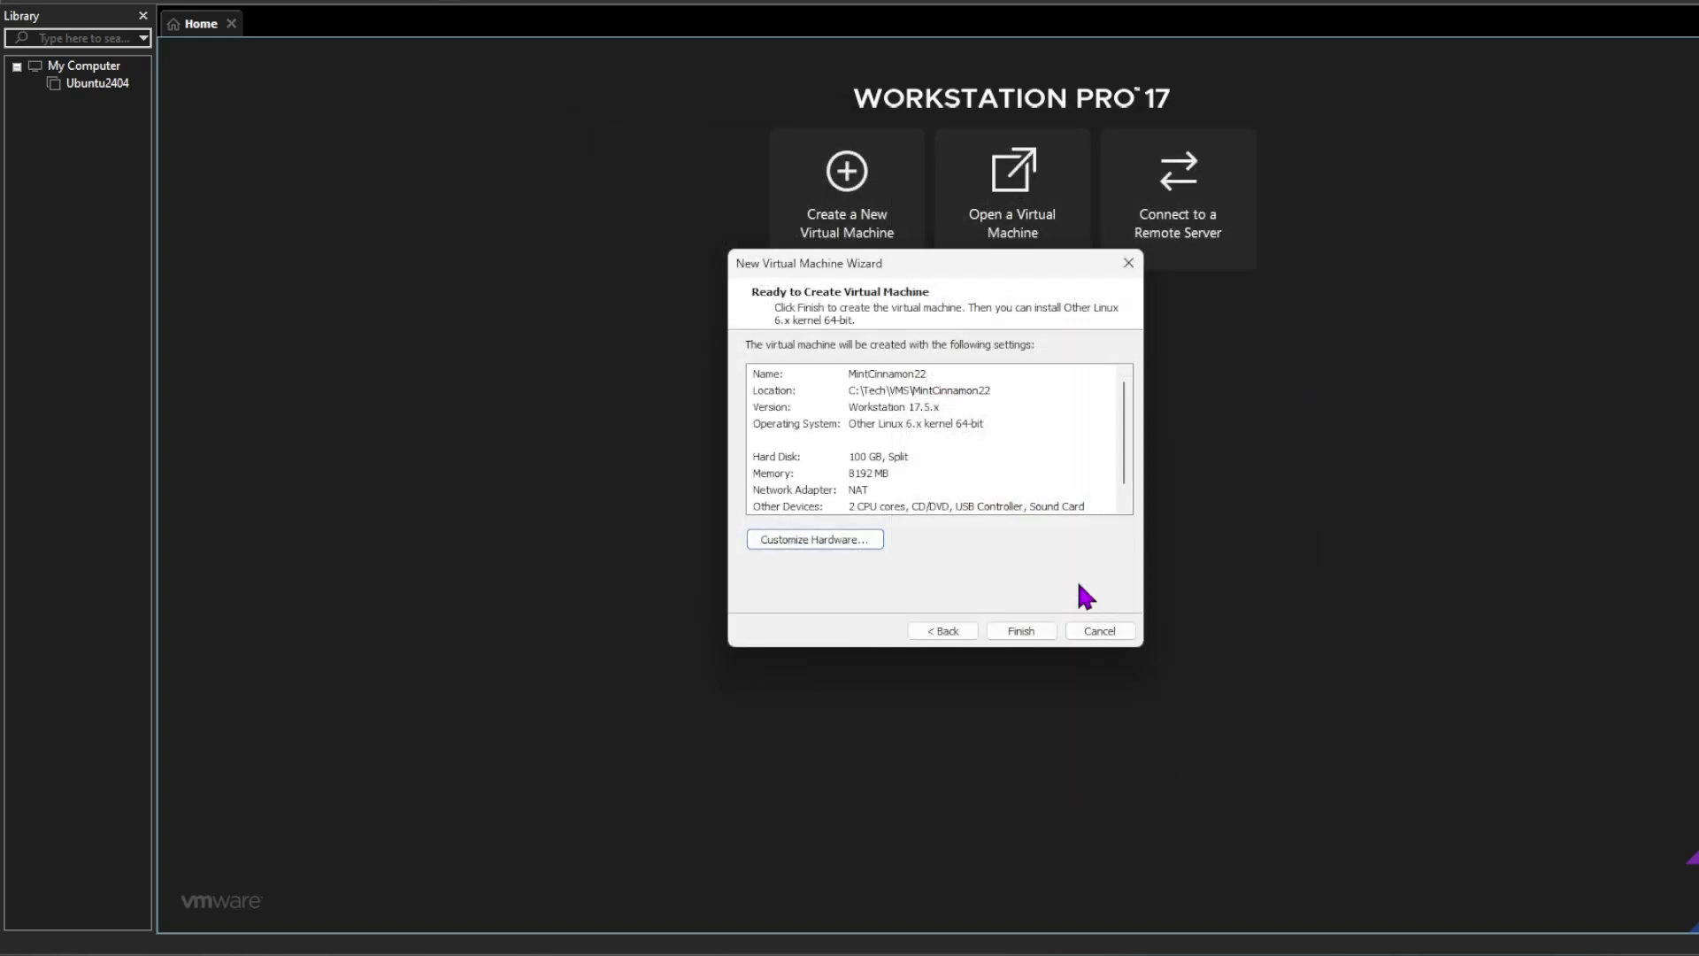
pyautogui.click(1021, 632)
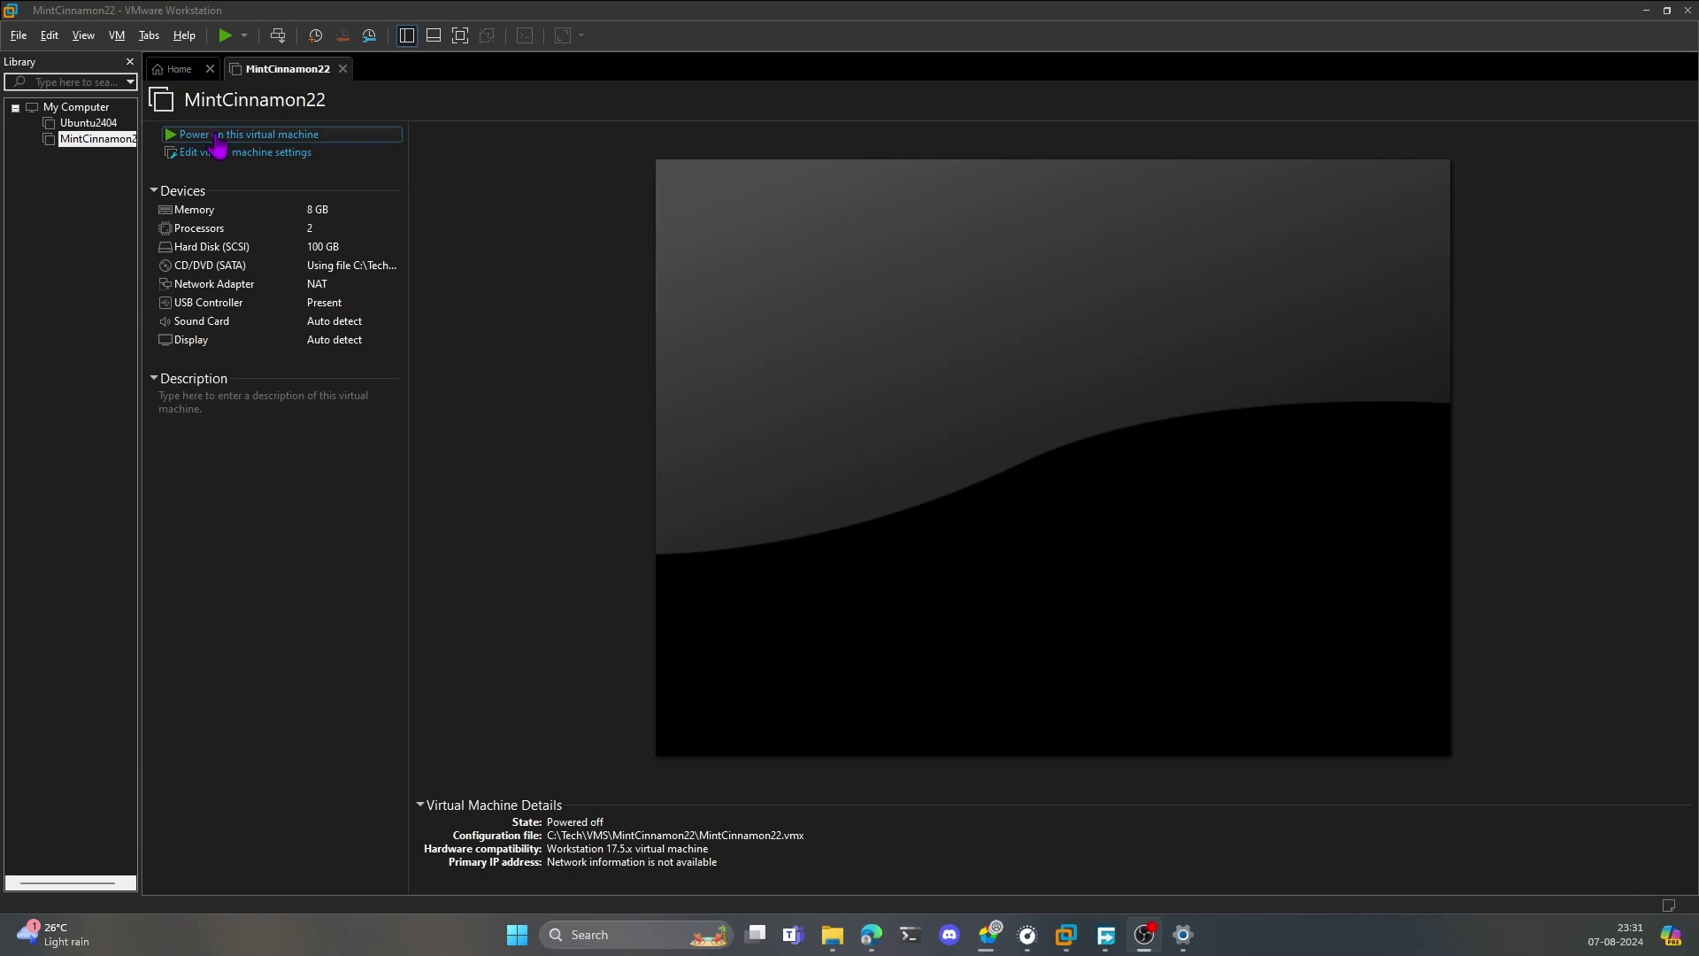
# Power on the MintCinnamon22 virtual machine, dismiss the side channel mitigations hint, and boot with Start Linux Mint.
pyautogui.click(217, 135)
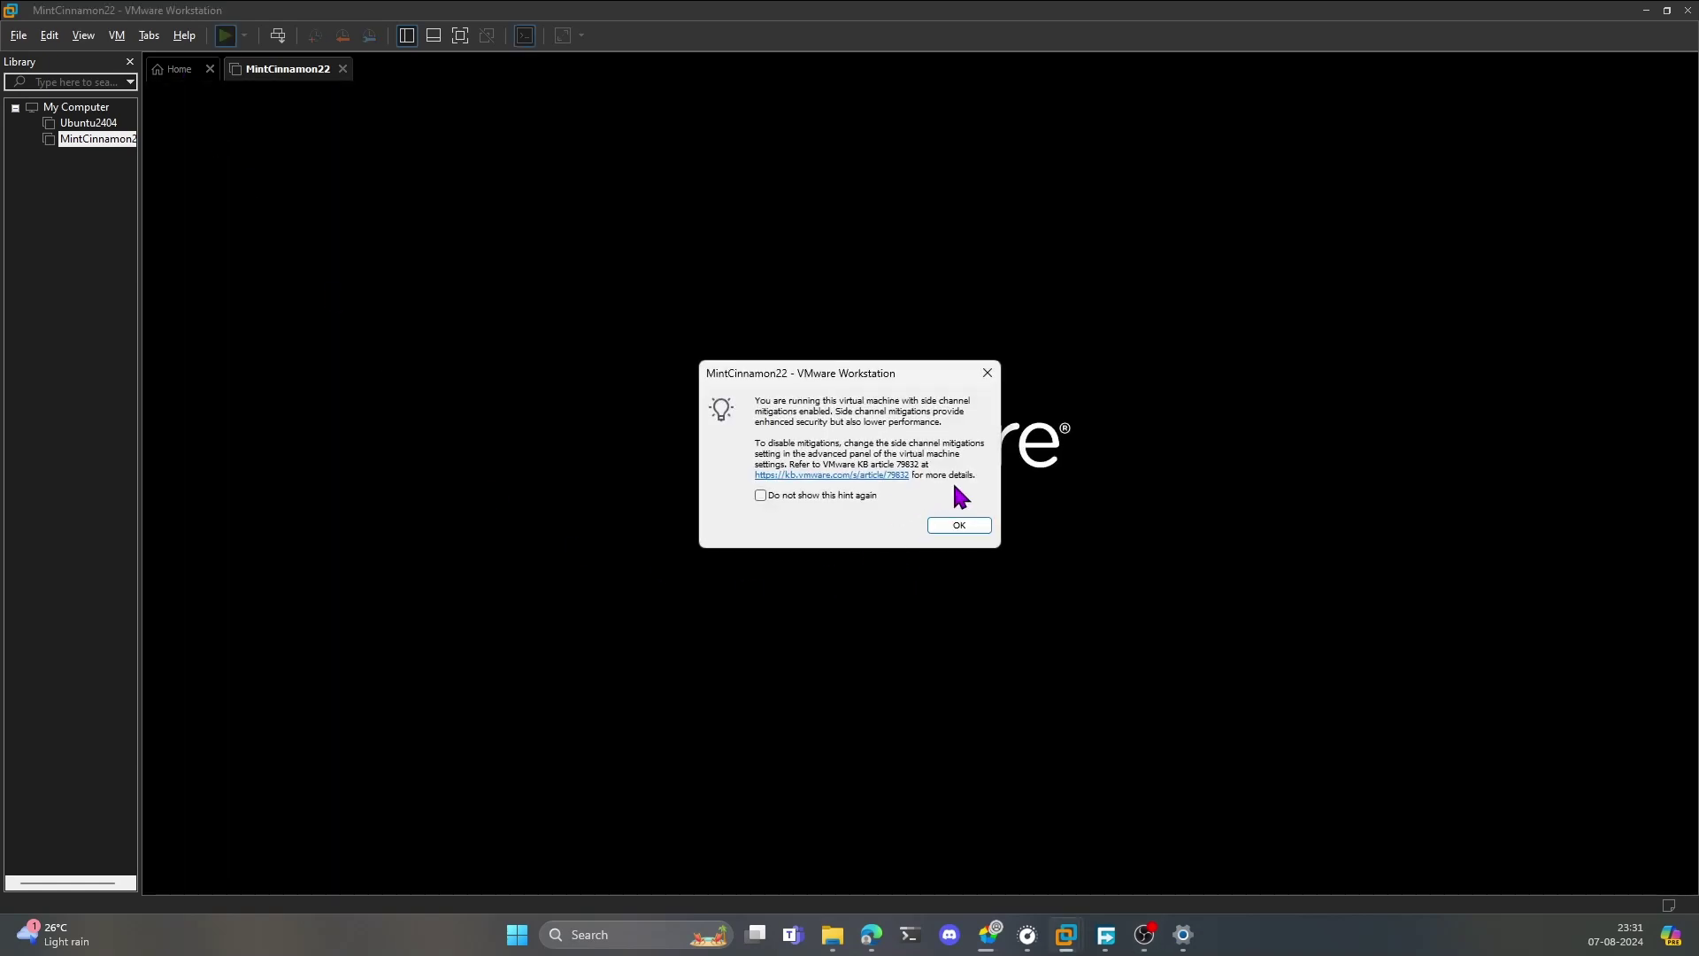
pyautogui.click(960, 526)
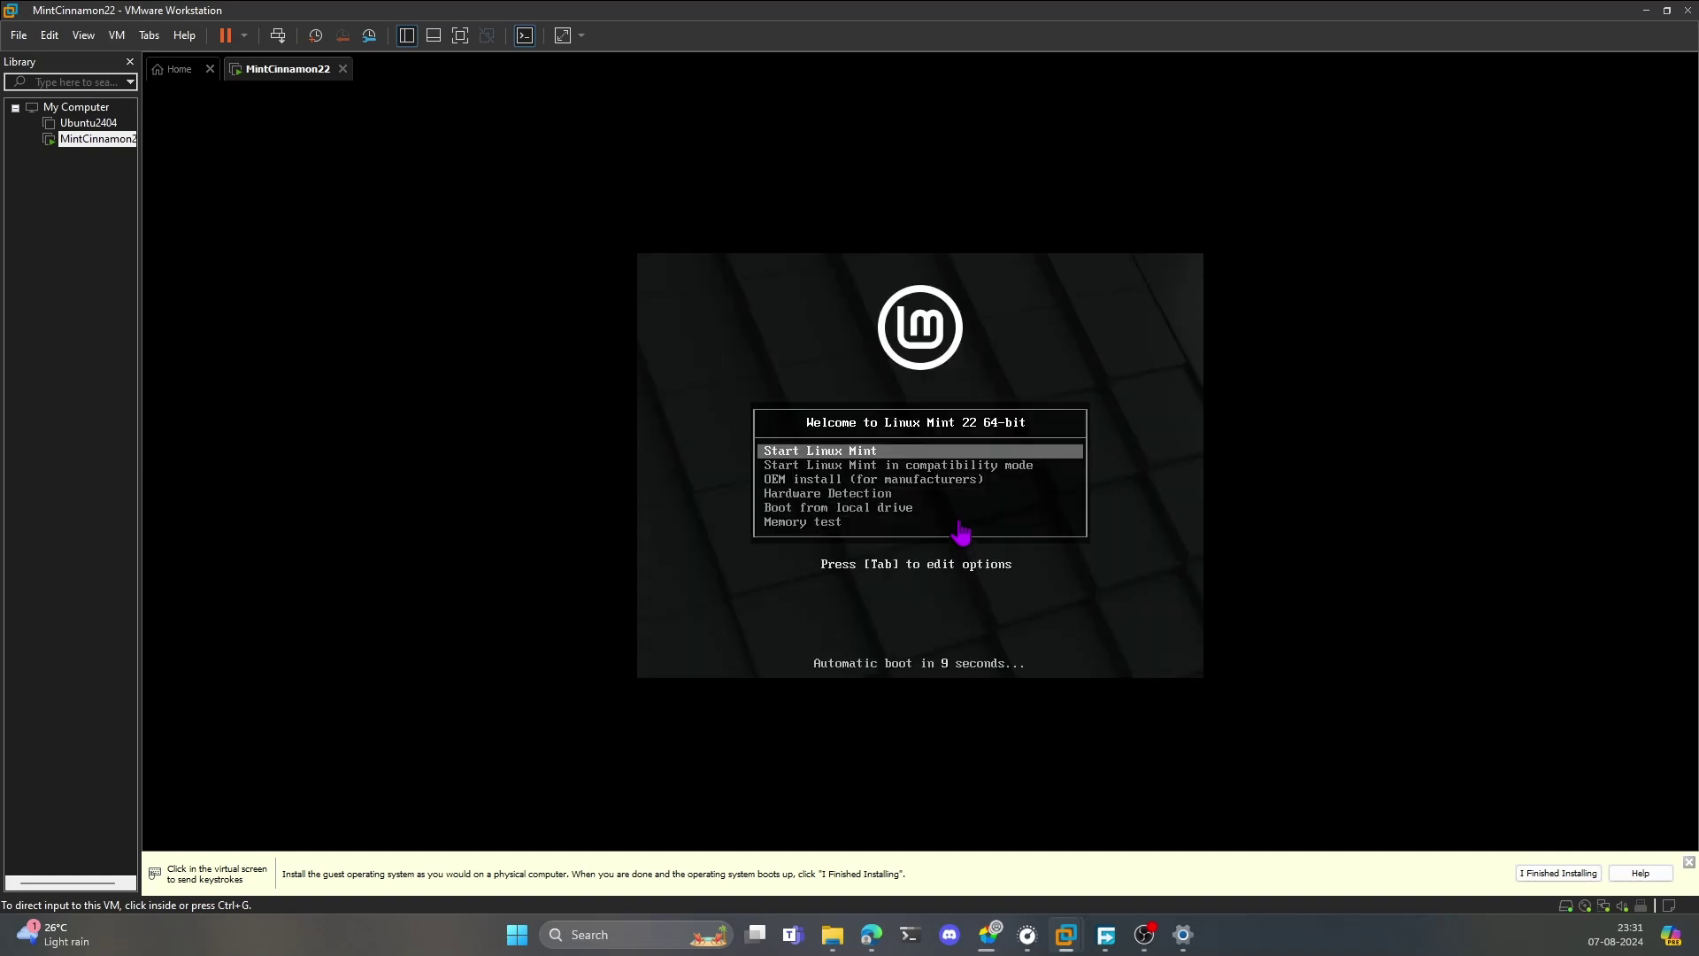
pyautogui.click(865, 452)
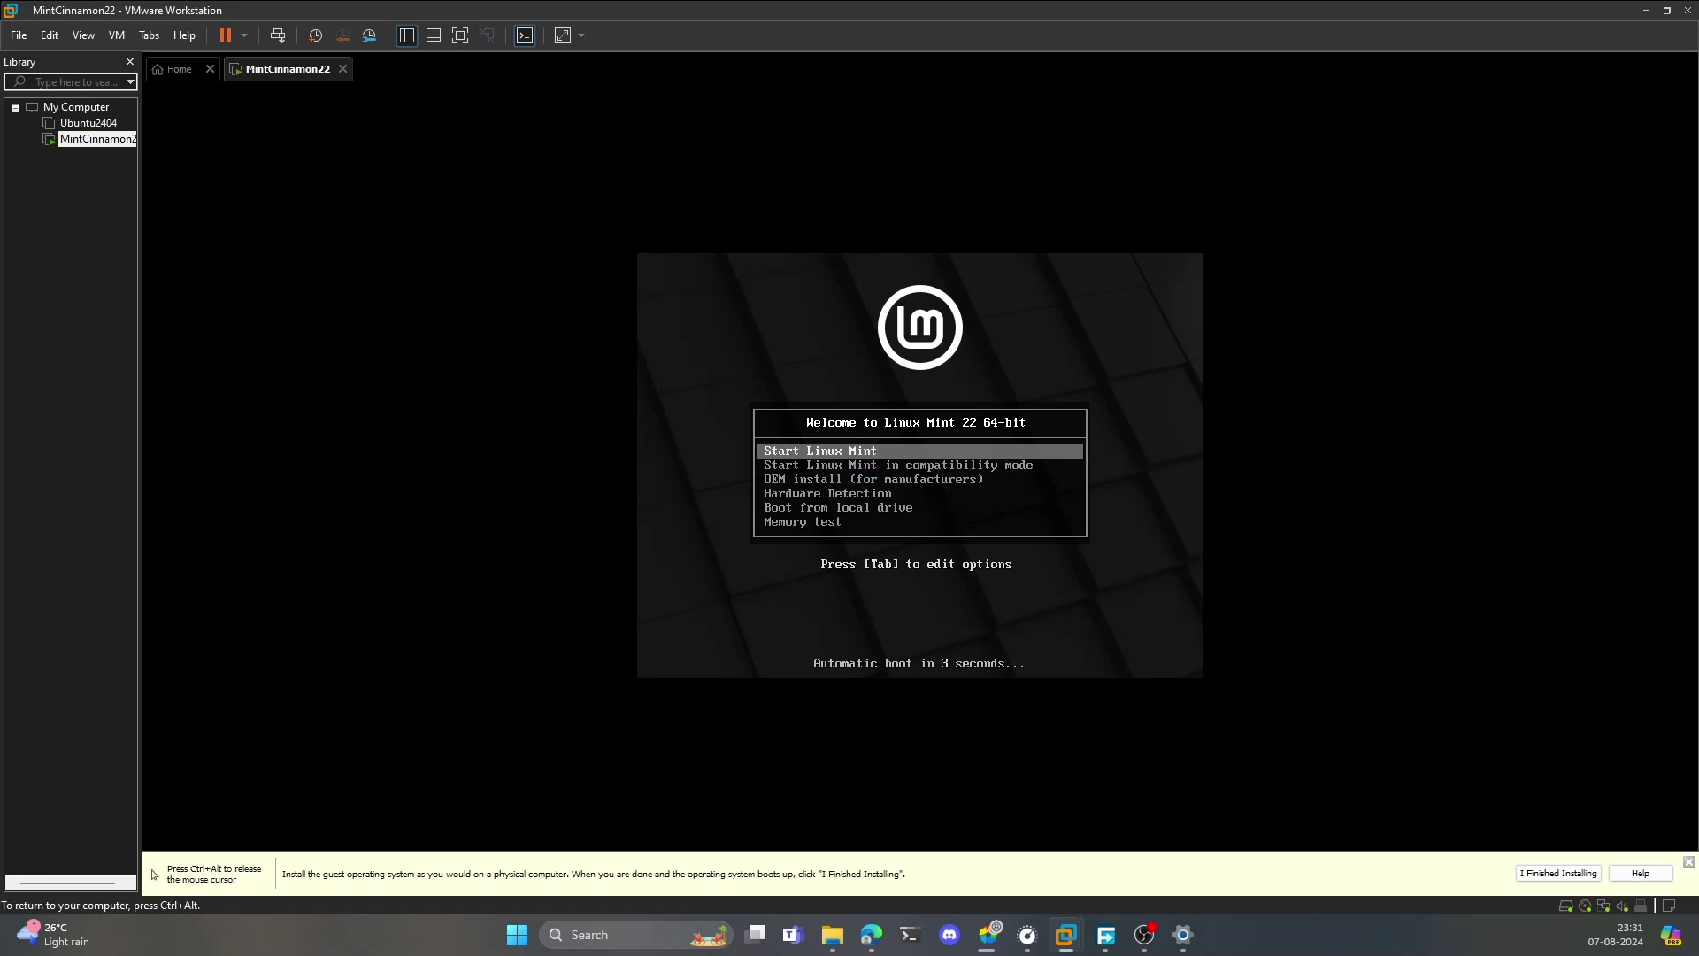
pyautogui.press('Return')
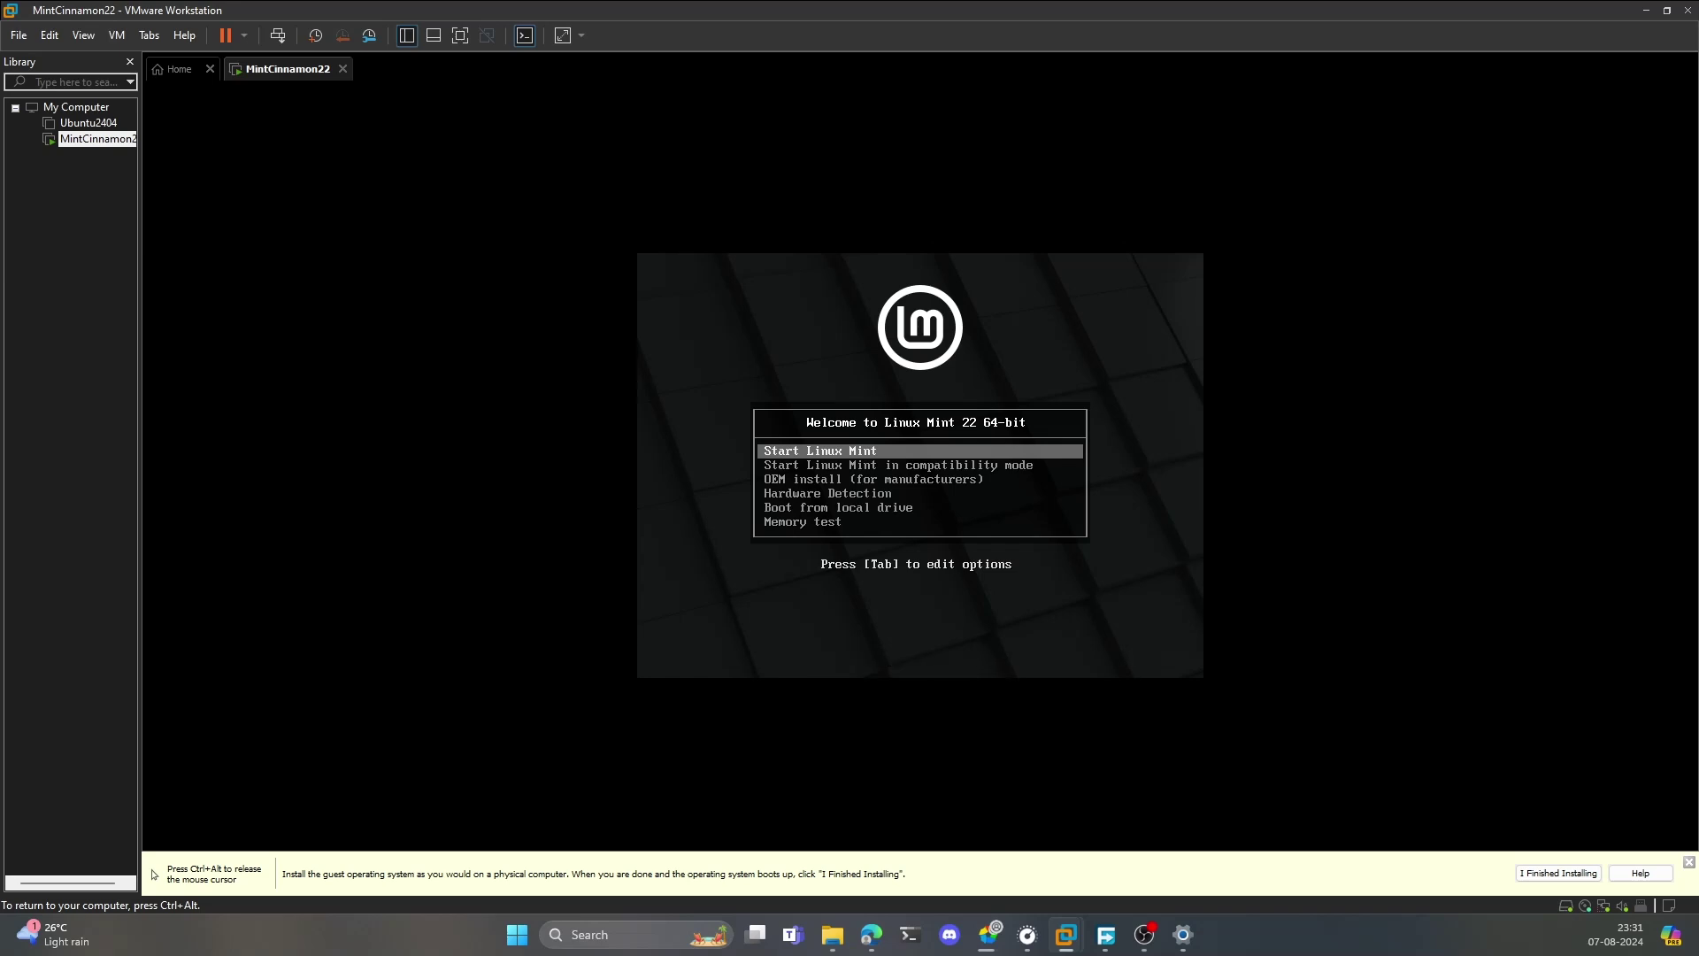
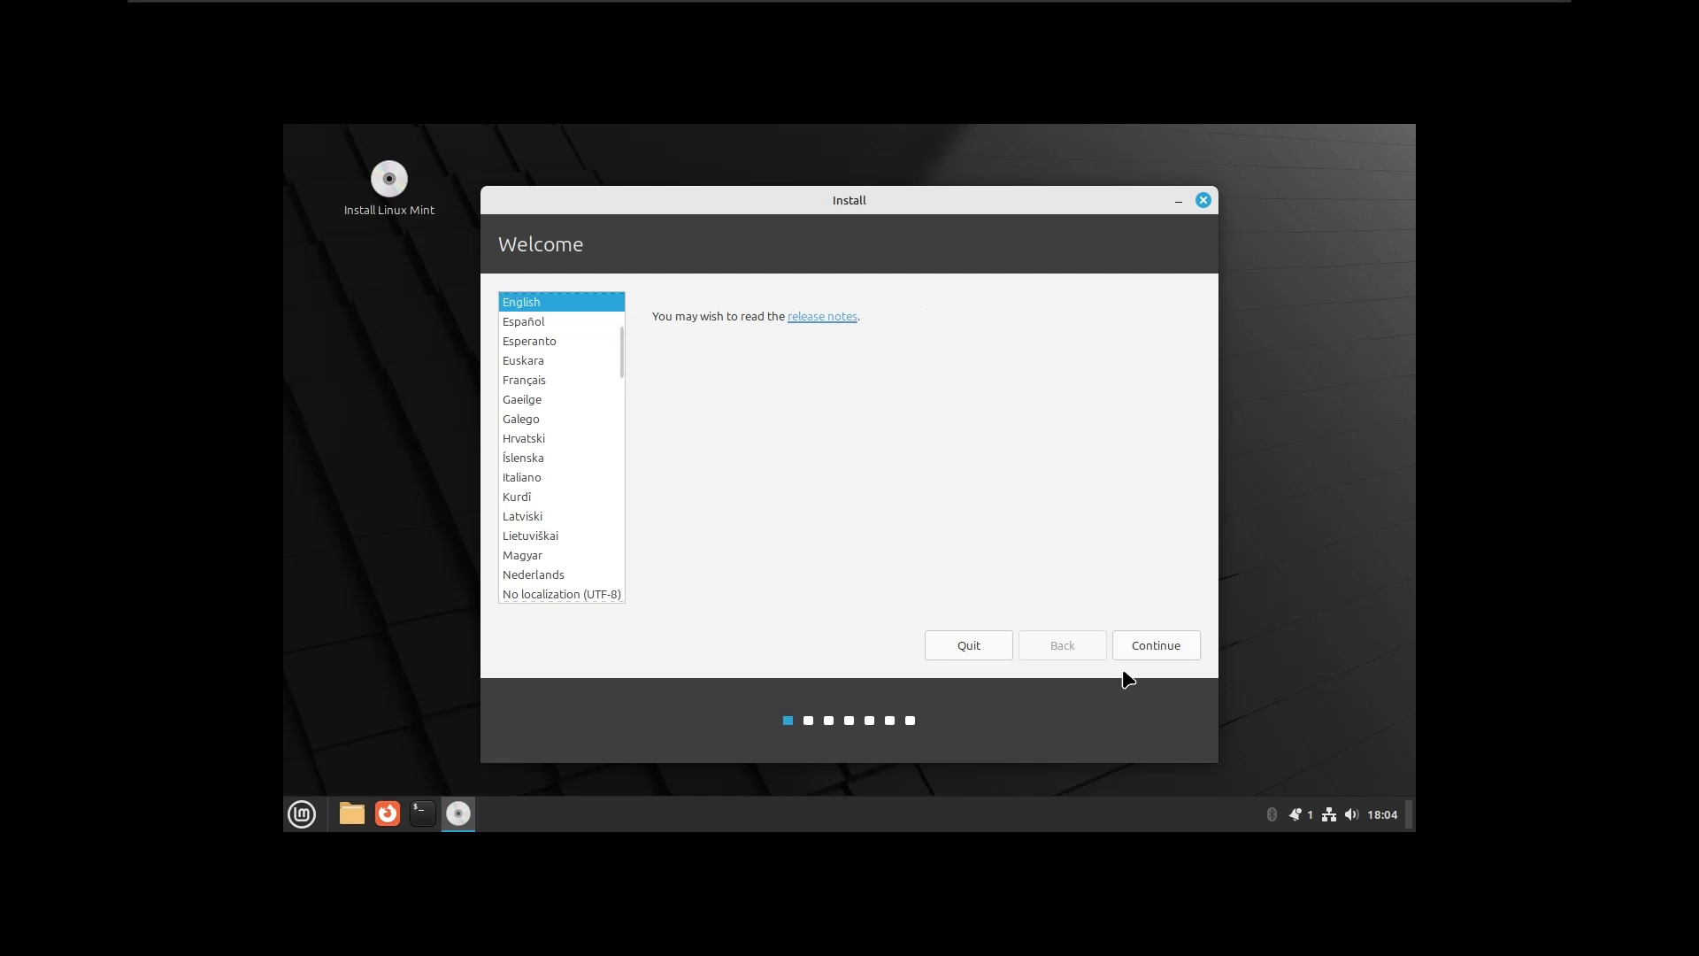
# Accept English as the installer language and English (US) as the keyboard layout, and continue past the multimedia codecs page.
pyautogui.click(1168, 643)
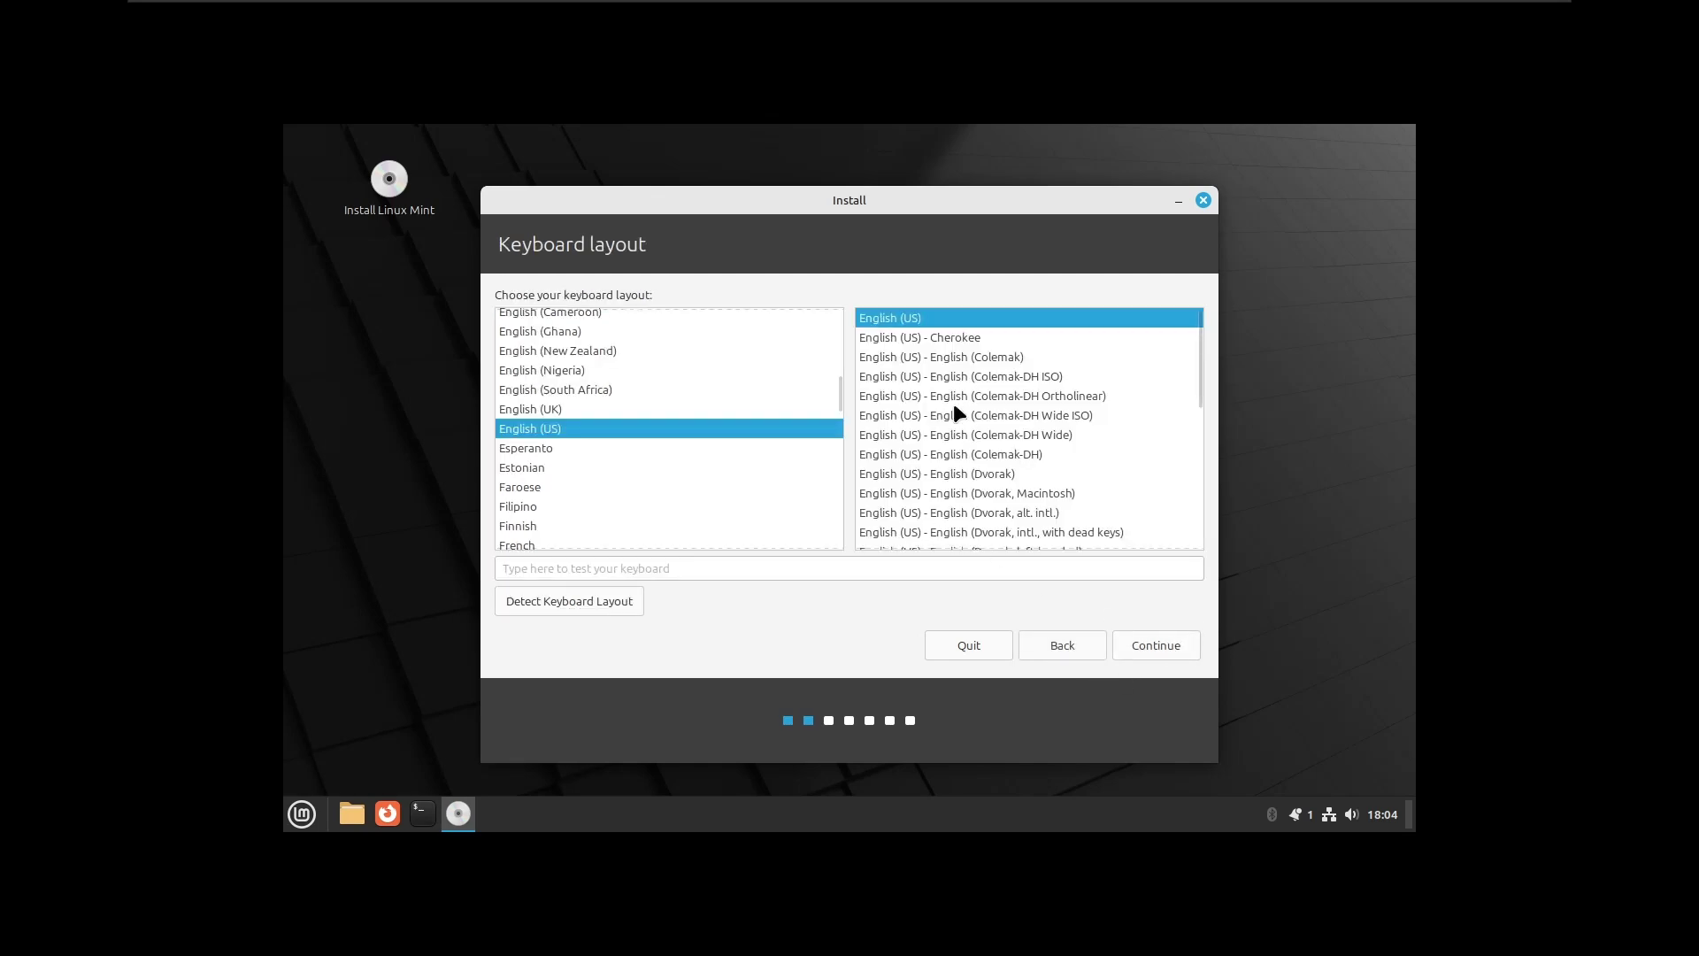
pyautogui.click(1189, 639)
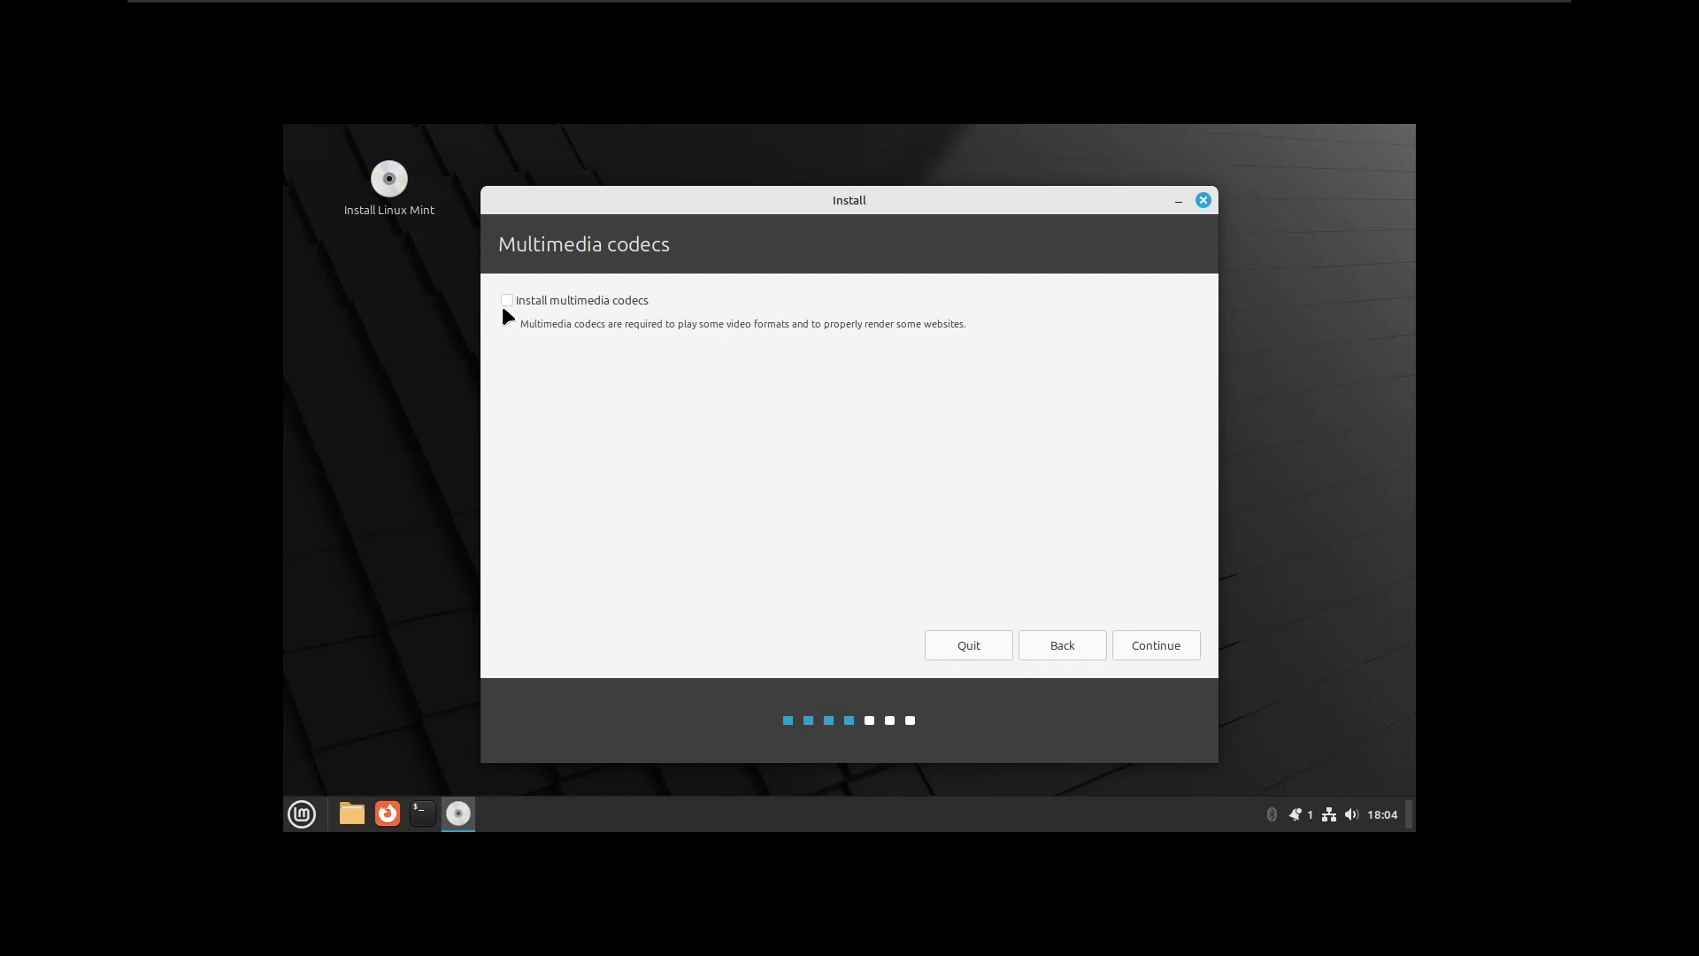
pyautogui.click(1143, 650)
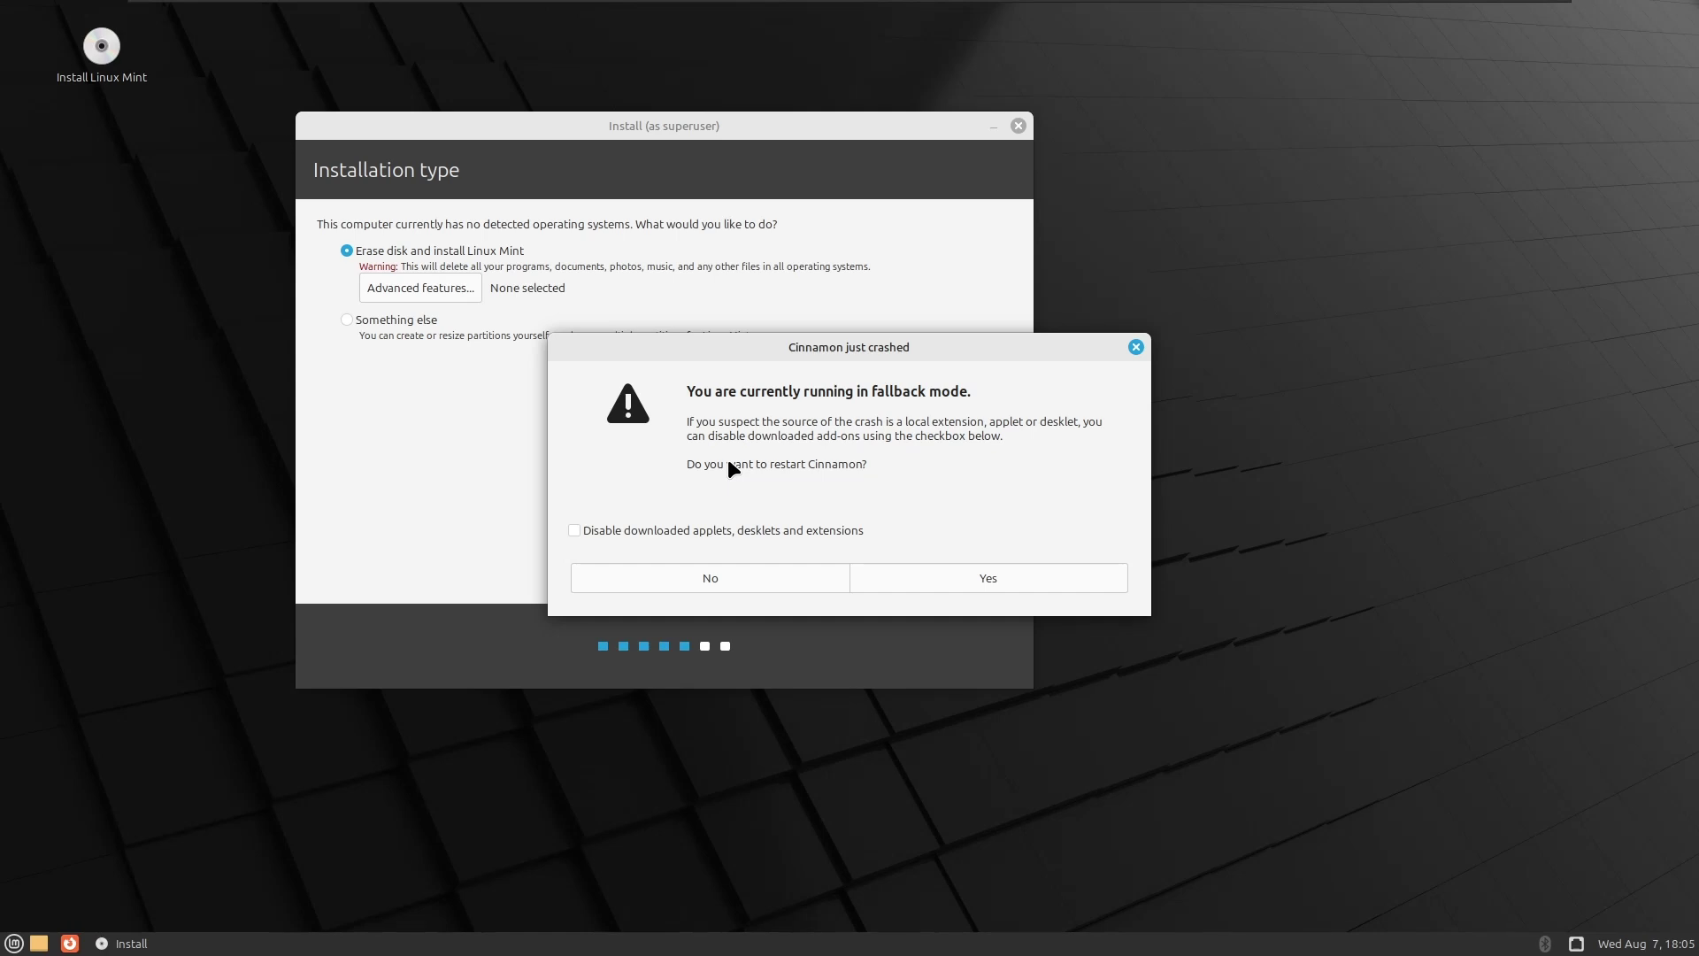
# Decline restarting Cinnamon, confirm erasing the disk to install Linux Mint, and accept Kolkata as the location.
pyautogui.click(762, 575)
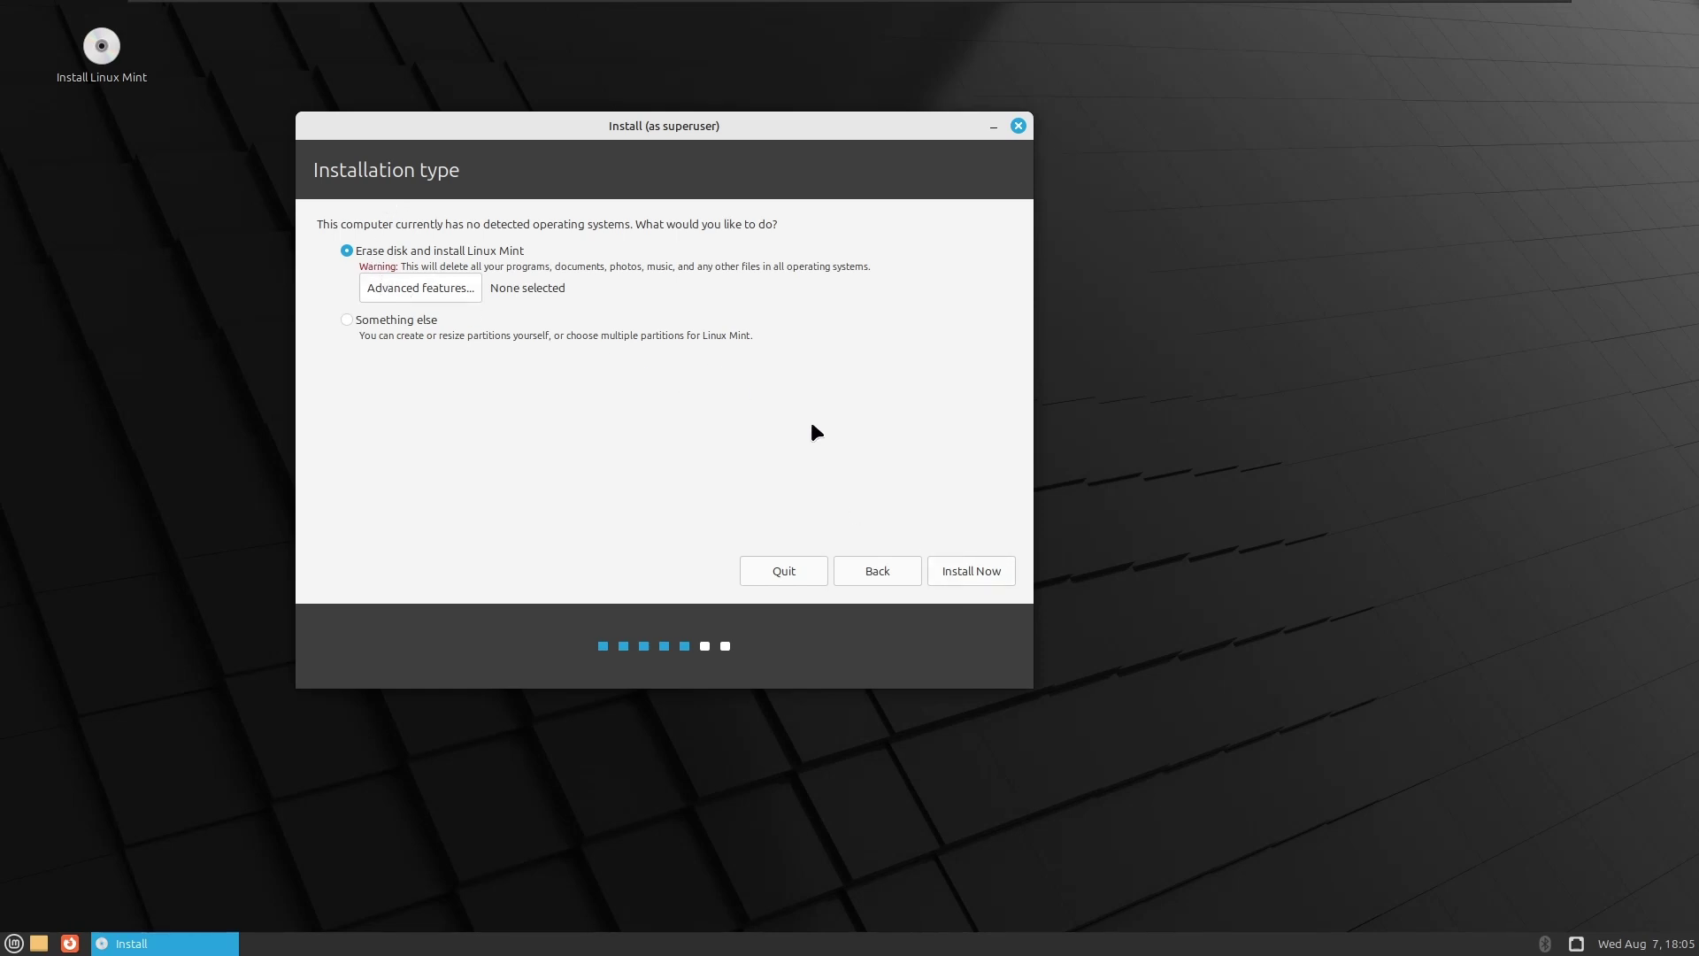
pyautogui.click(984, 571)
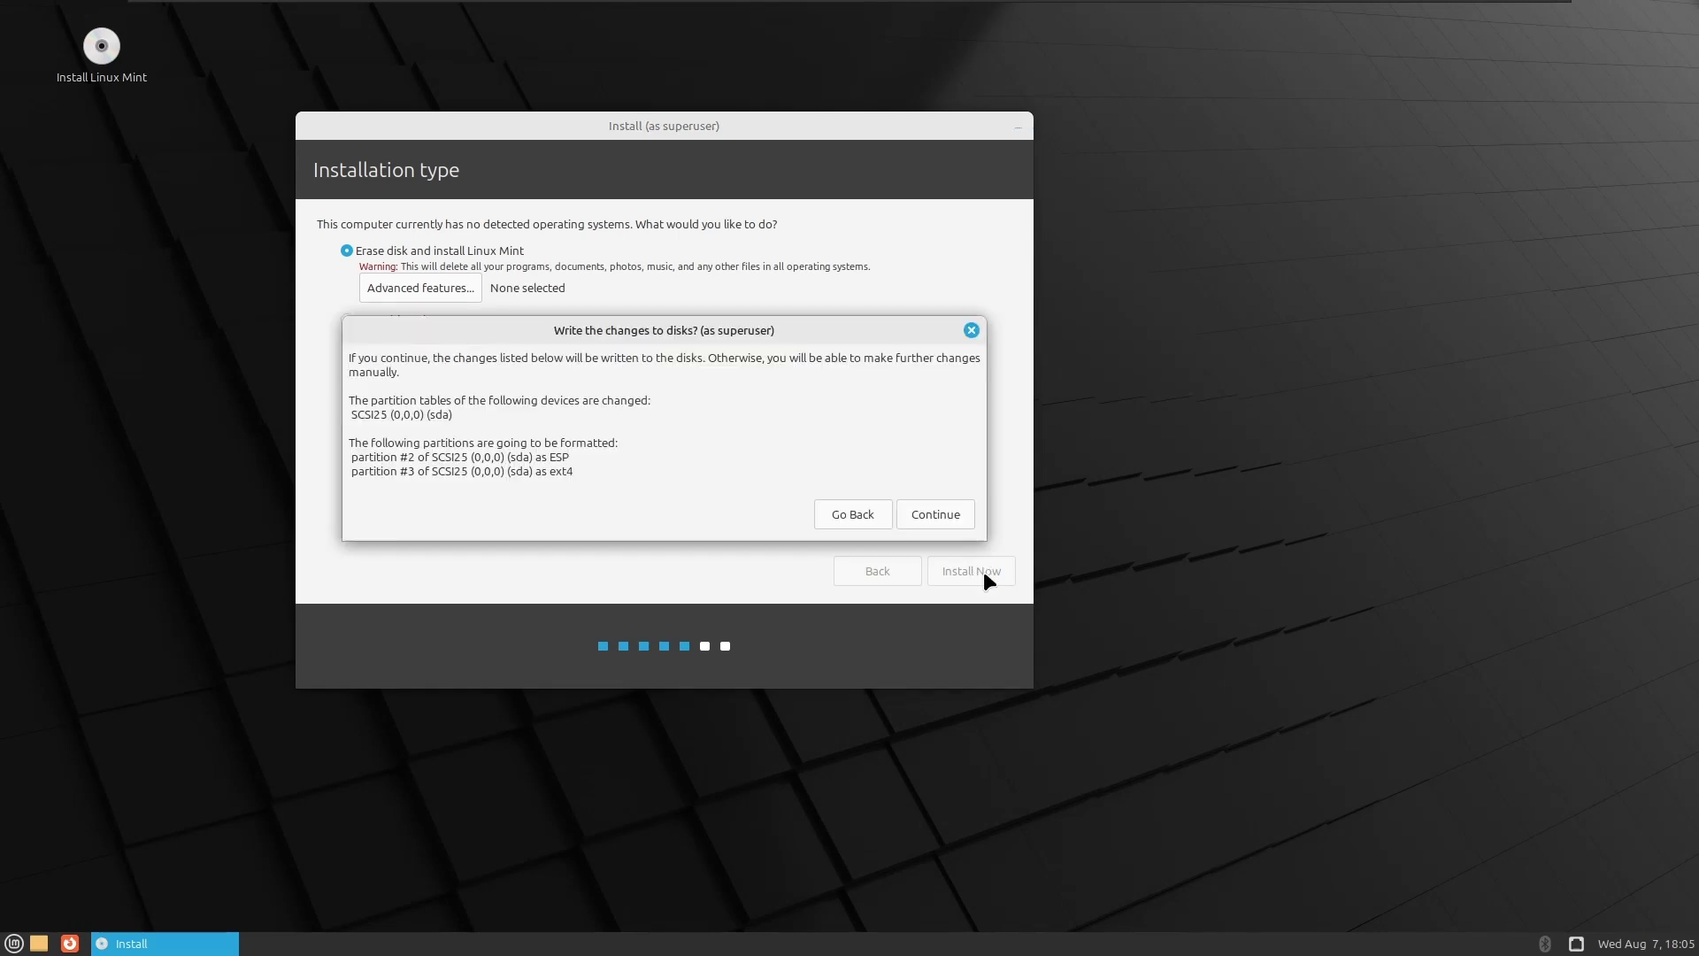
pyautogui.click(915, 517)
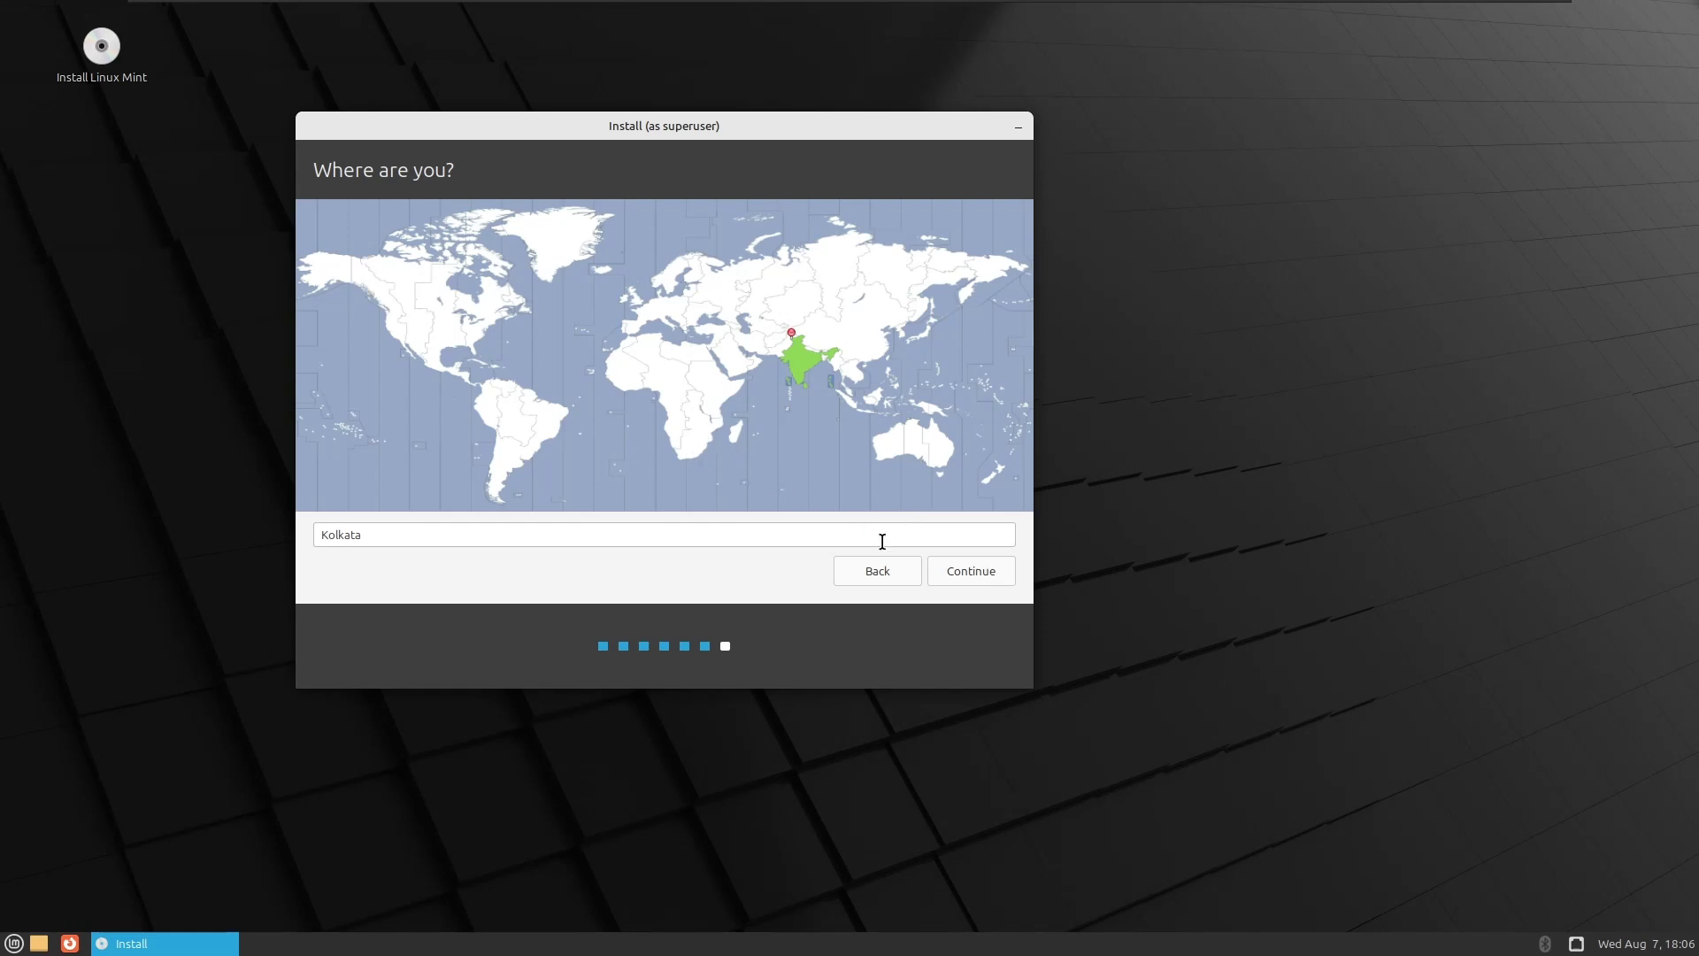
pyautogui.click(961, 575)
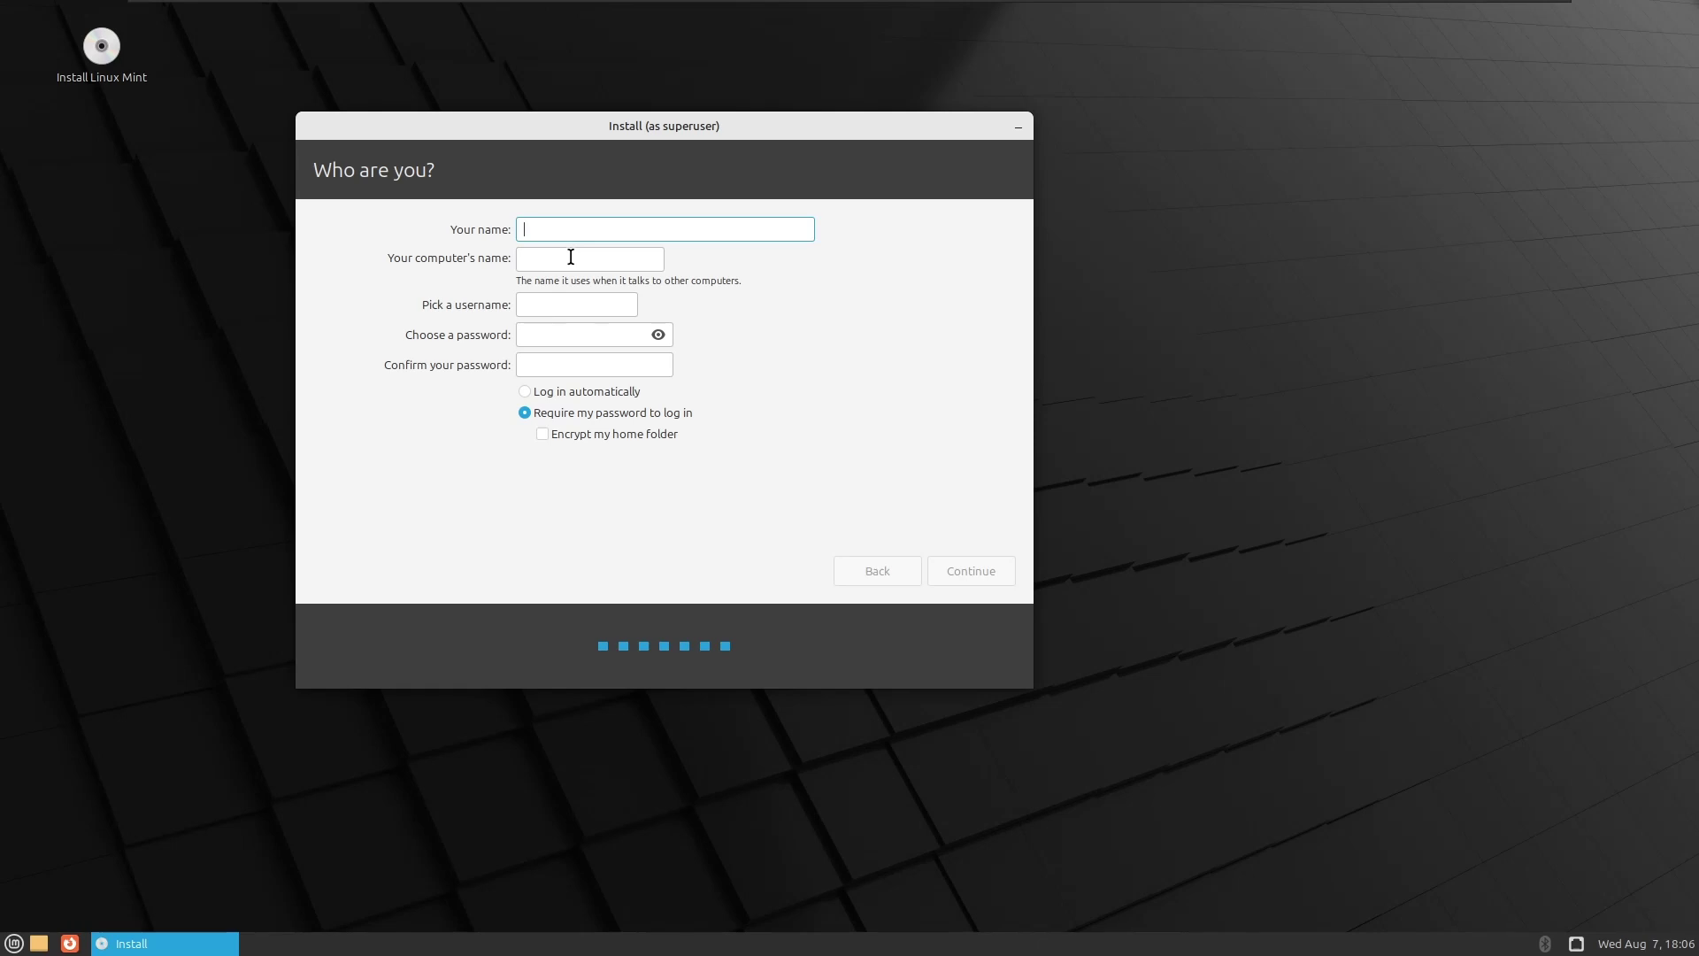
# Enter the user's name for the new account and set the computer's name to boys.
pyautogui.write('homelander')
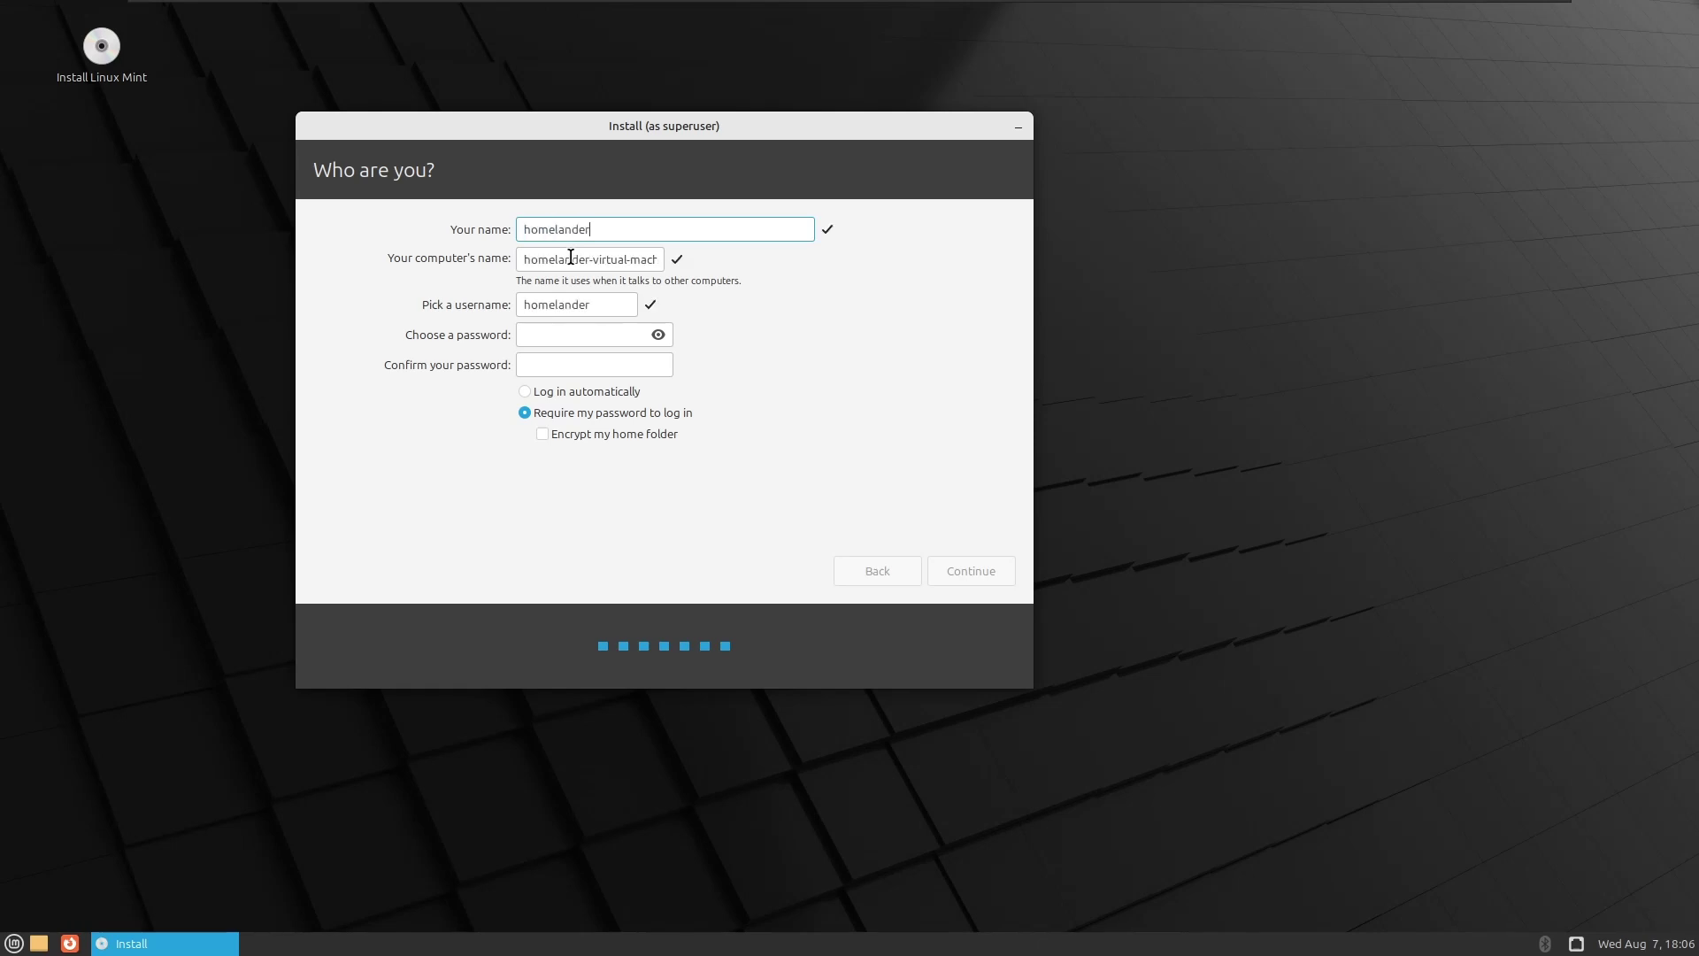
pyautogui.click(557, 258)
pyautogui.hotkey('ctrl', 'a')
pyautogui.press('BackSpace')
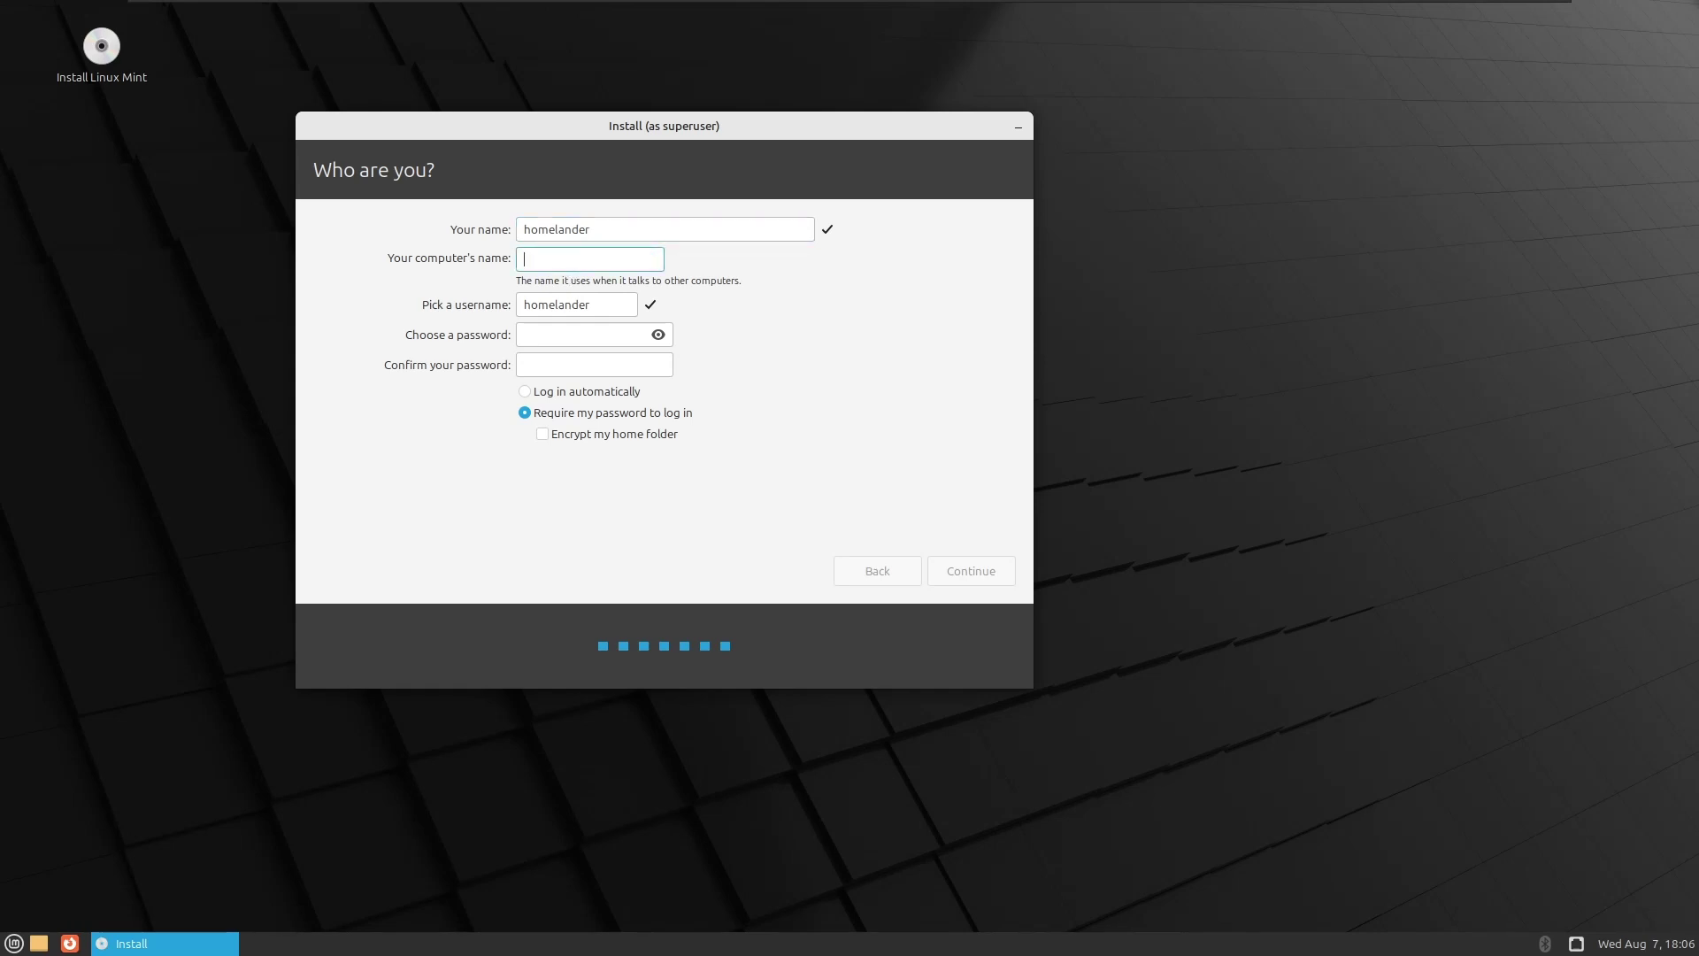
pyautogui.write('boys')
# Choose and confirm the account password, keeping the suggested username.
pyautogui.press('Tab')
pyautogui.press('Tab')
pyautogui.write('••')
pyautogui.press('BackSpace')
pyautogui.press('BackSpace')
pyautogui.write('••••')
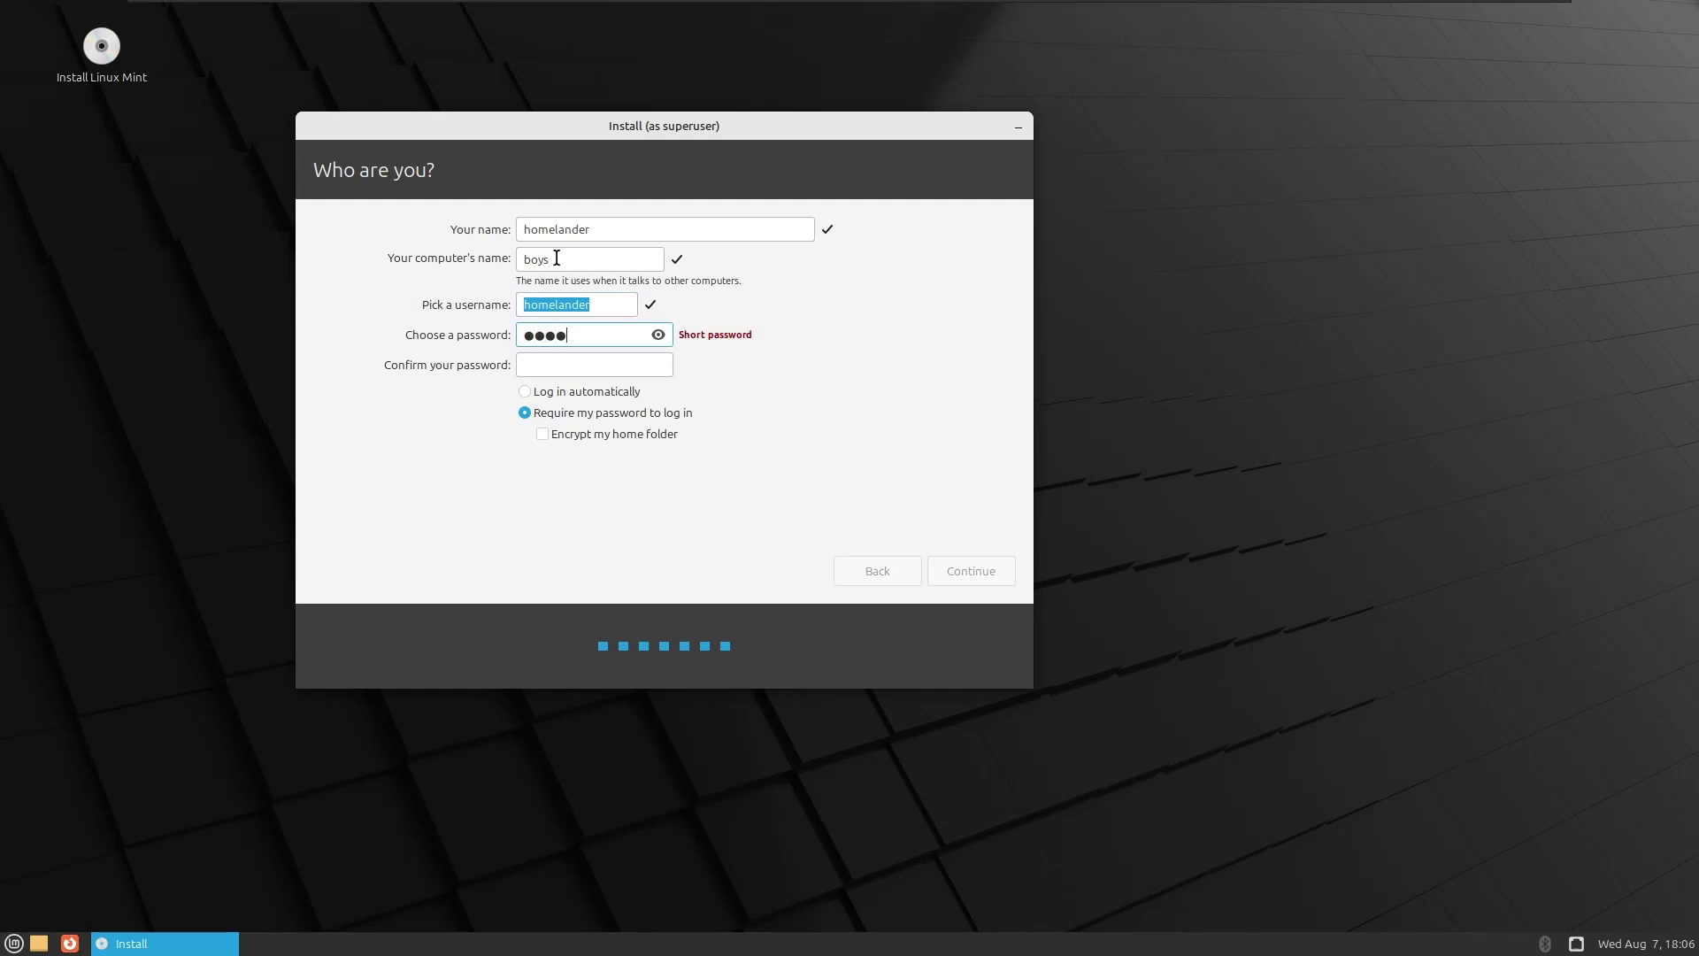
pyautogui.write('••••••')
pyautogui.press('Tab')
pyautogui.write('••••••••••')
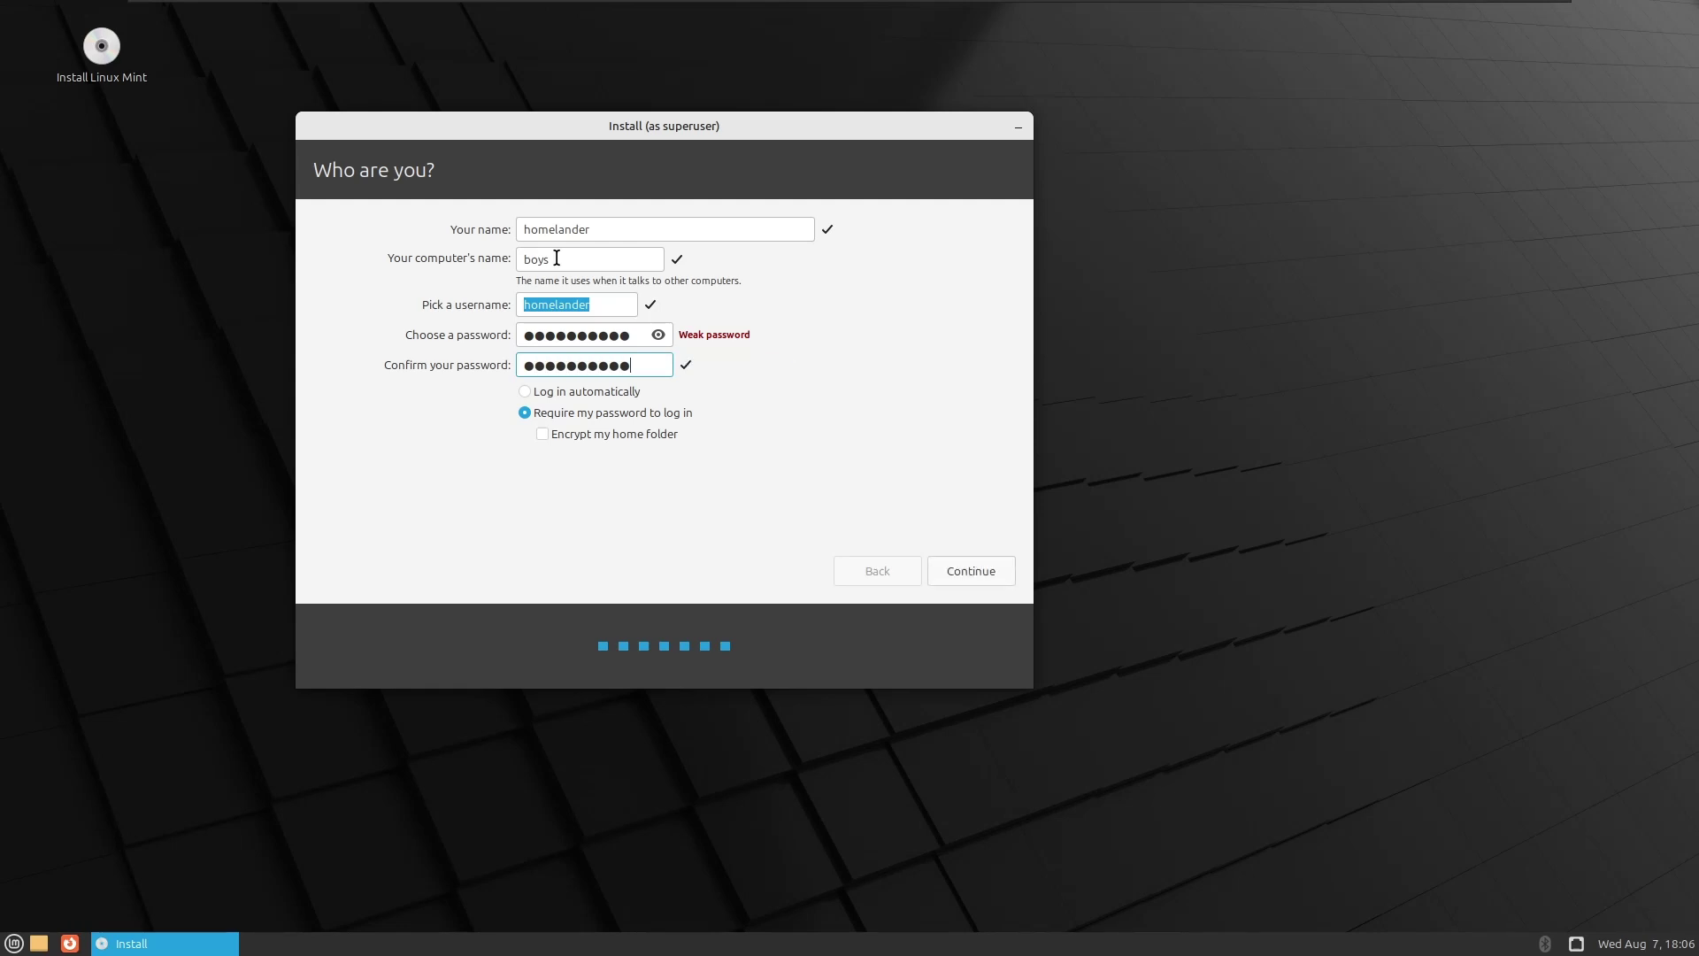
# Leave home folder encryption off and continue with the installation.
pyautogui.click(570, 434)
pyautogui.click(644, 433)
pyautogui.click(975, 575)
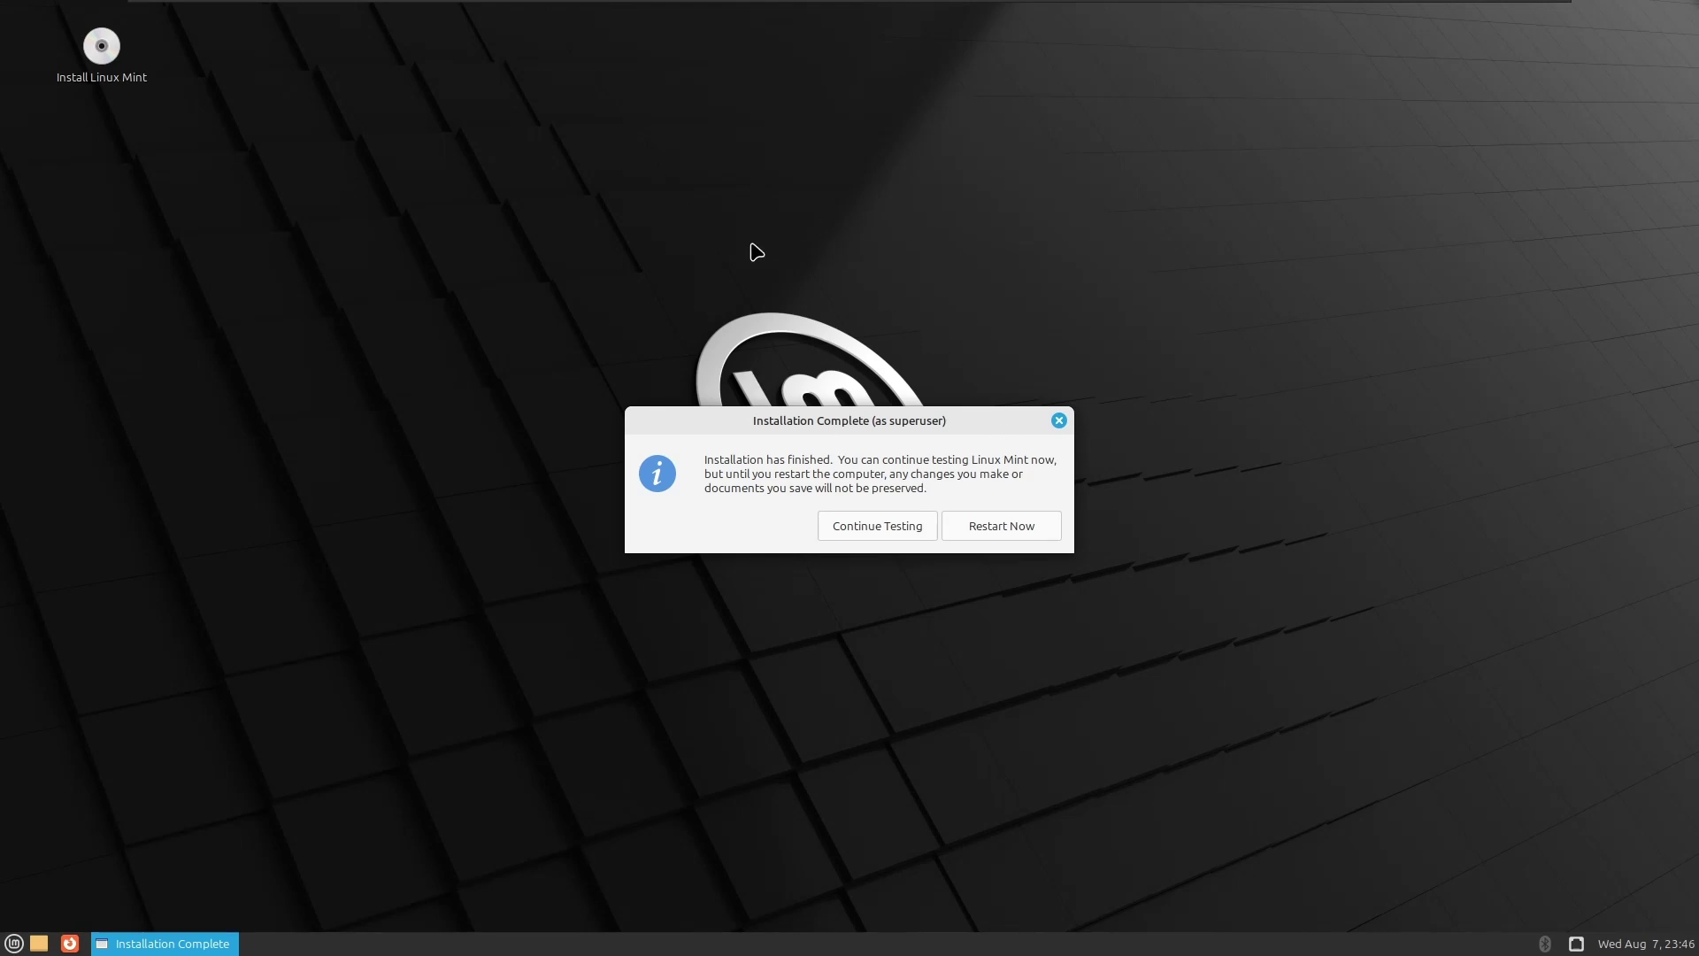
# Restart after the installation, check the virtual machine's removable devices, and answer the installation medium prompt to reboot.
pyautogui.click(1035, 531)
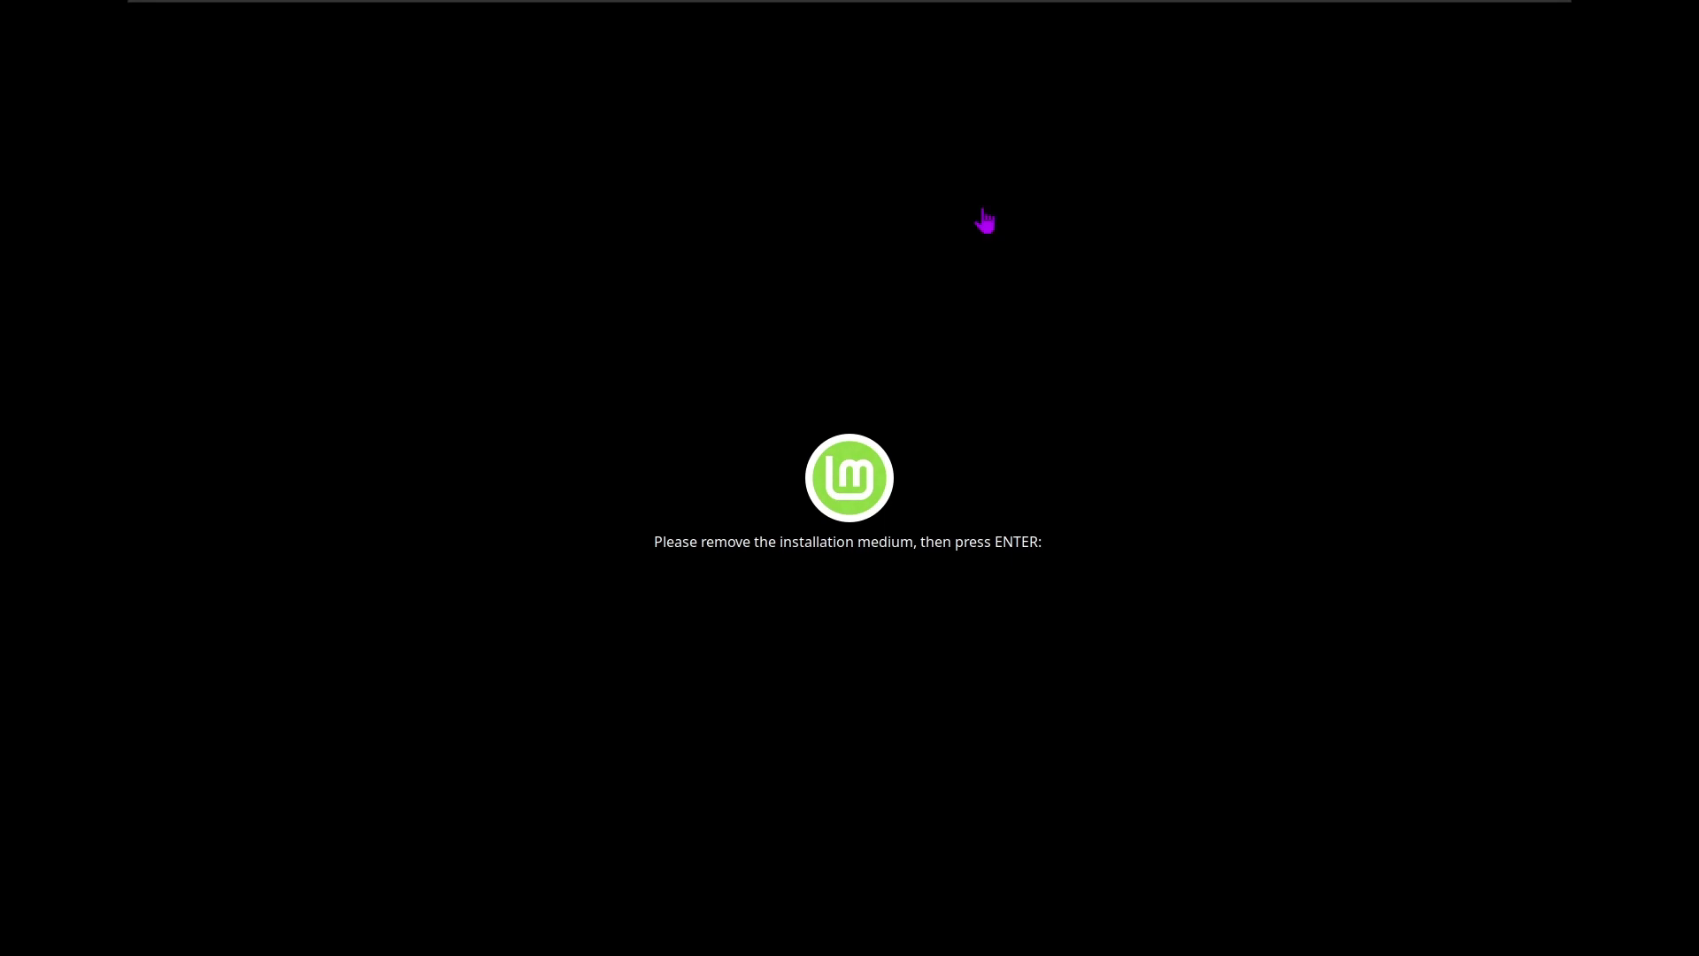
pyautogui.moveTo(433, 9)
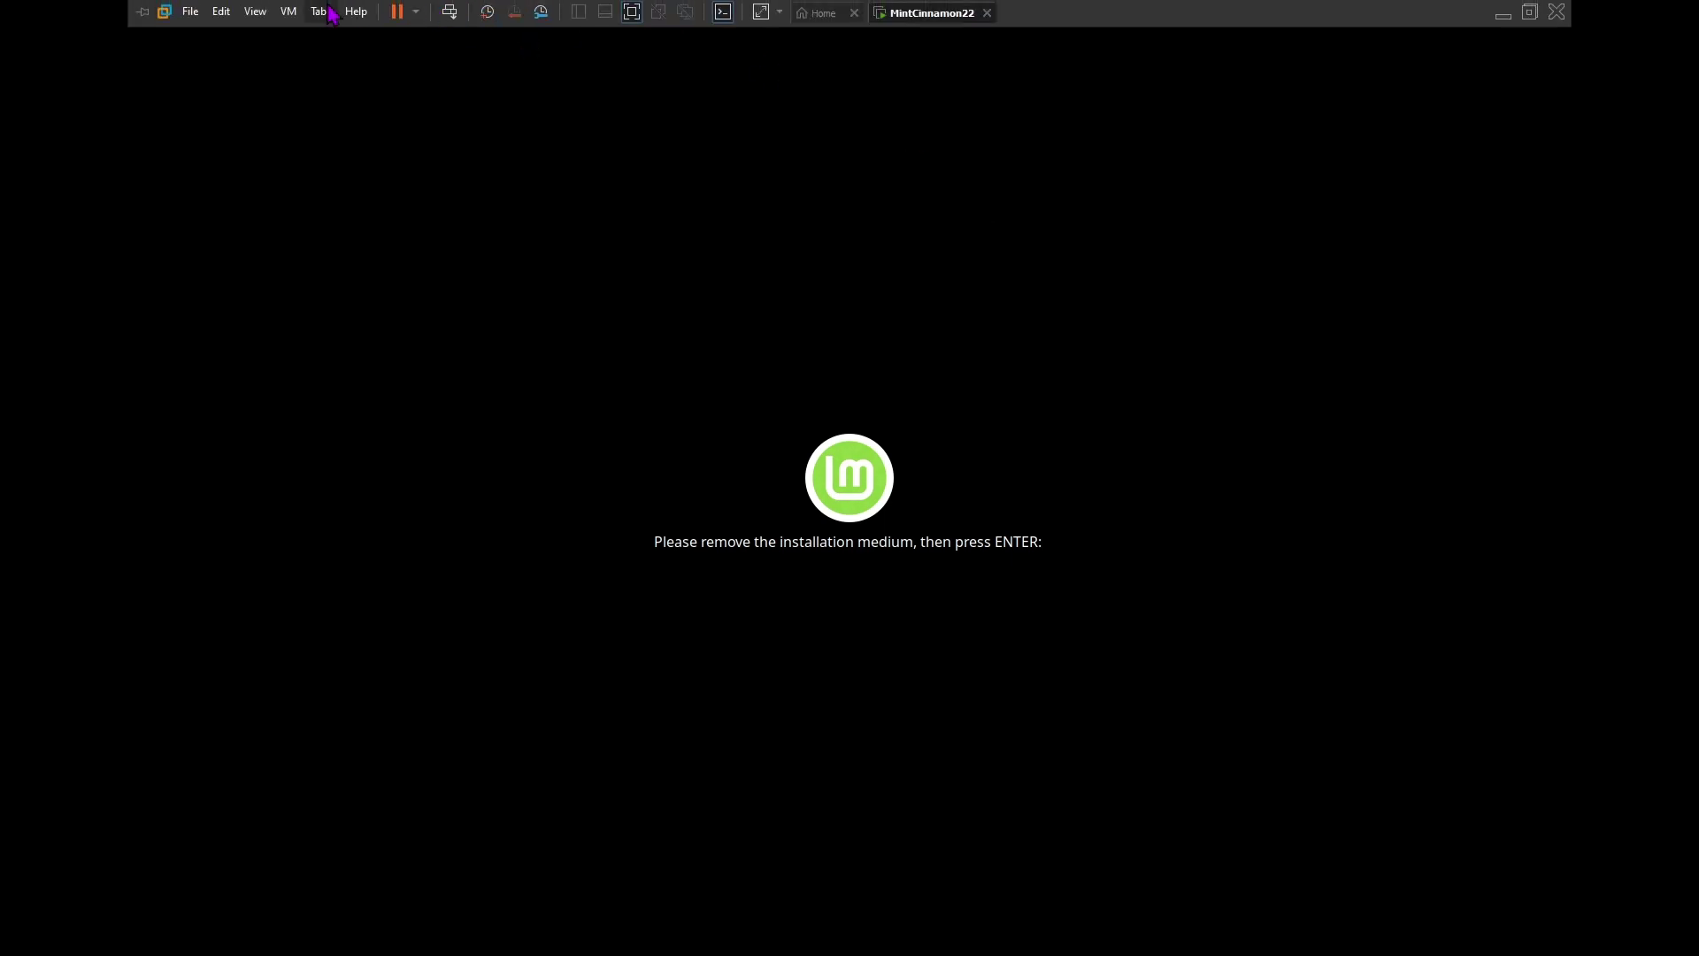
pyautogui.click(289, 13)
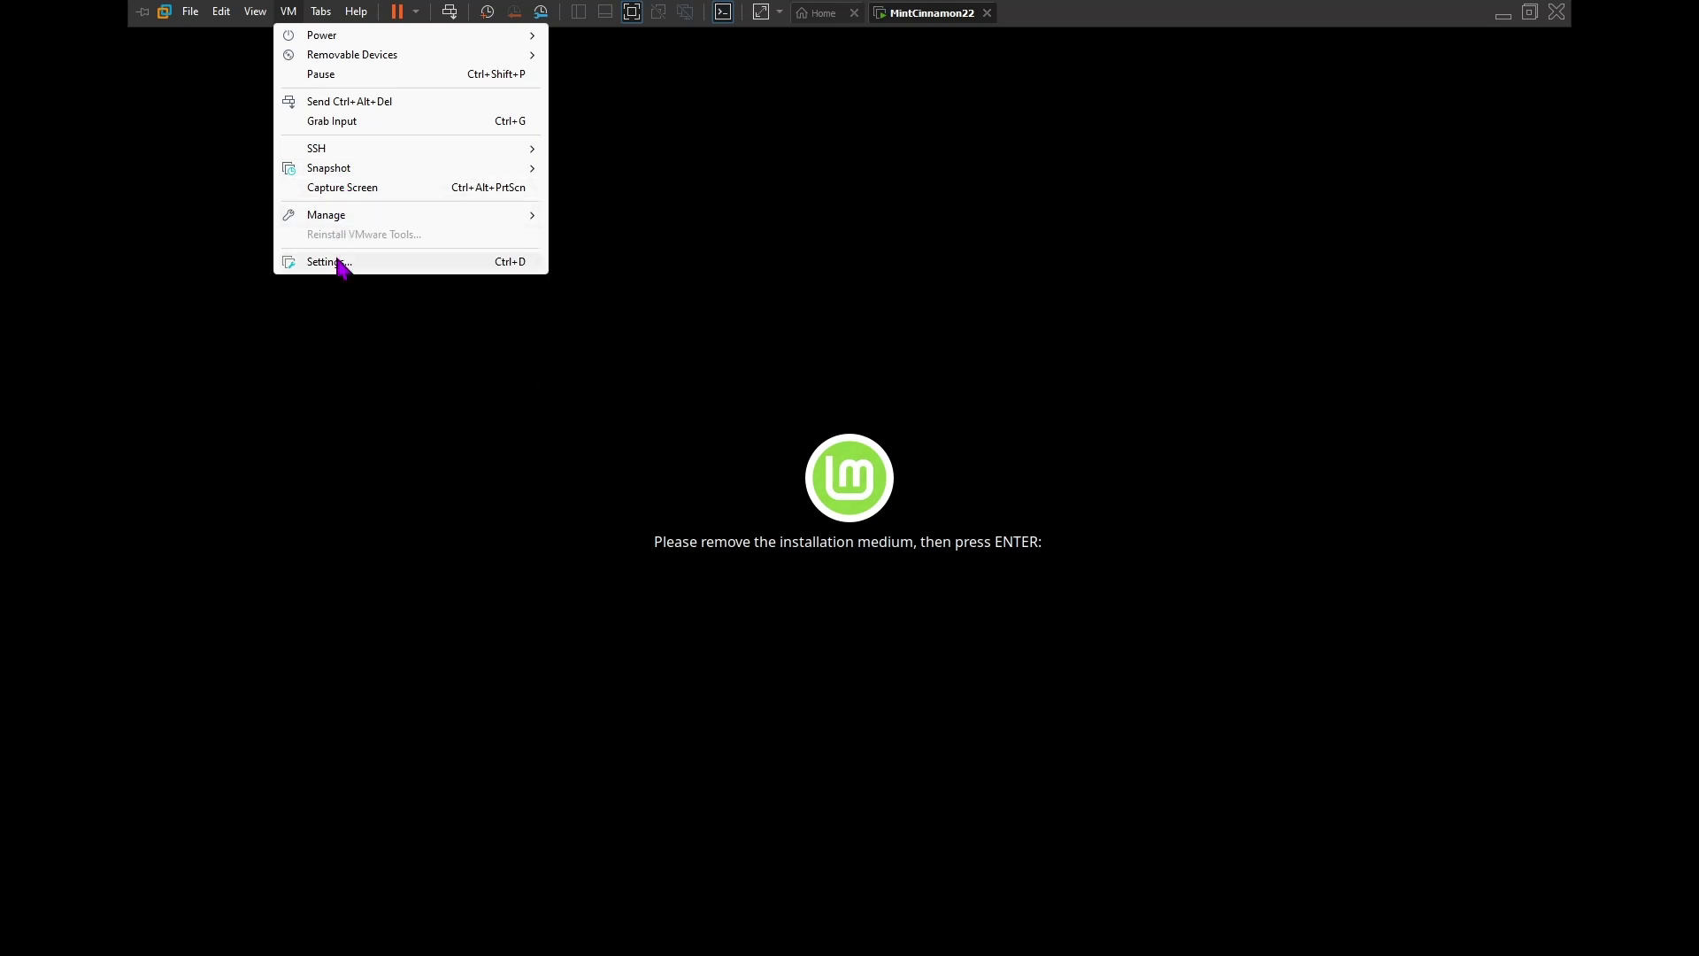
pyautogui.moveTo(390, 60)
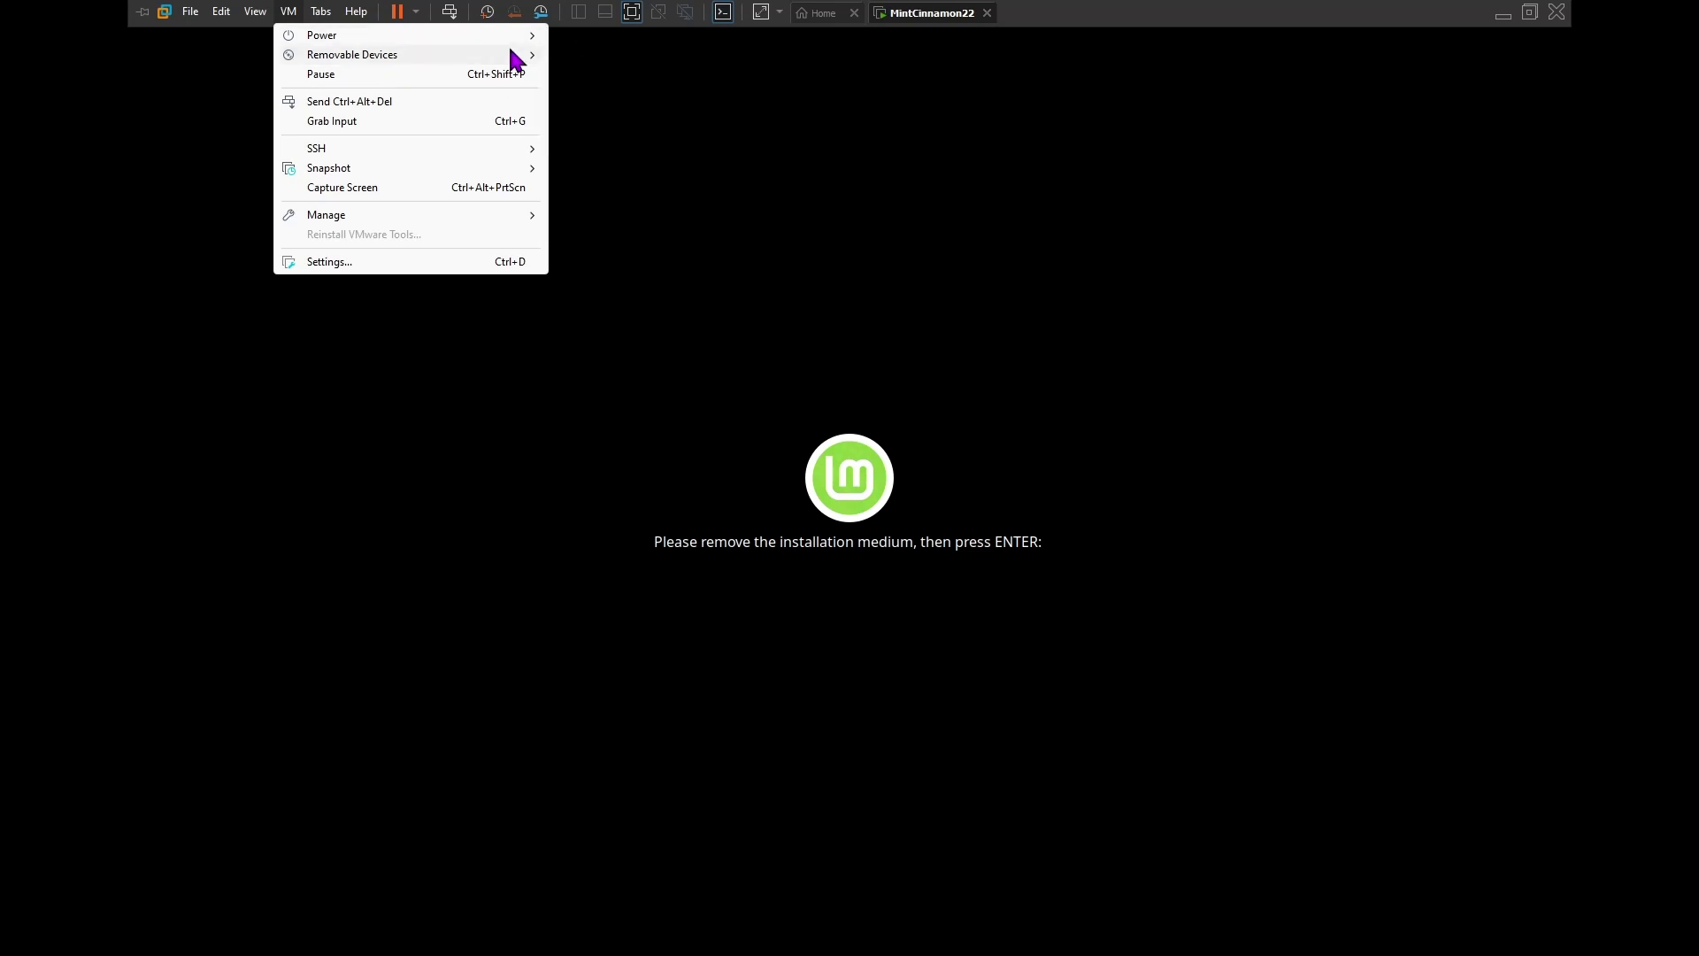
pyautogui.moveTo(634, 61)
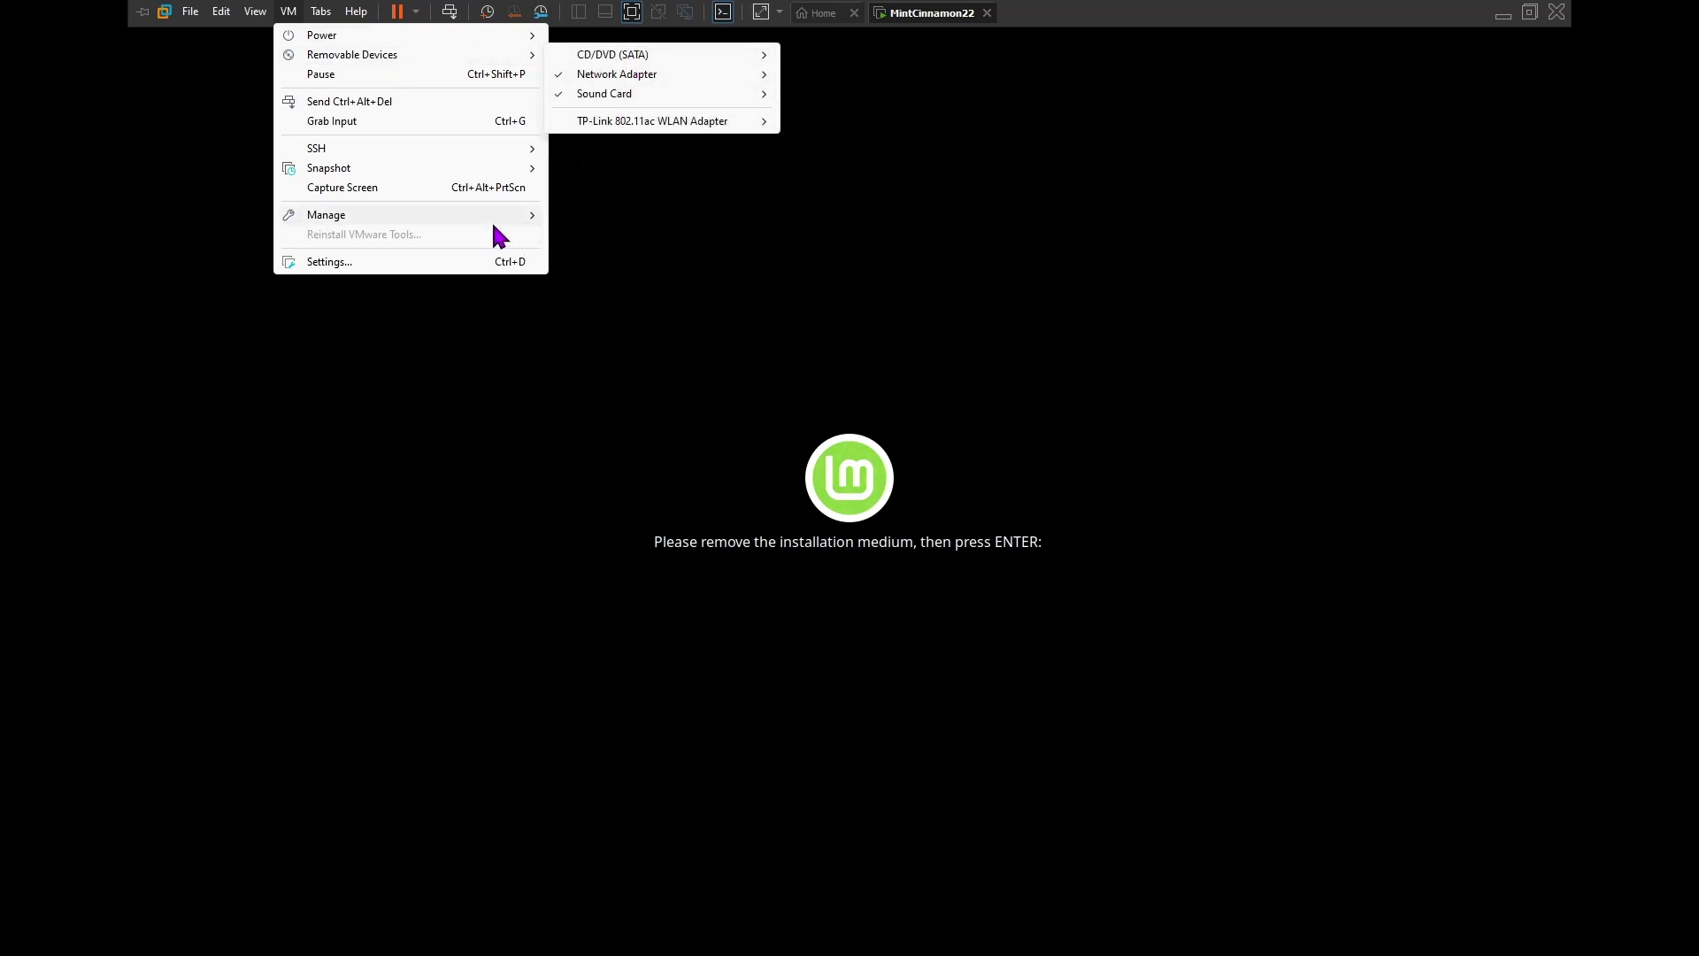
pyautogui.click(611, 375)
pyautogui.press('Return')
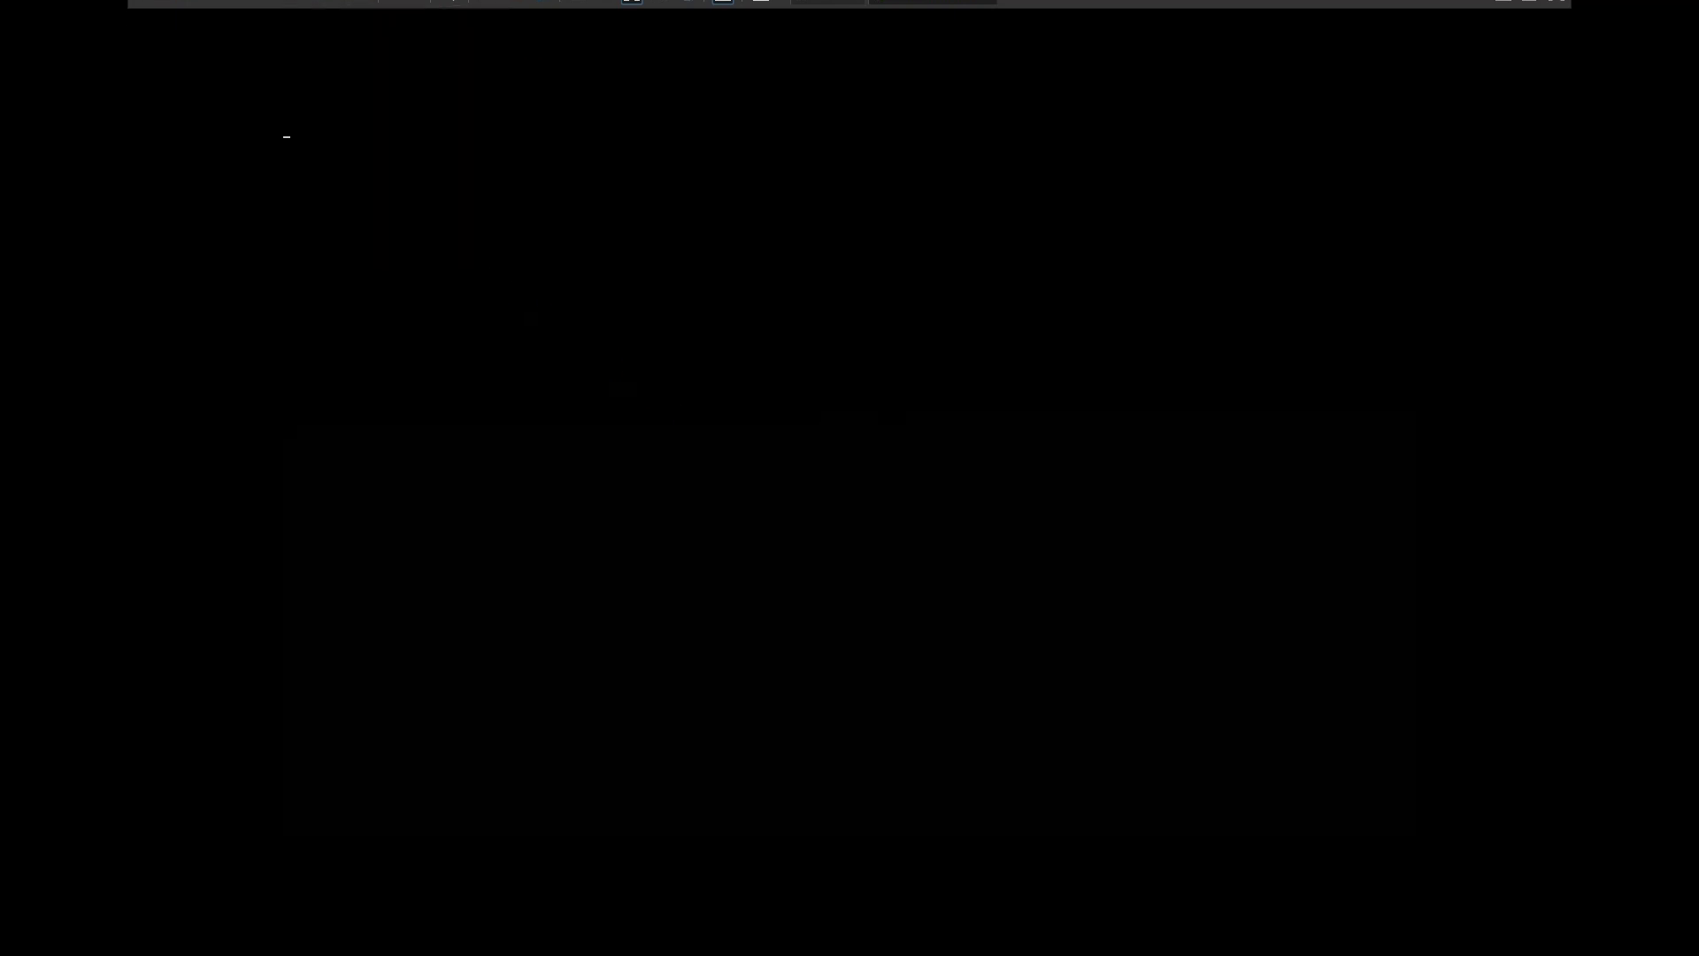
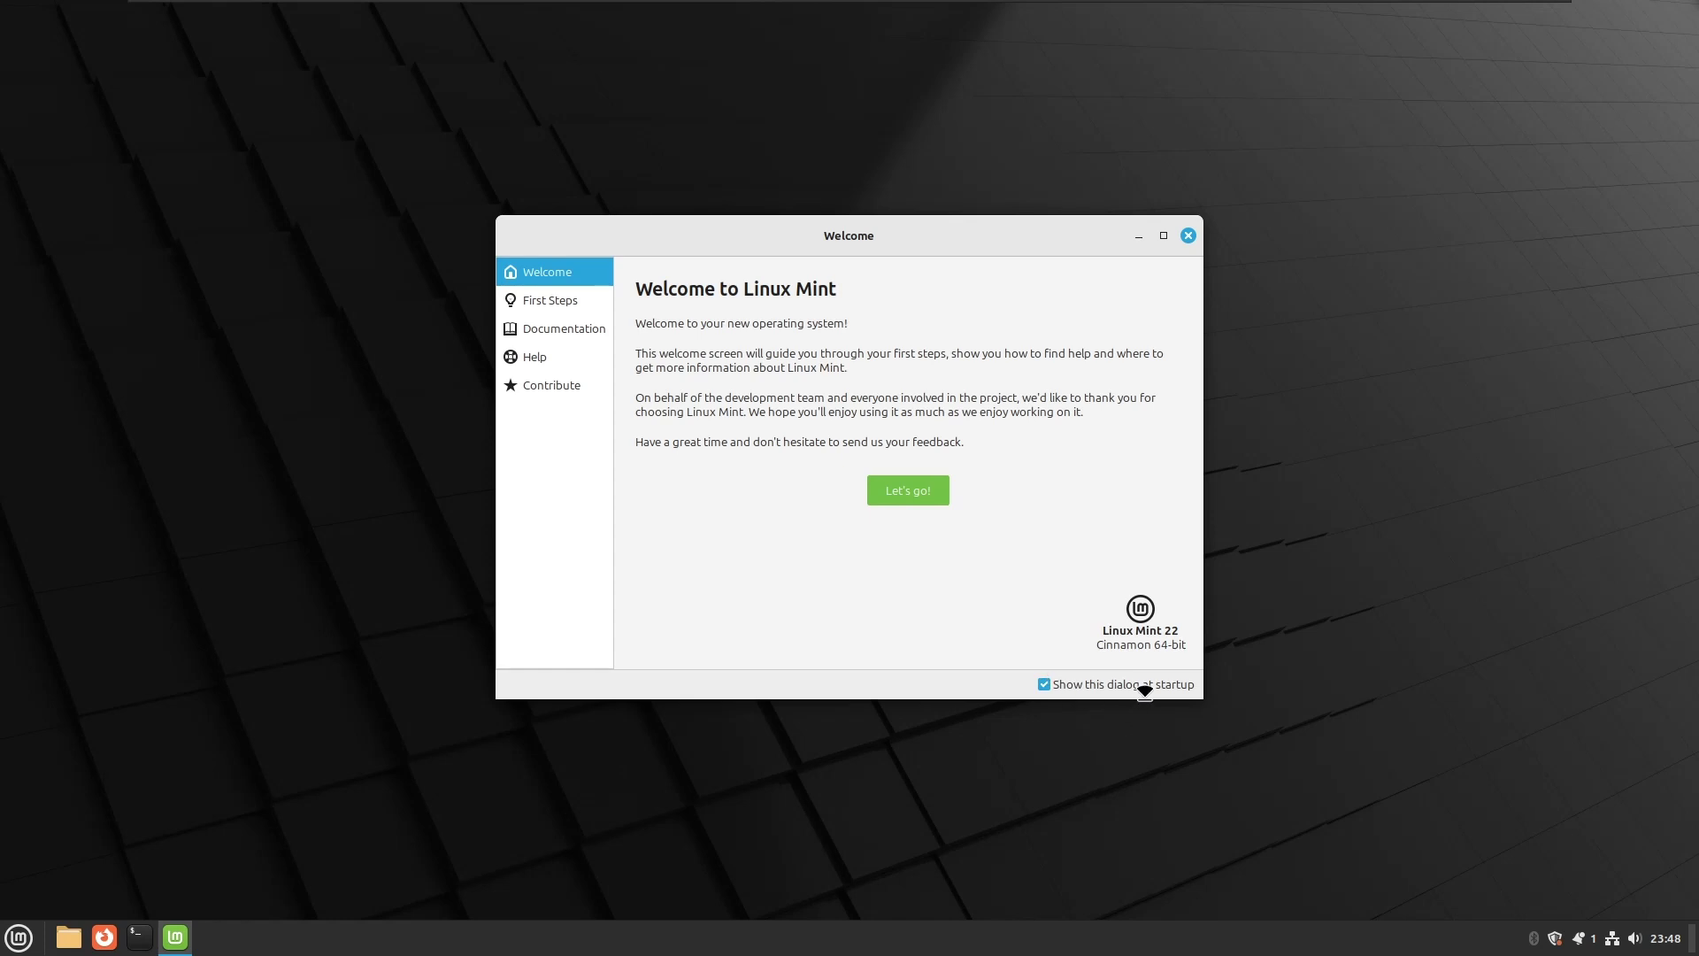
# Keep the welcome dialog enabled at startup and continue to the First Steps page.
pyautogui.click(1049, 686)
pyautogui.click(1047, 685)
pyautogui.click(905, 497)
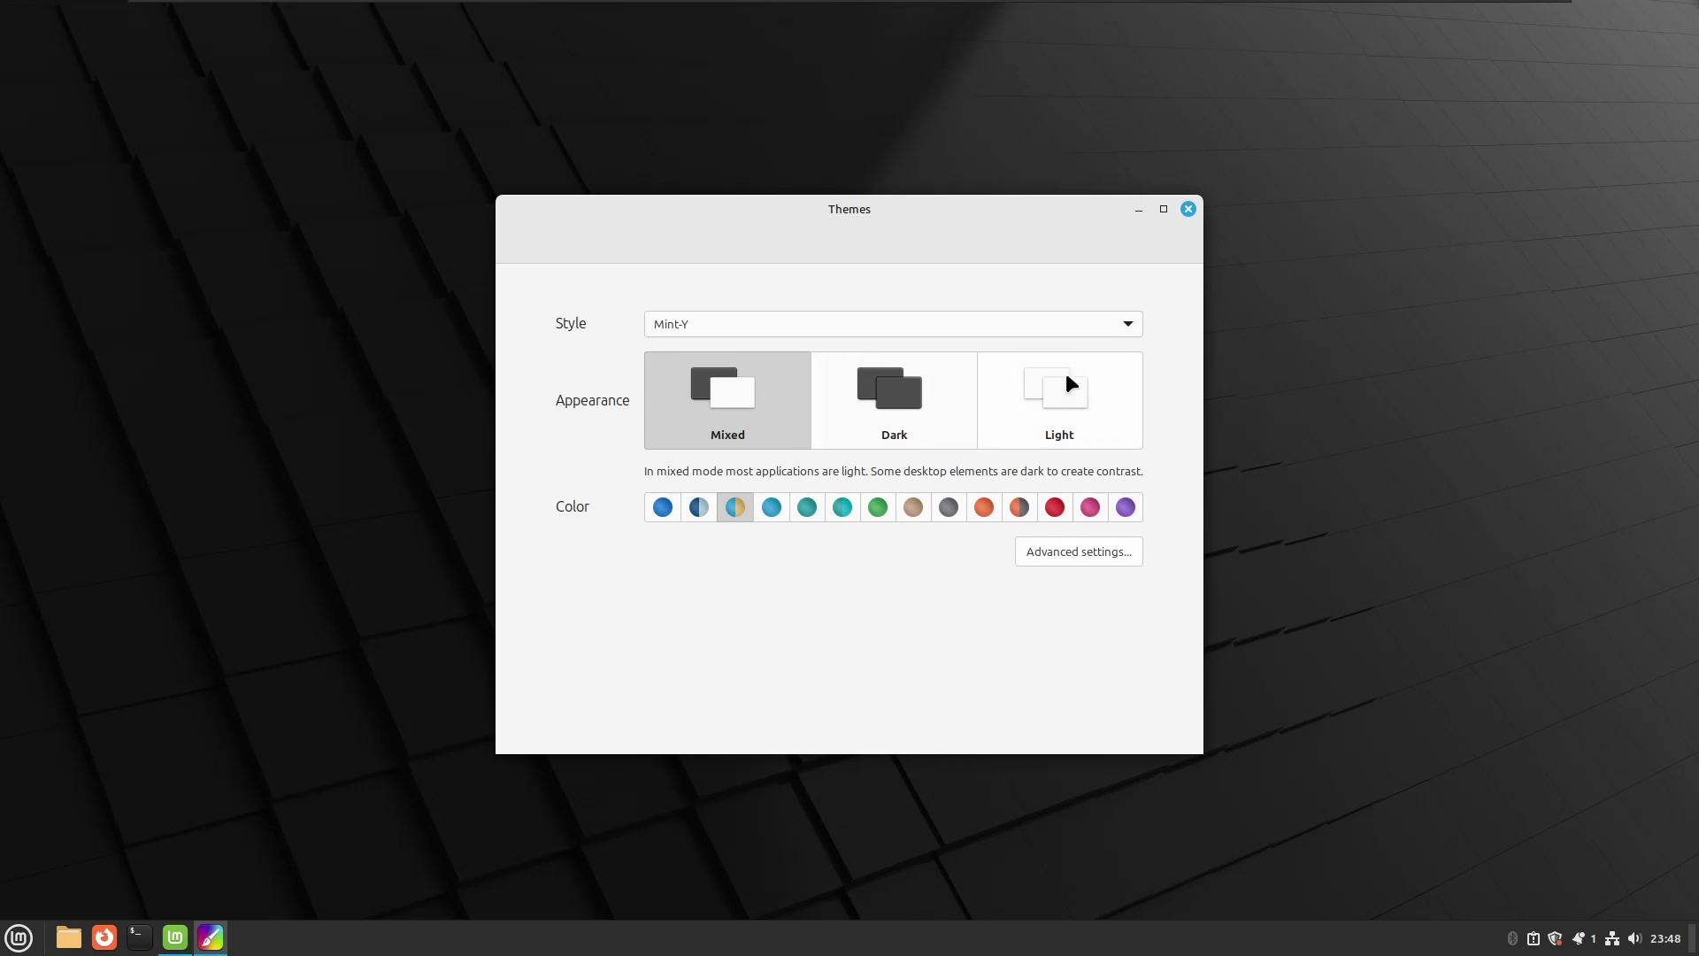
# Try the Dark appearance and the red colour in the desktop theme settings, restore Mixed and the original colour, and close the settings.
pyautogui.click(863, 398)
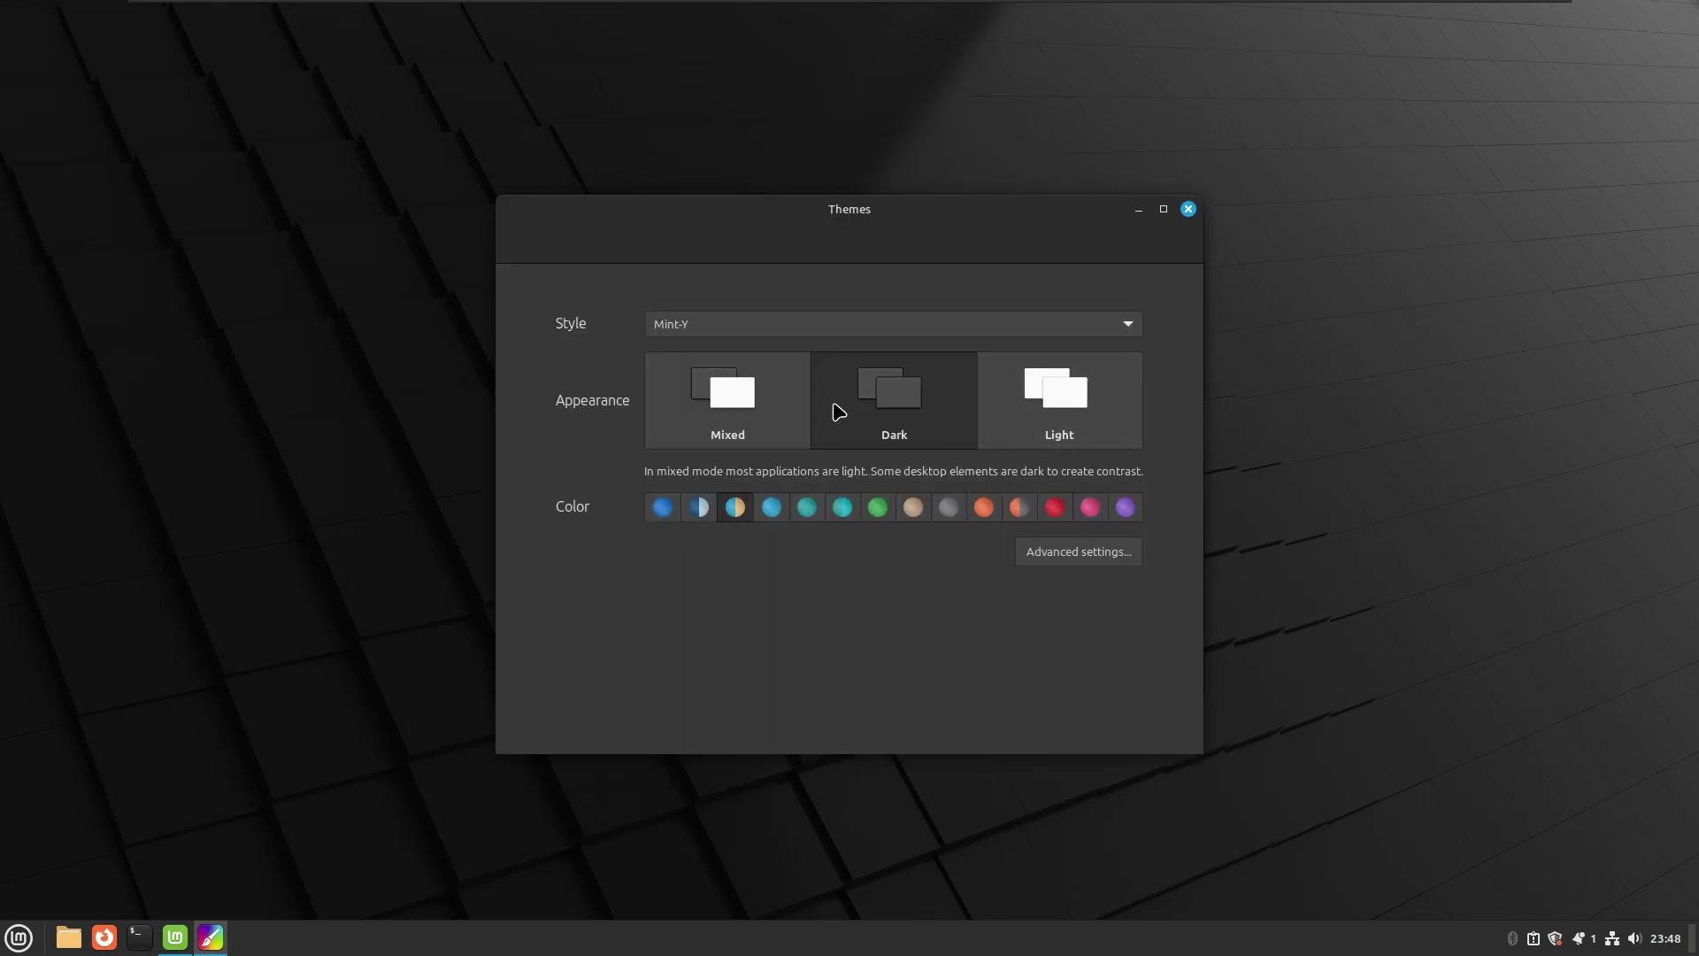
pyautogui.click(789, 406)
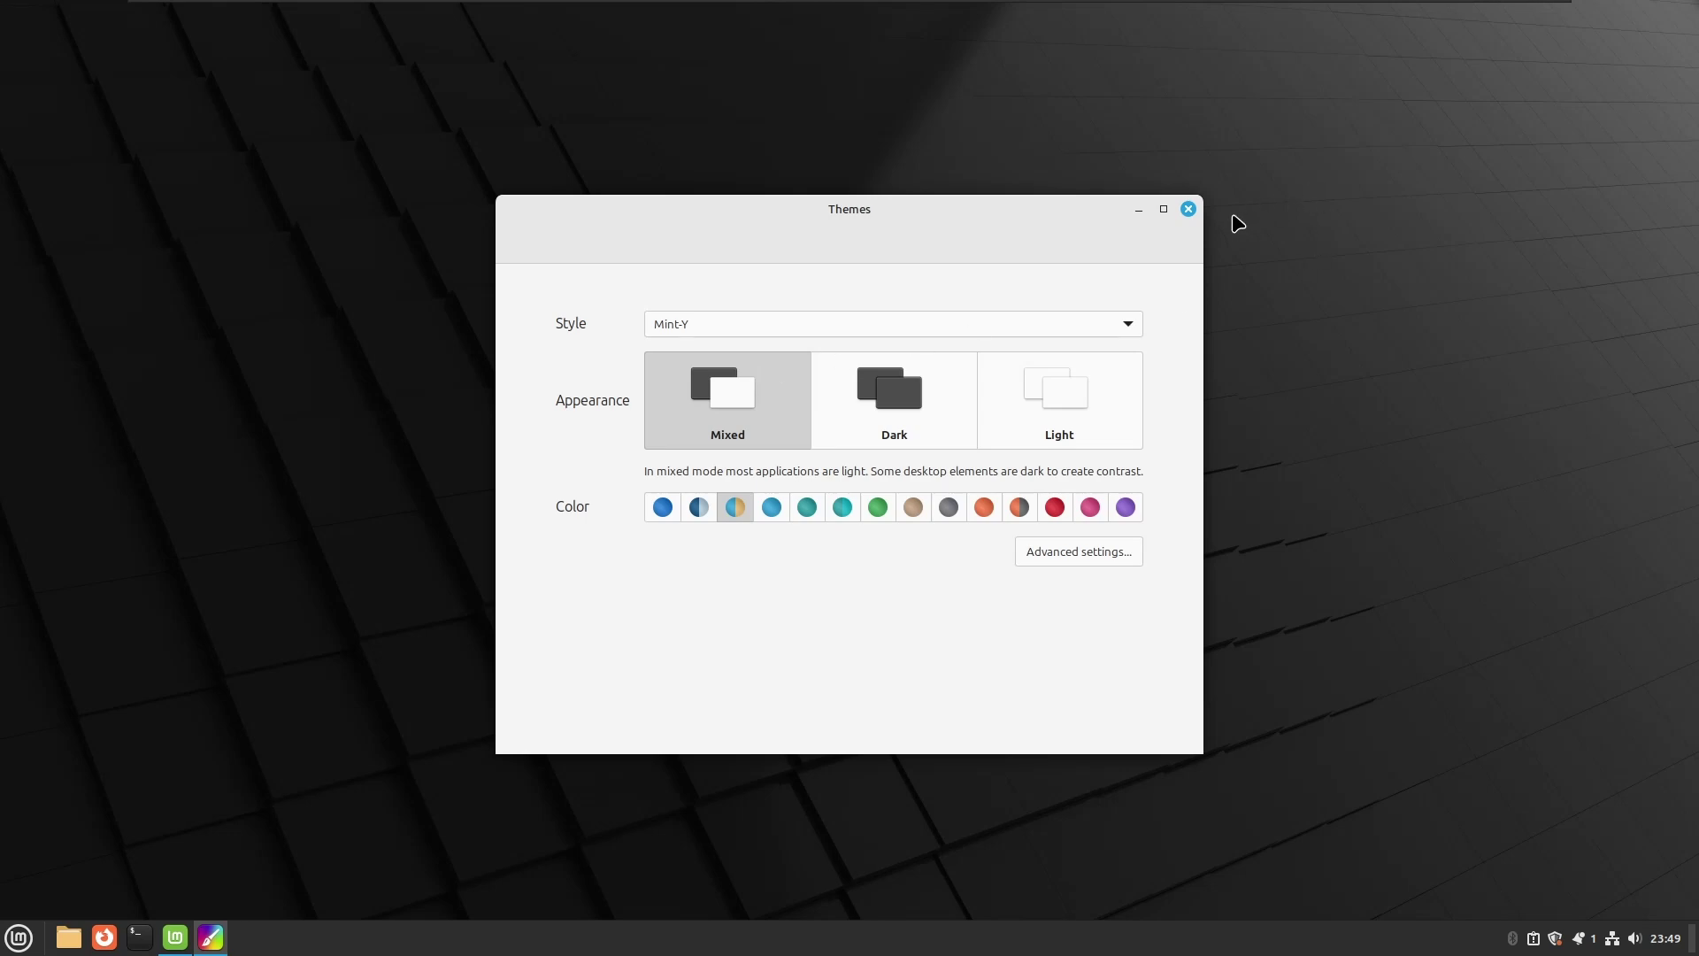
pyautogui.click(1057, 513)
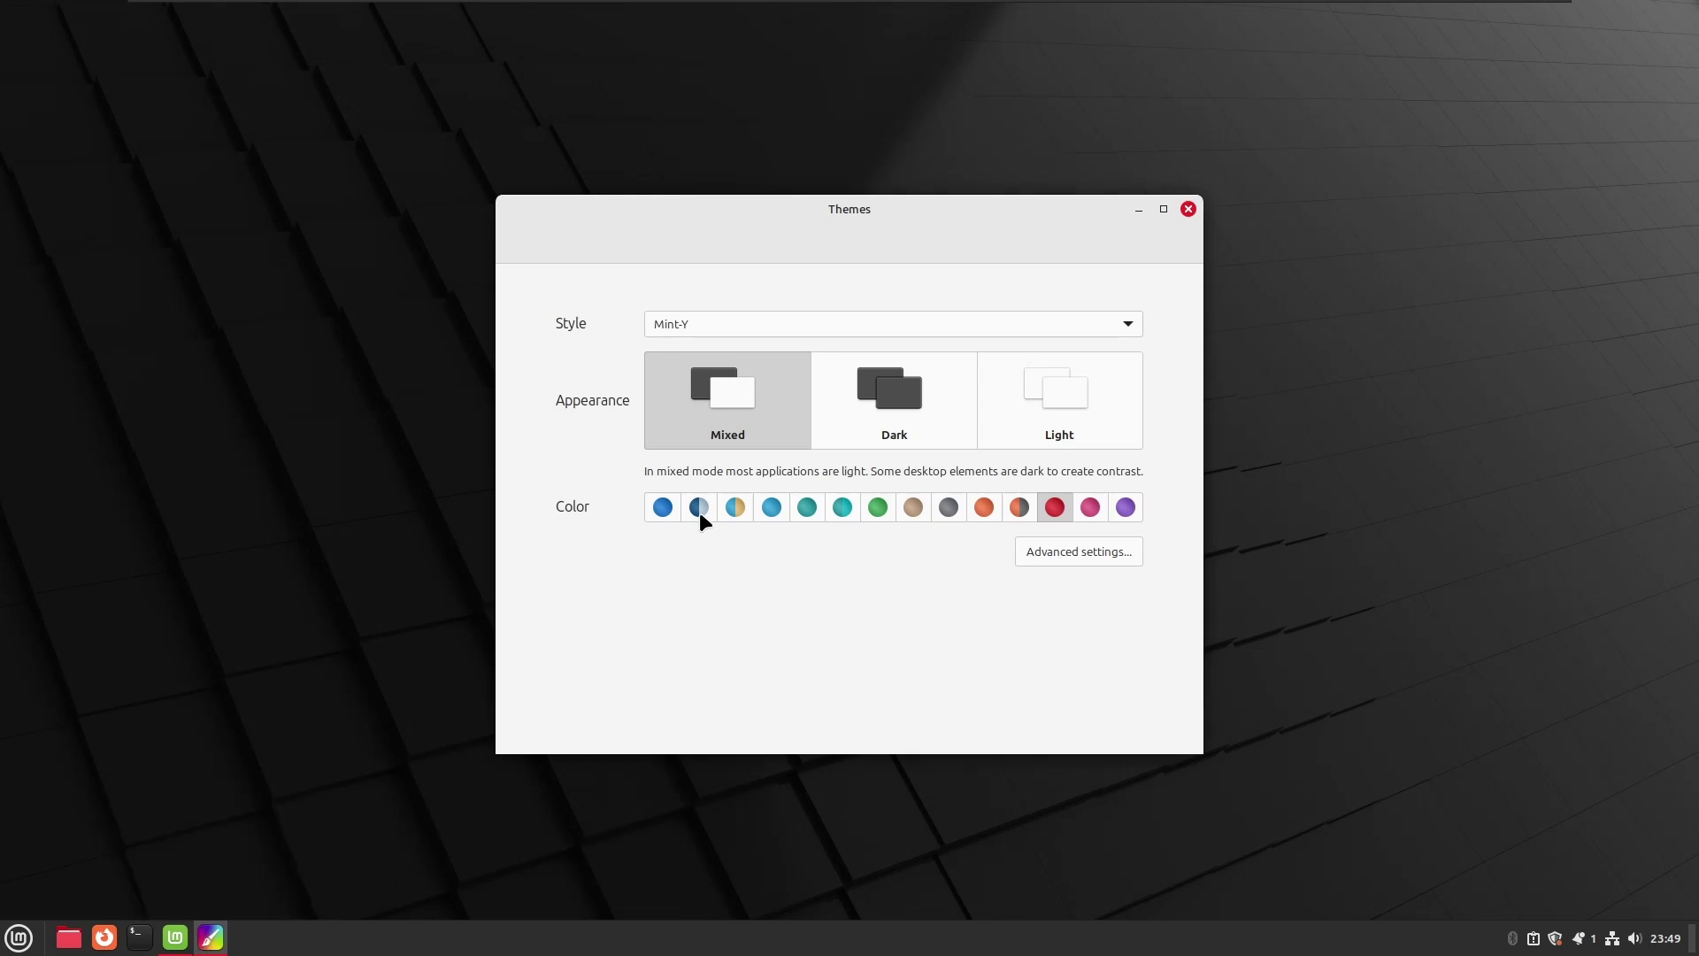
pyautogui.click(734, 507)
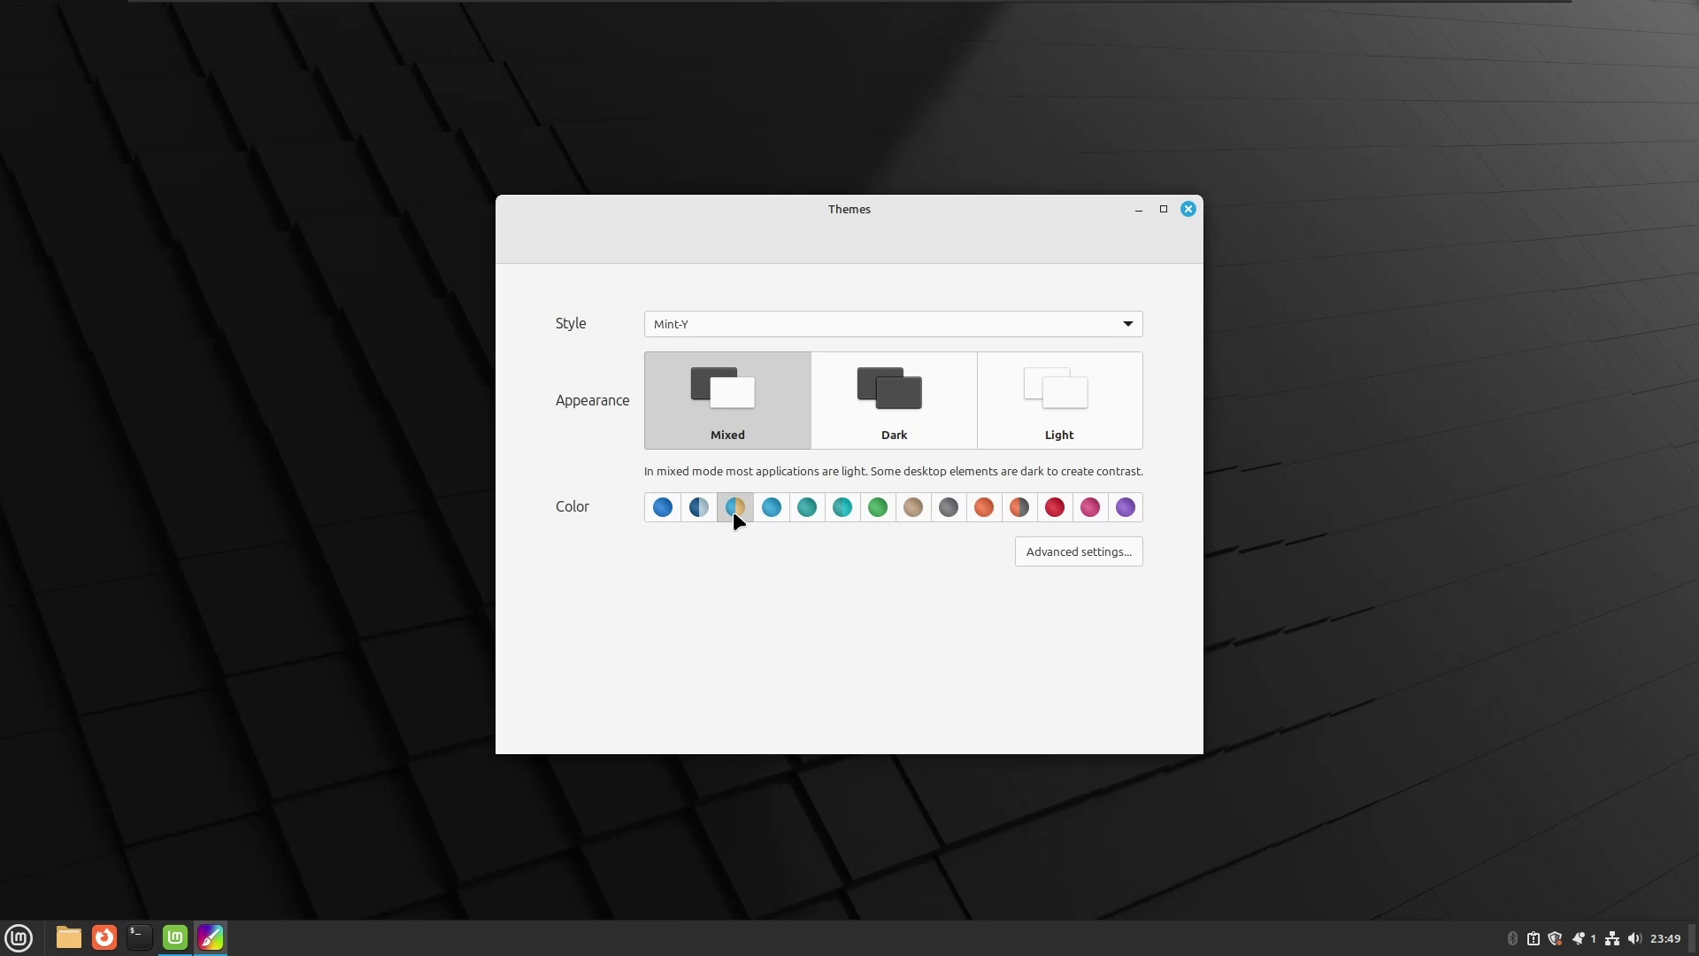
pyautogui.click(1187, 209)
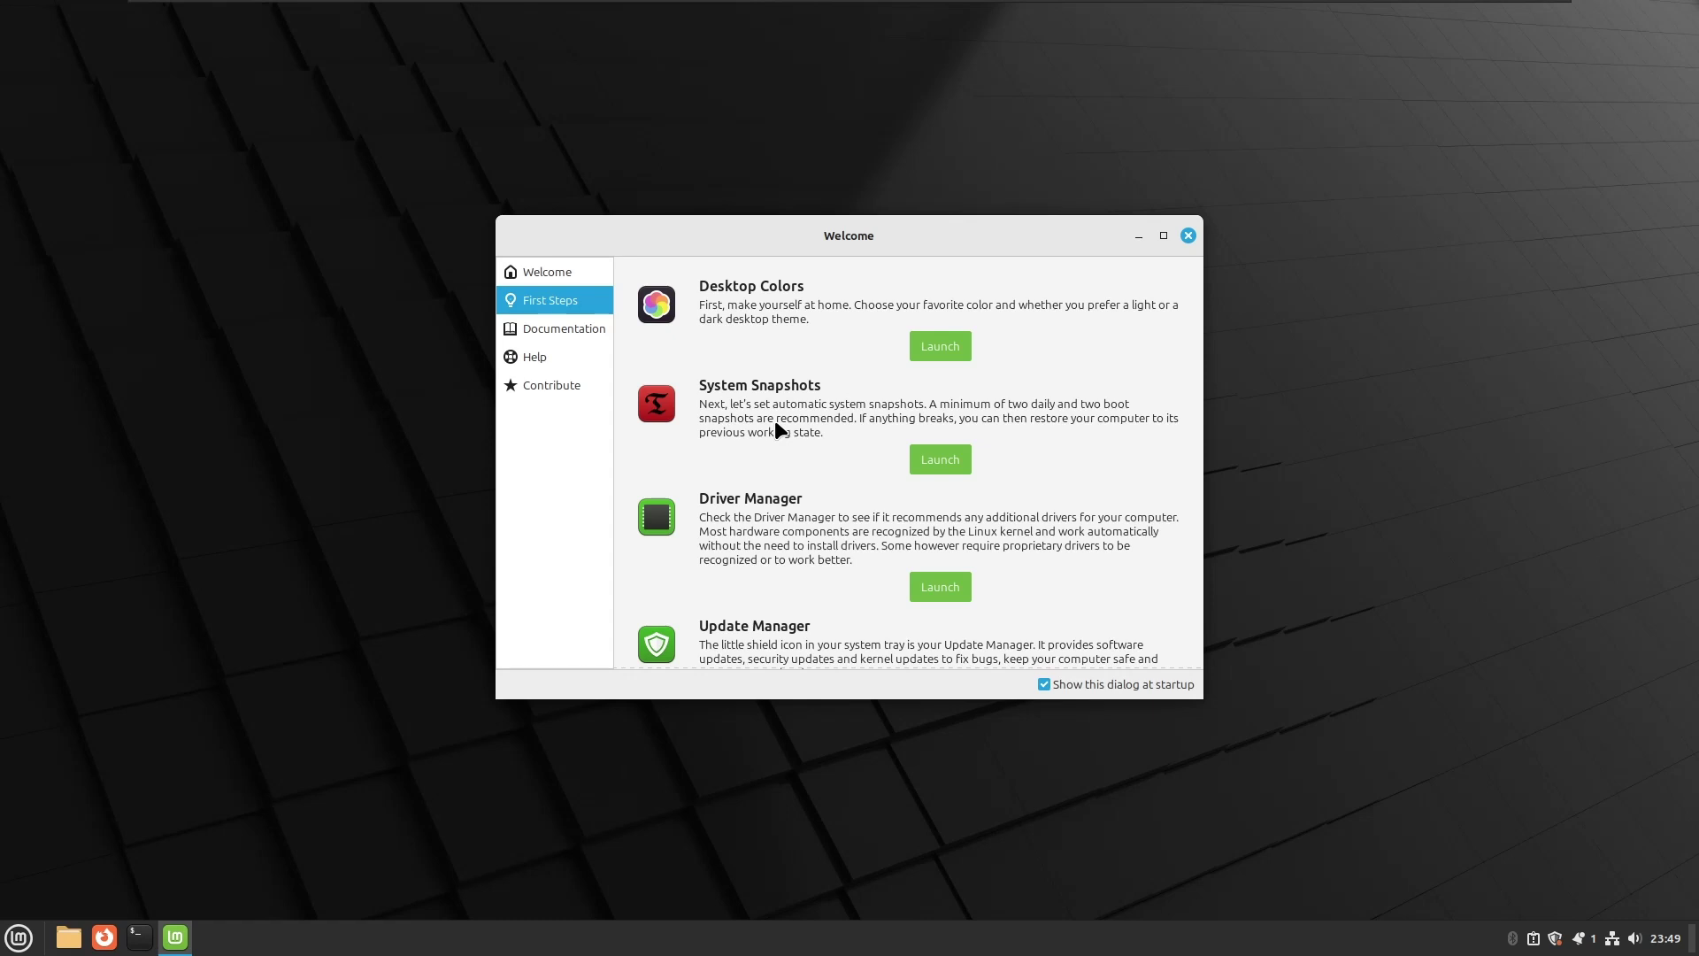
# Launch the System Snapshots tool and authenticate with the account password.
pyautogui.scroll(-1, 776, 425)
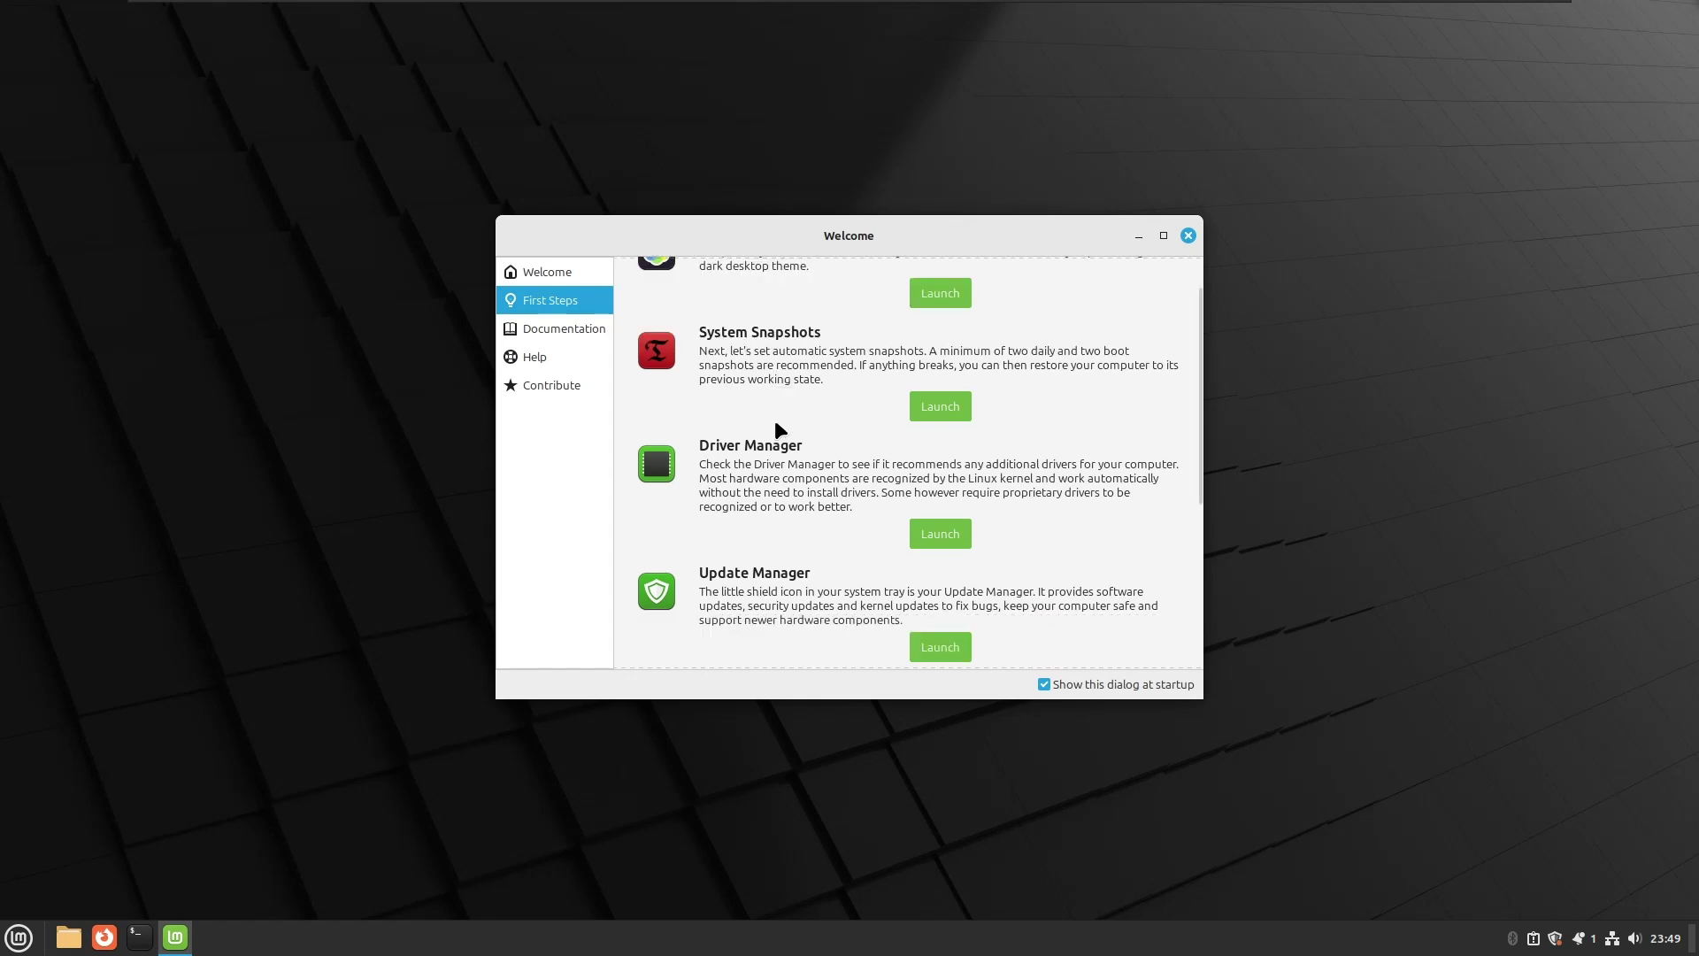
pyautogui.click(949, 414)
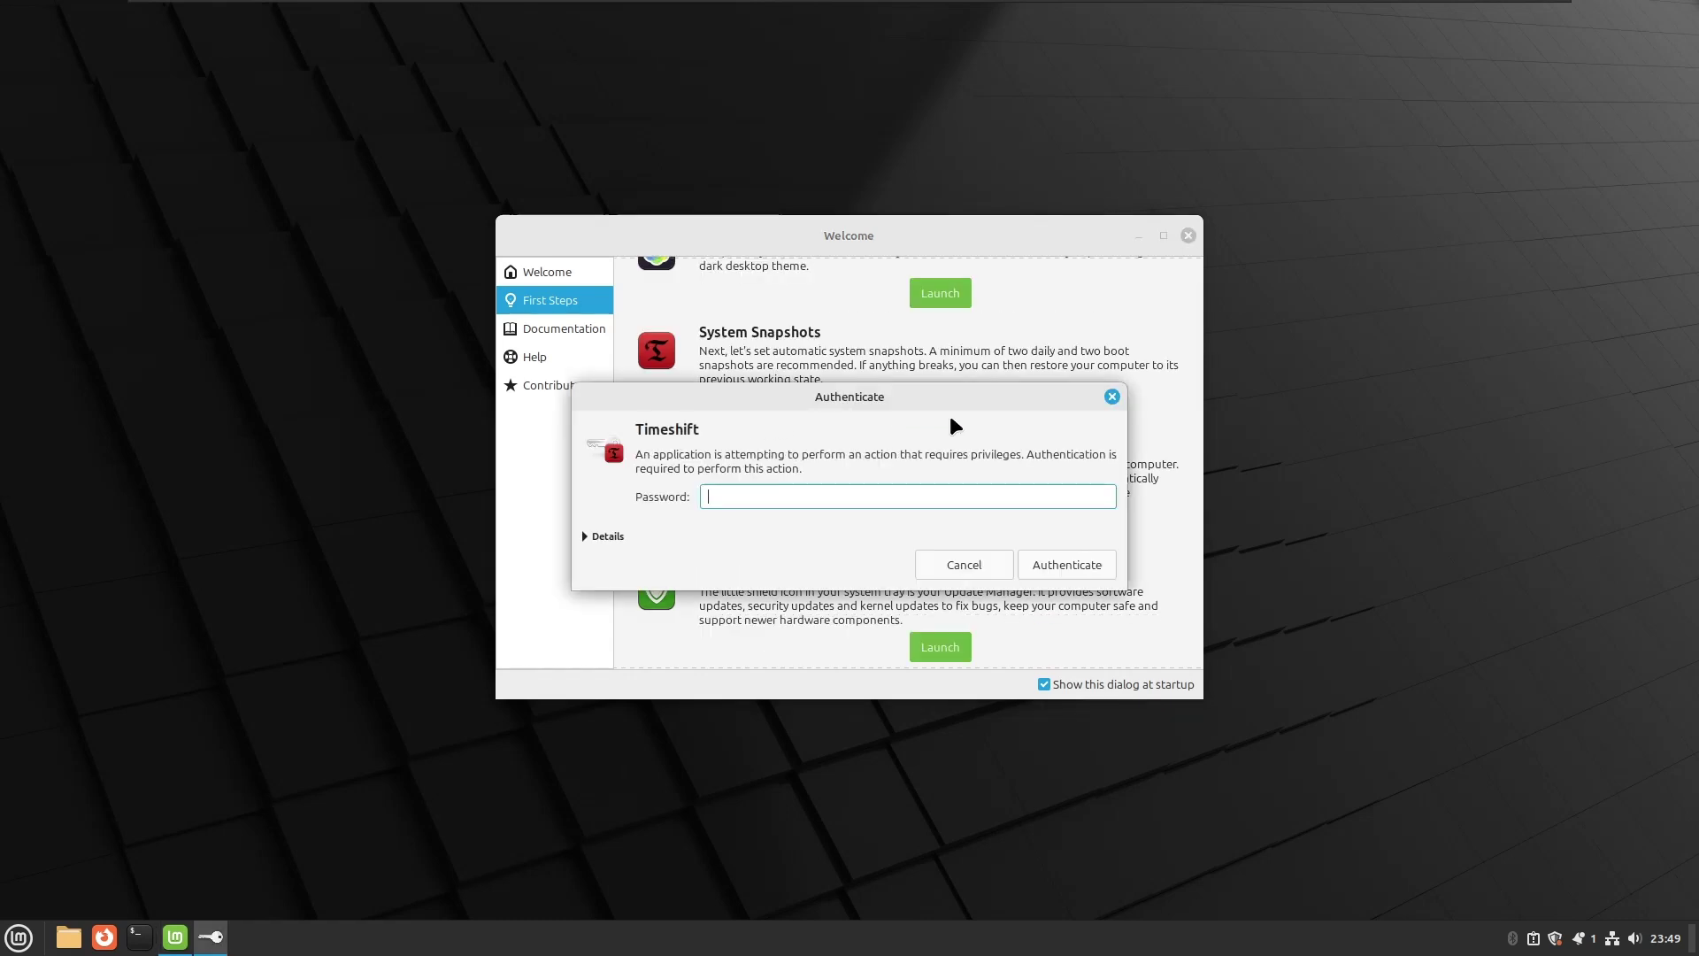
pyautogui.write('••••')
pyautogui.press('BackSpace')
pyautogui.press('BackSpace')
pyautogui.press('BackSpace')
pyautogui.press('BackSpace')
pyautogui.write('•••••••••••')
pyautogui.press('Return')
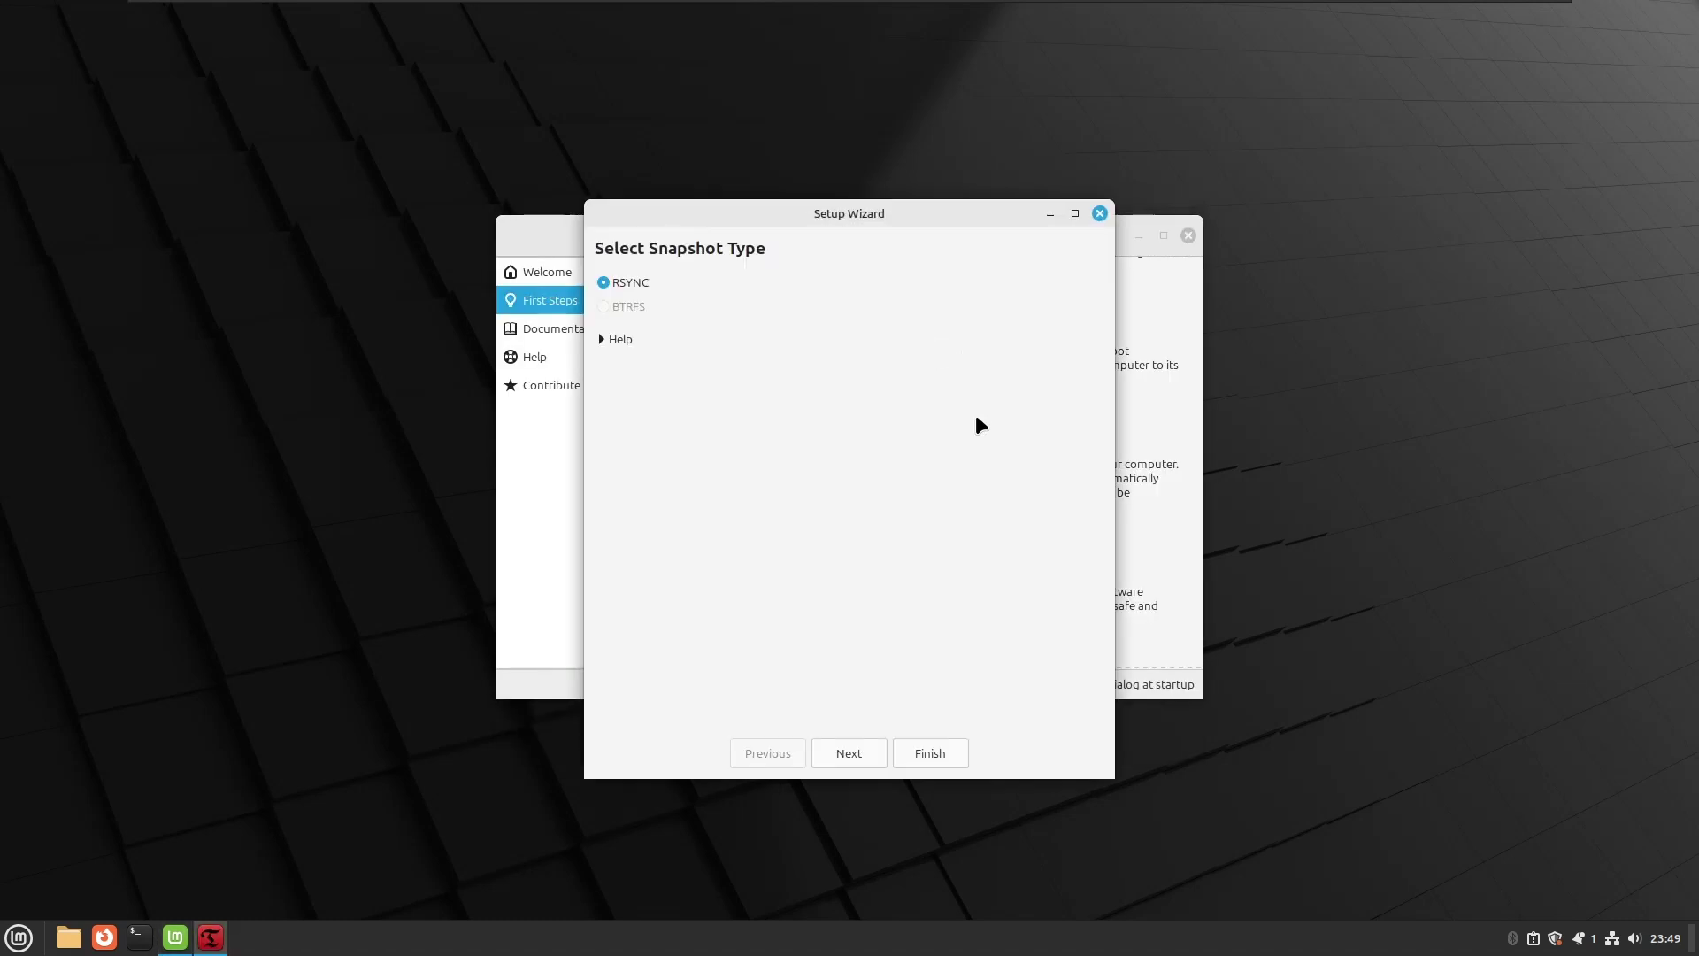
# Complete the snapshot setup with RSYNC on sda3, reducing the number of daily snapshots kept and leaving all home directory files excluded.
pyautogui.click(614, 338)
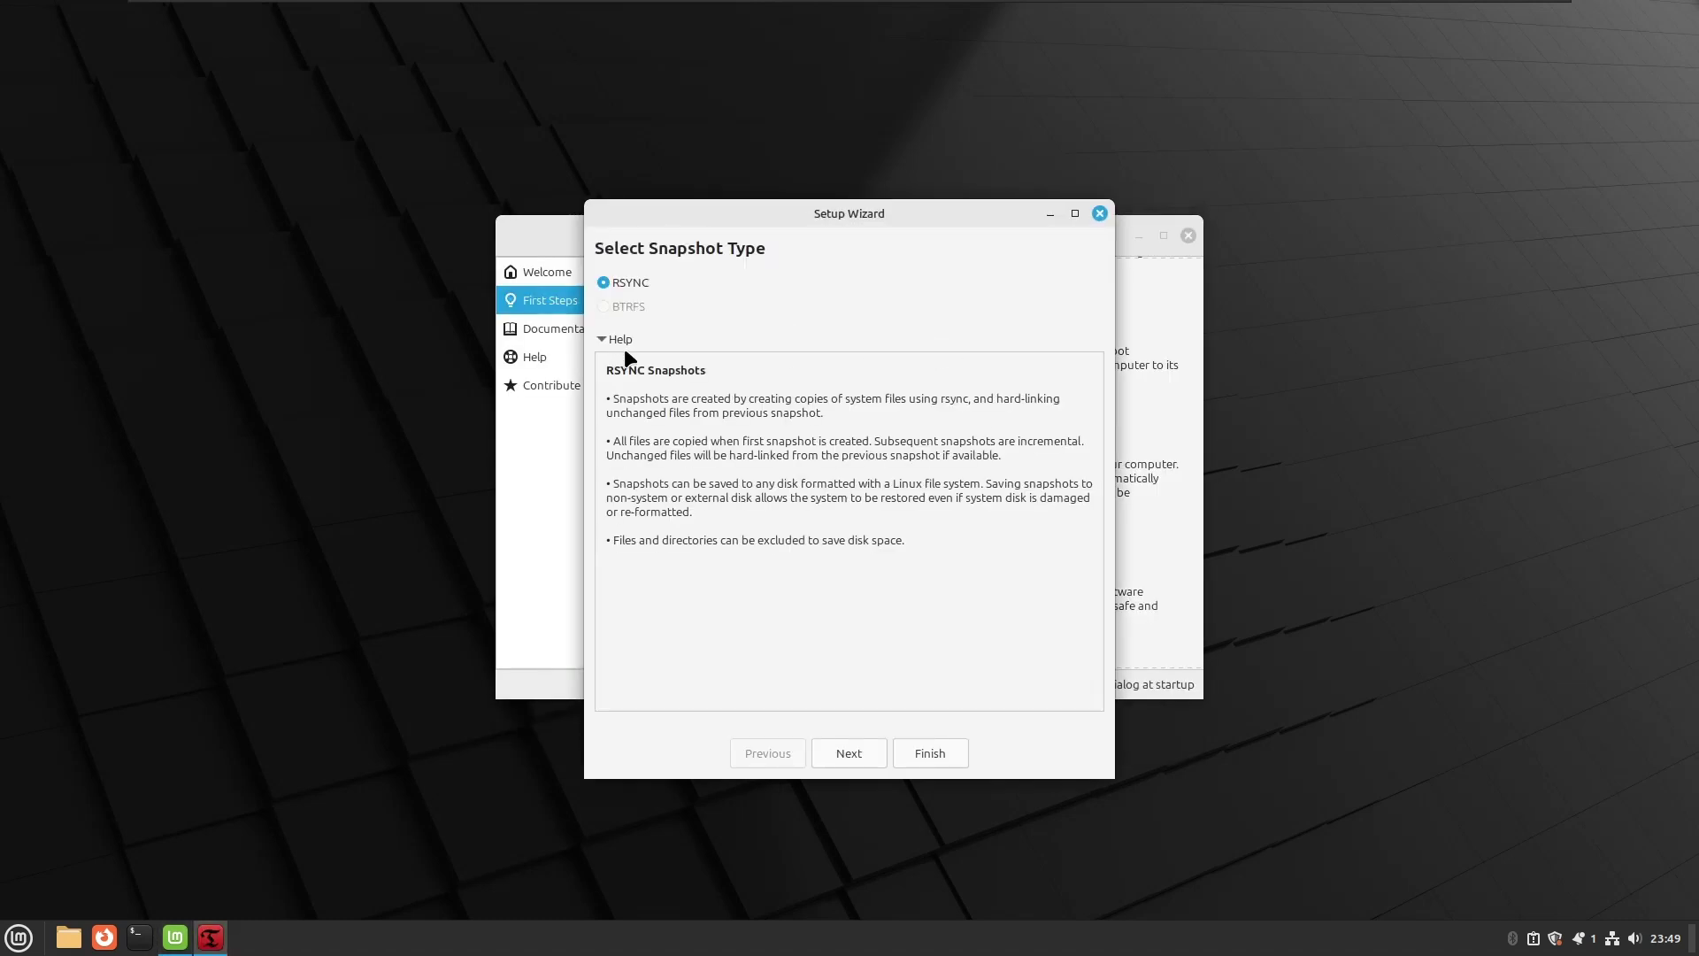
pyautogui.click(868, 757)
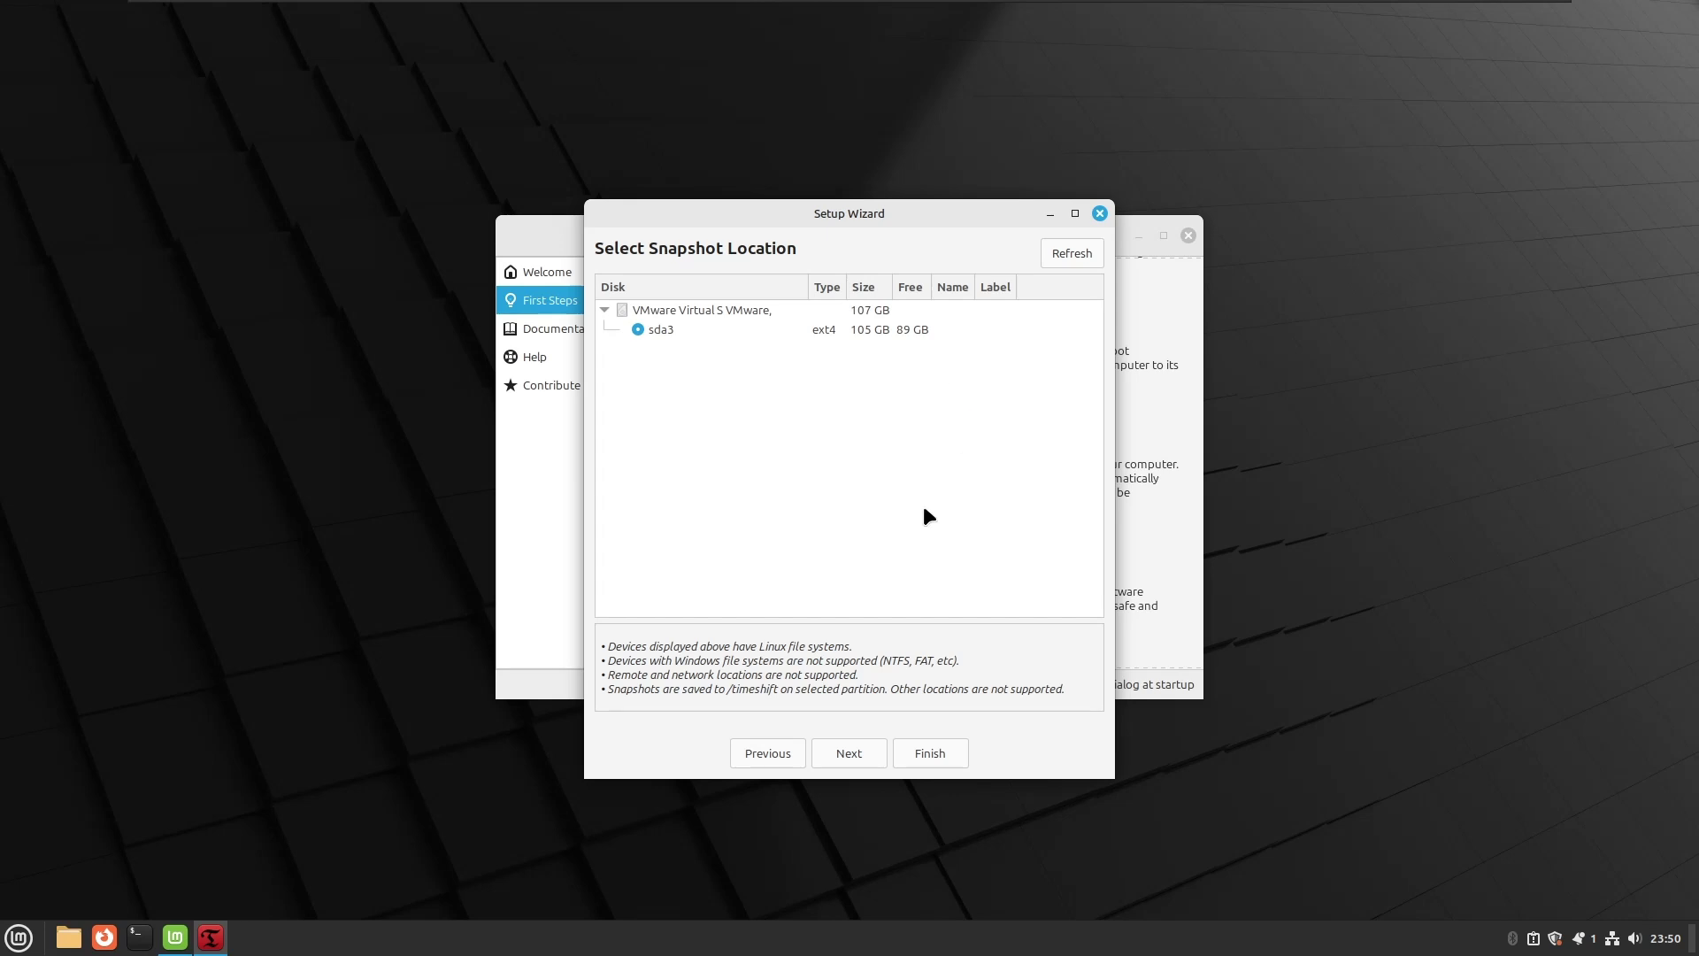
pyautogui.click(859, 758)
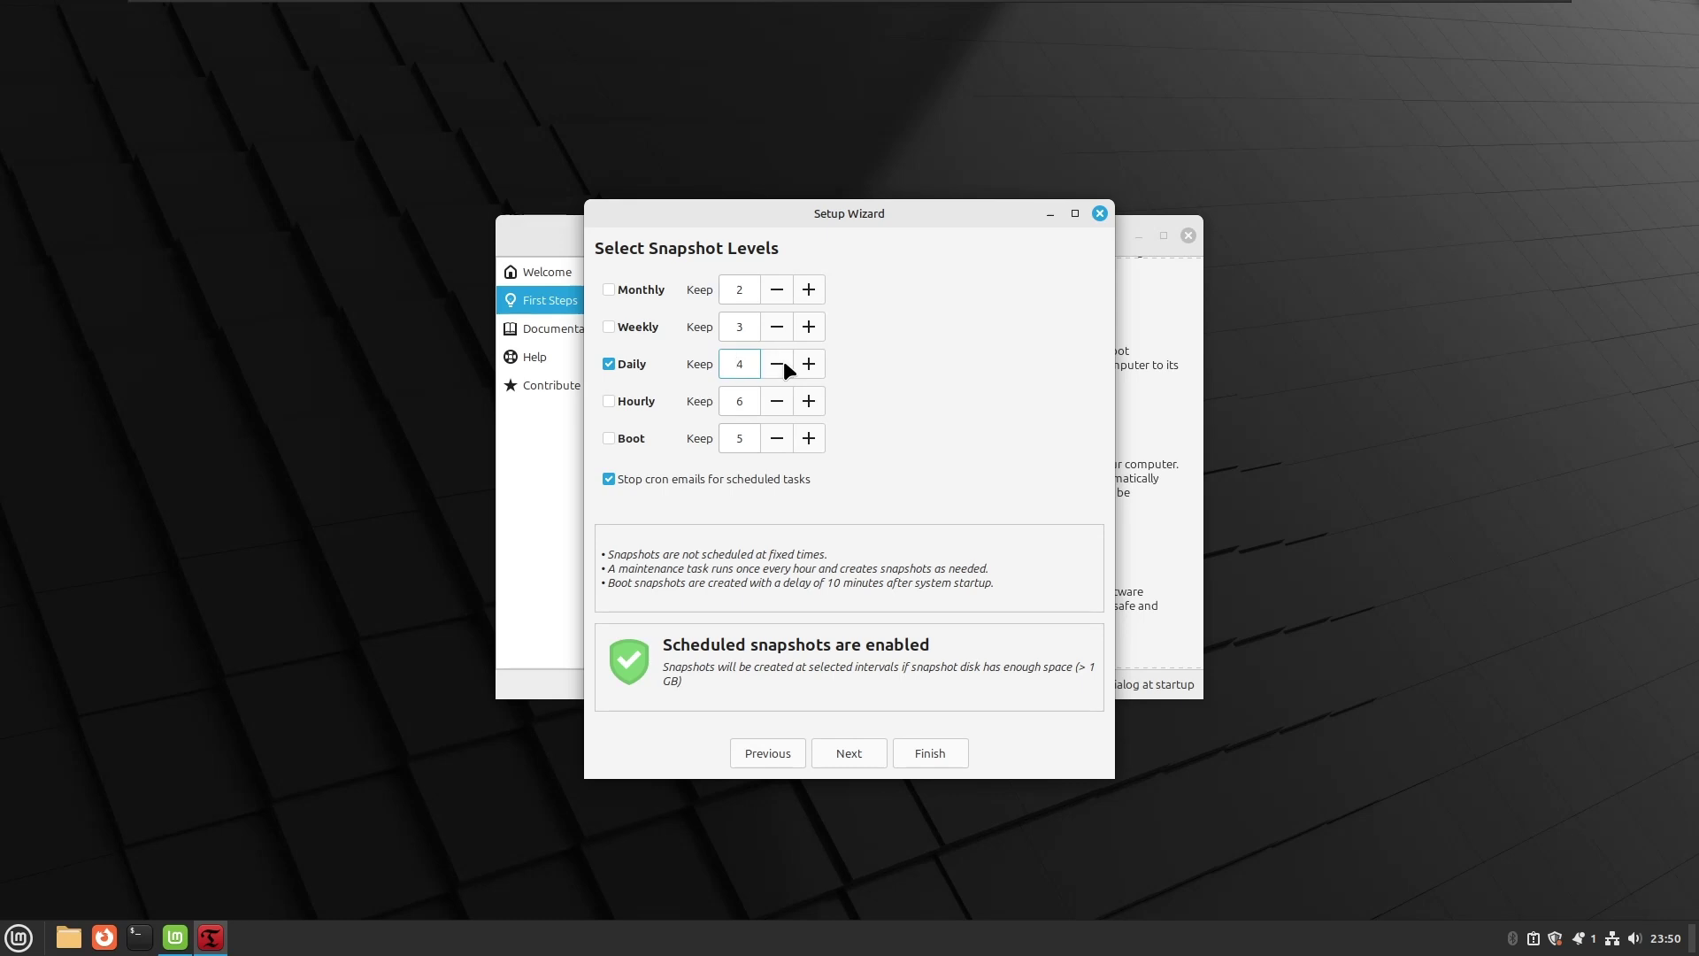
pyautogui.click(782, 364)
pyautogui.click(842, 758)
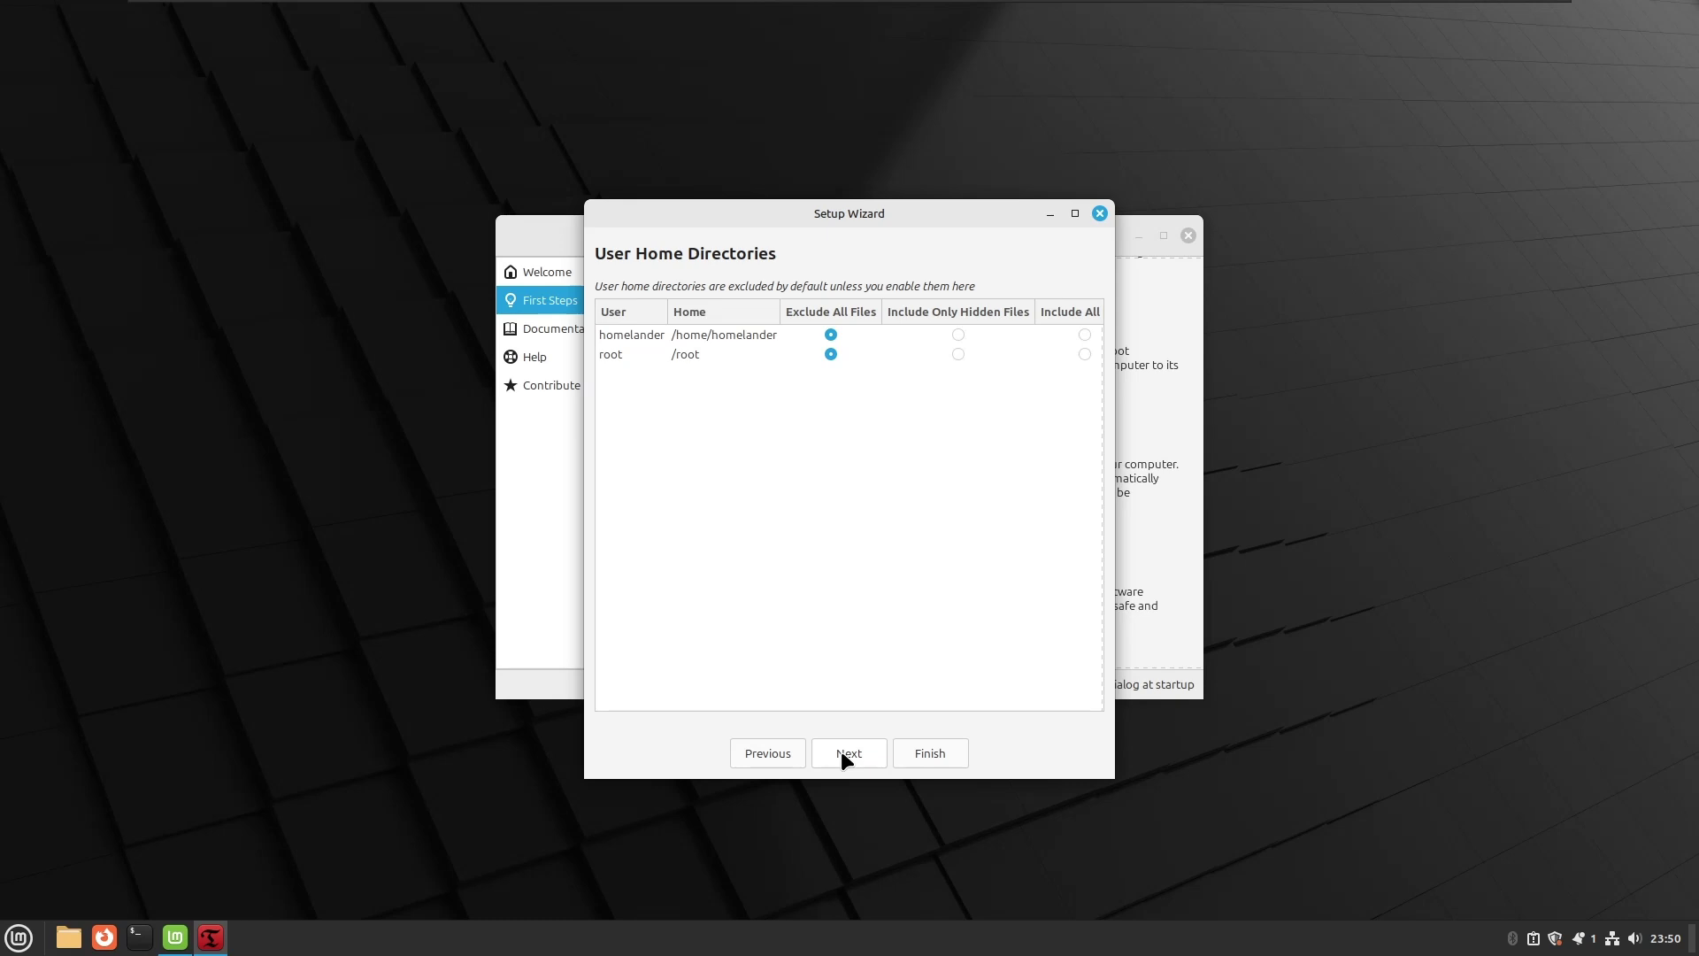
pyautogui.click(842, 754)
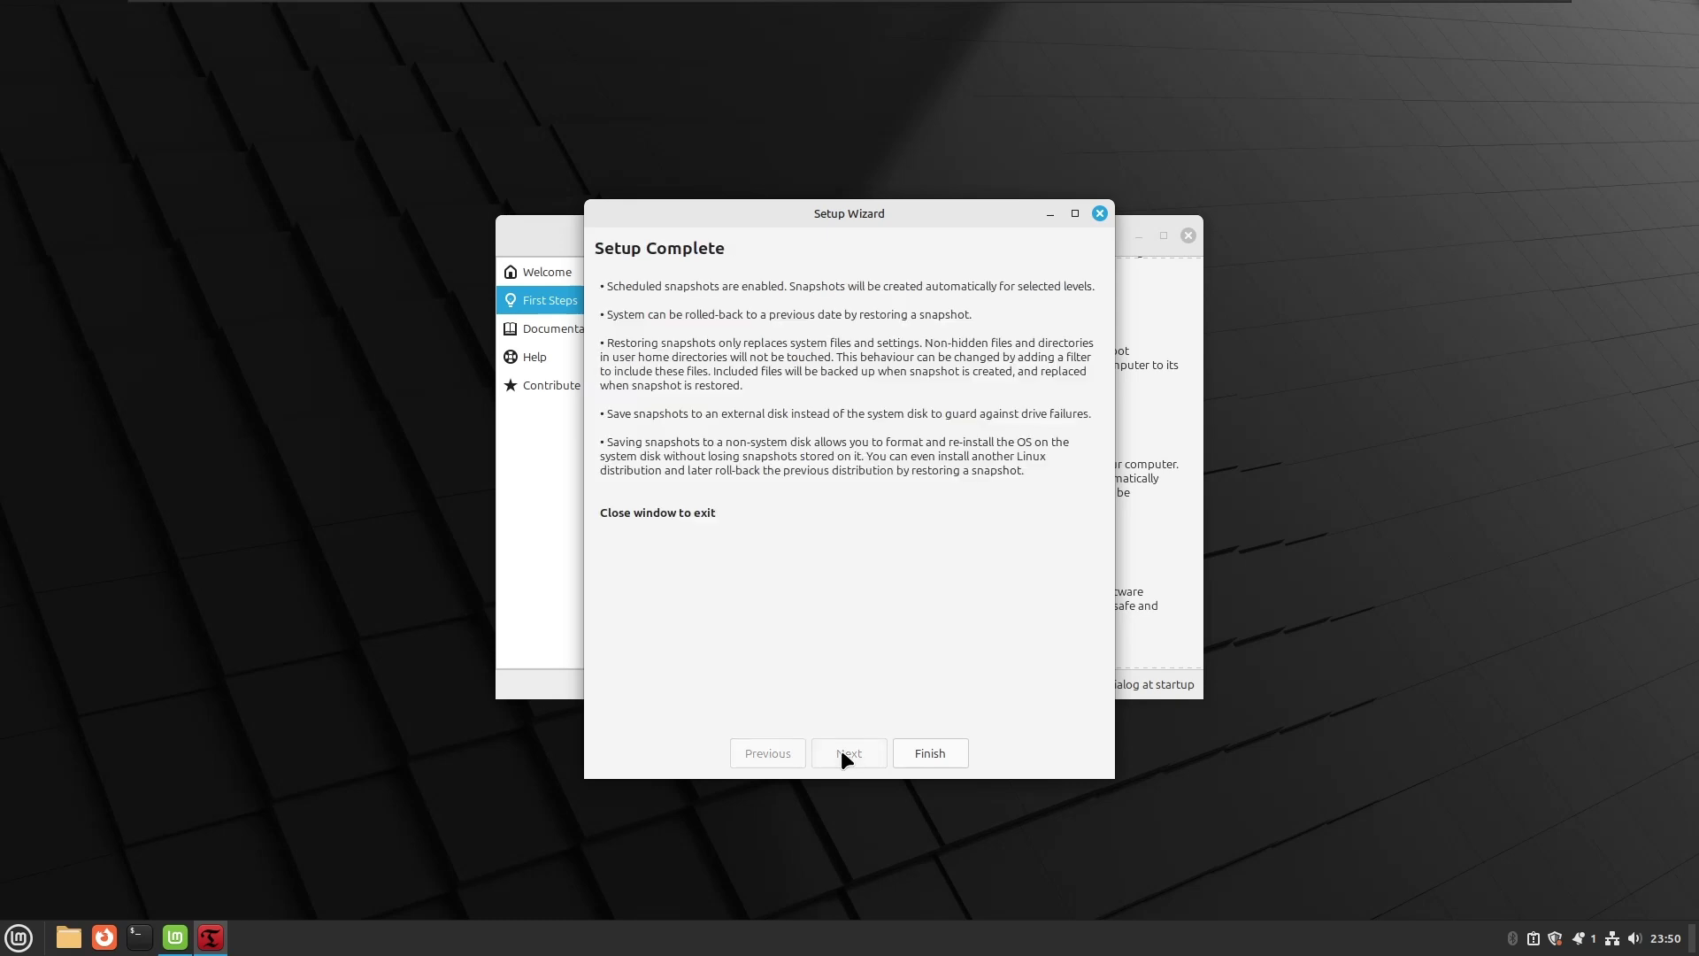
pyautogui.click(922, 760)
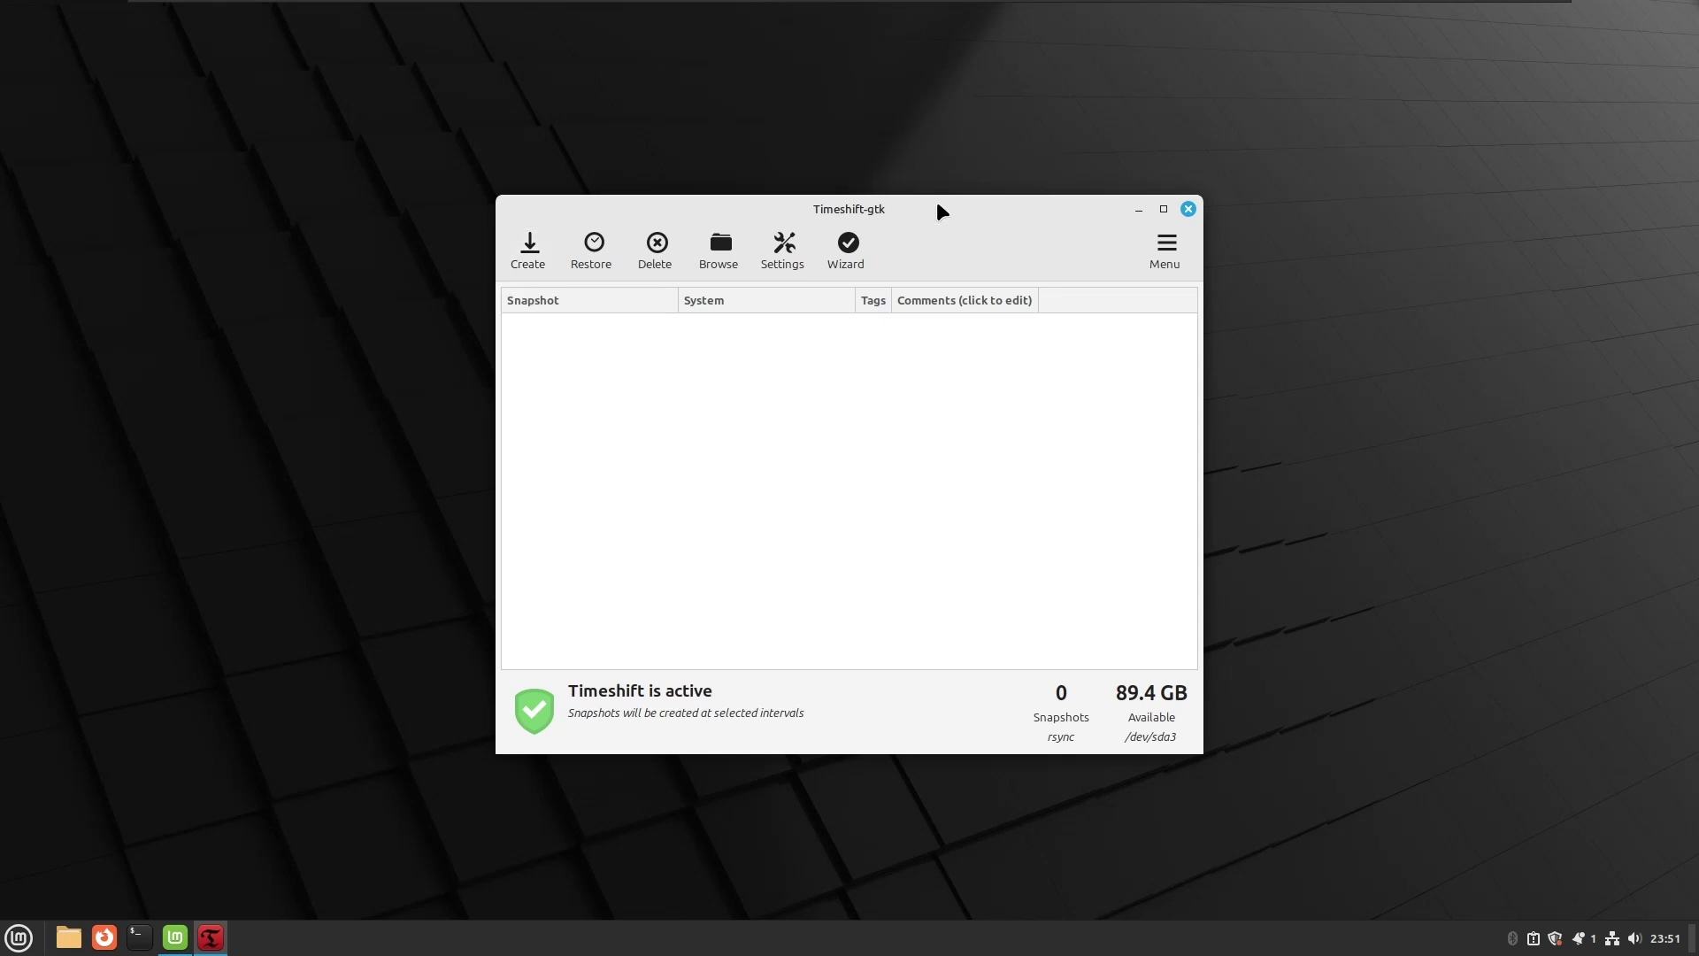
# Start creating a first system snapshot and minimize both Timeshift windows while it runs.
pyautogui.click(524, 255)
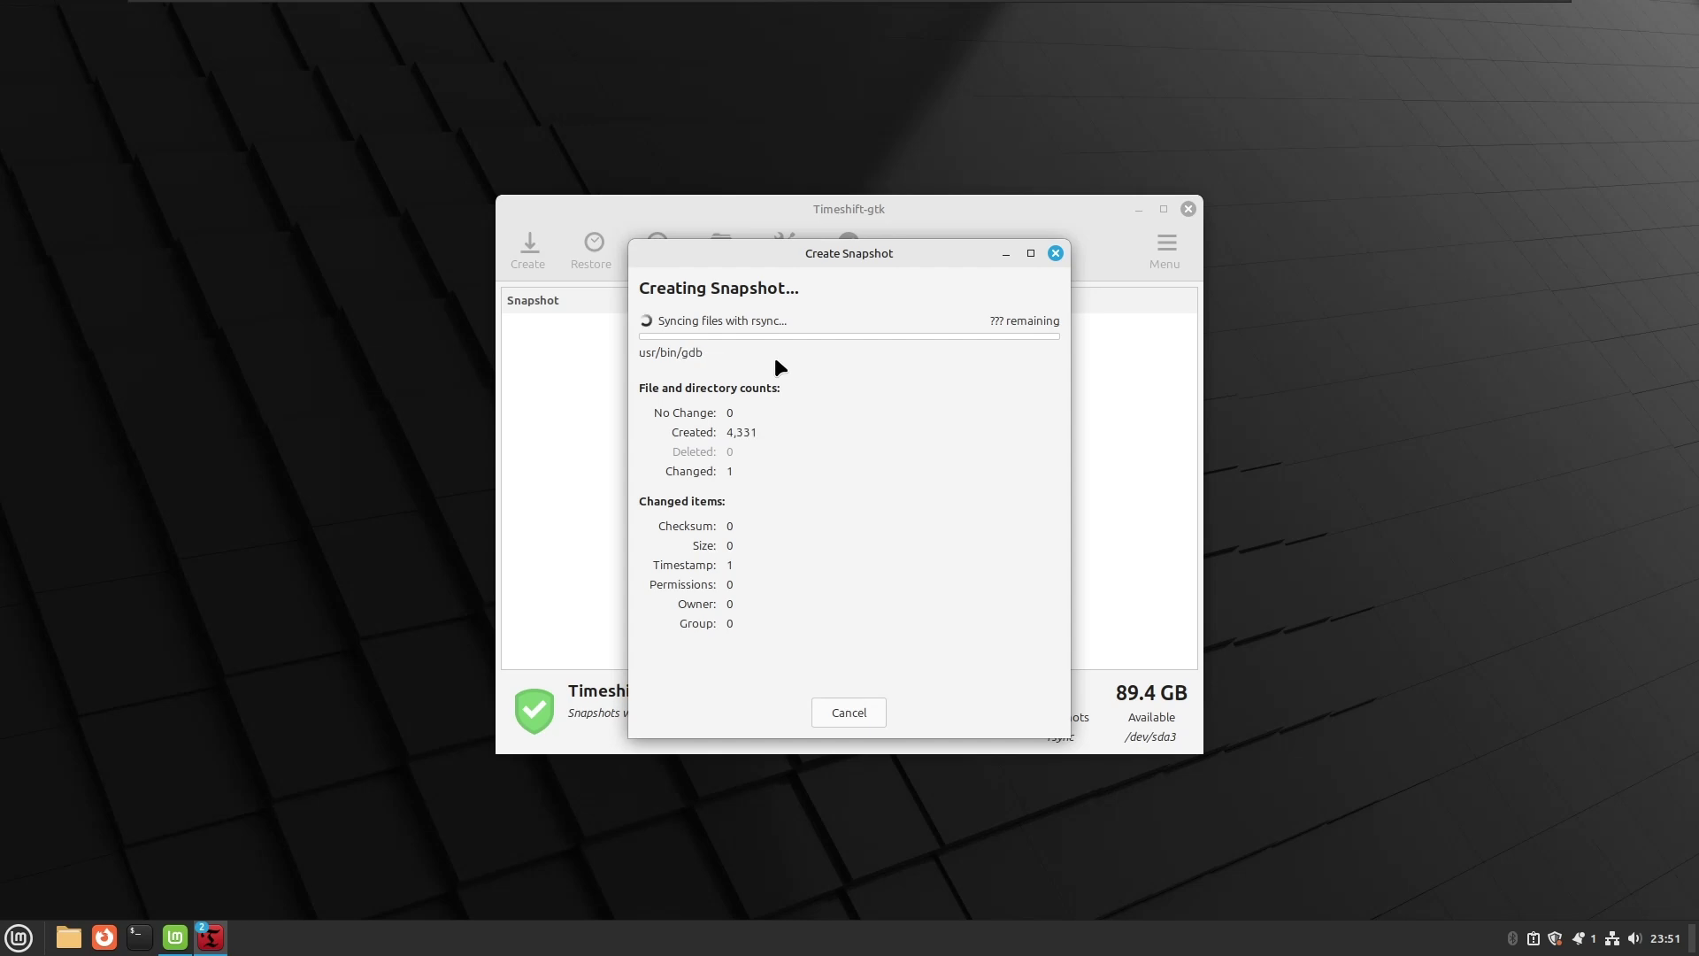
pyautogui.click(1010, 254)
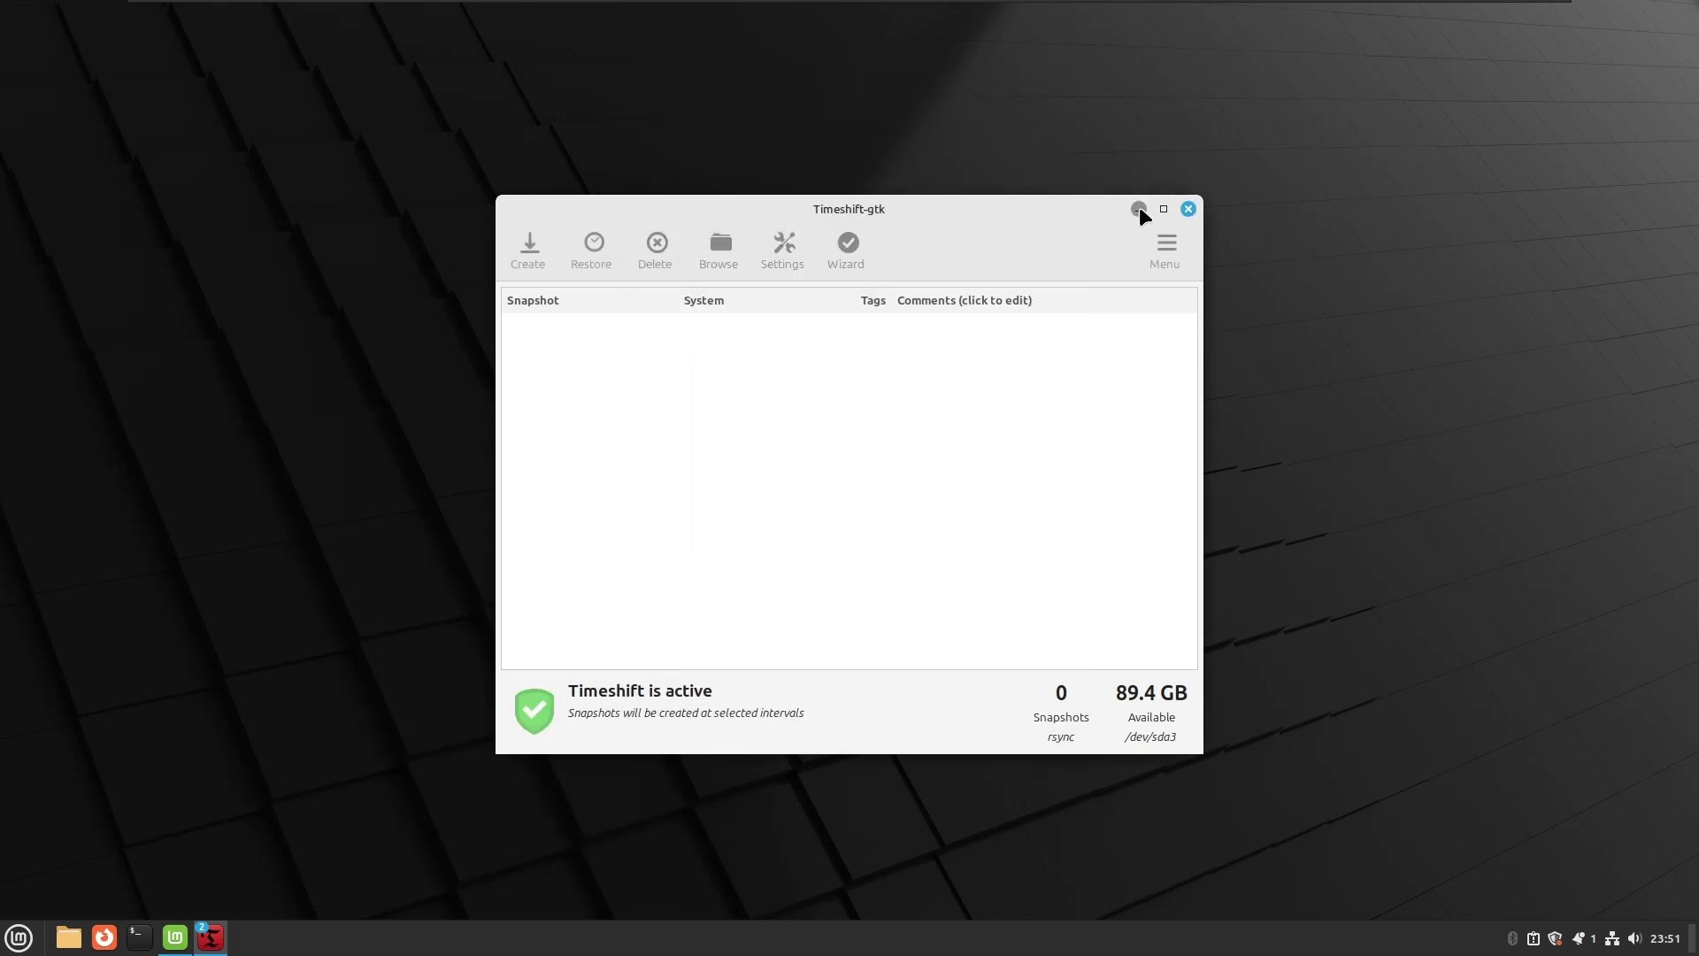
pyautogui.click(1140, 209)
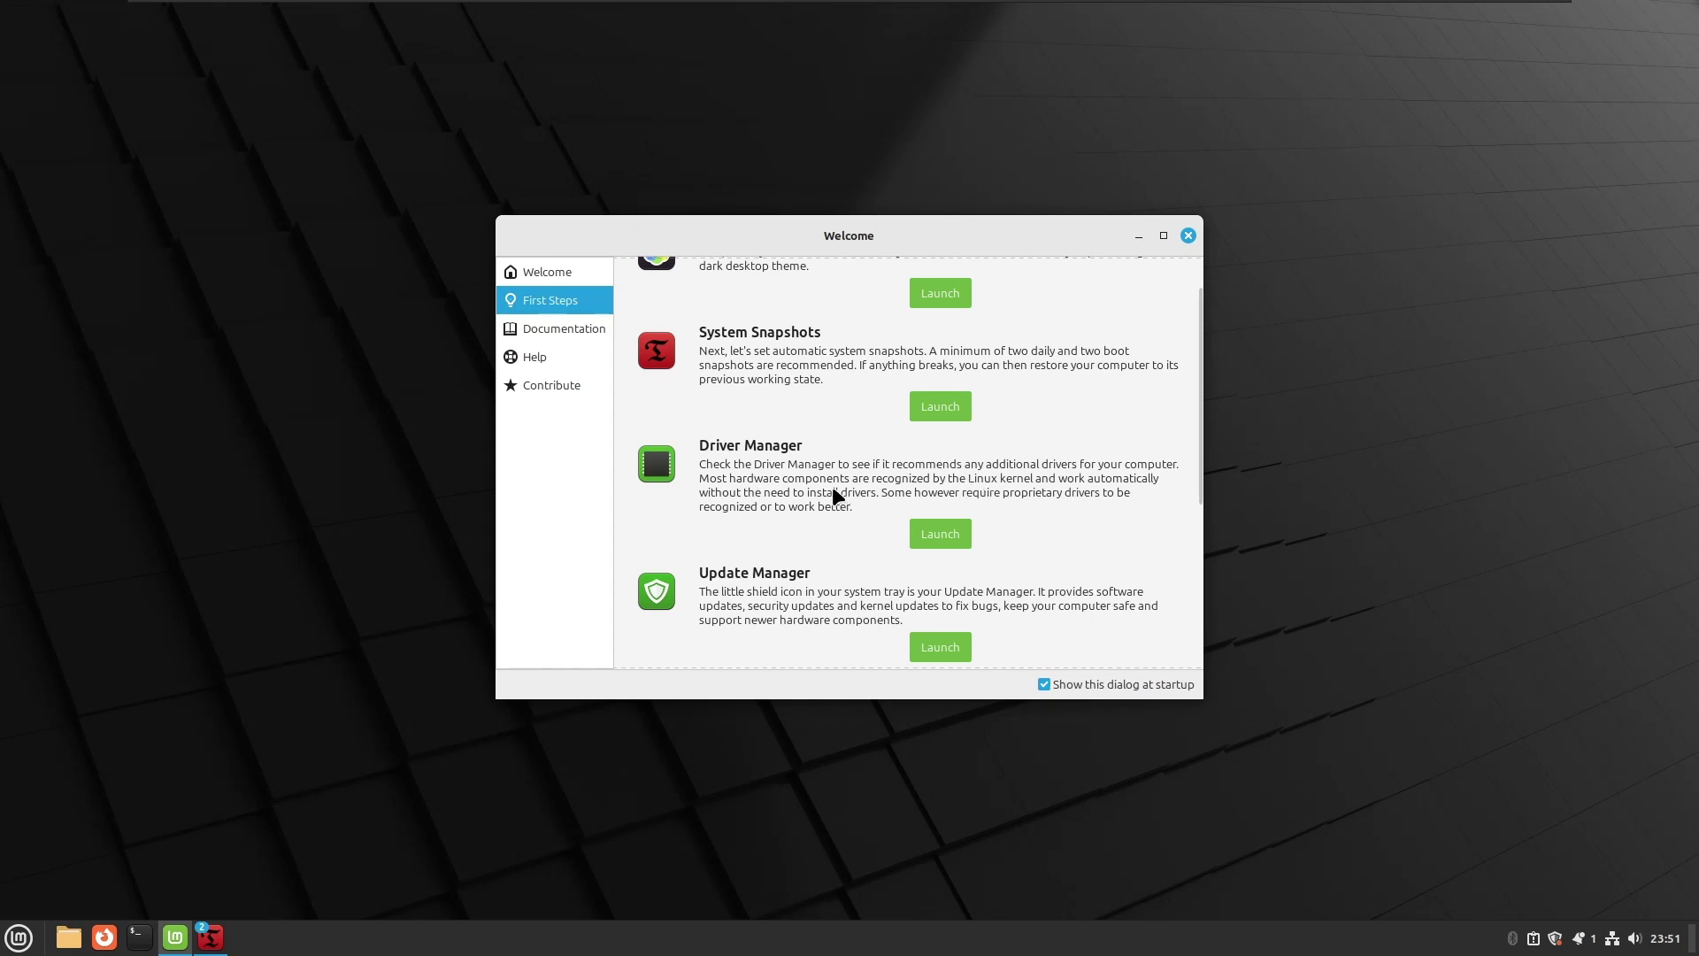
# Check for additional drivers with the Driver Manager, reviewing the snapshot's progress during the search, and close the Driver Manager.
pyautogui.scroll(-2, 841, 500)
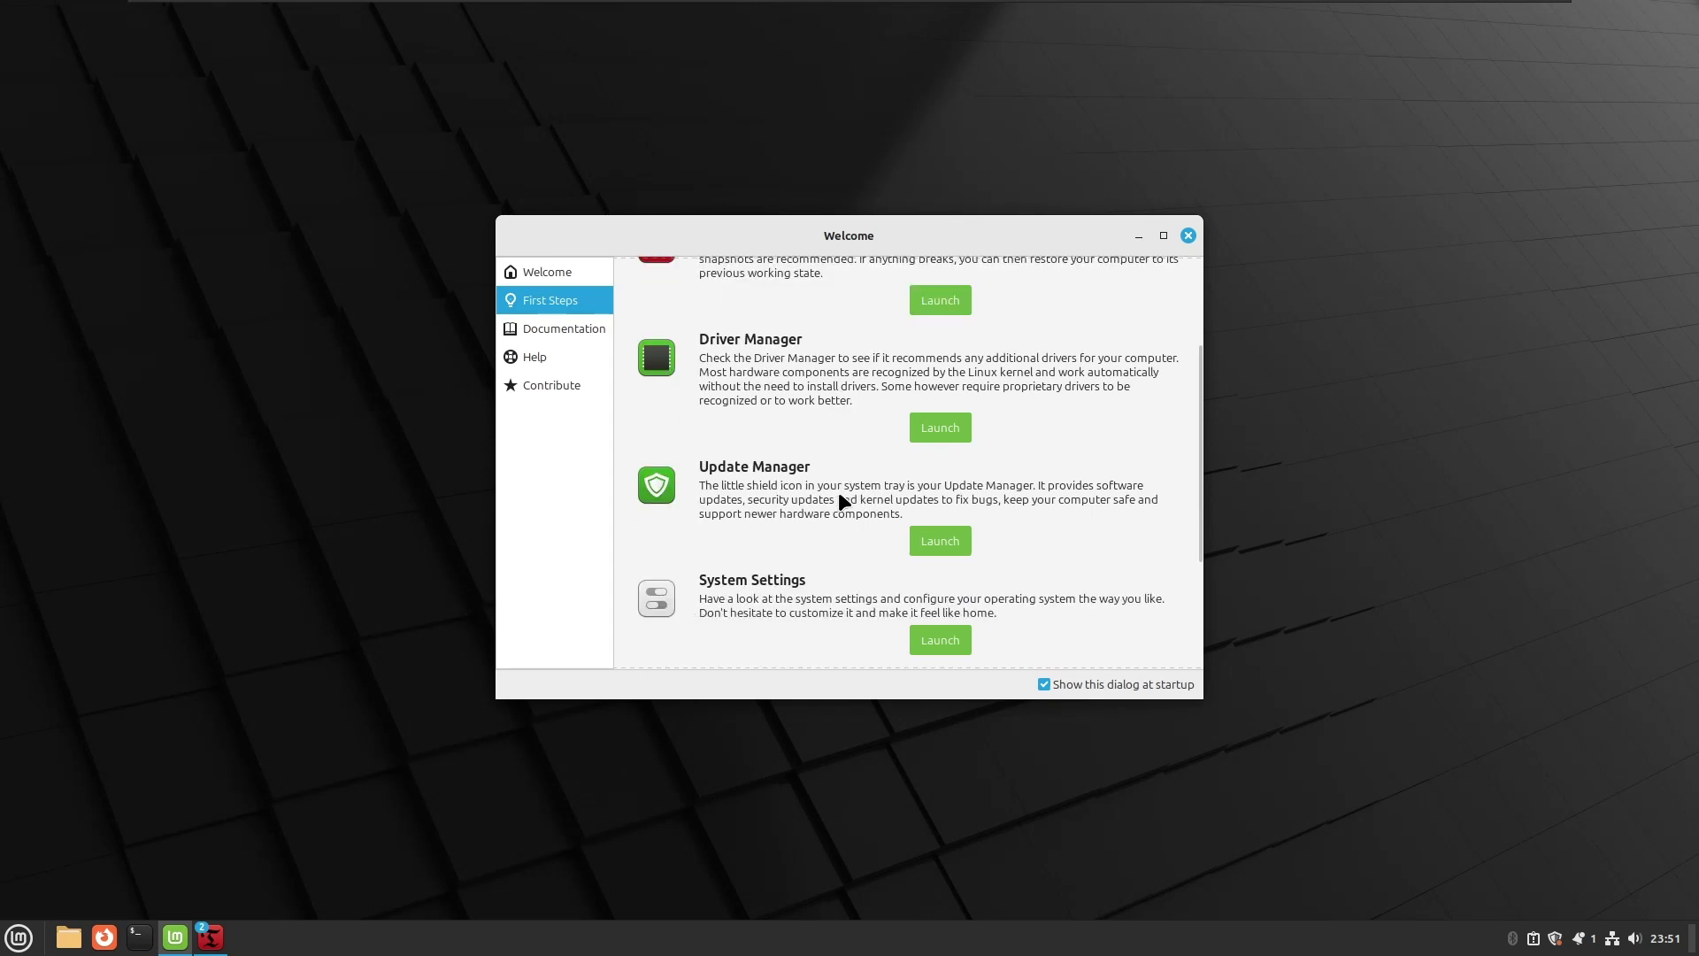
pyautogui.click(940, 428)
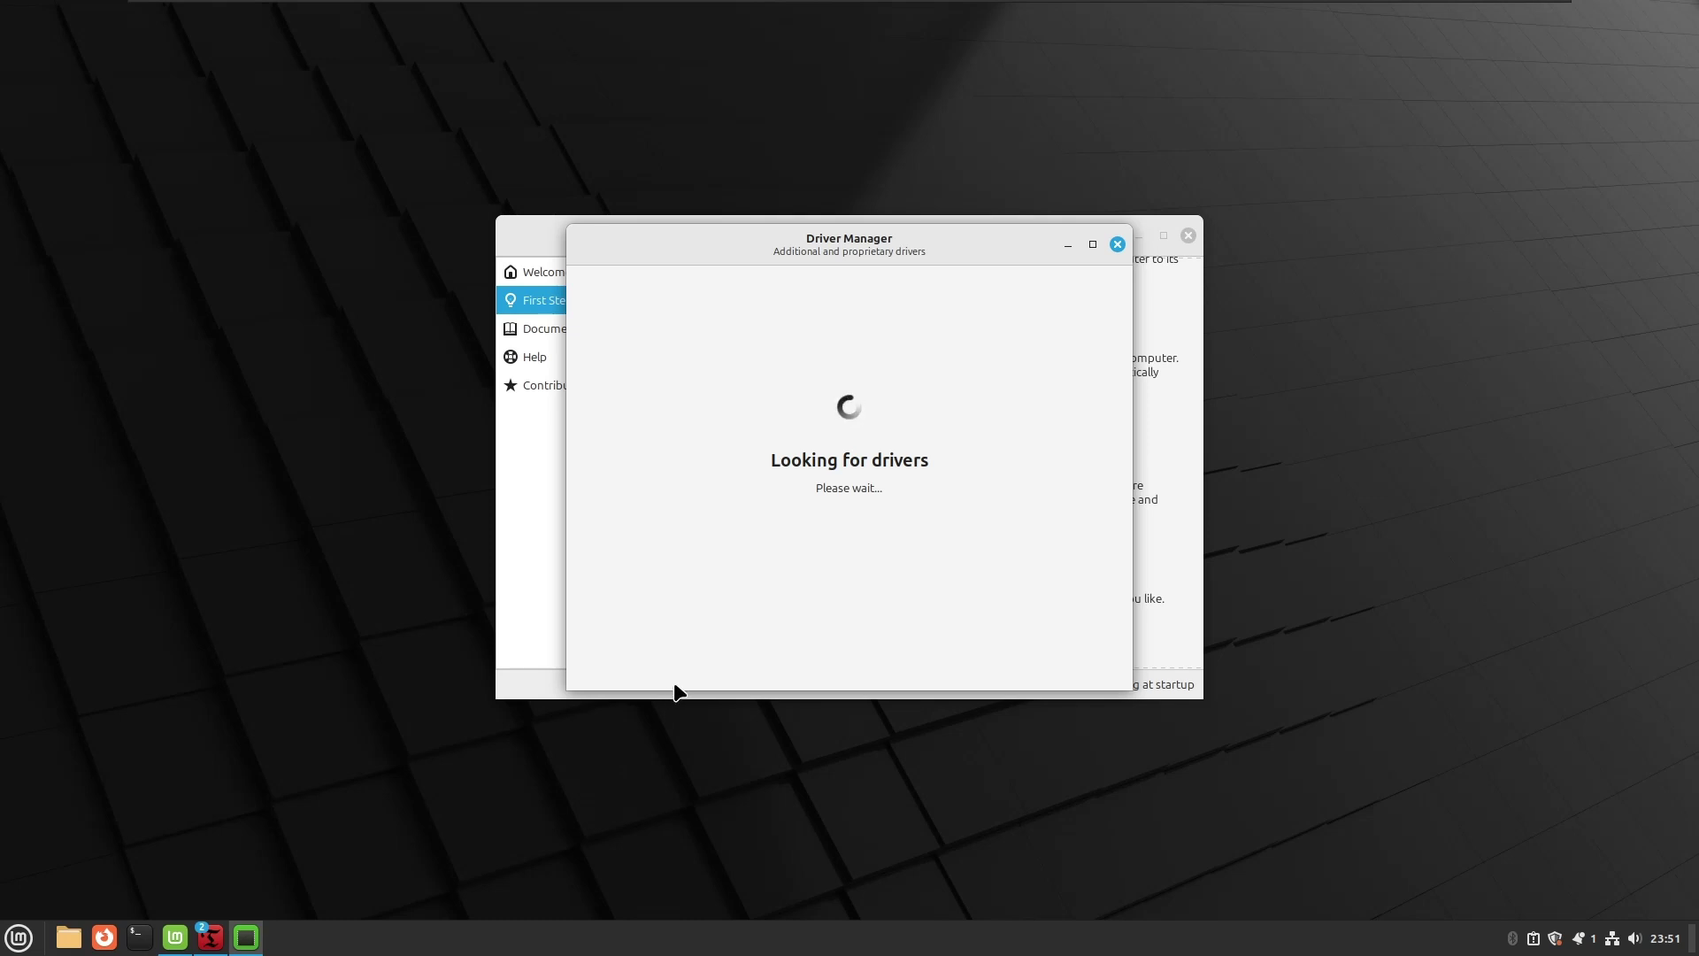
pyautogui.click(212, 934)
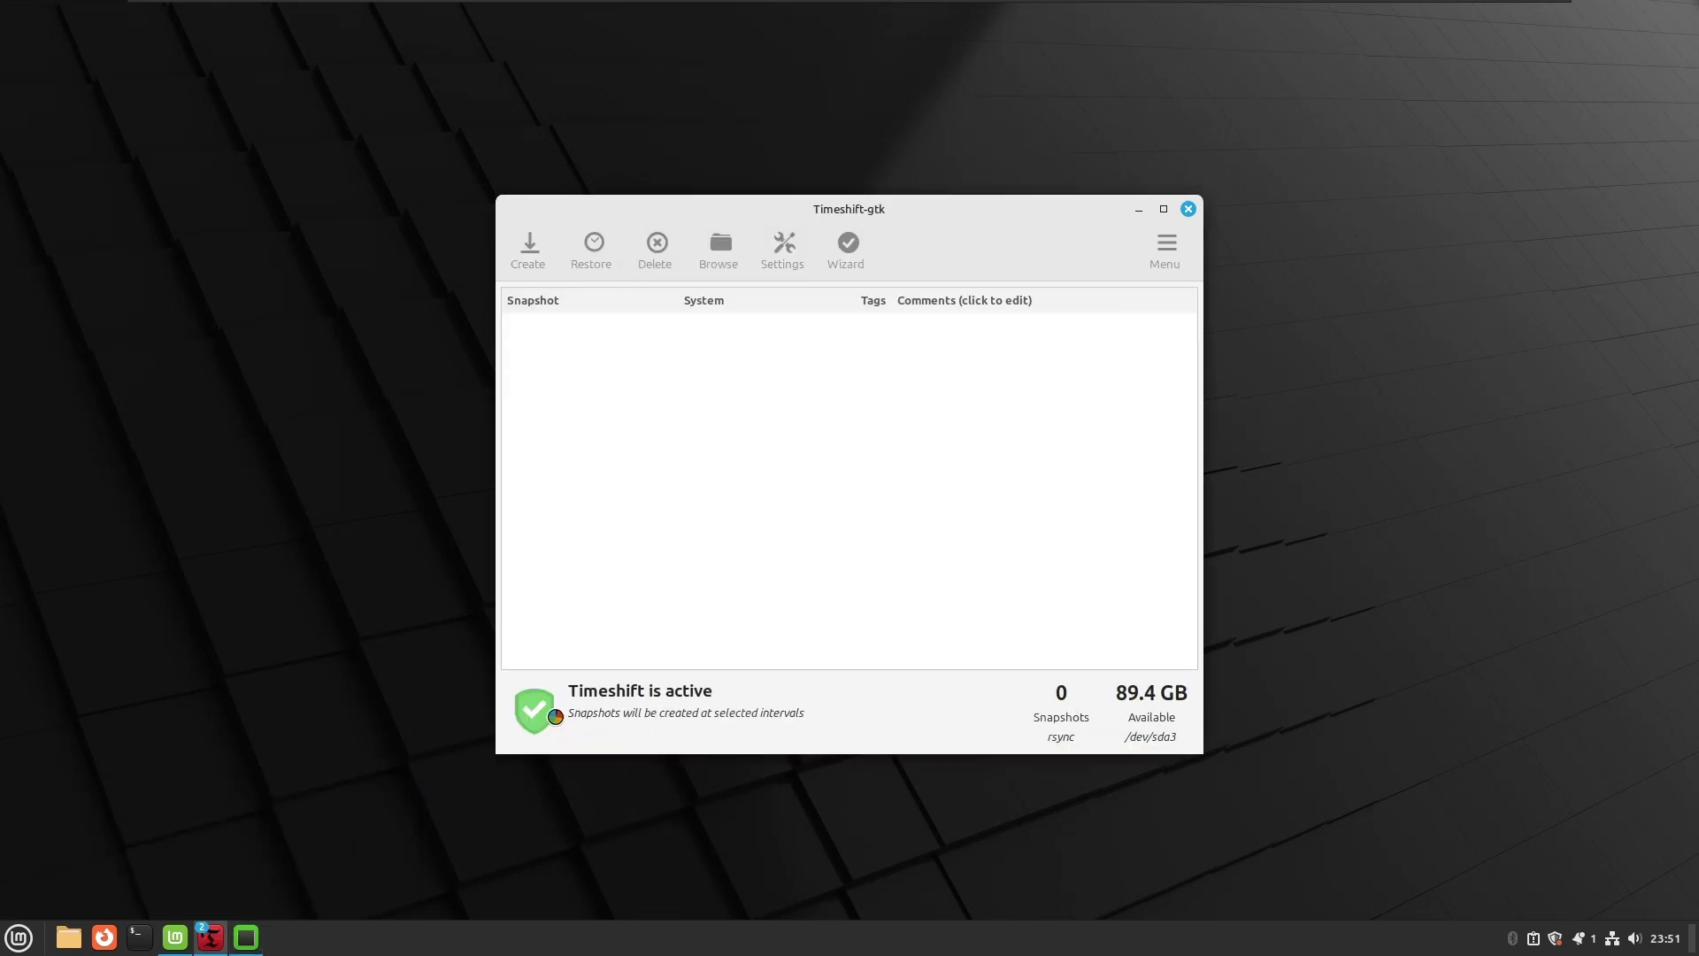
pyautogui.click(210, 939)
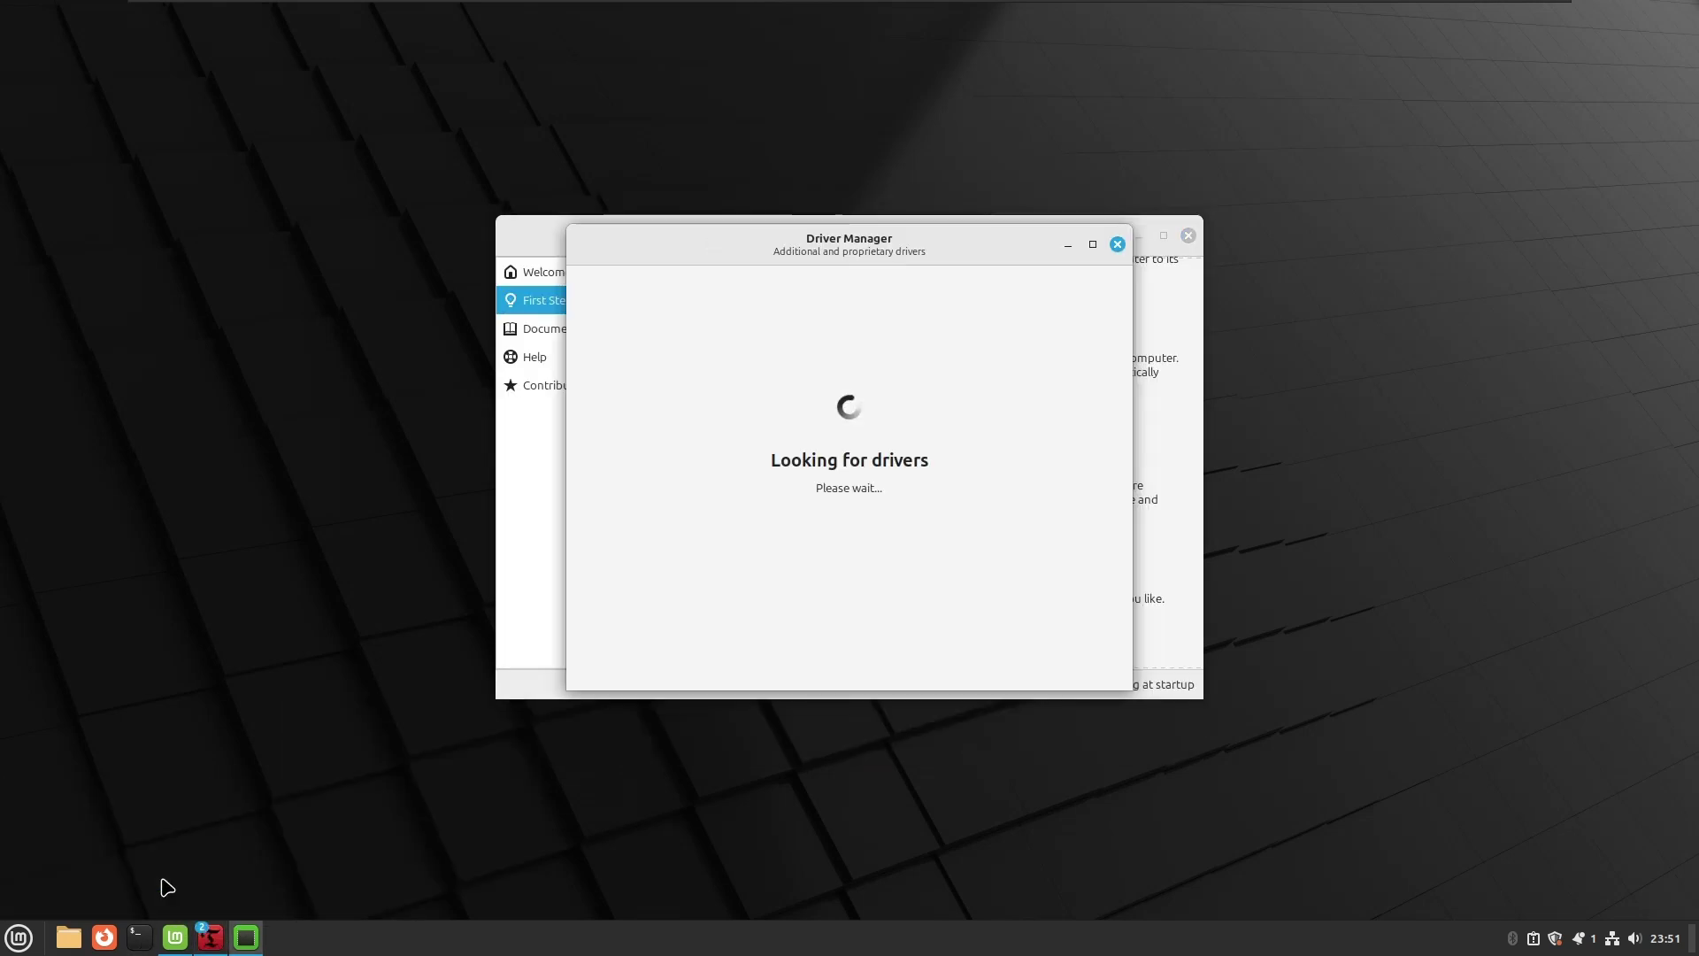
pyautogui.moveTo(212, 945)
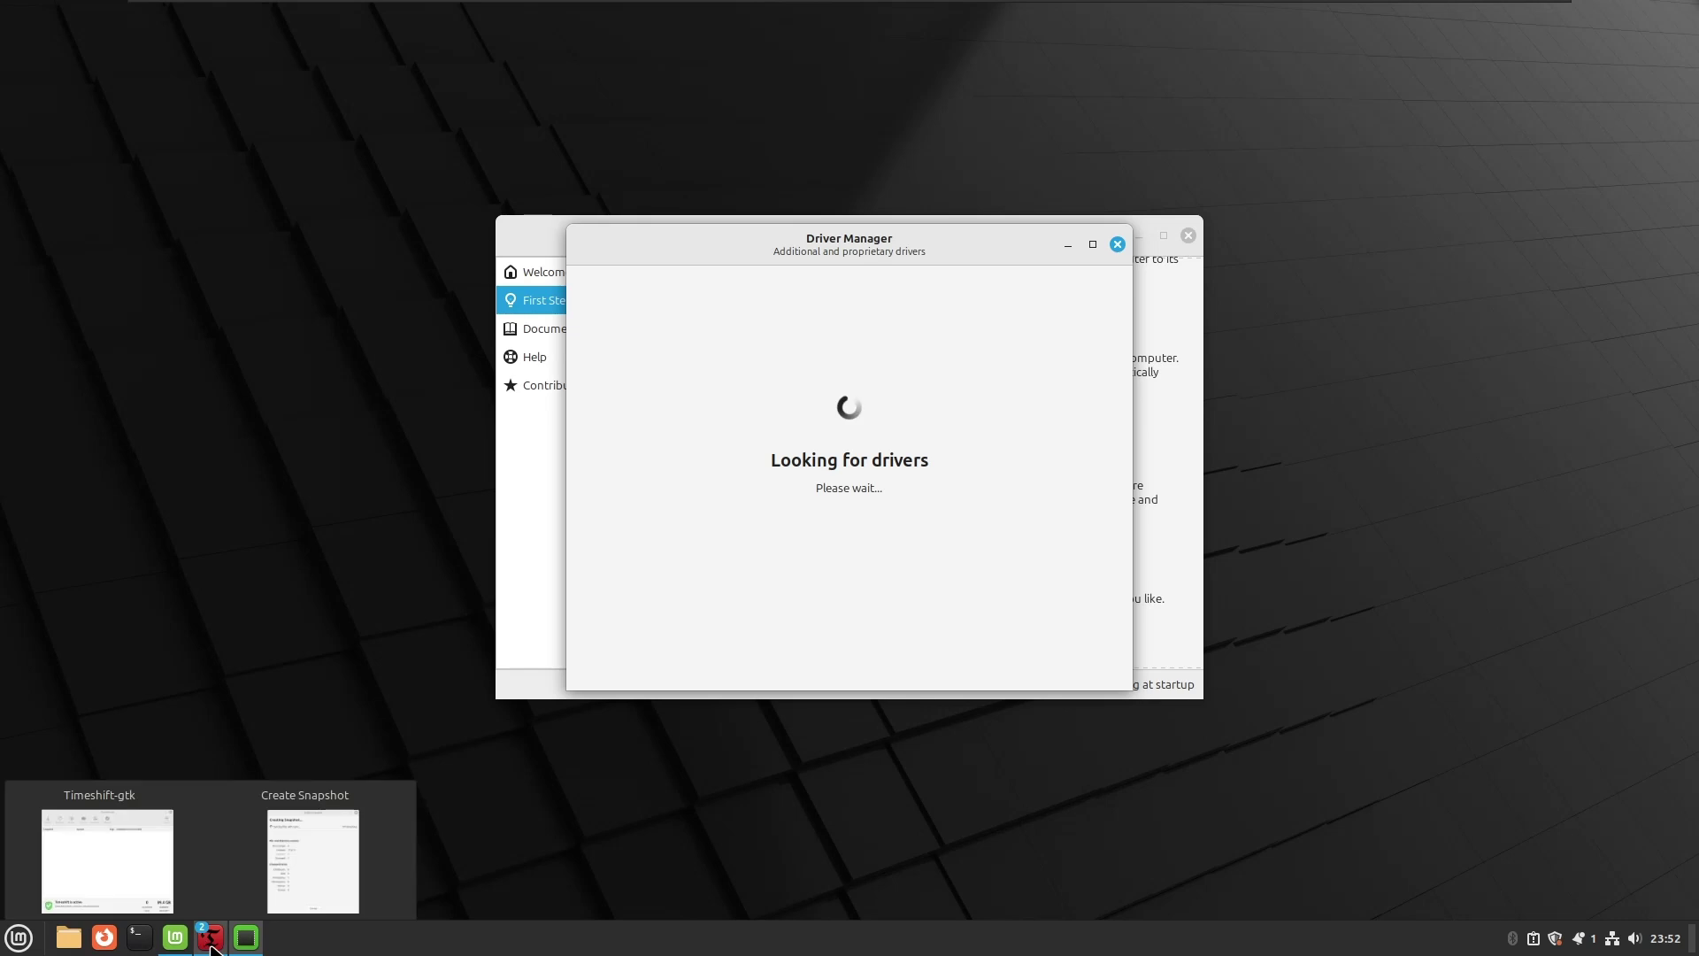
pyautogui.click(316, 836)
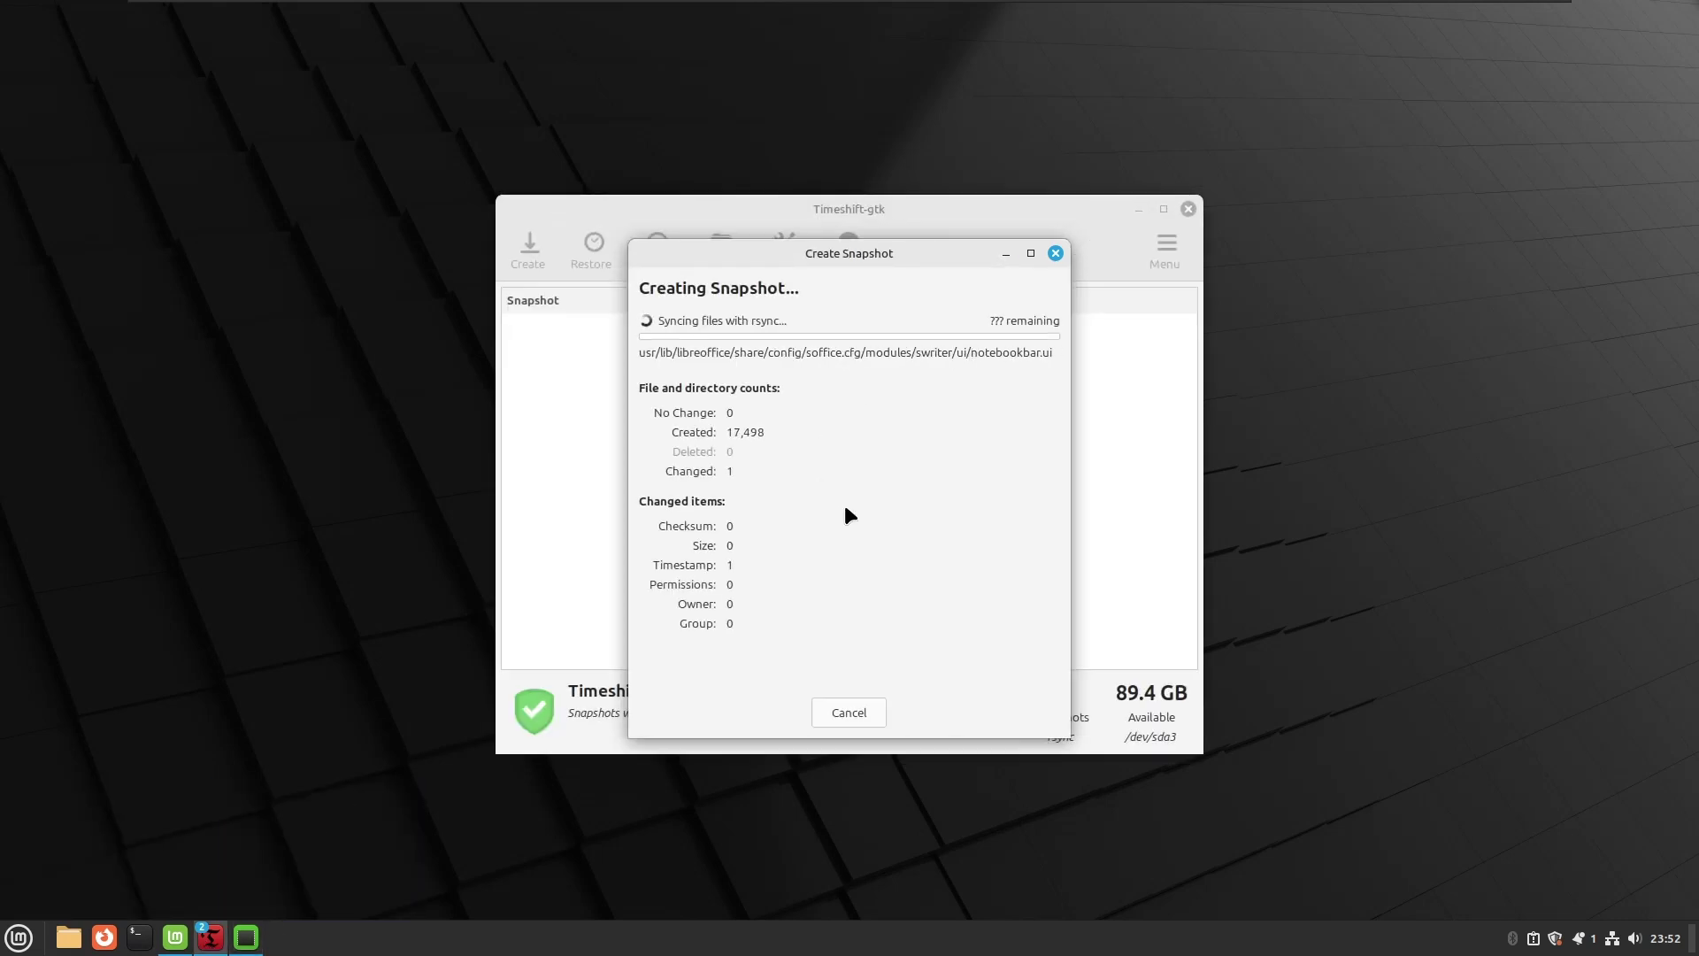
pyautogui.click(1006, 254)
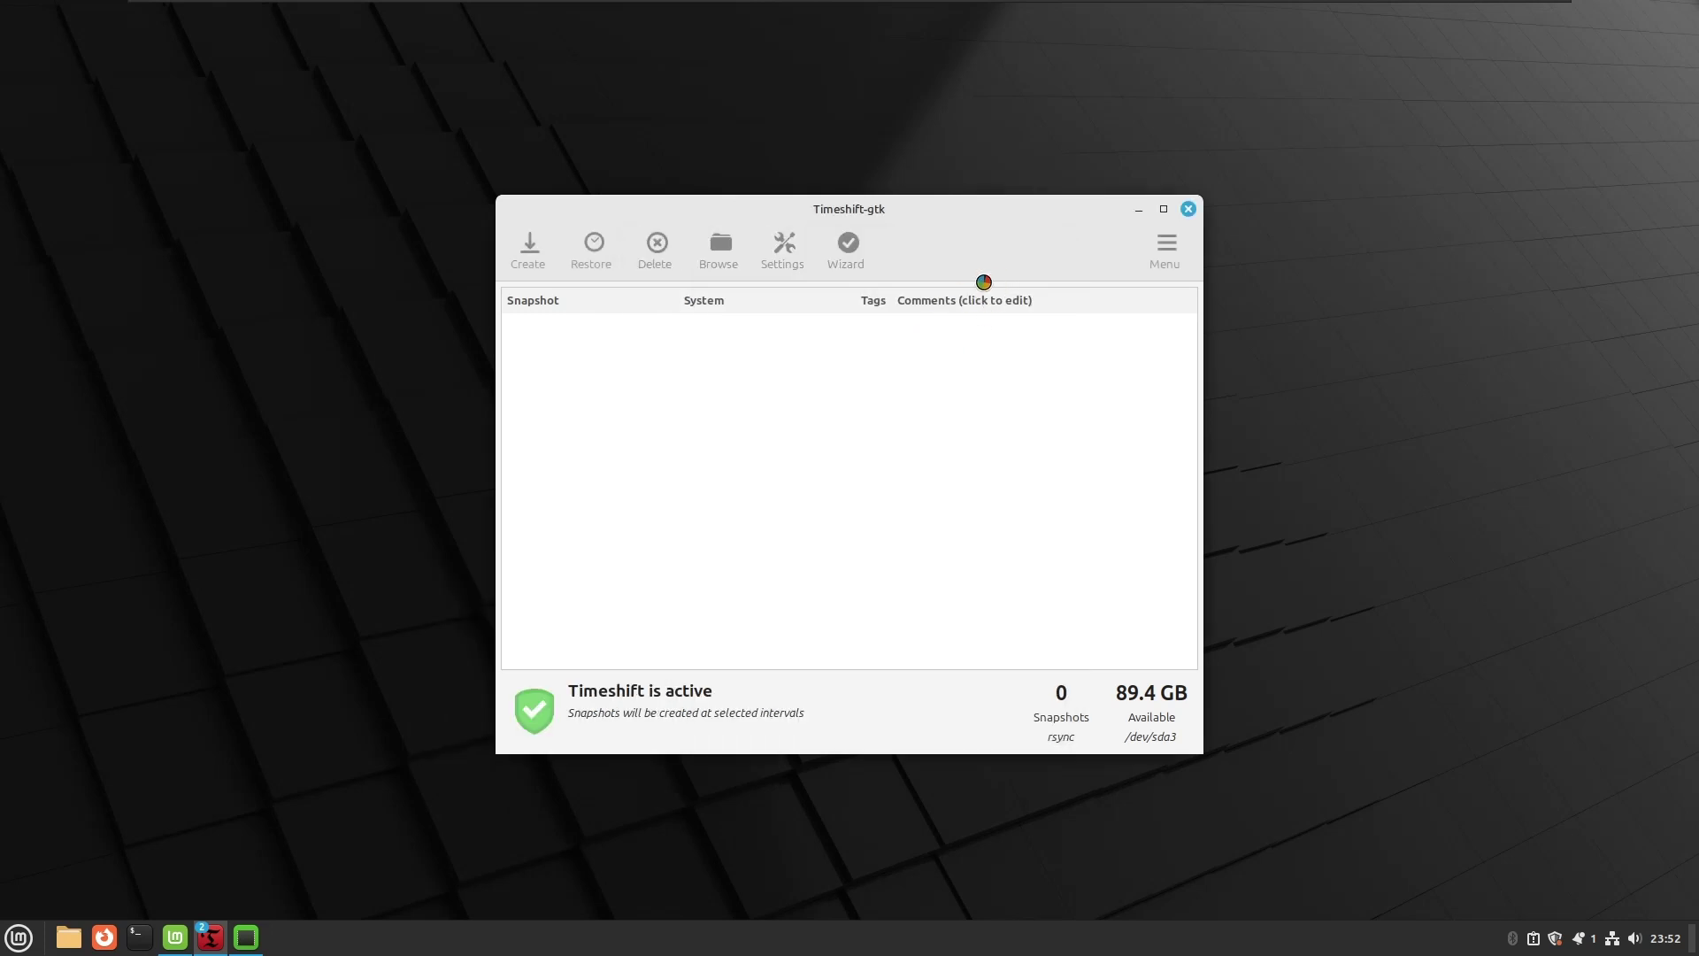
pyautogui.click(1138, 210)
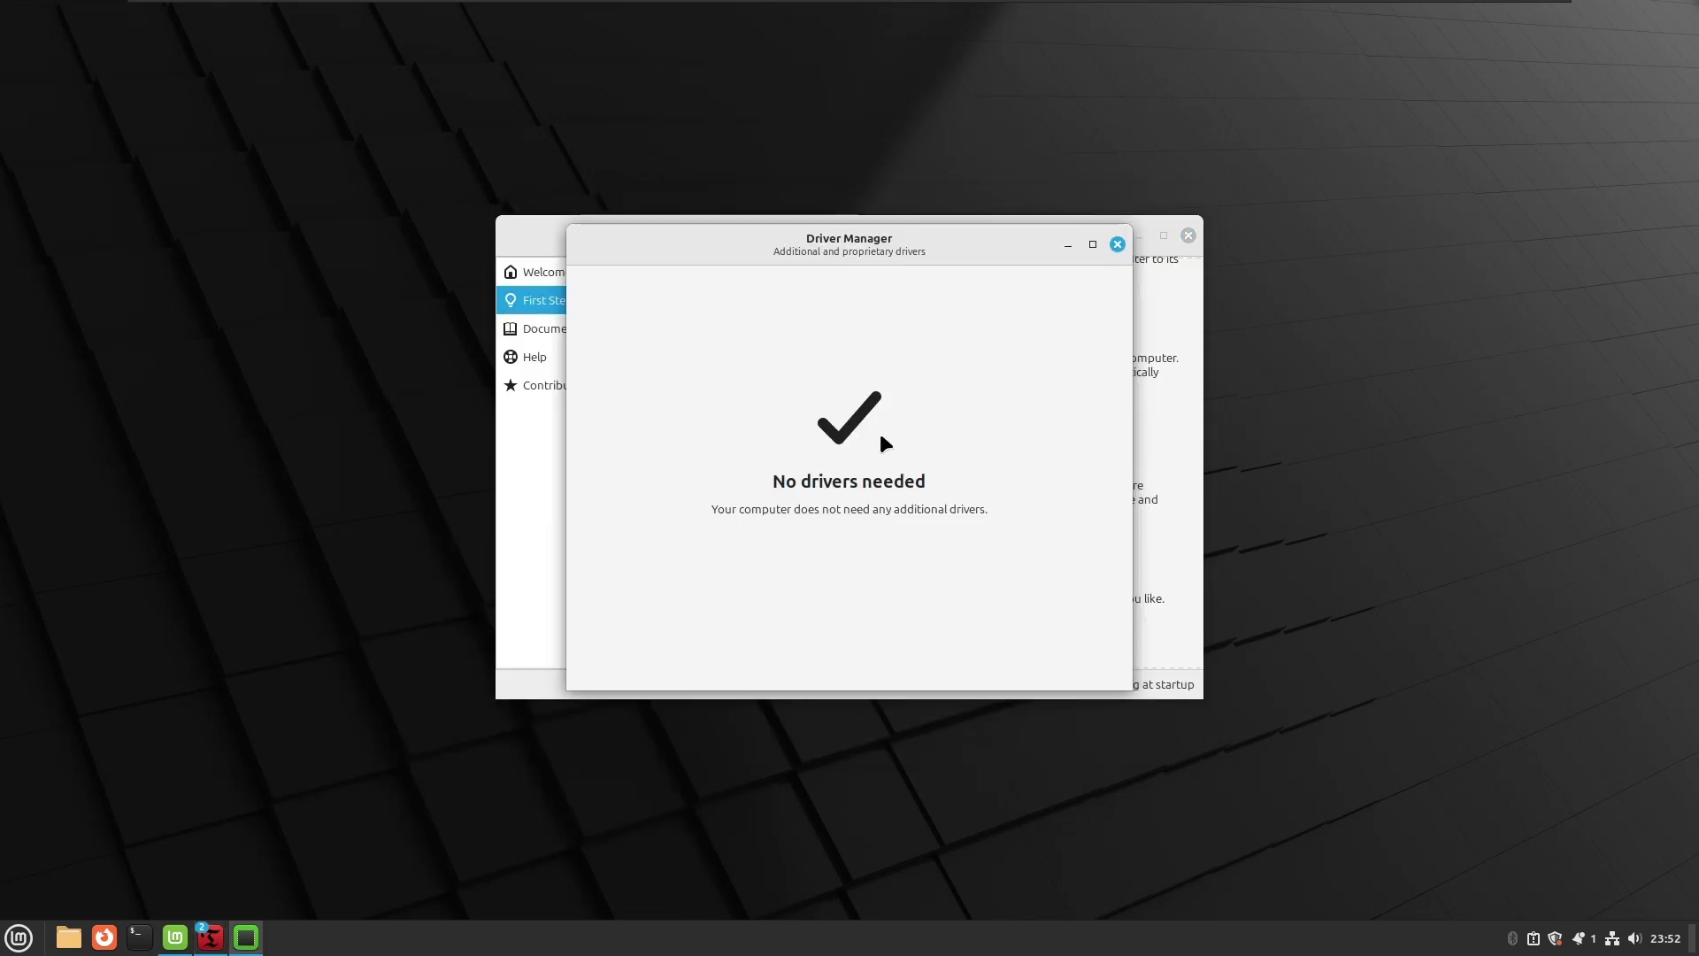
pyautogui.click(1118, 244)
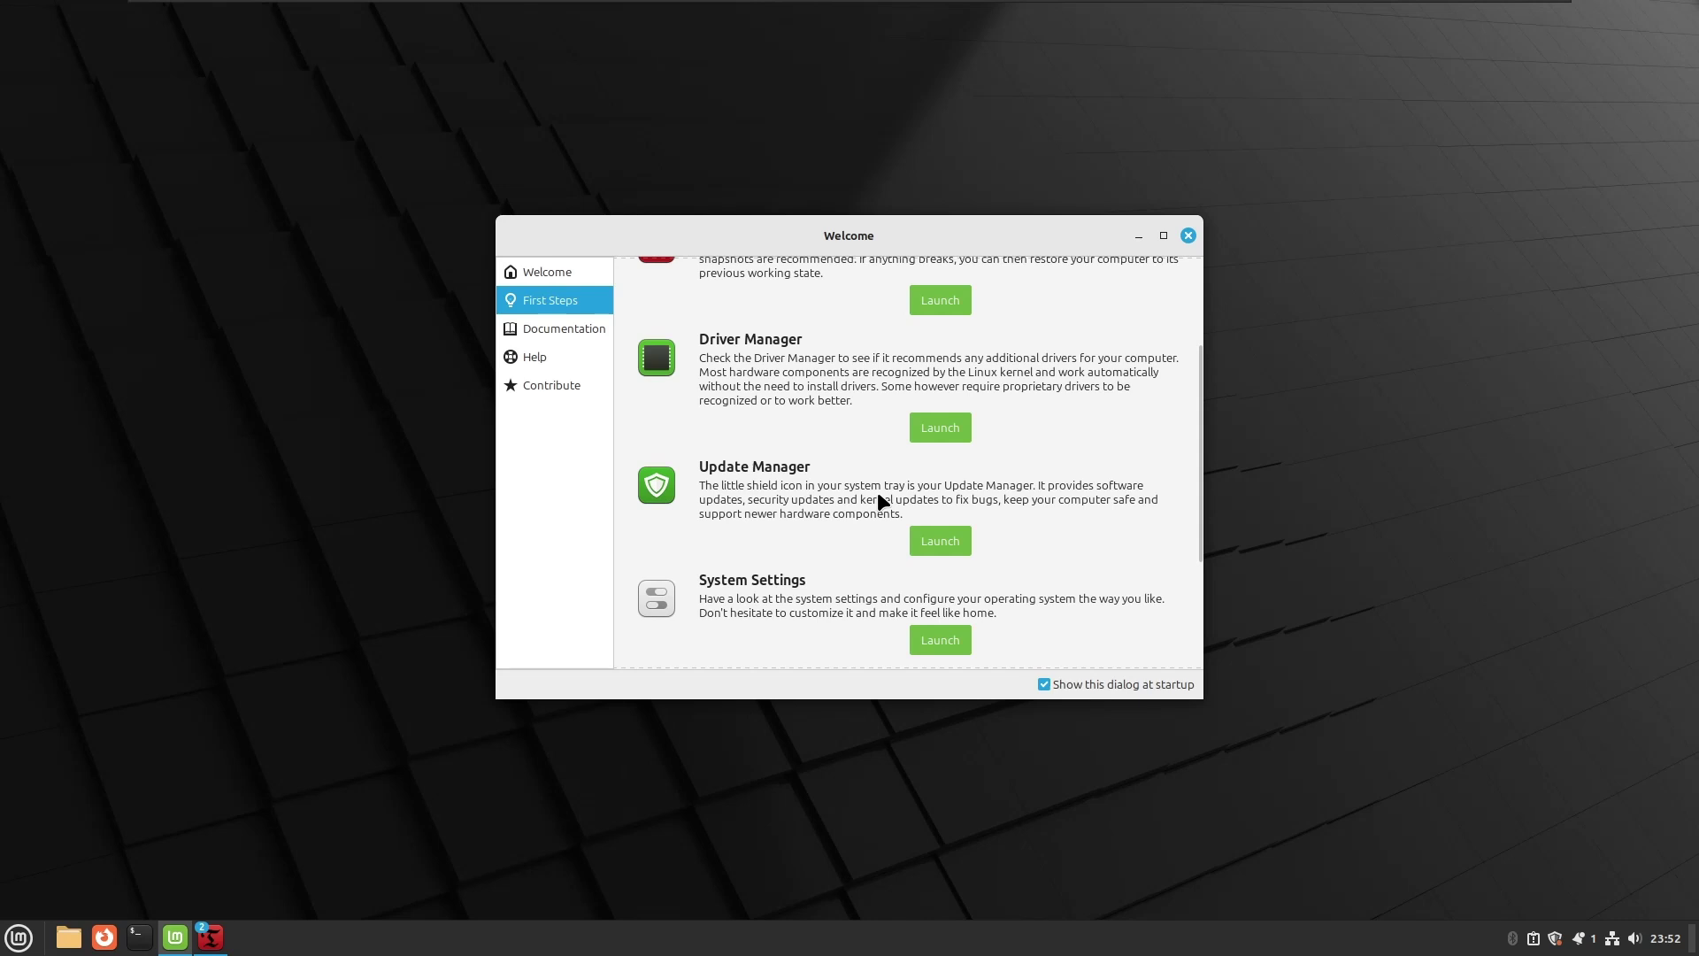
# Launch the Update Manager from First Steps and accept its introduction to list the available updates.
pyautogui.scroll(-1, 878, 491)
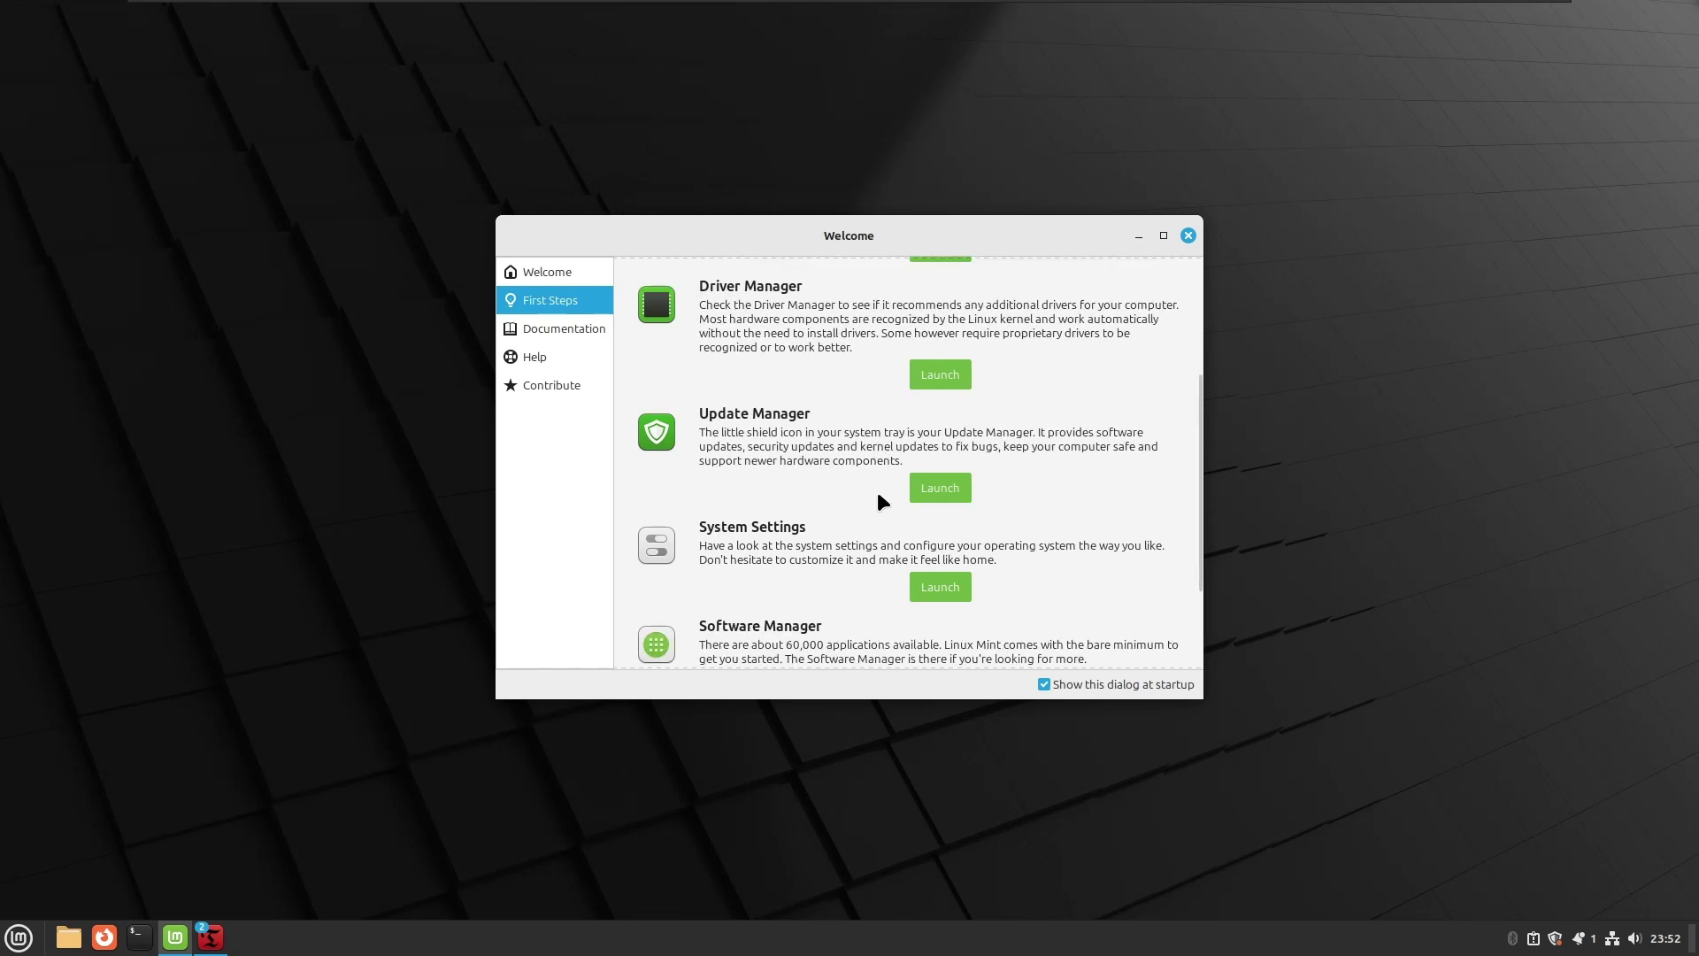
pyautogui.scroll(-2, 880, 500)
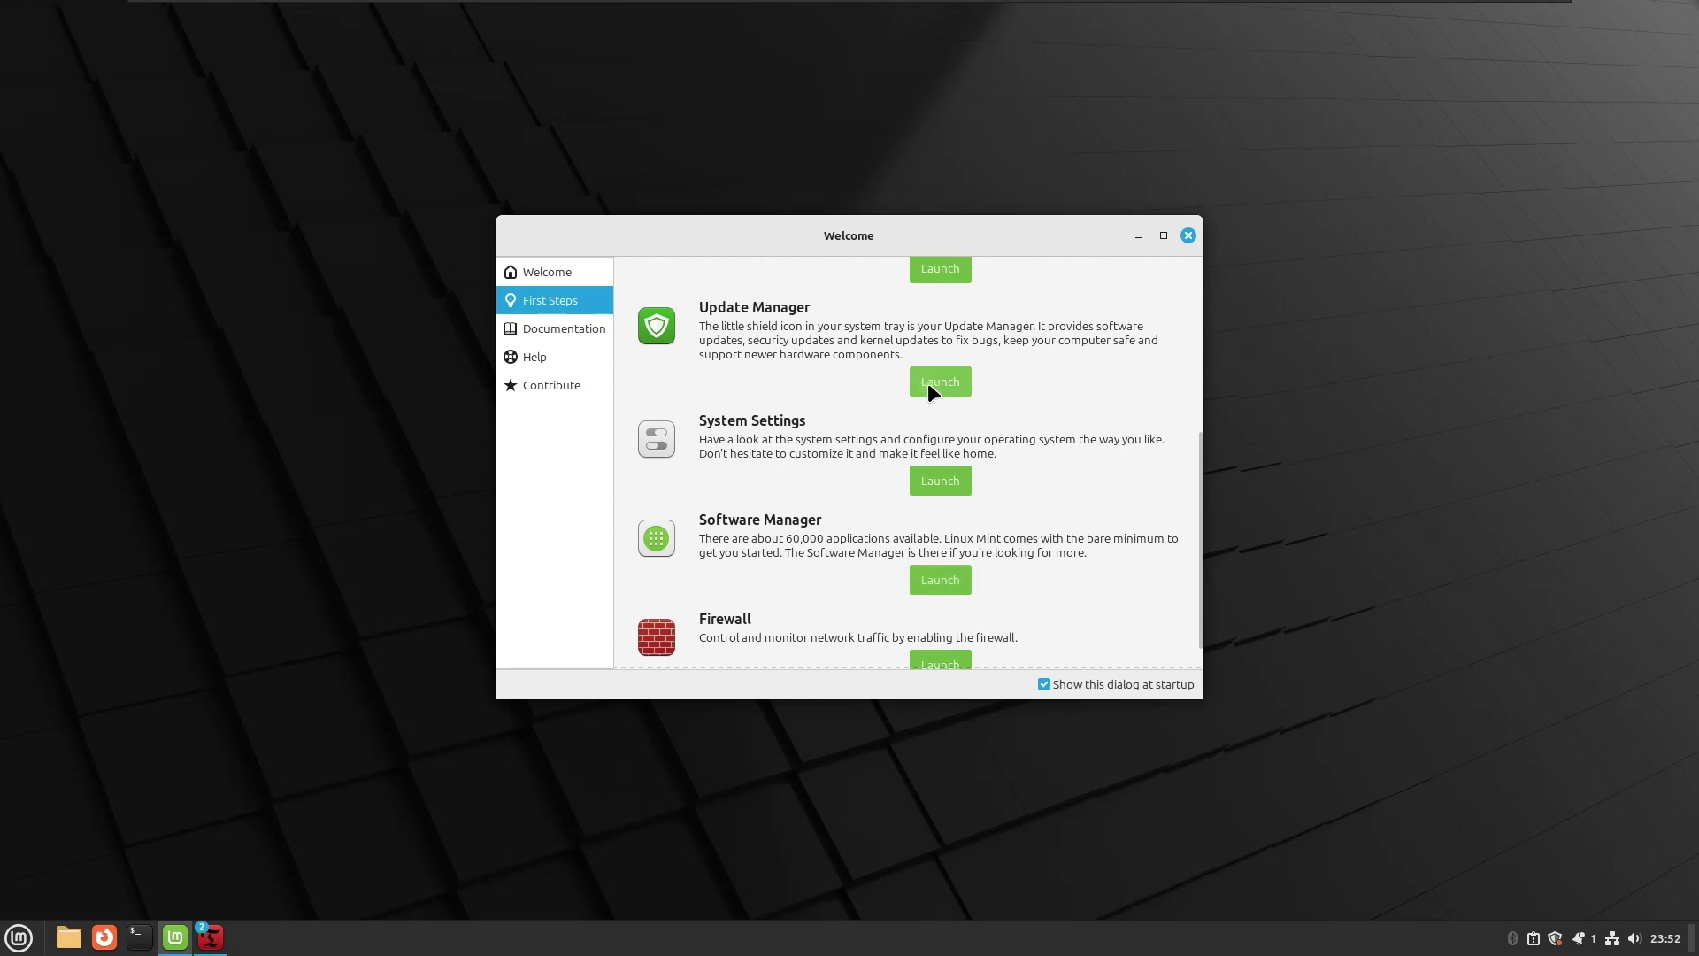
pyautogui.click(931, 387)
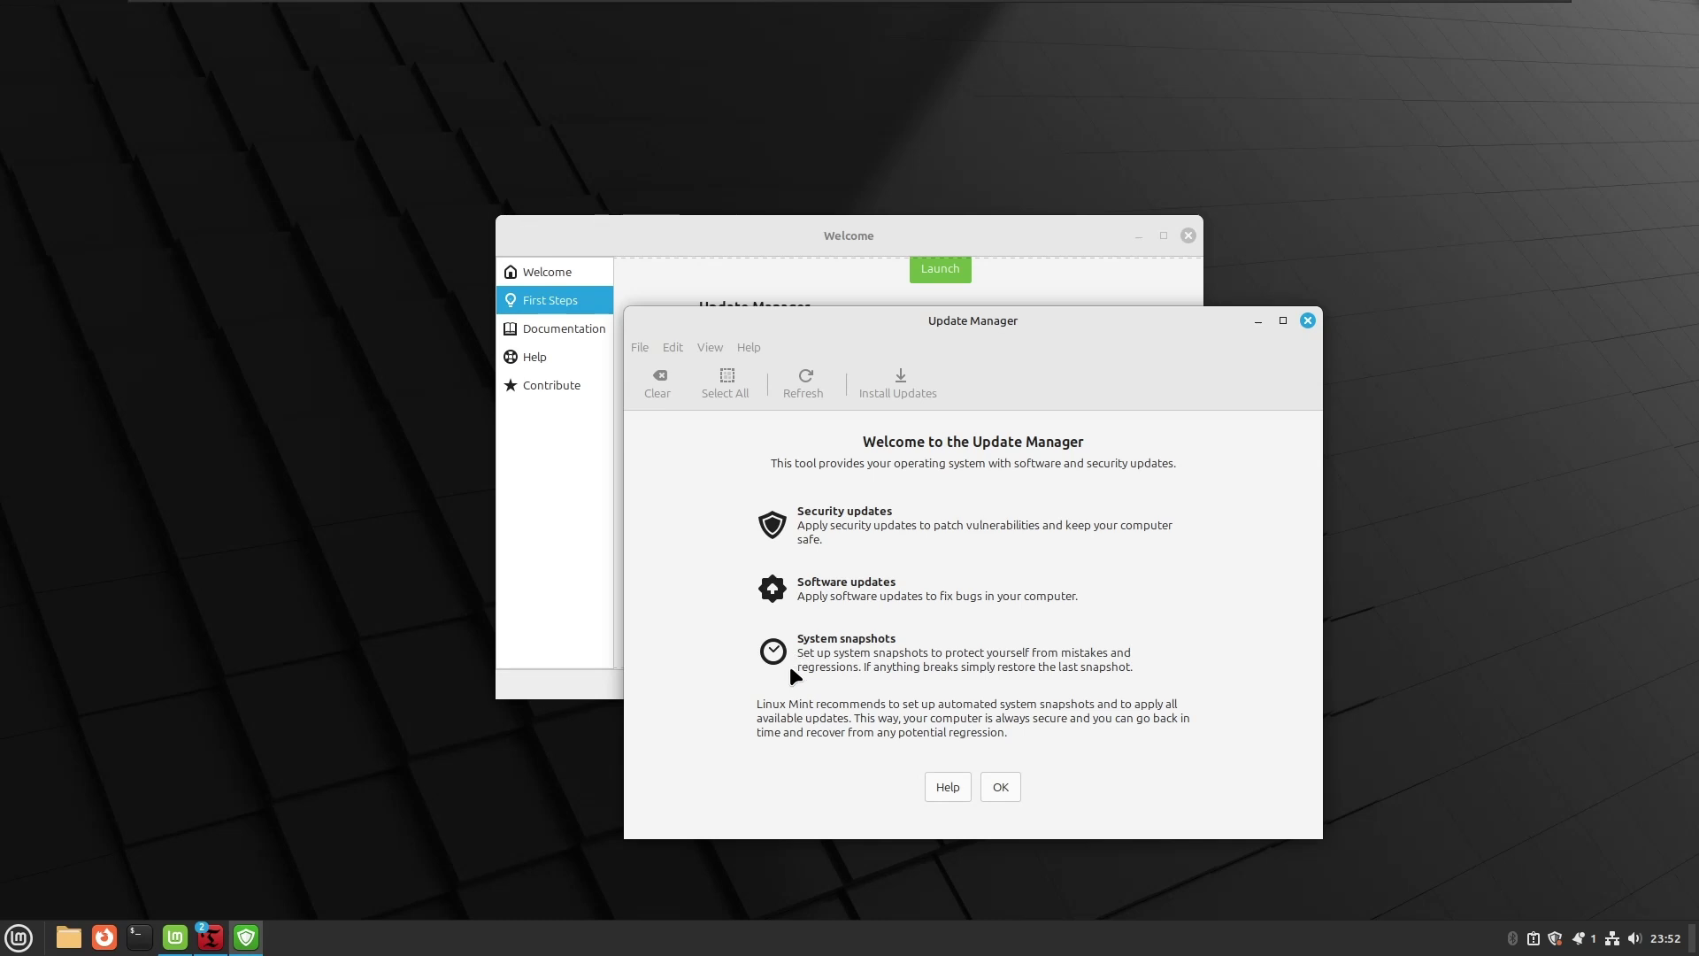
pyautogui.click(1000, 790)
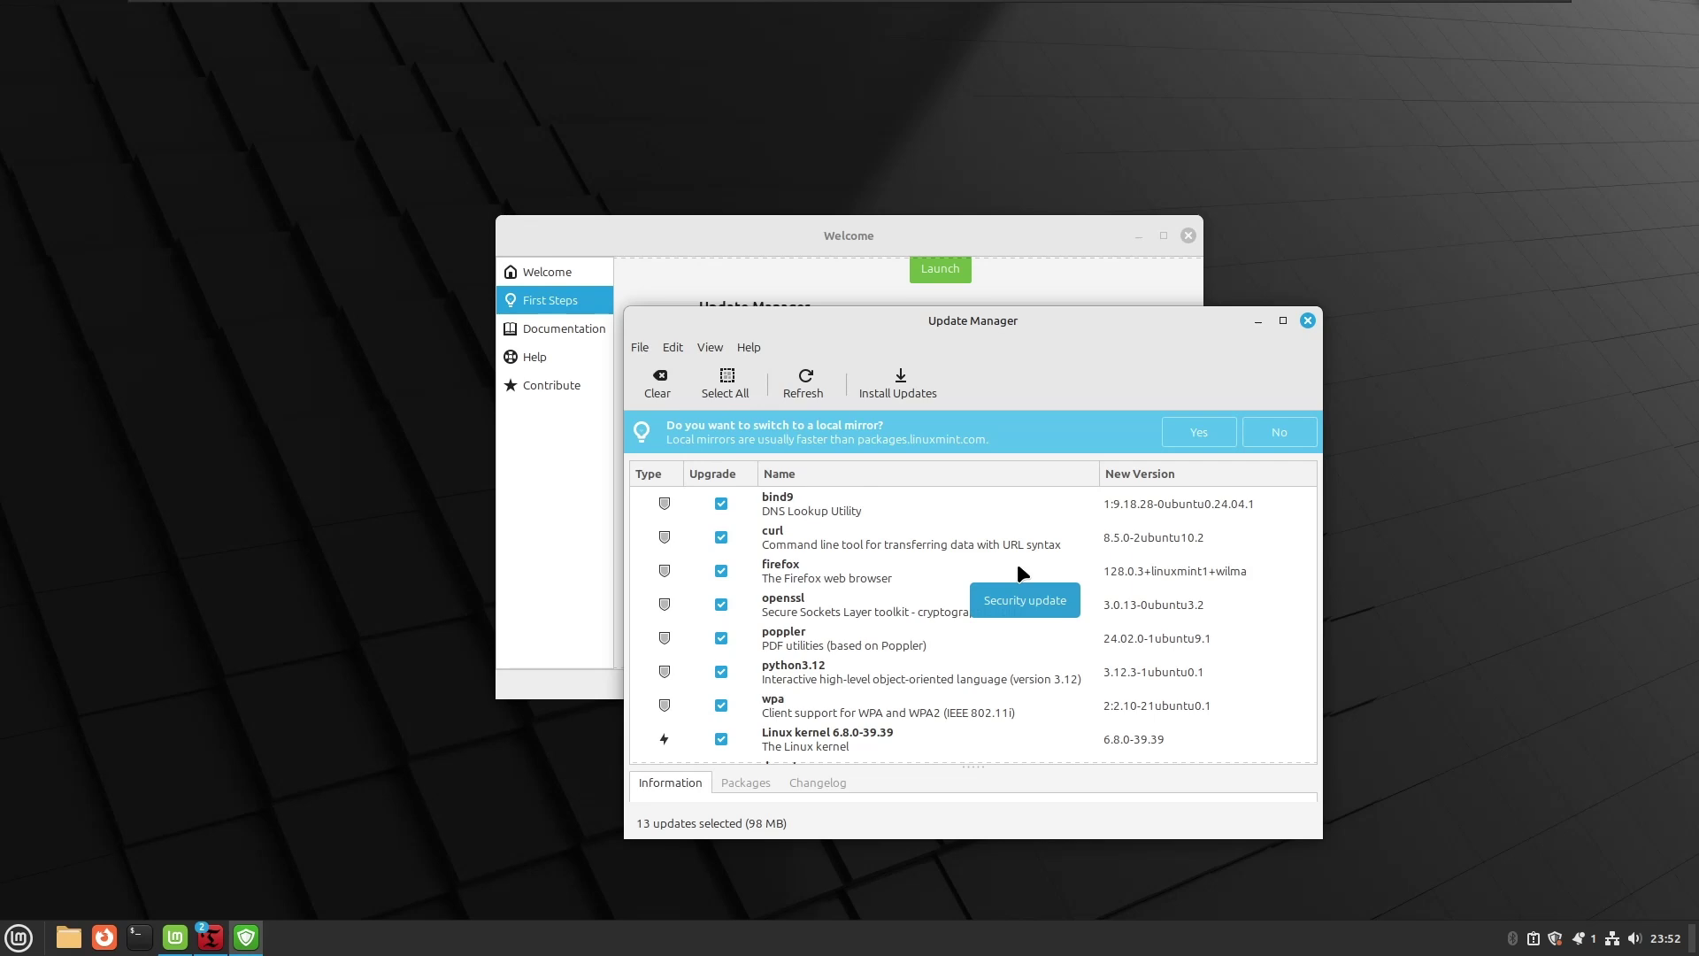
# Look through the list of available updates, including the Linux kernel 6.8.0-39.39 and wpa entries.
pyautogui.scroll(-3, 1018, 568)
pyautogui.scroll(3, 1017, 567)
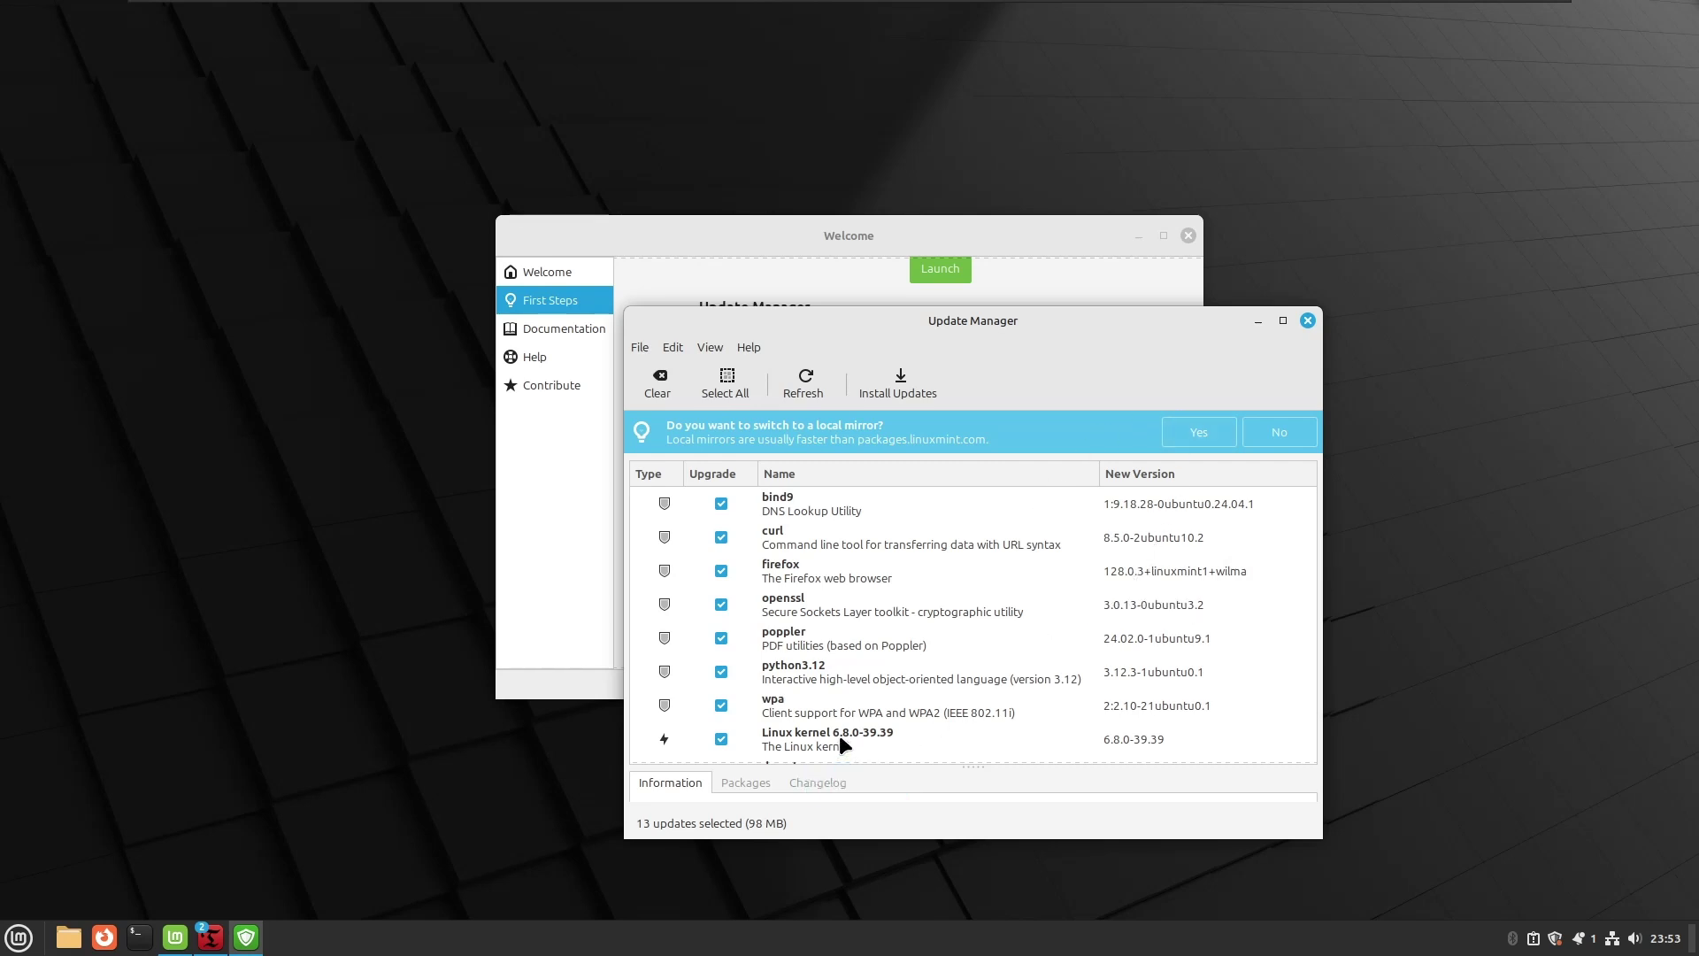
pyautogui.scroll(-1, 839, 742)
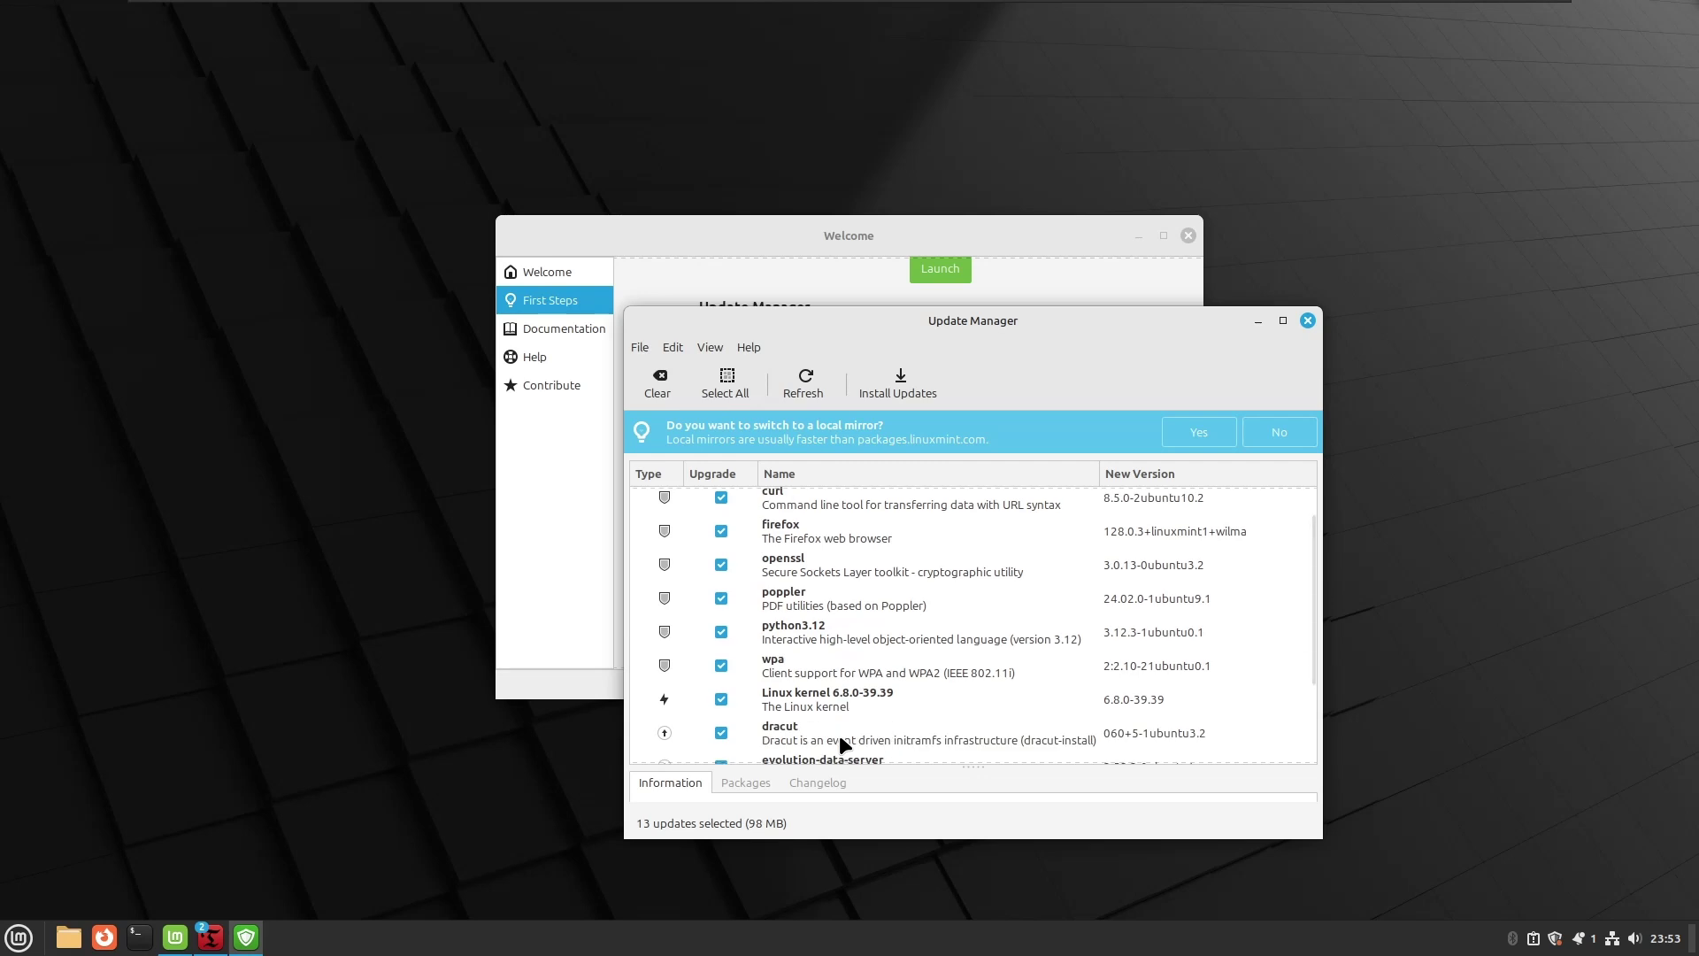
pyautogui.click(773, 702)
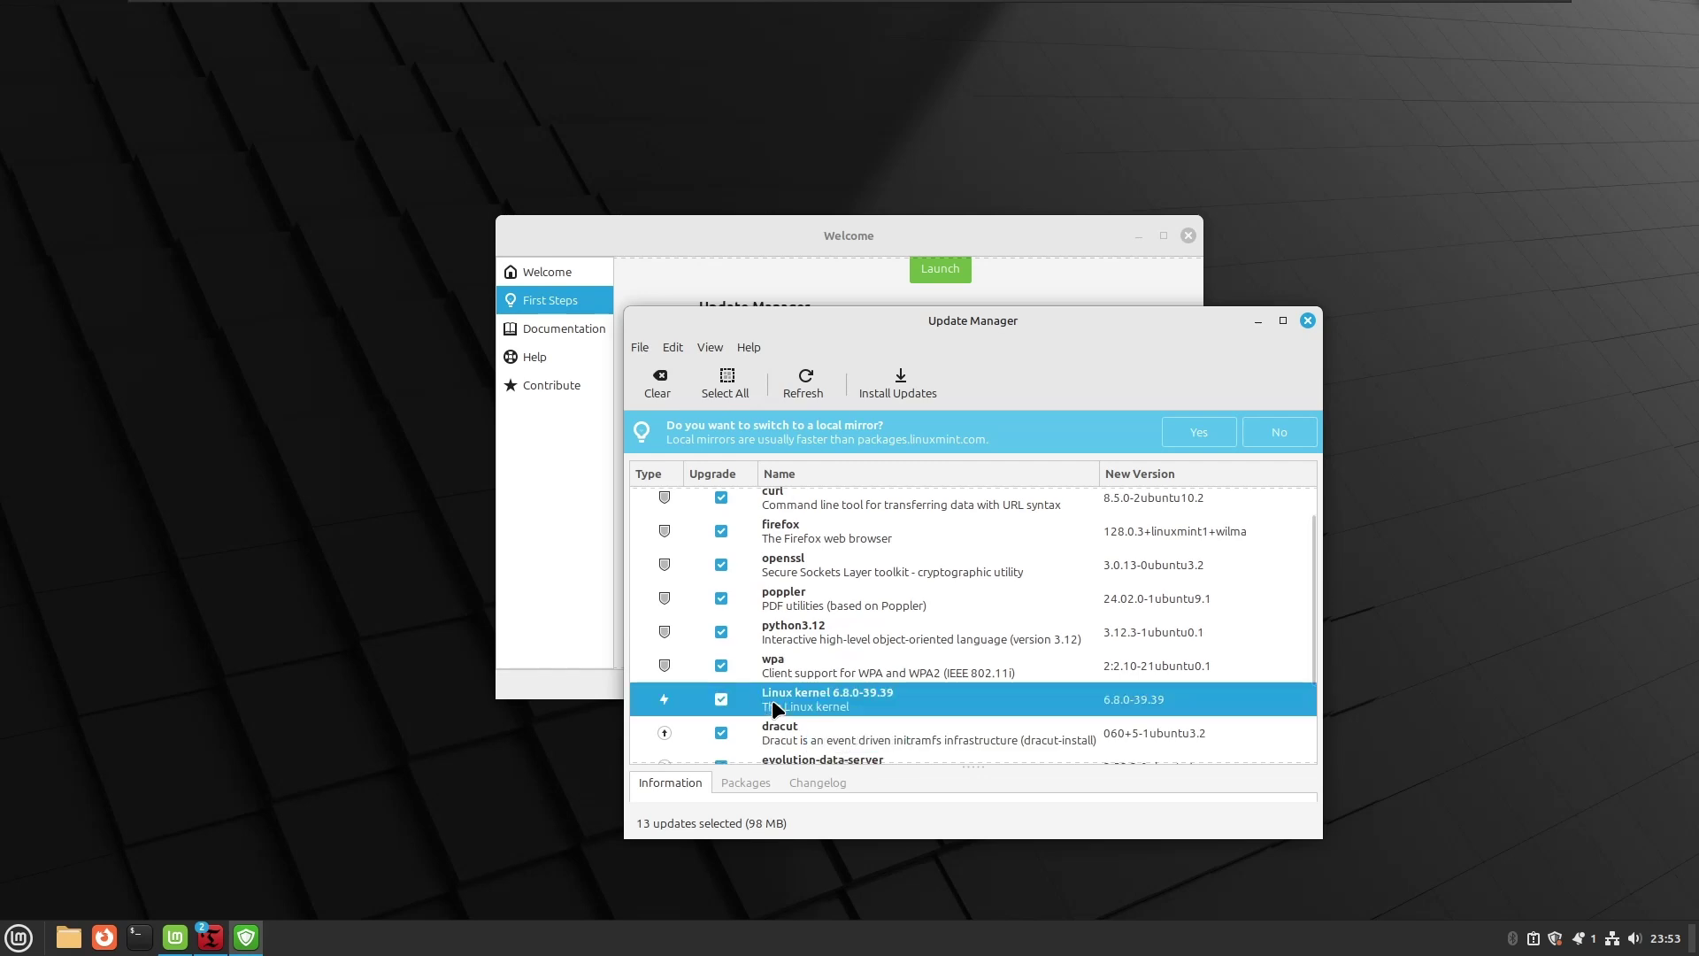
pyautogui.click(831, 676)
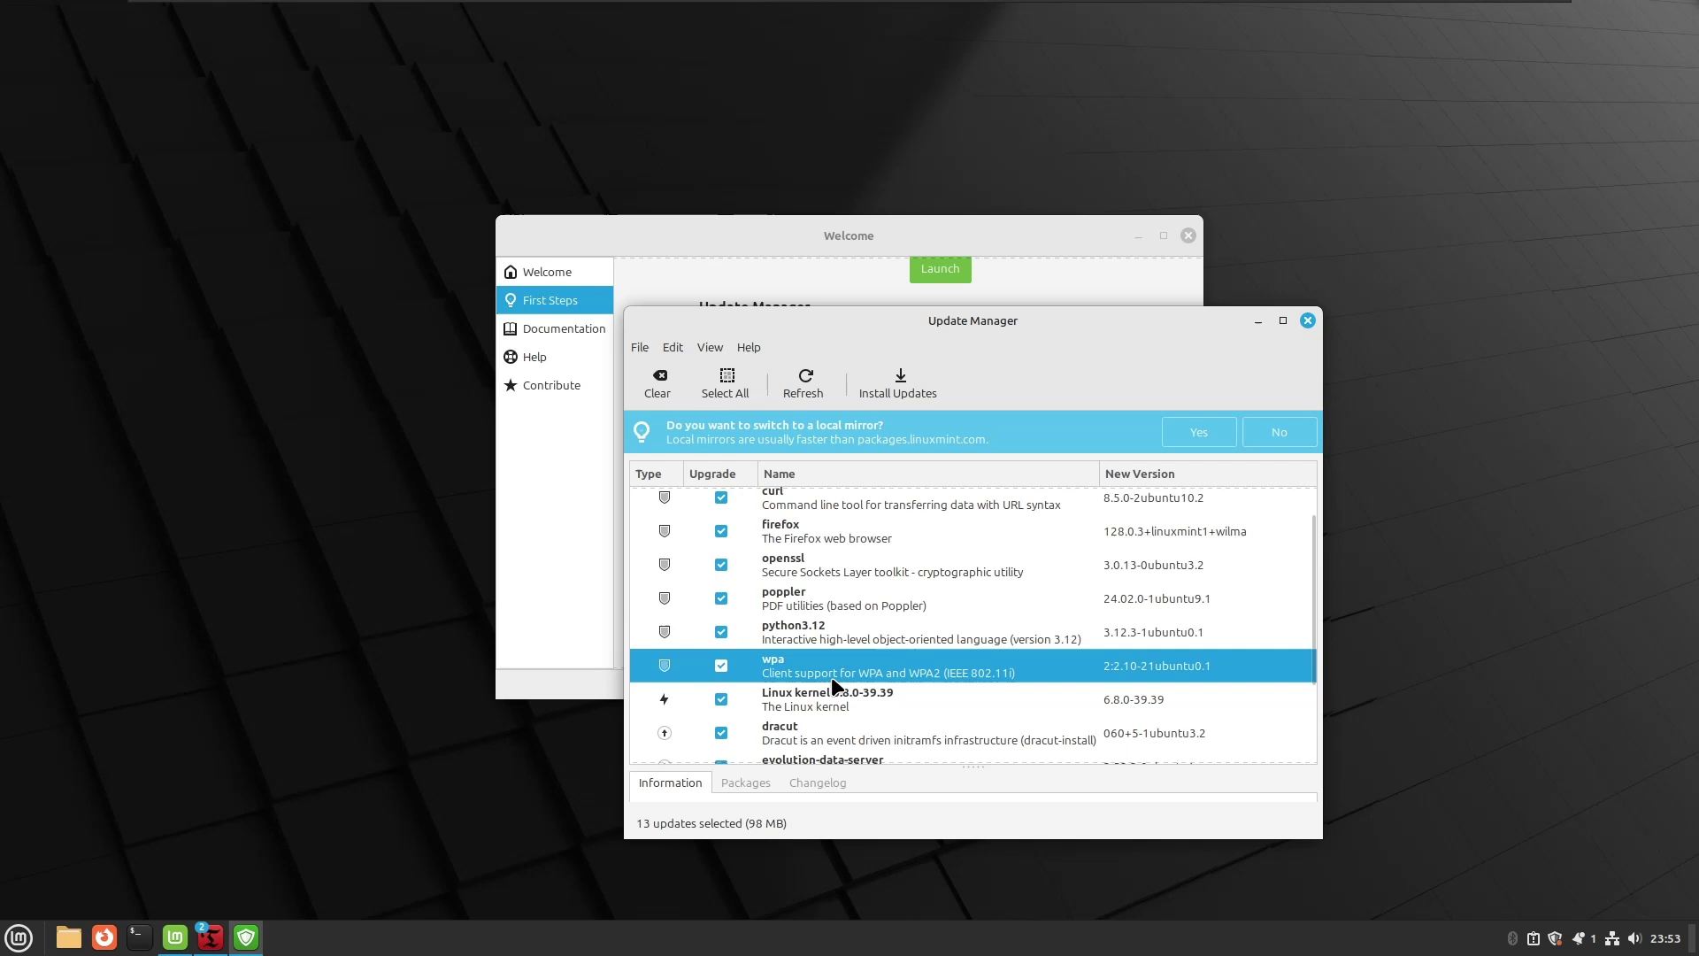
# Examine the python3.12, poppler, openssl and firefox entries and the remaining updates in the Update Manager list.
pyautogui.click(859, 627)
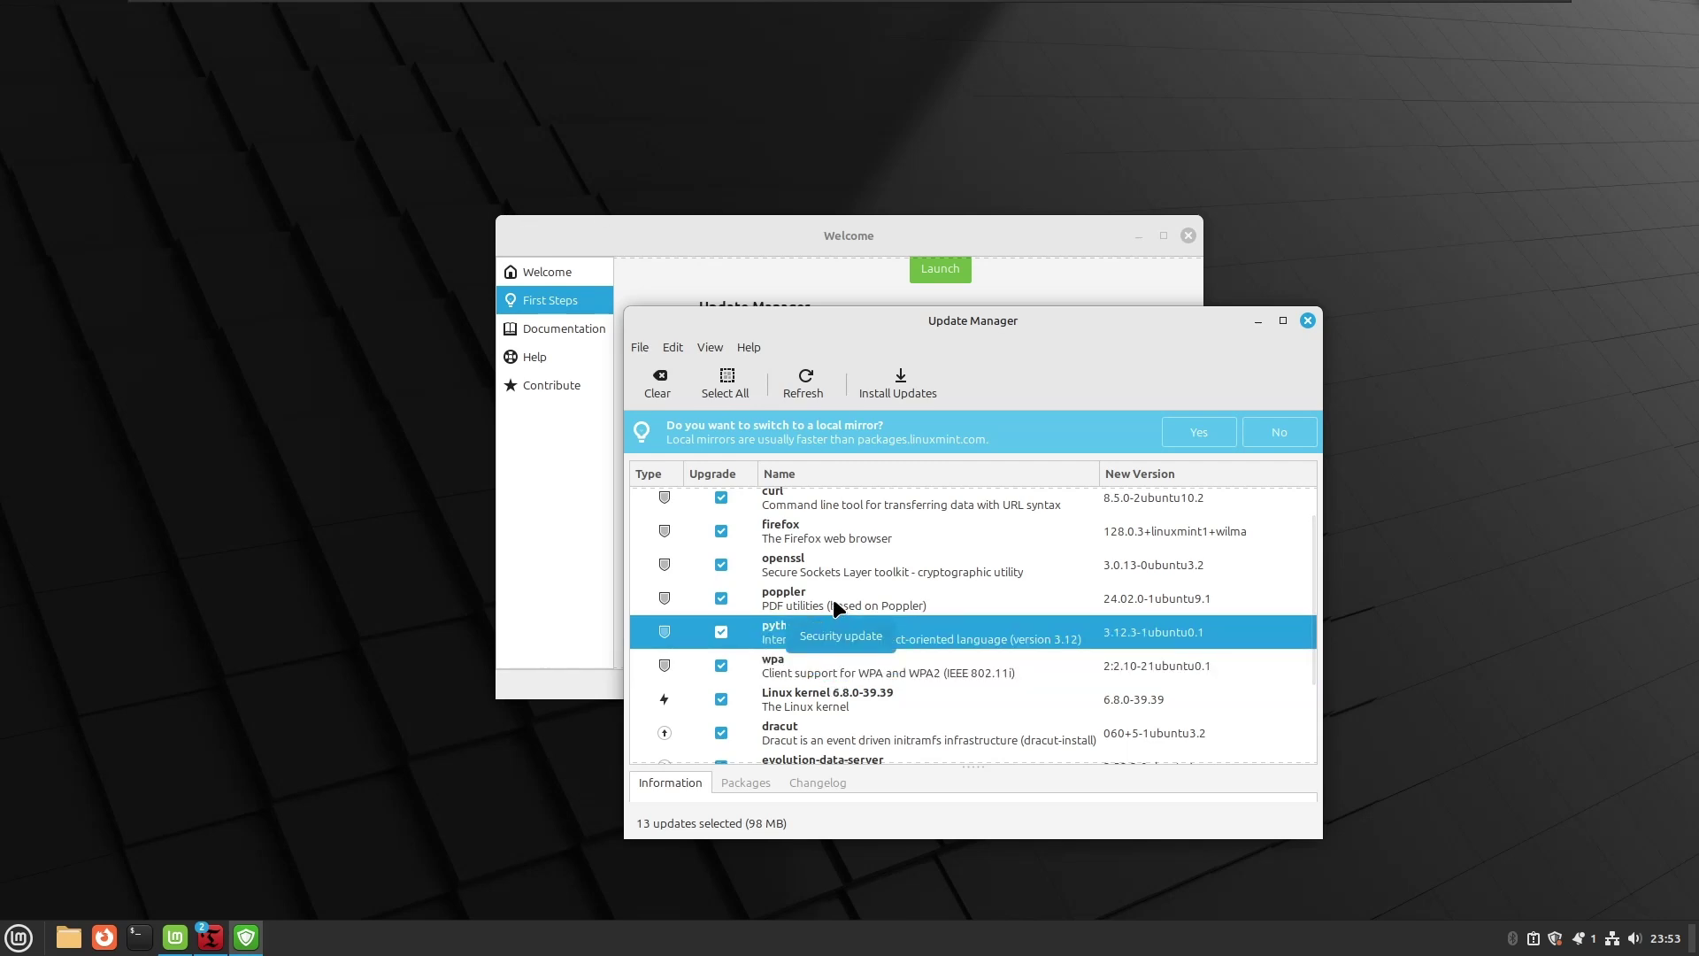
pyautogui.click(835, 607)
pyautogui.click(836, 564)
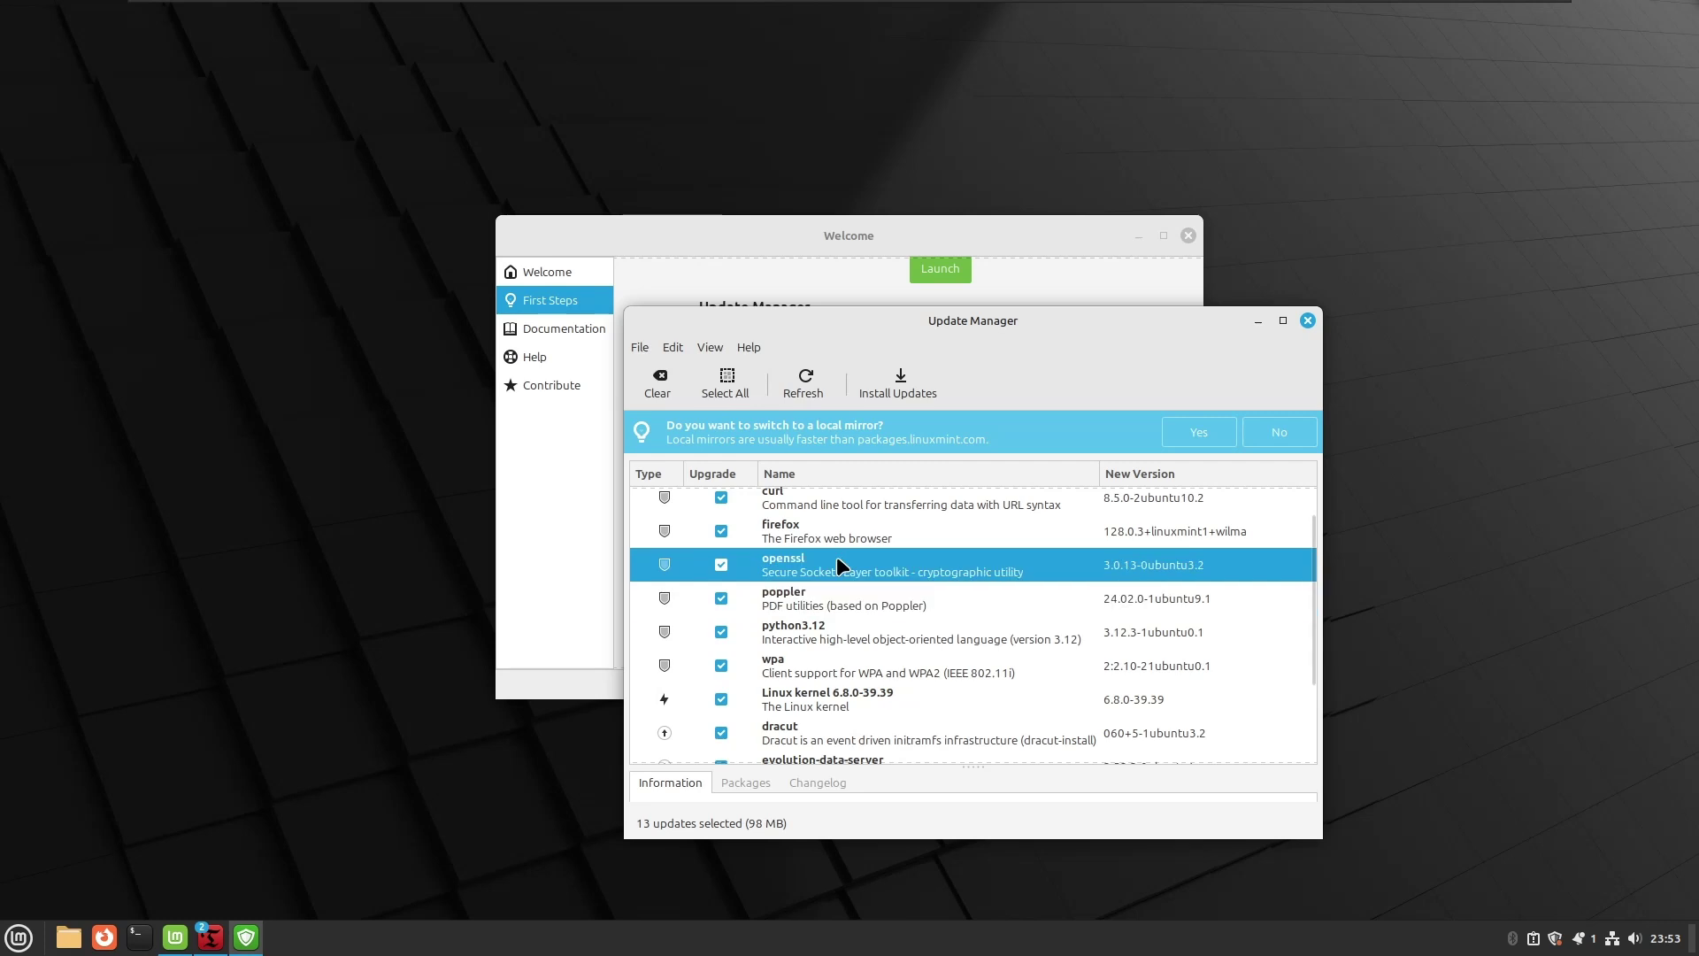
pyautogui.click(845, 535)
pyautogui.scroll(1, 891, 611)
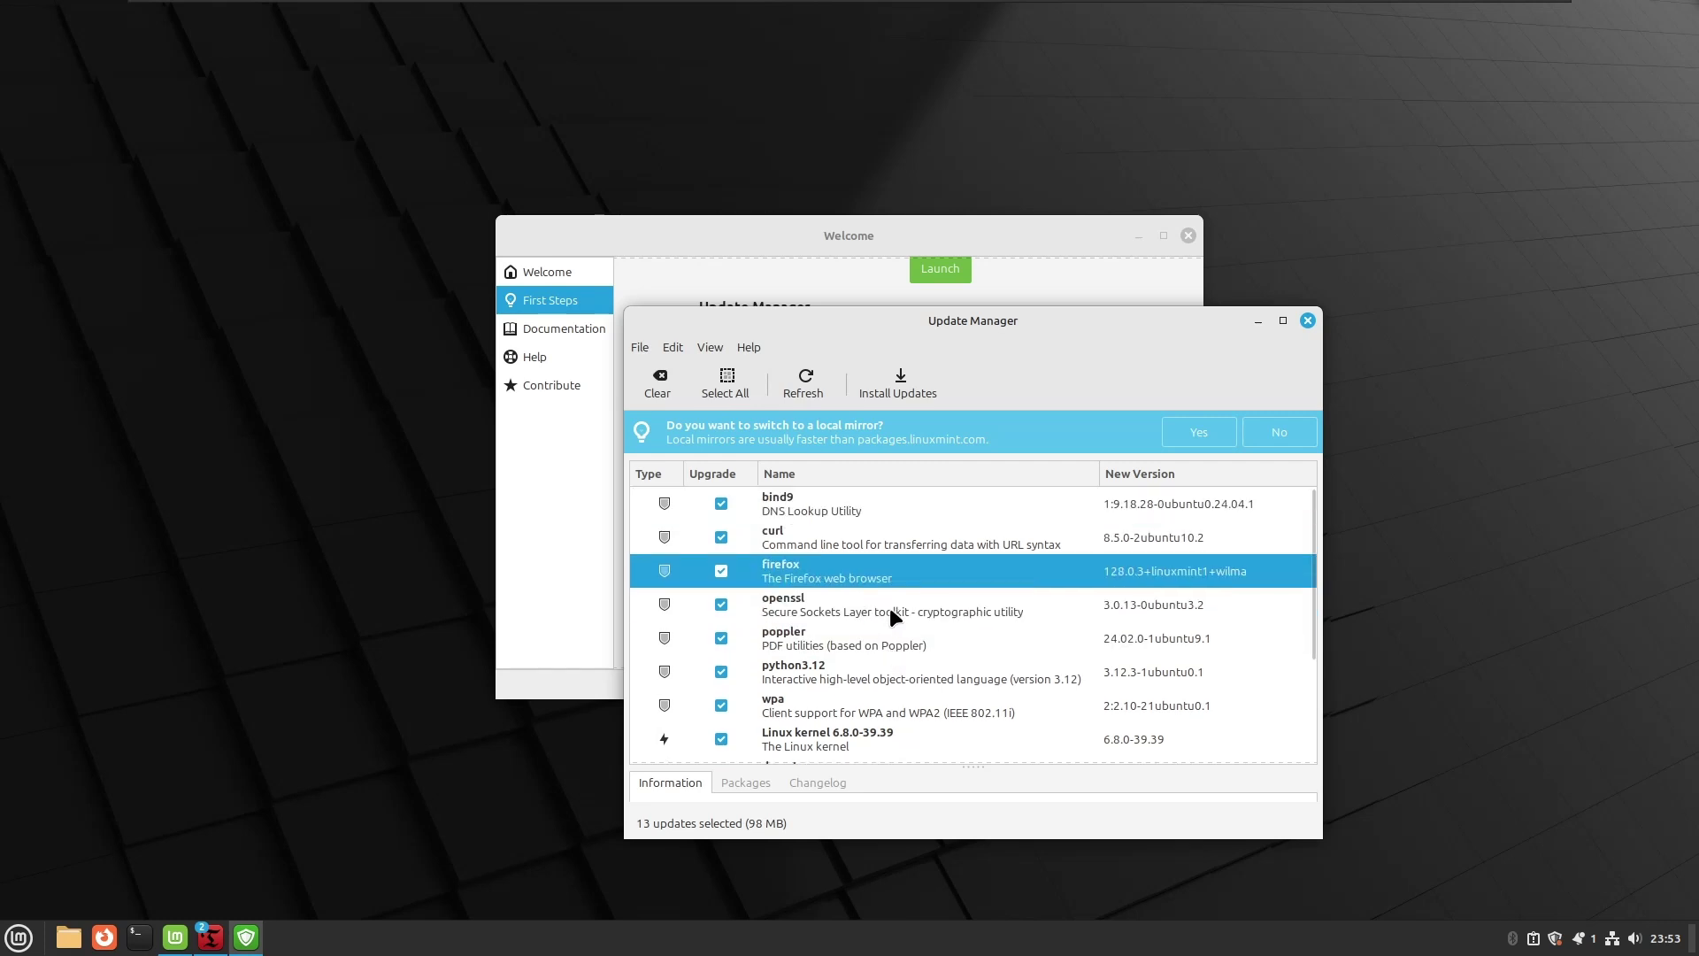
pyautogui.scroll(-3, 891, 611)
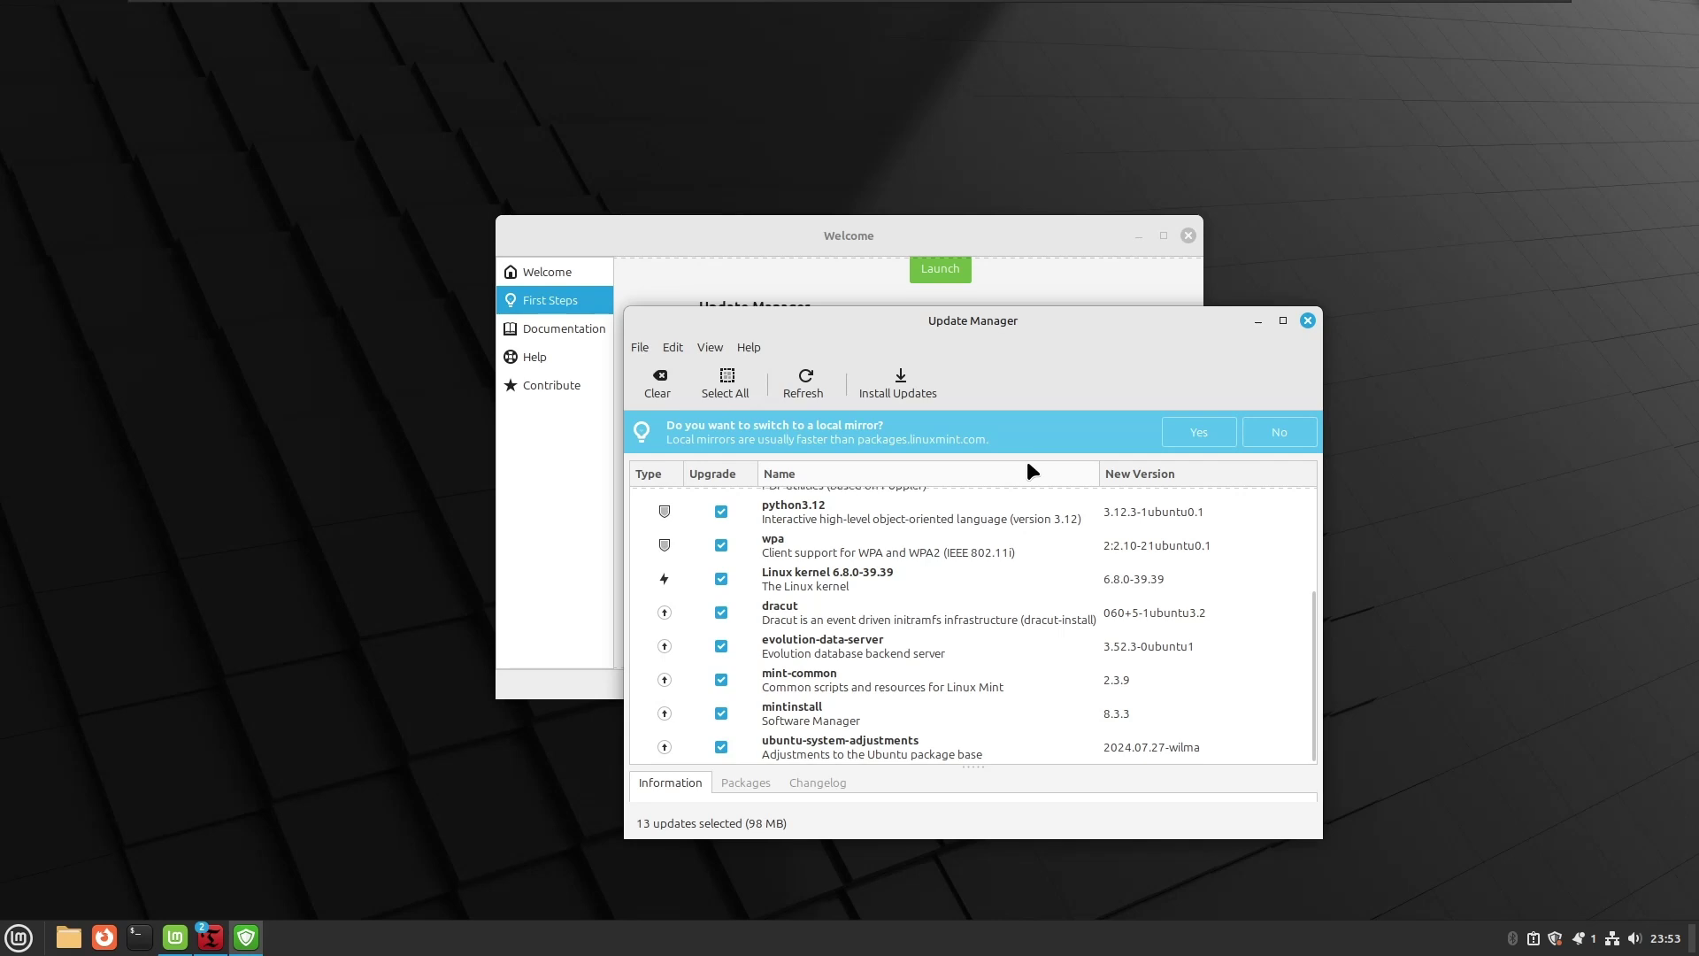
# Accept the suggestion to switch to a local mirror and authenticate Software Sources with the account password.
pyautogui.click(1195, 431)
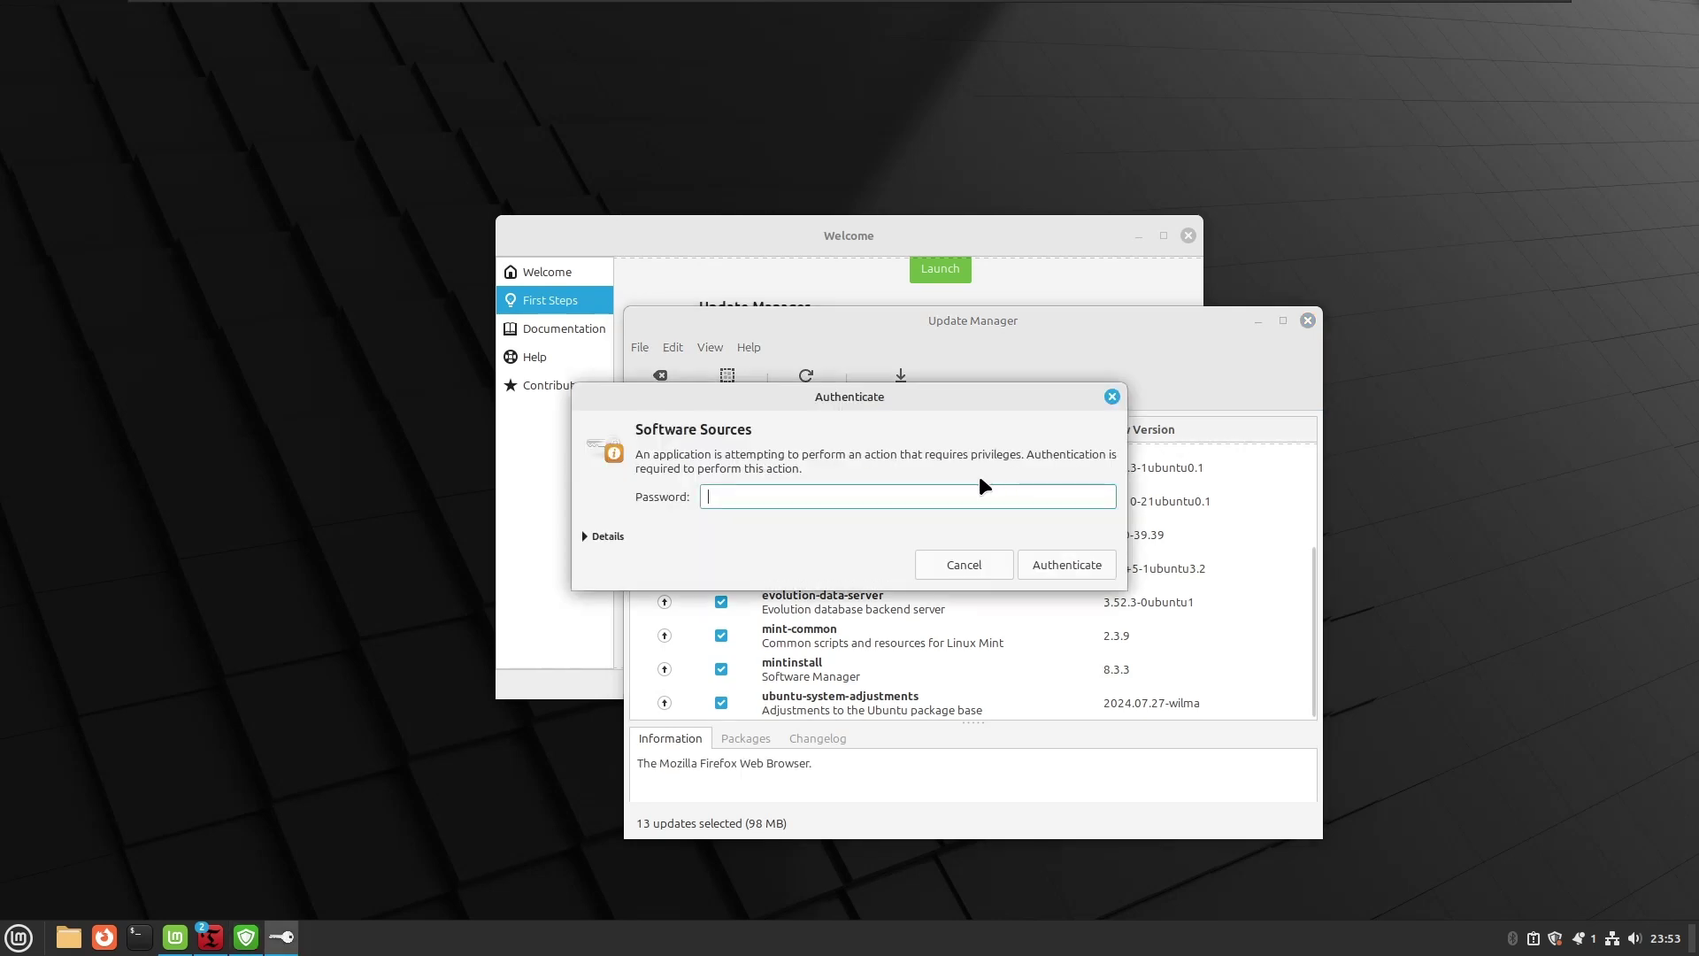
pyautogui.write('•••••••')
pyautogui.press('Return')
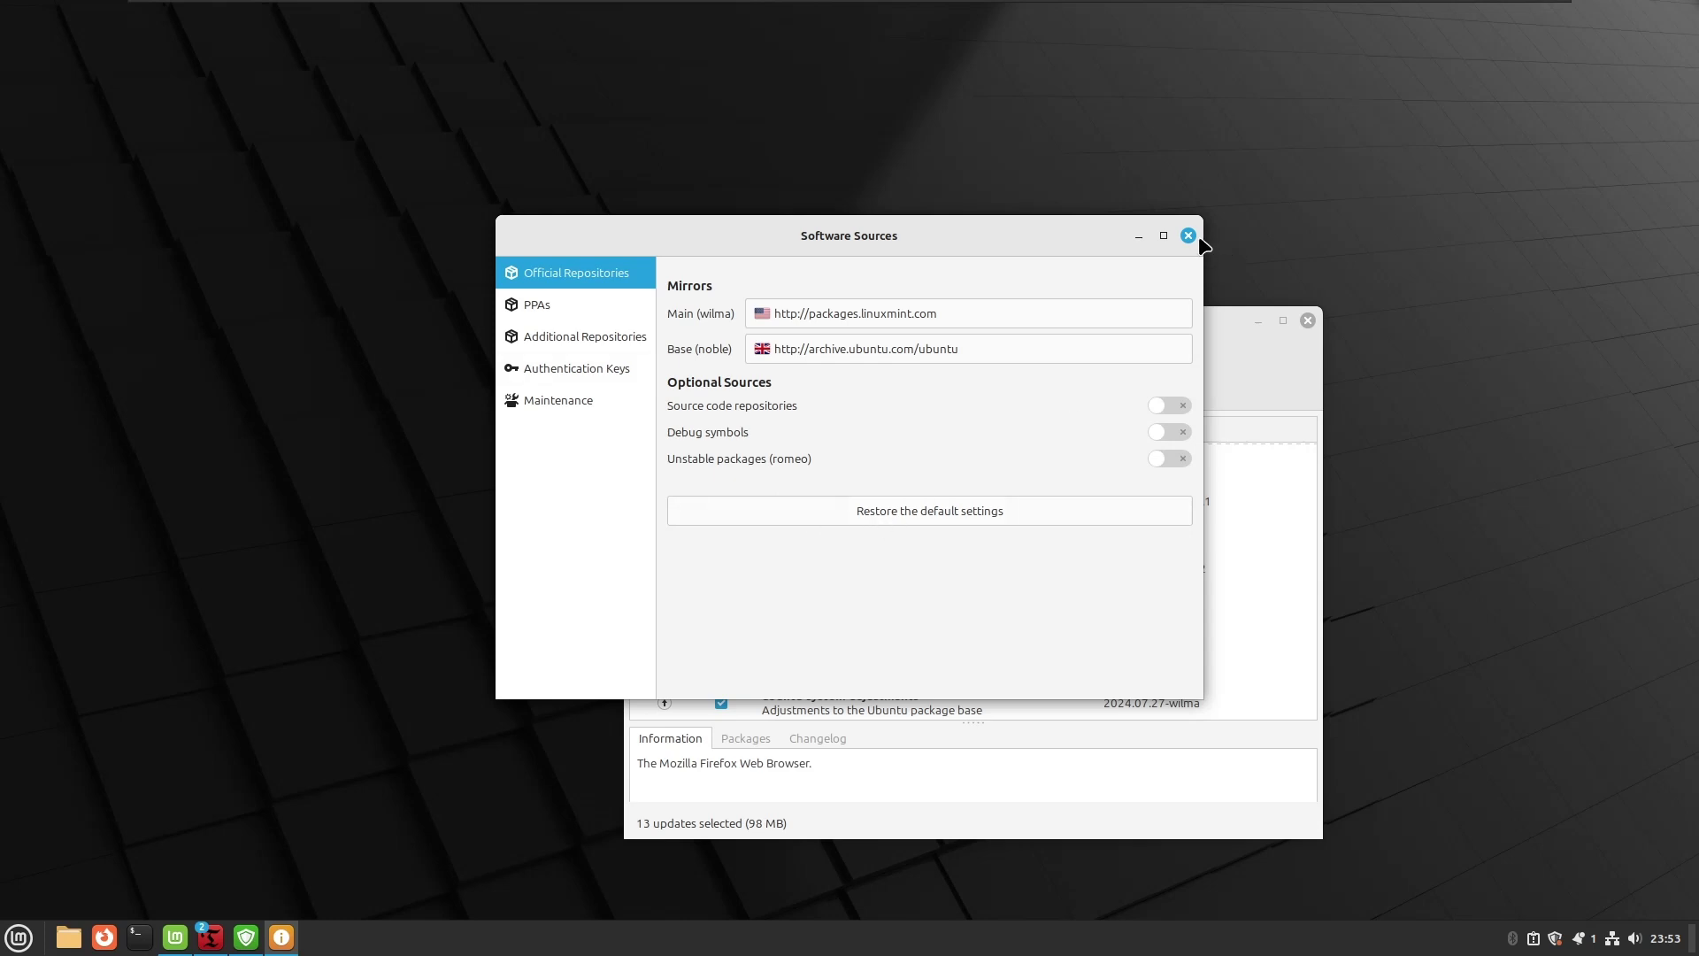
# Review the PPAs, Additional Repositories and Official Repositories pages, try the source code repositories option, and close Software Sources.
pyautogui.click(555, 305)
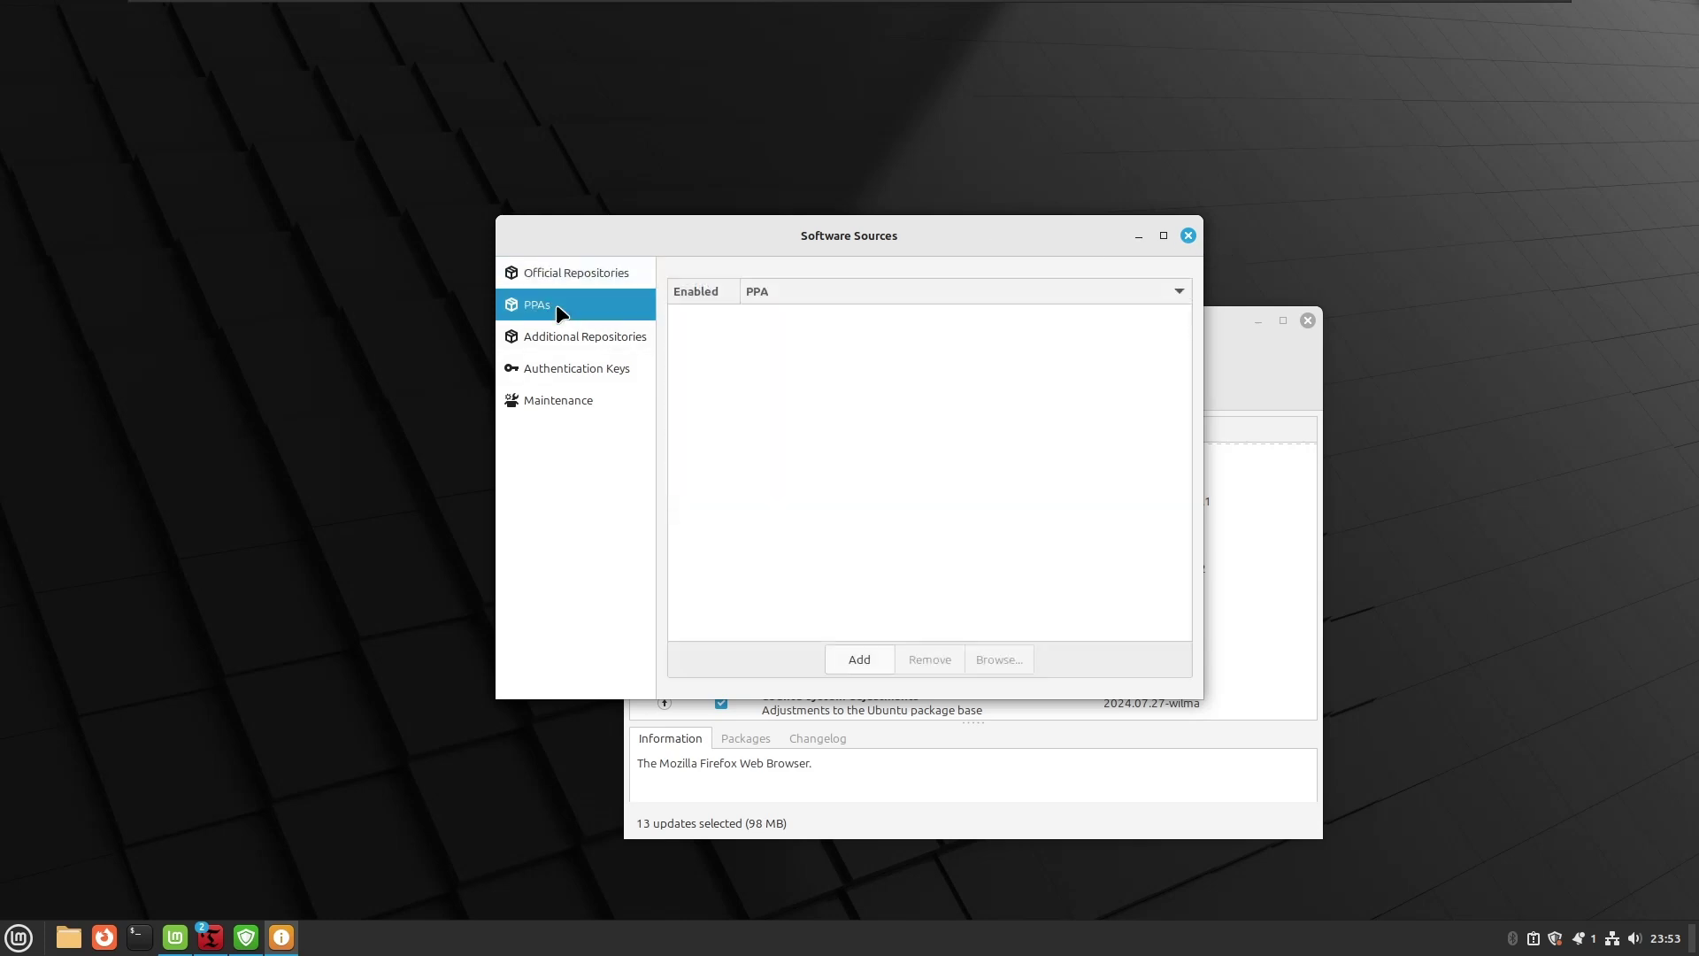
pyautogui.click(560, 339)
pyautogui.click(576, 272)
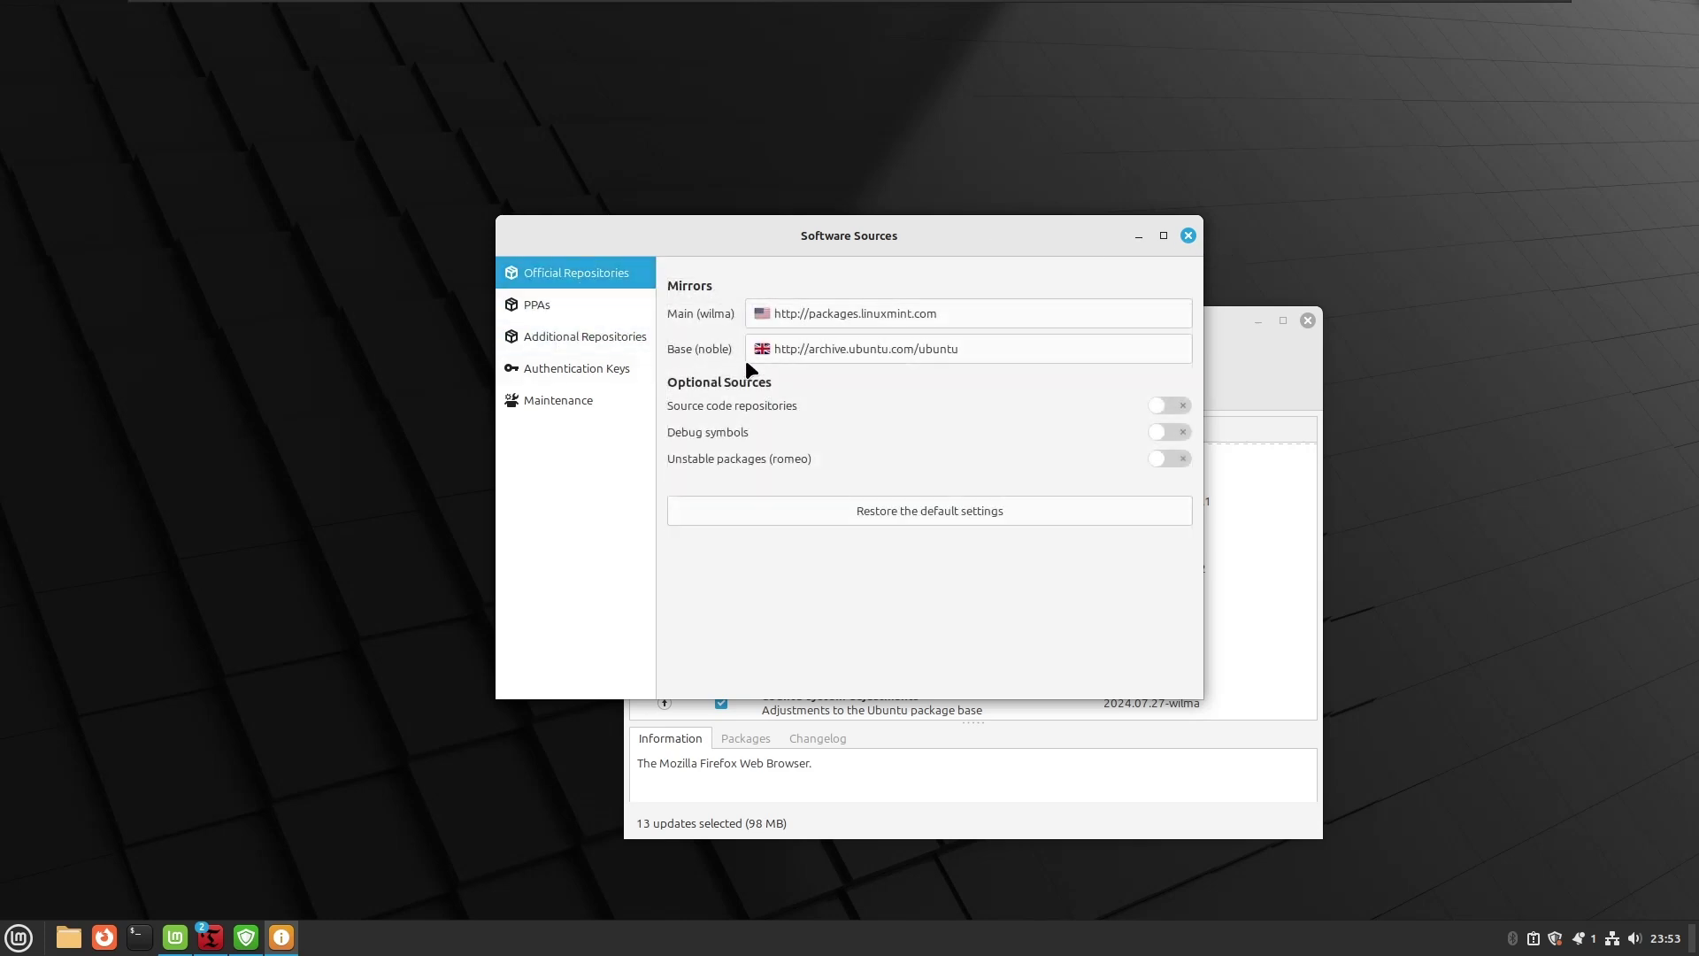
pyautogui.click(1185, 405)
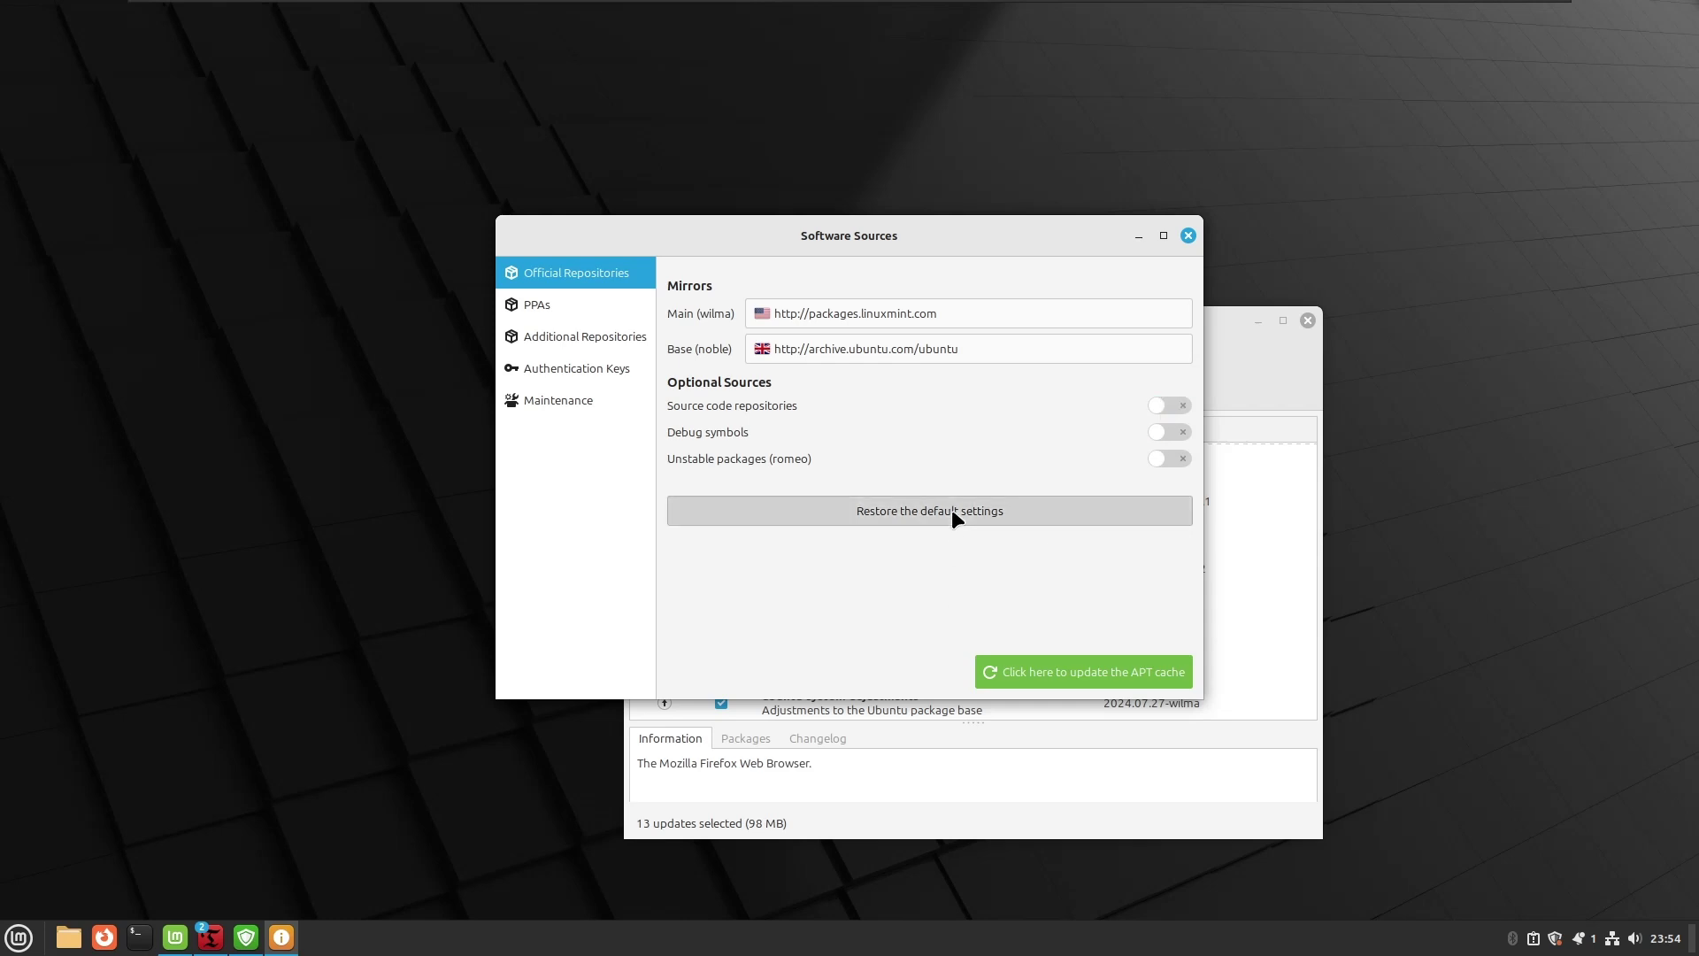
pyautogui.click(1188, 237)
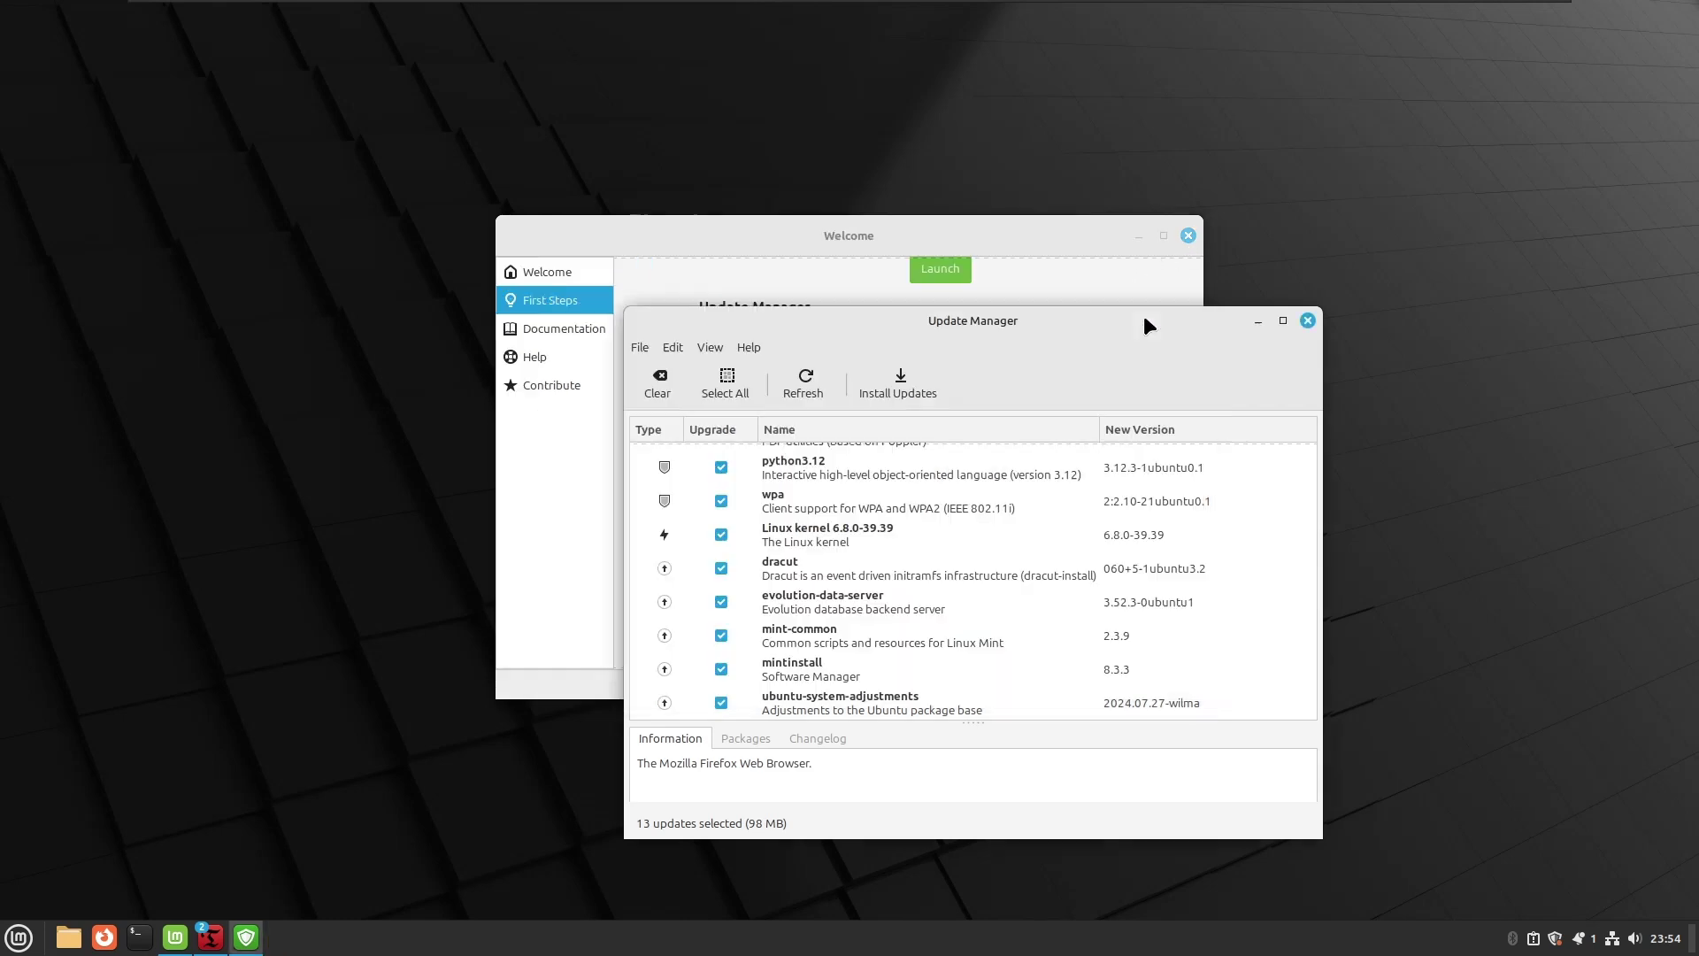
# Install the selected updates, accepting the additional package changes and authenticating with the account password.
pyautogui.click(895, 382)
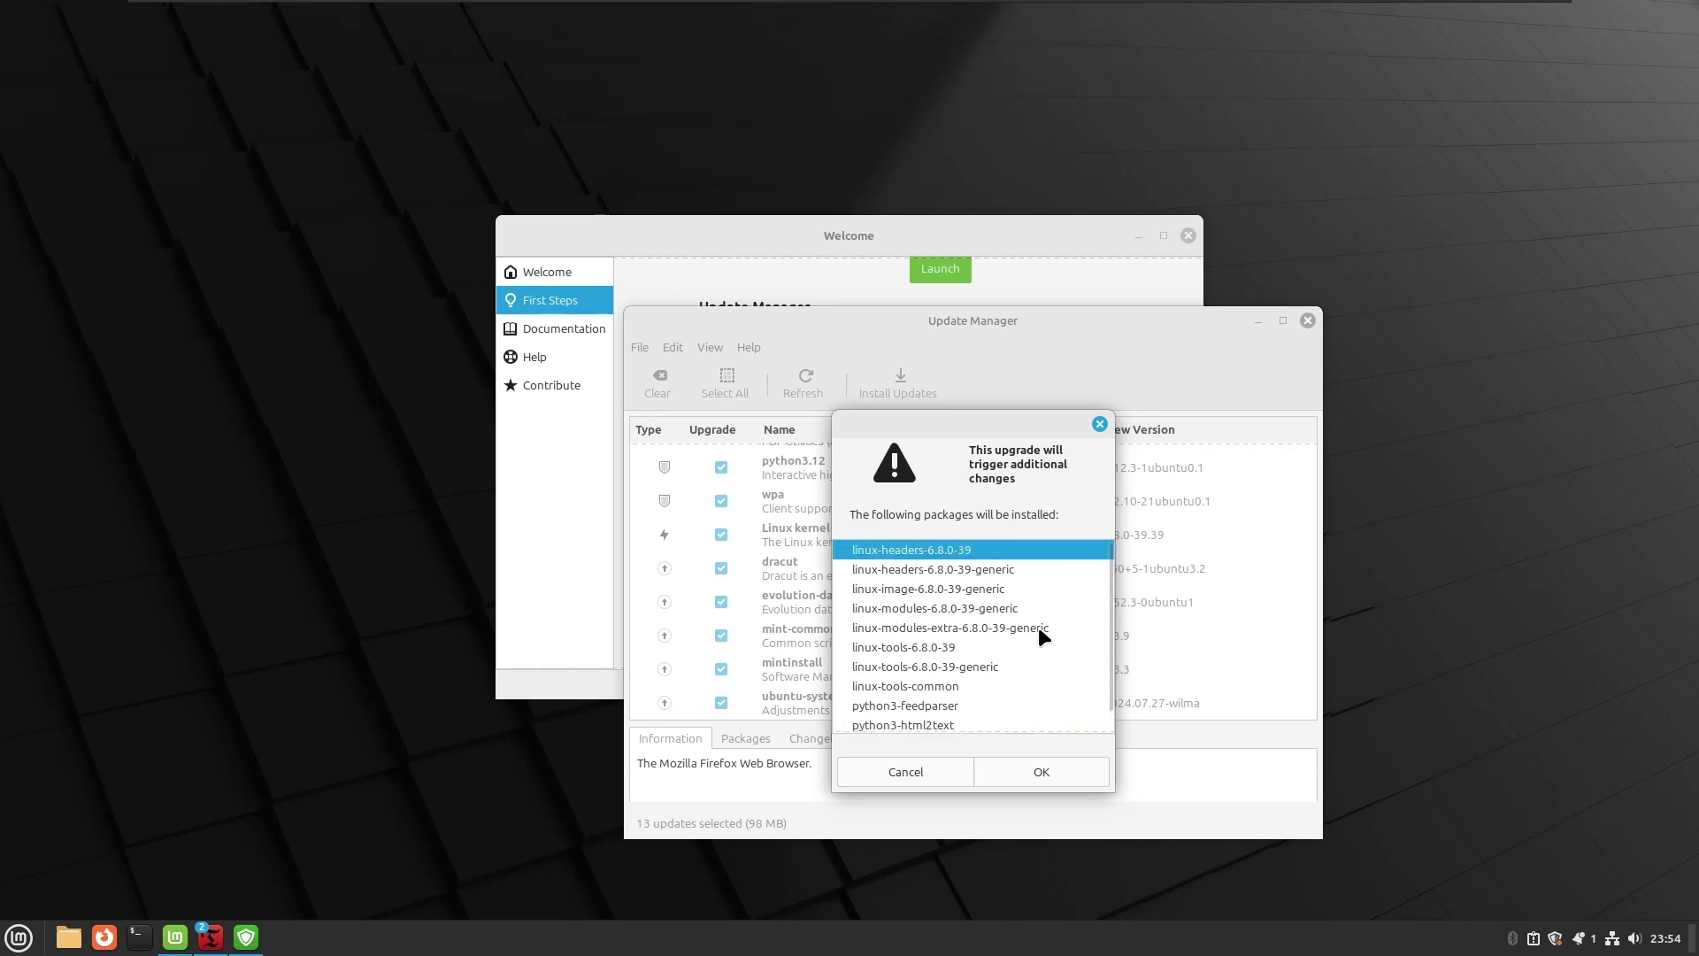
pyautogui.click(1039, 783)
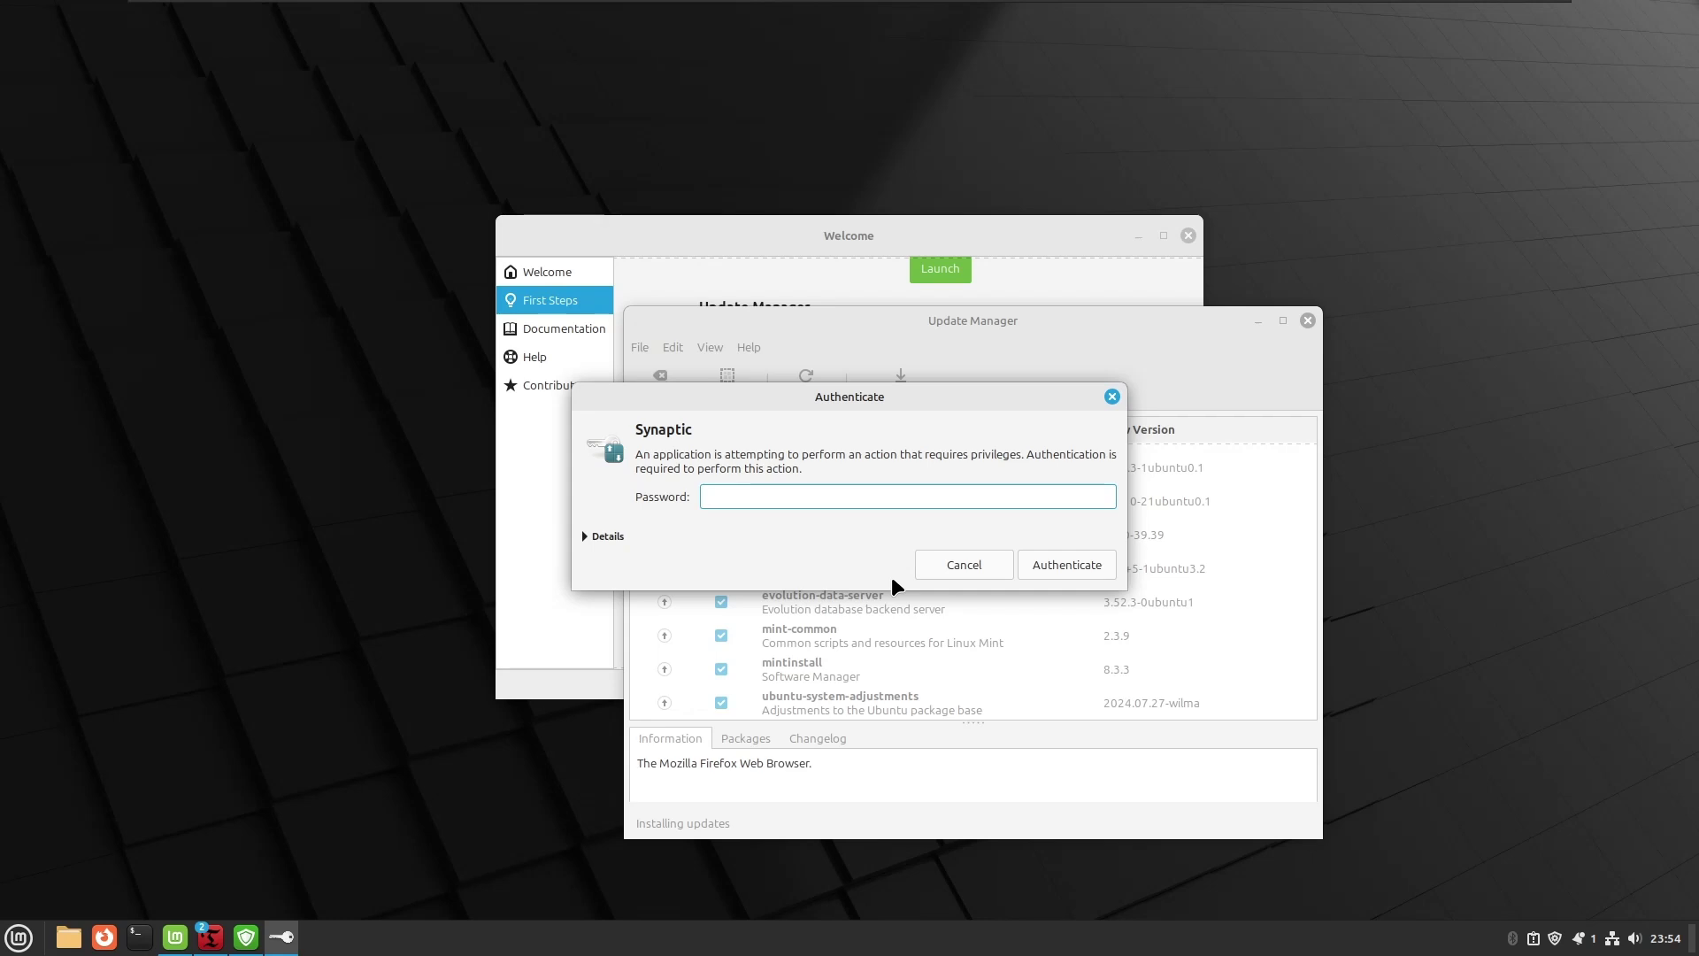
pyautogui.write('••••••••••')
pyautogui.press('Return')
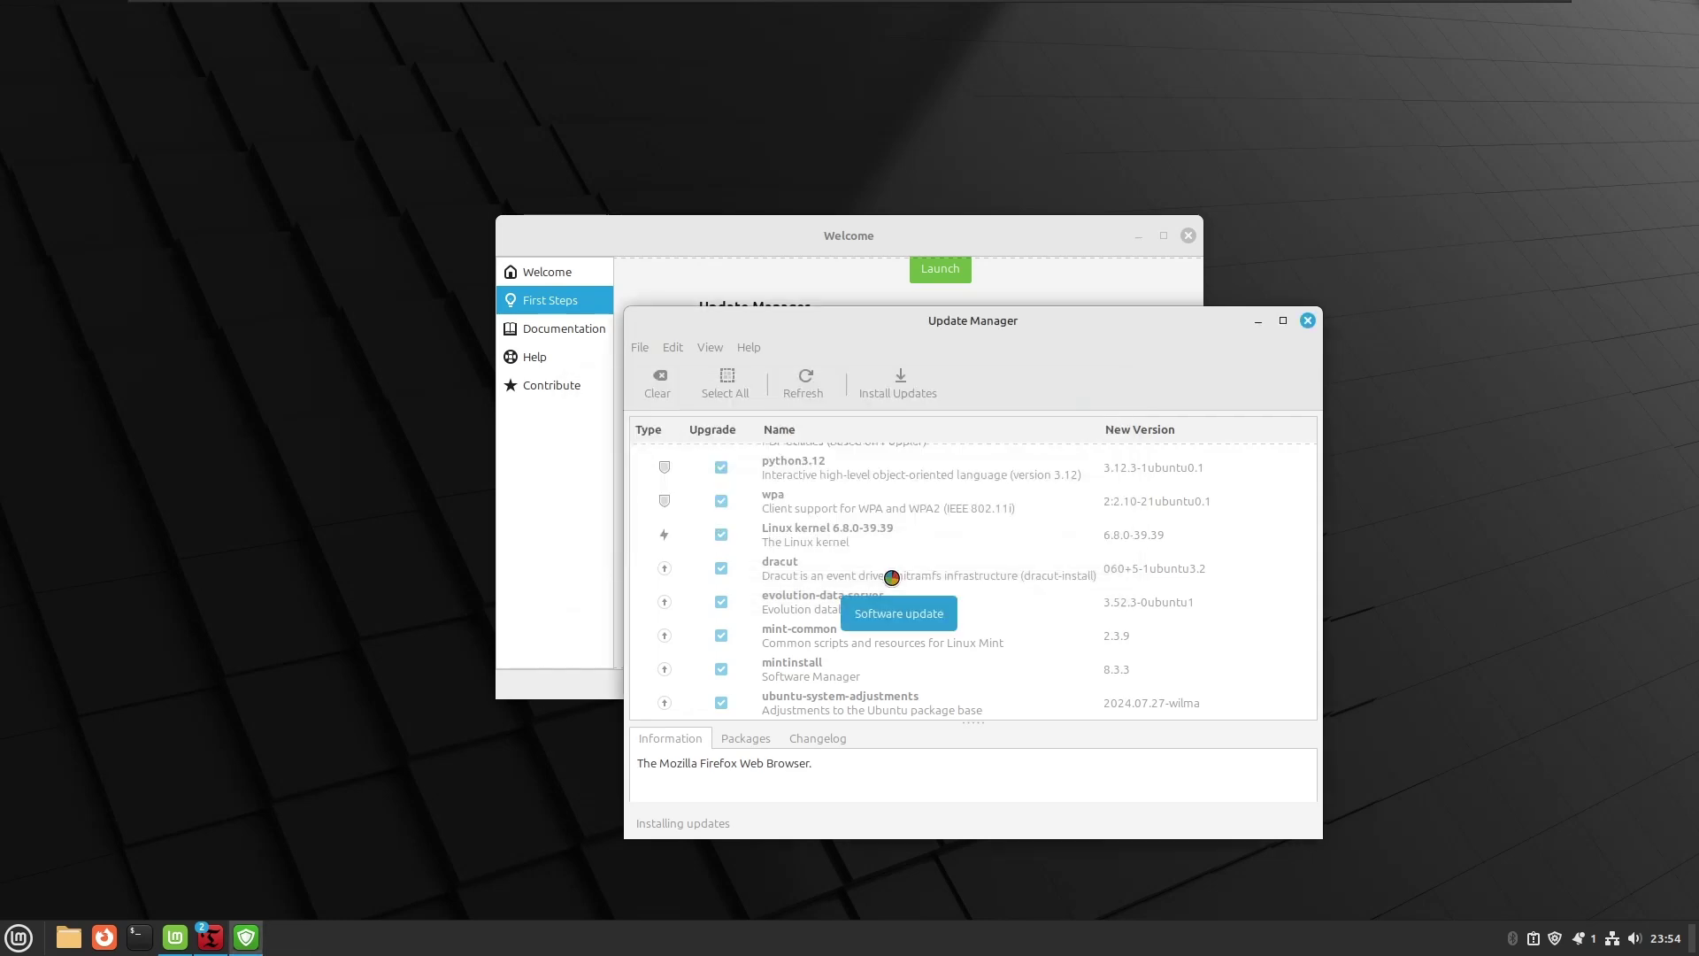
# Launch System Settings from First Steps and look through its Appearance, Preferences, Hardware and Administration categories.
pyautogui.click(719, 270)
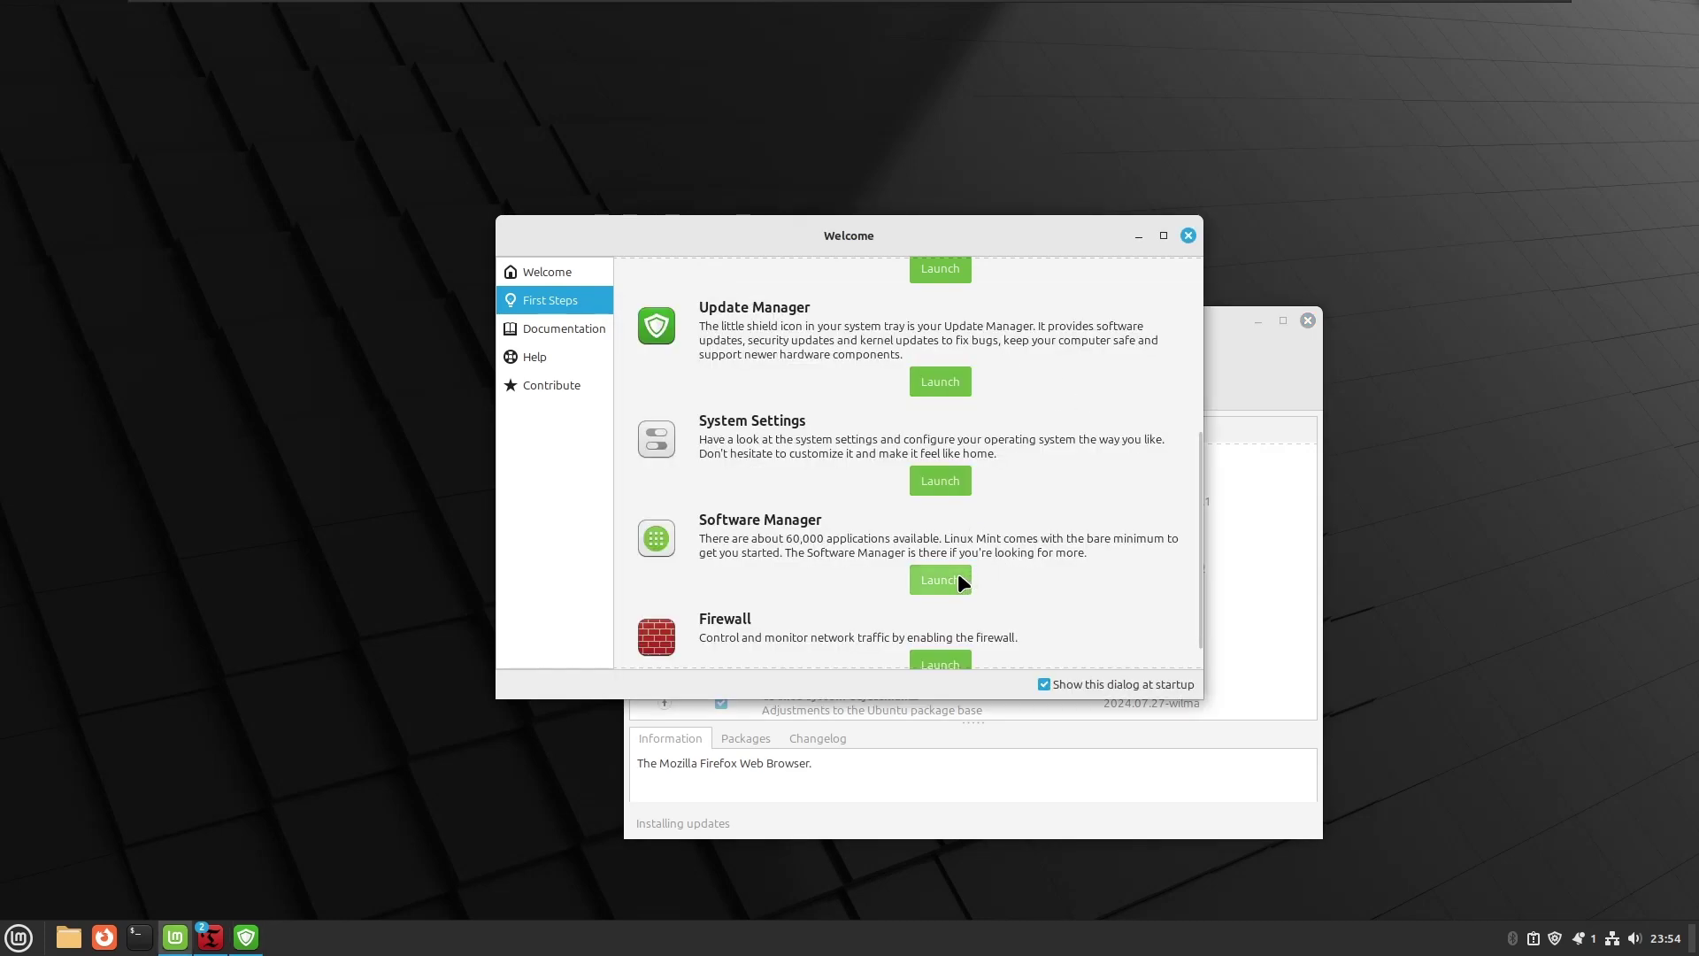
pyautogui.click(943, 480)
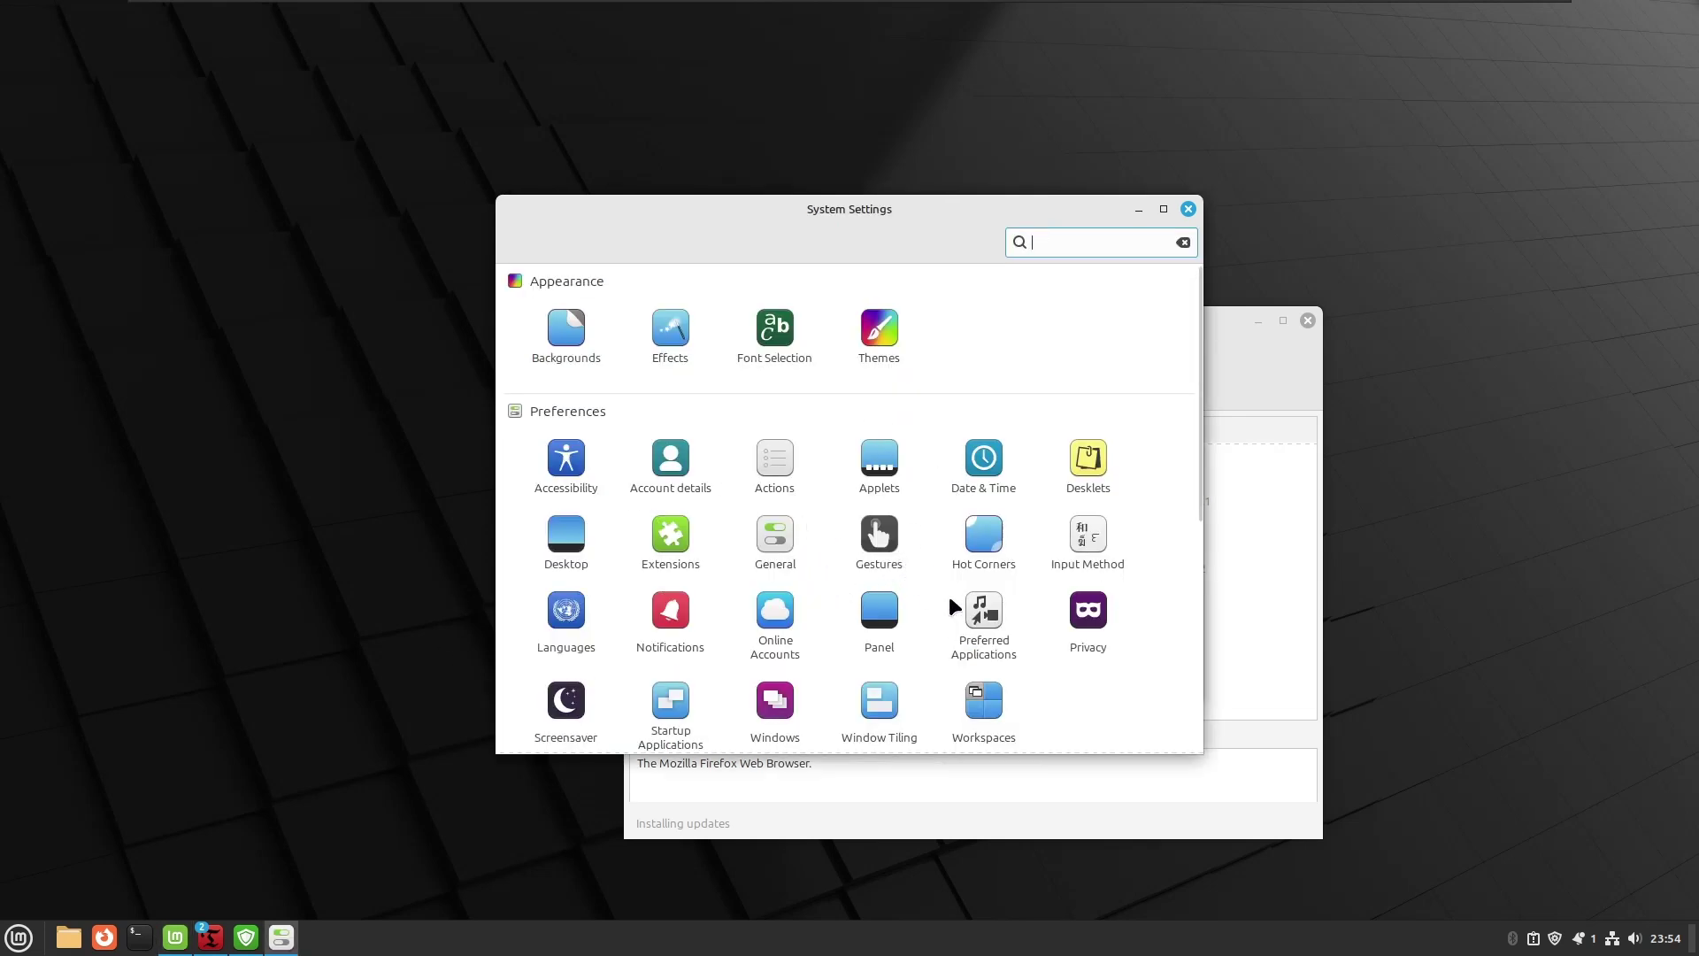
pyautogui.scroll(-5, 950, 600)
pyautogui.scroll(5, 950, 602)
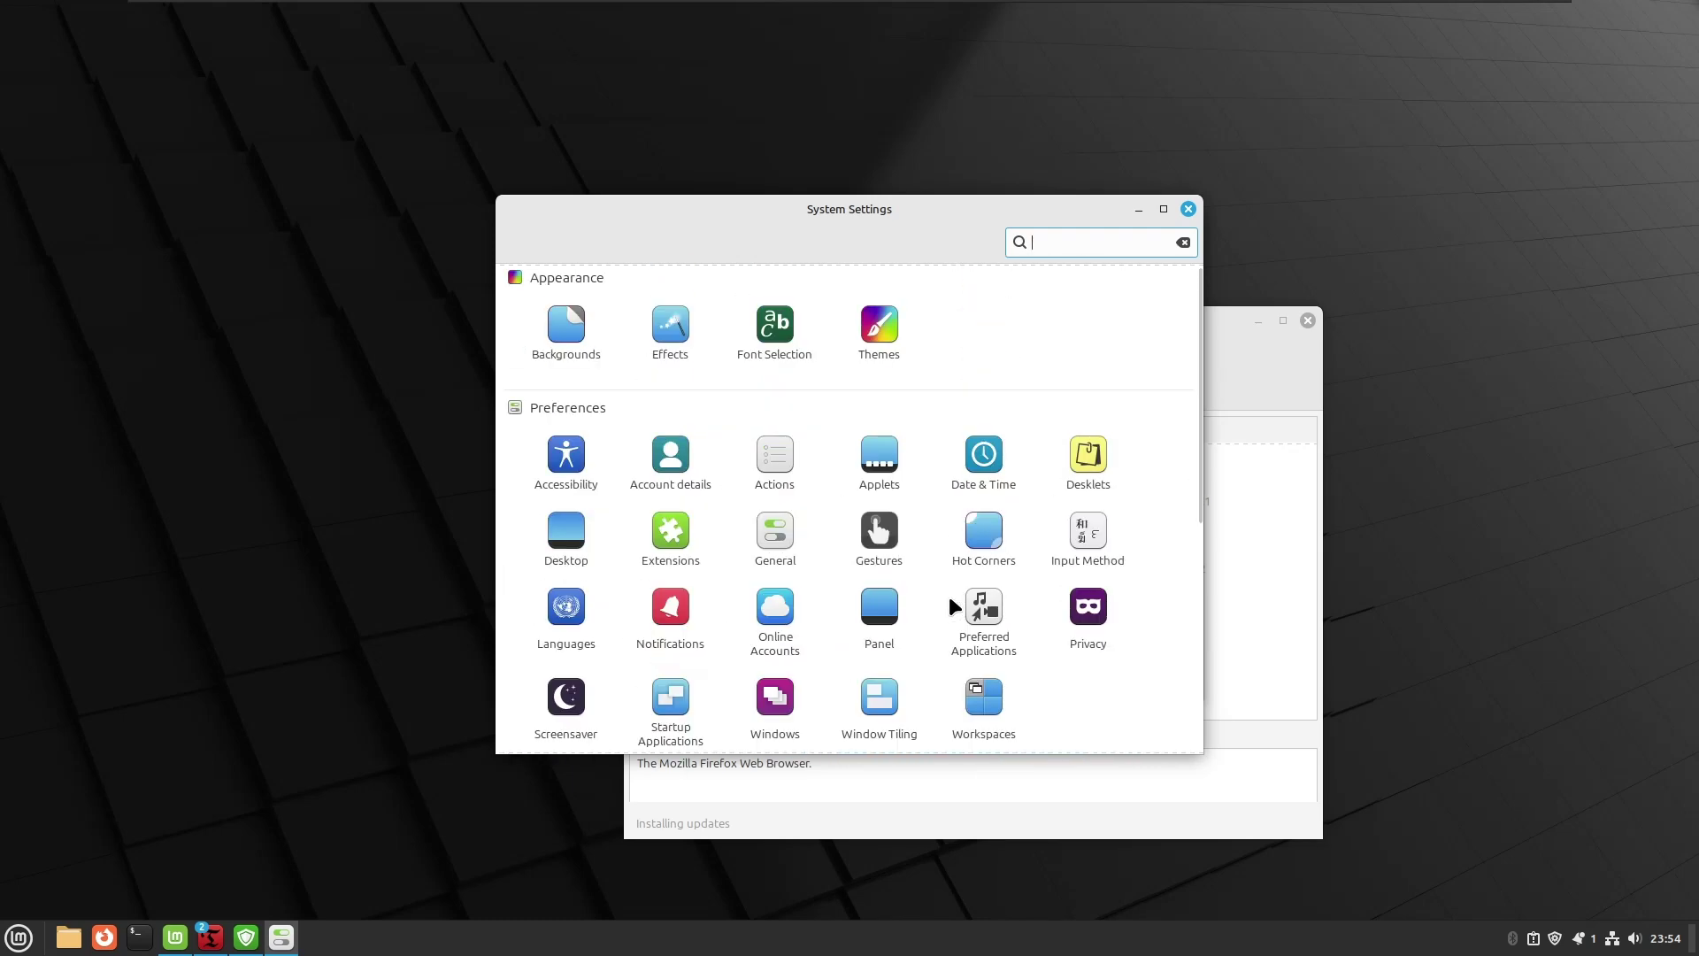
pyautogui.scroll(-3, 949, 597)
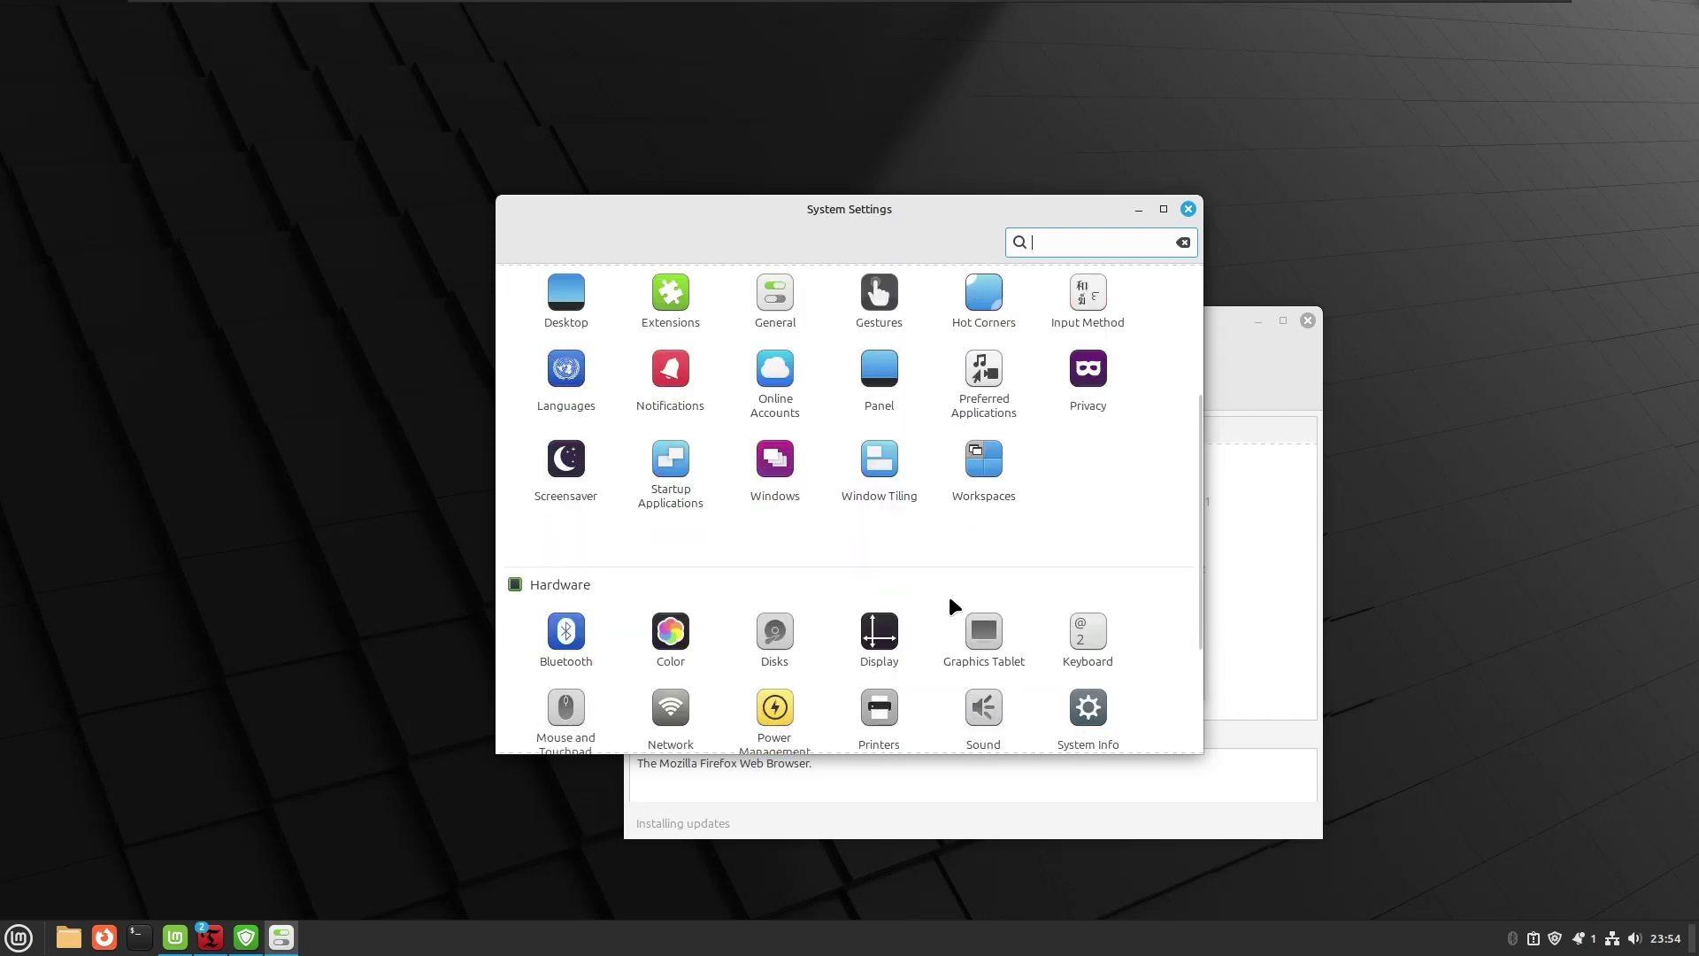
pyautogui.scroll(-3, 949, 600)
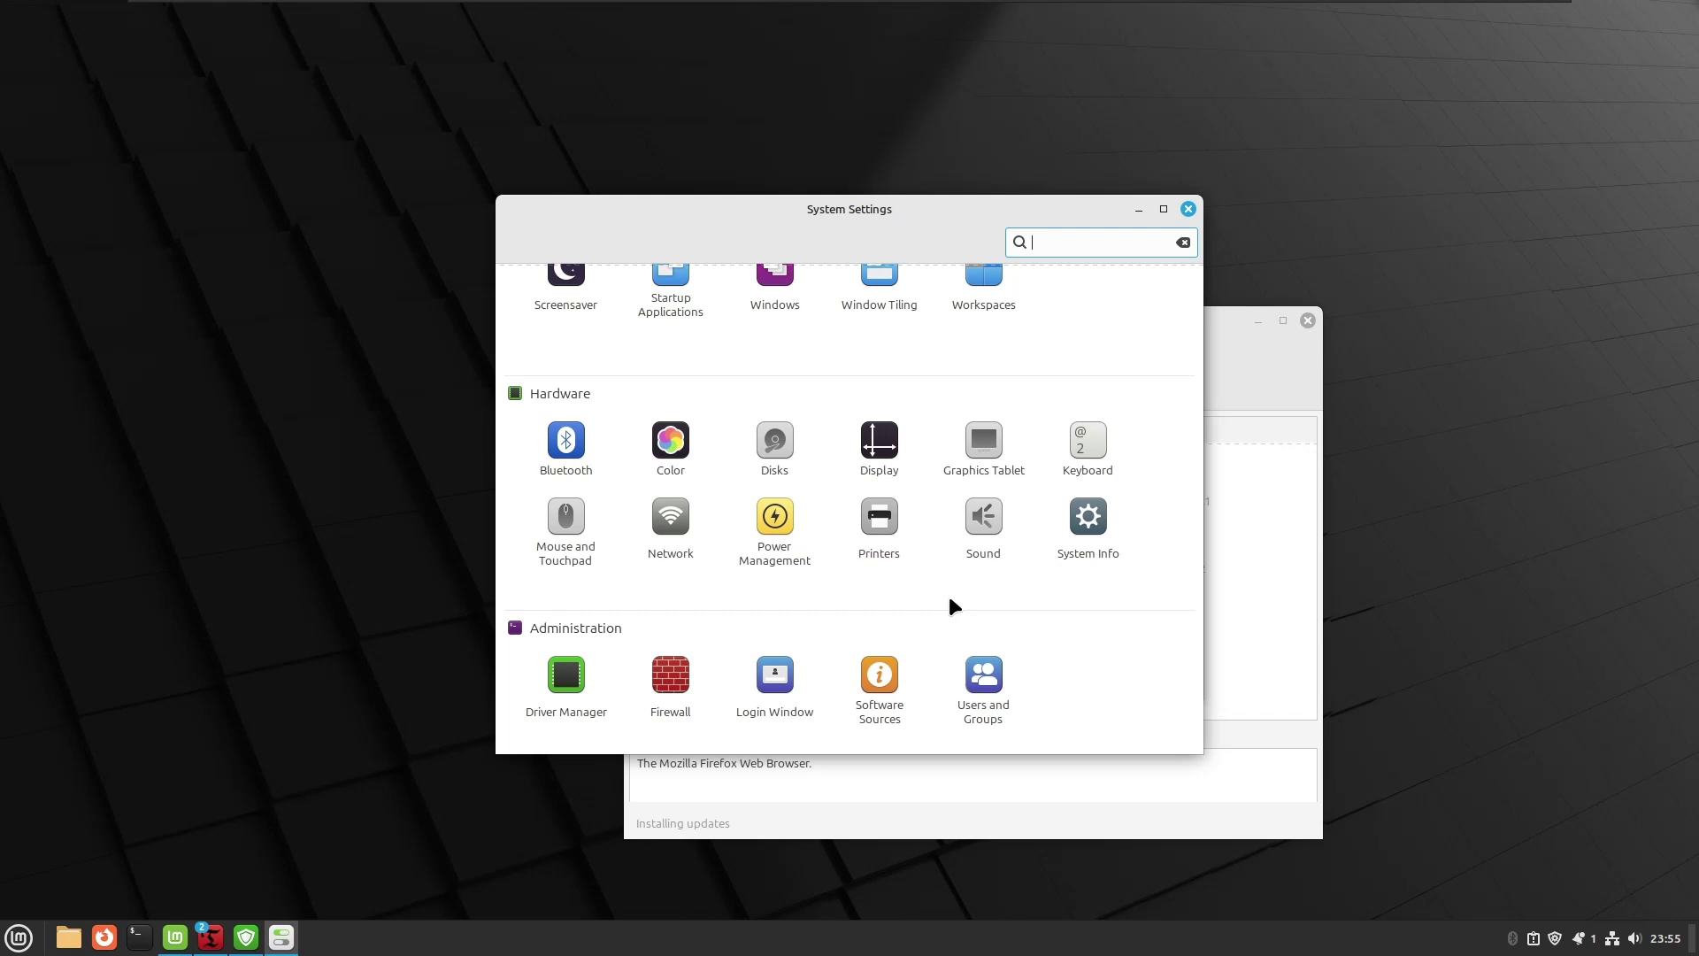
pyautogui.scroll(1, 949, 605)
pyautogui.scroll(4, 950, 604)
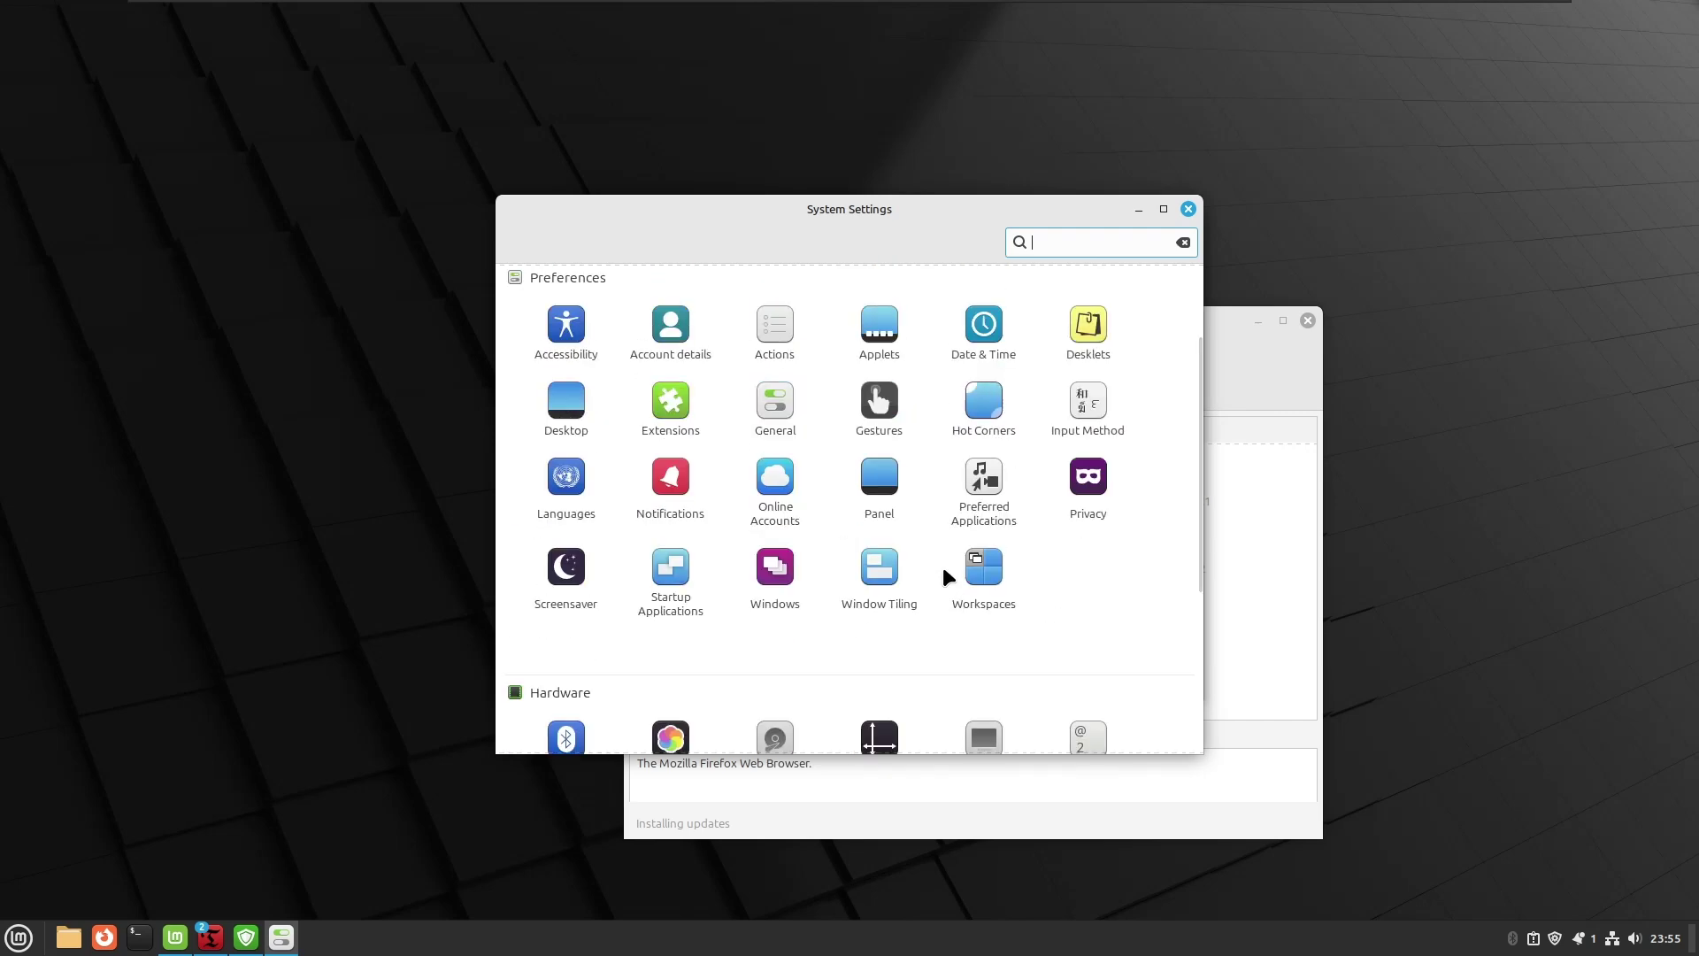
# View the Account details settings and the Desktop settings, including the desktop layout choices, and return to the settings overview.
pyautogui.click(671, 340)
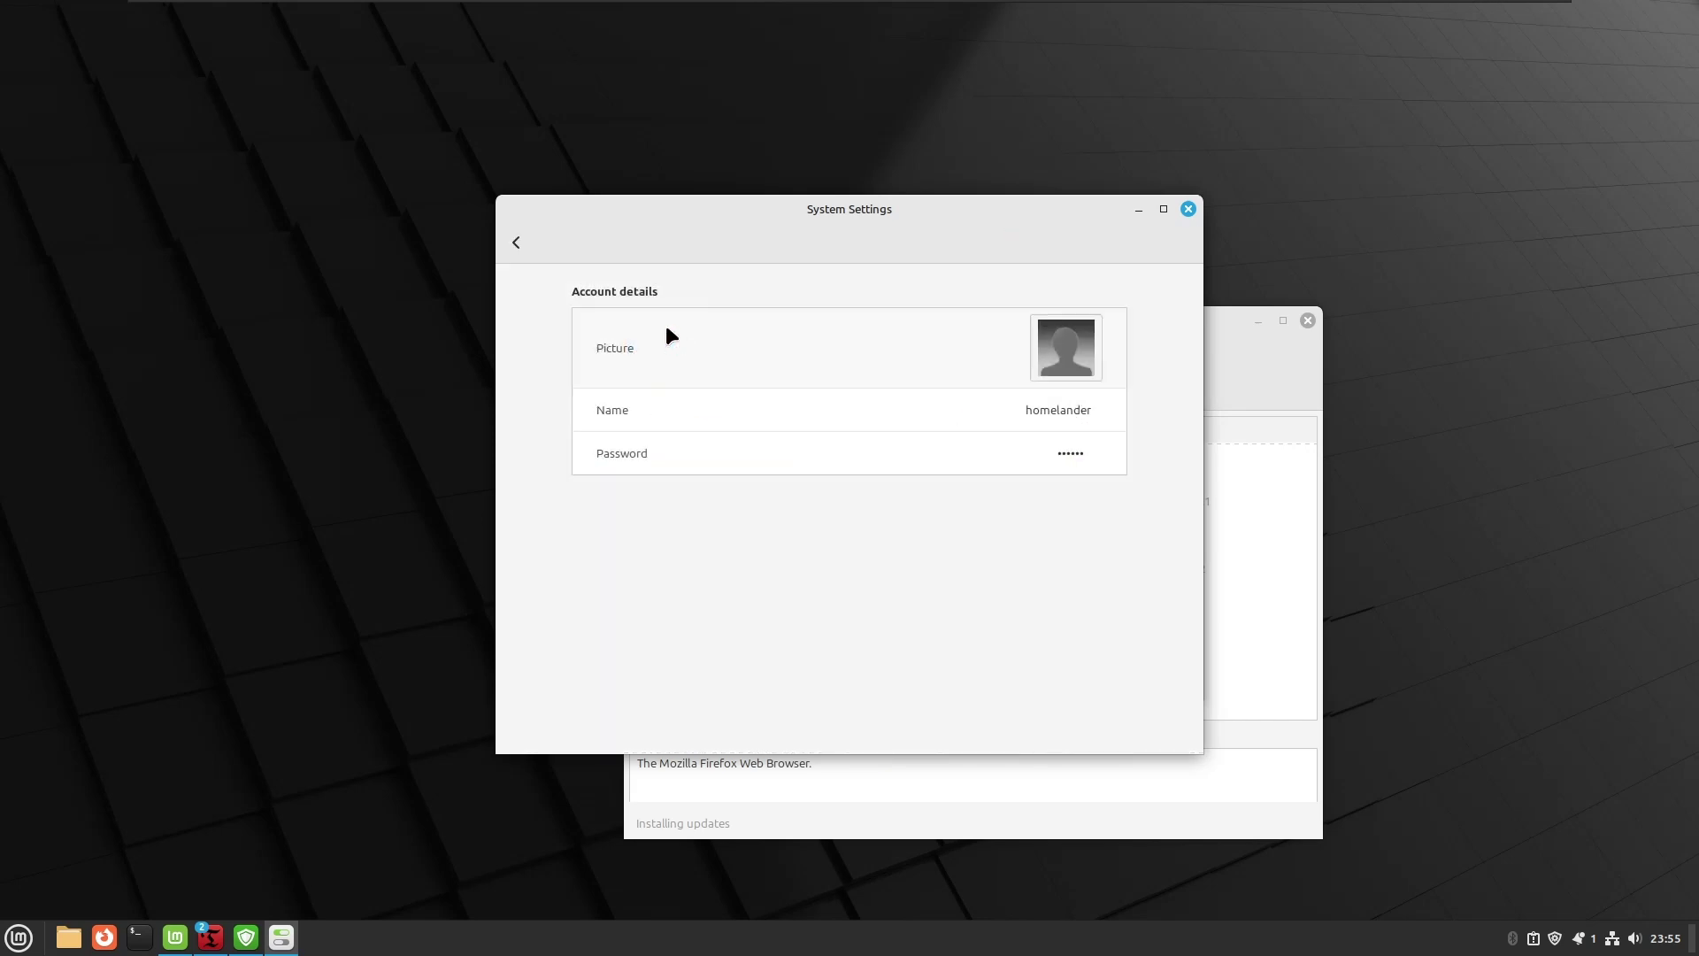
pyautogui.click(516, 244)
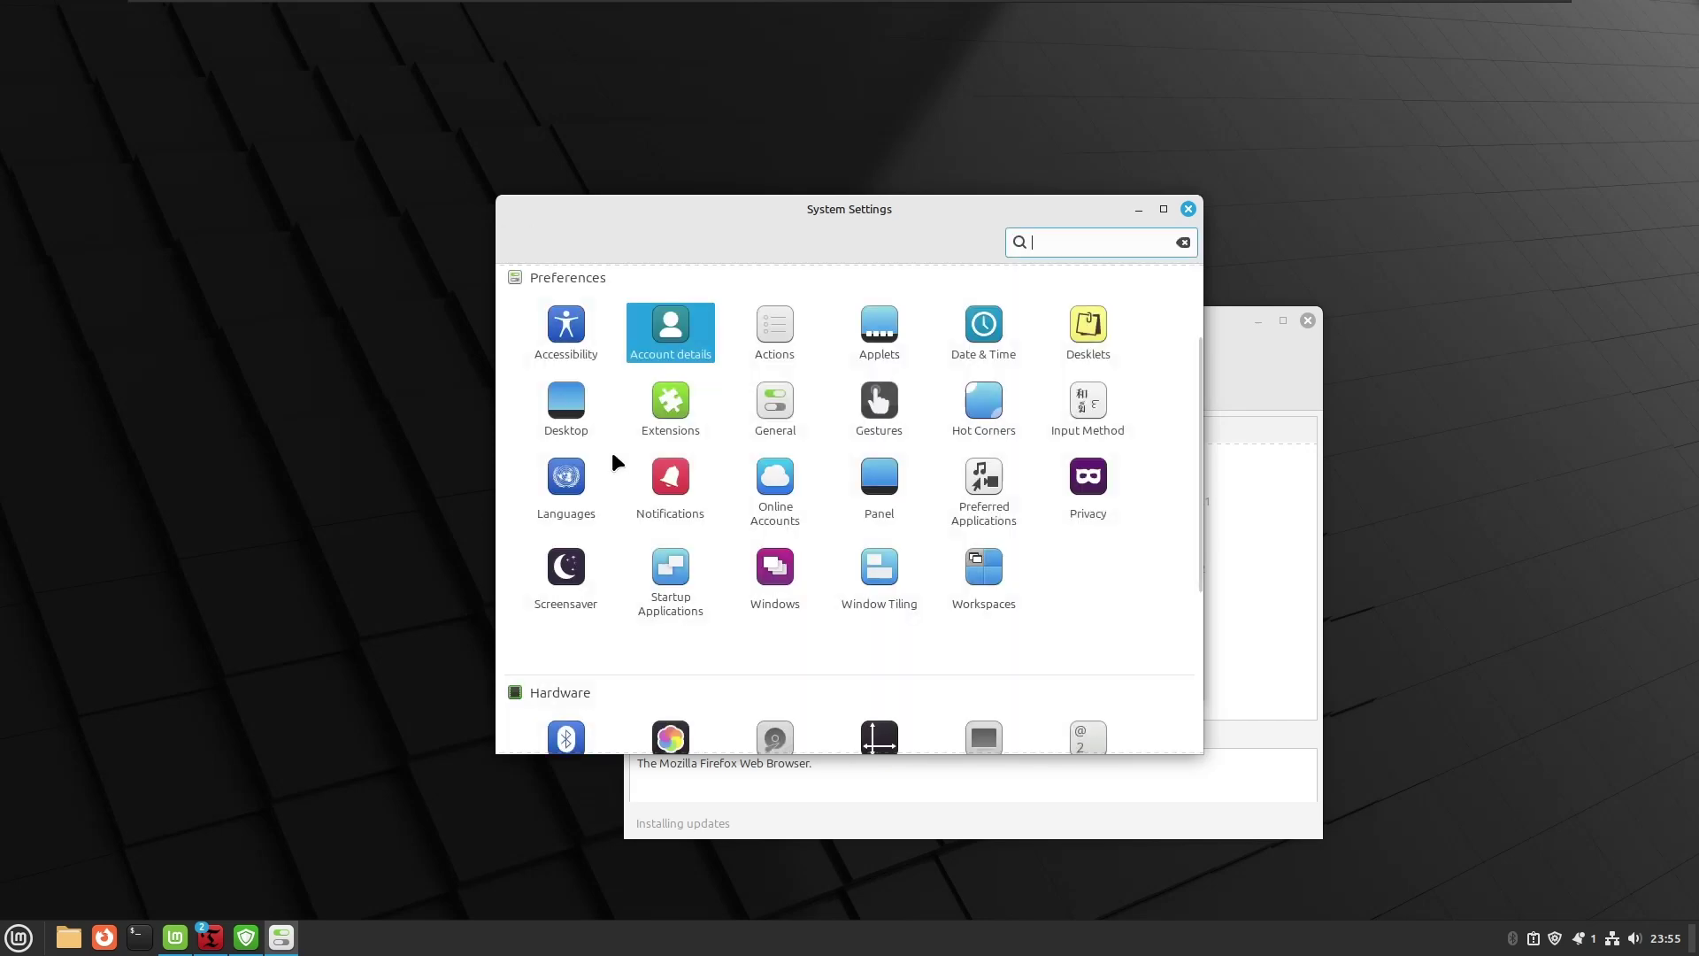
pyautogui.click(579, 409)
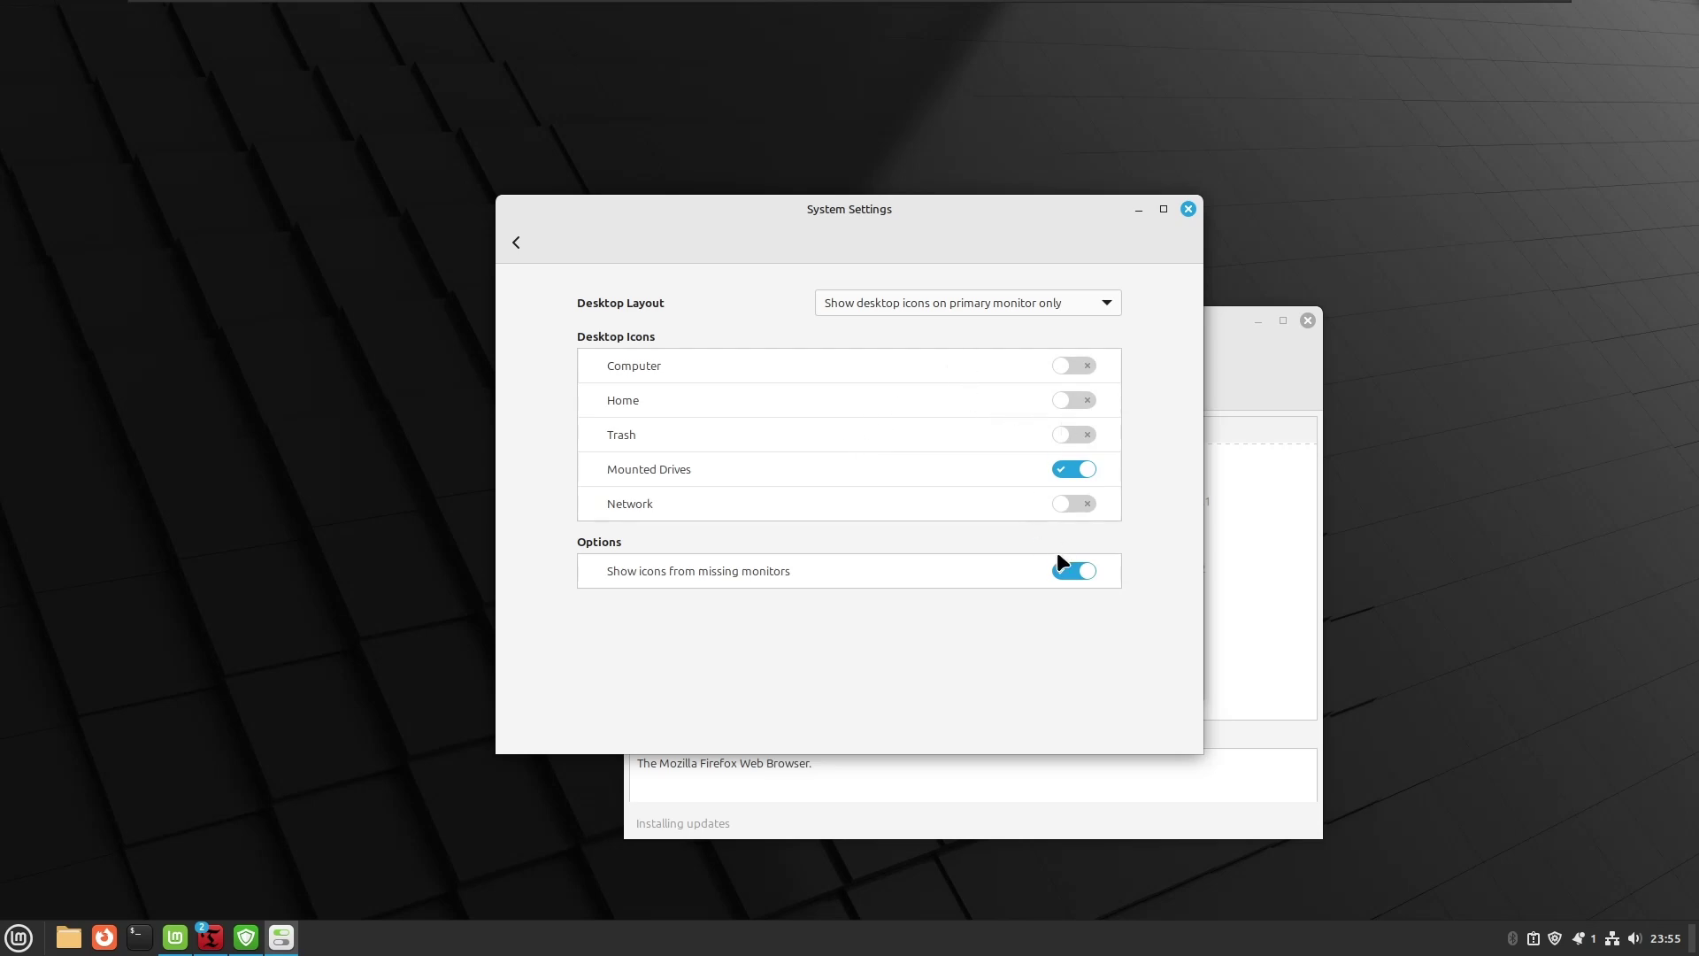
pyautogui.click(1069, 306)
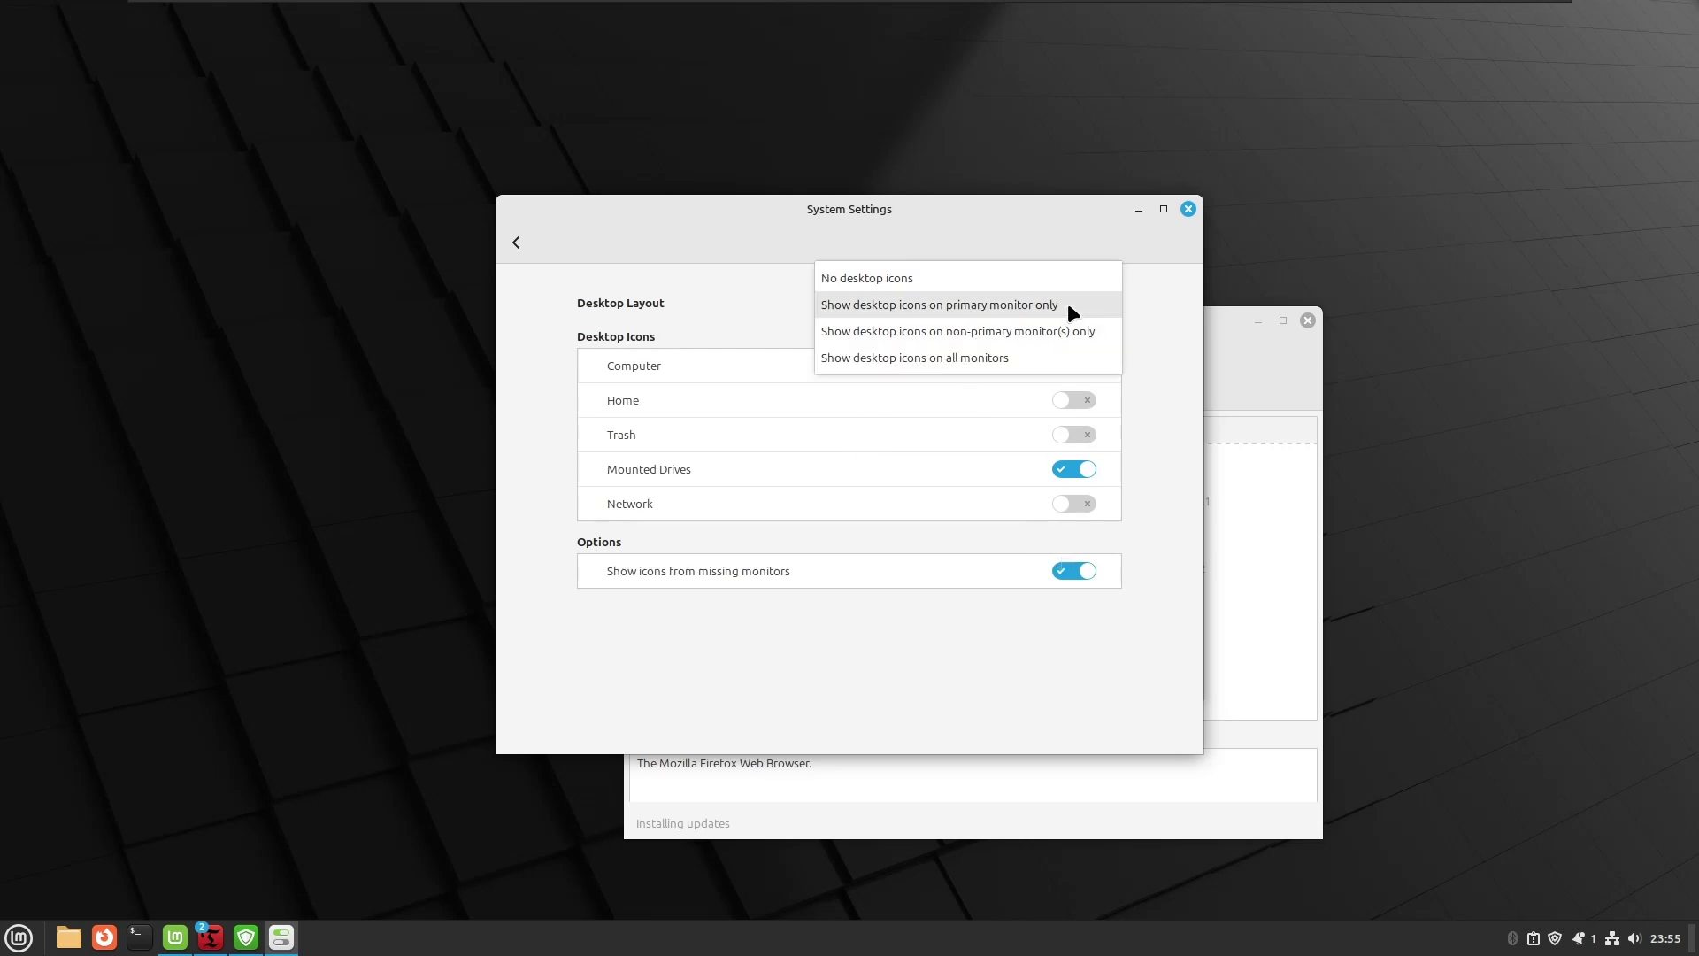
pyautogui.click(512, 246)
pyautogui.click(511, 246)
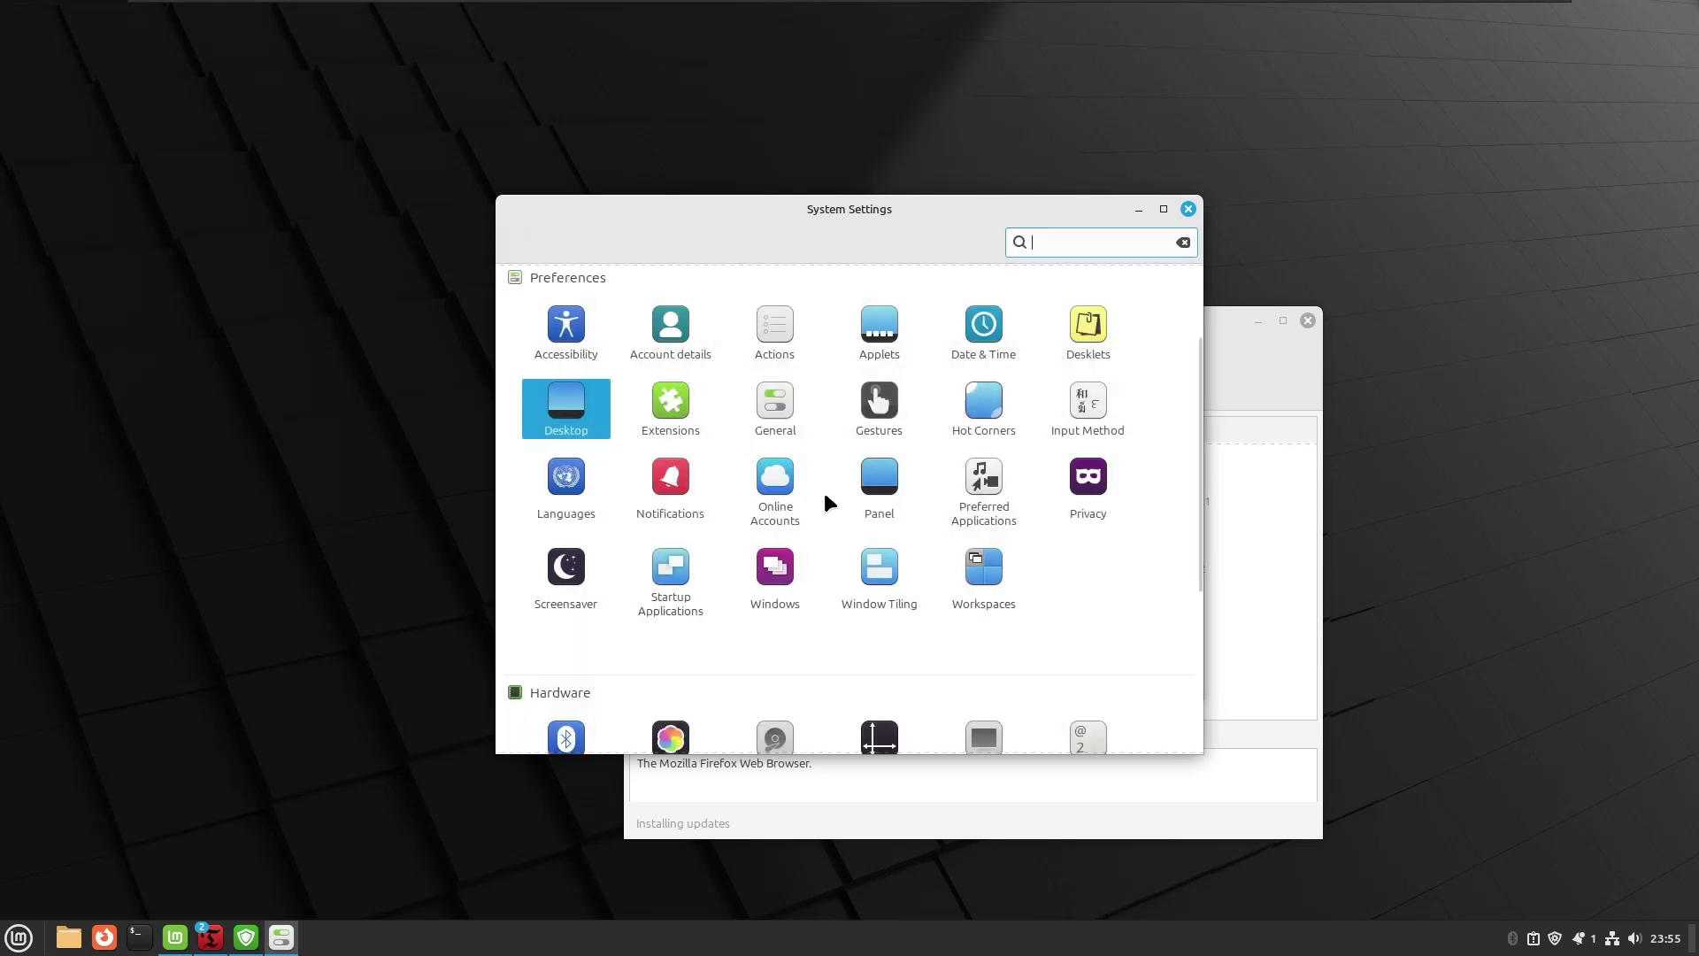
# Examine the System Info page under Hardware and return to the settings overview.
pyautogui.scroll(-5, 826, 499)
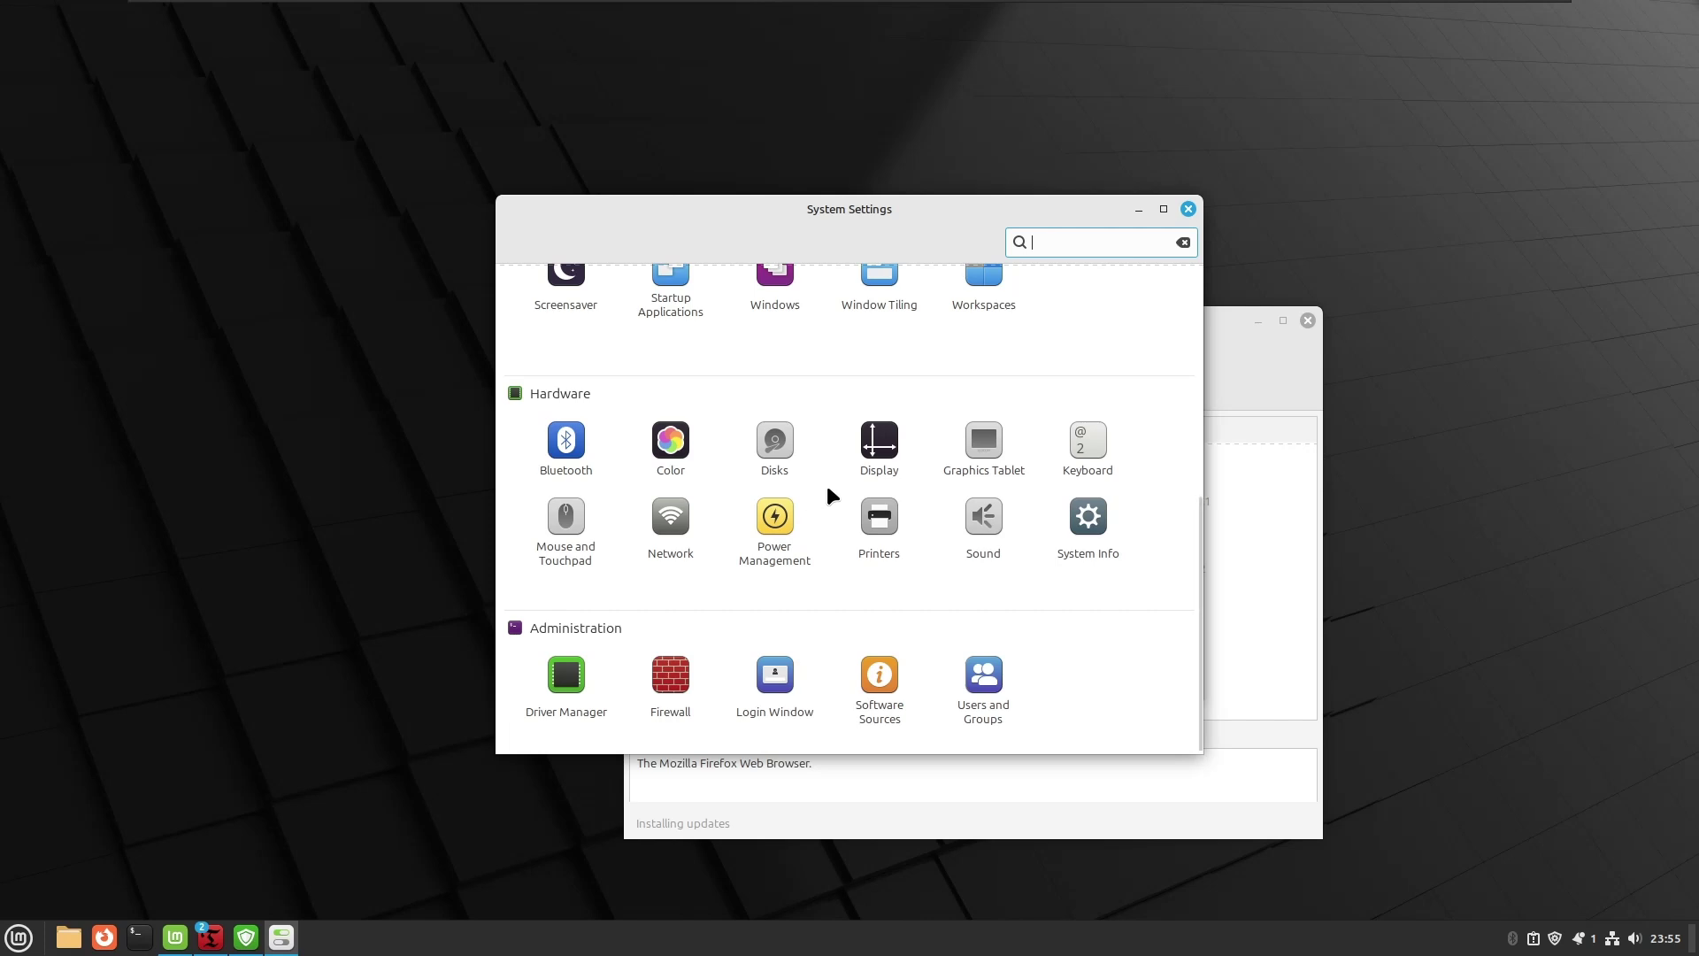
pyautogui.click(1094, 518)
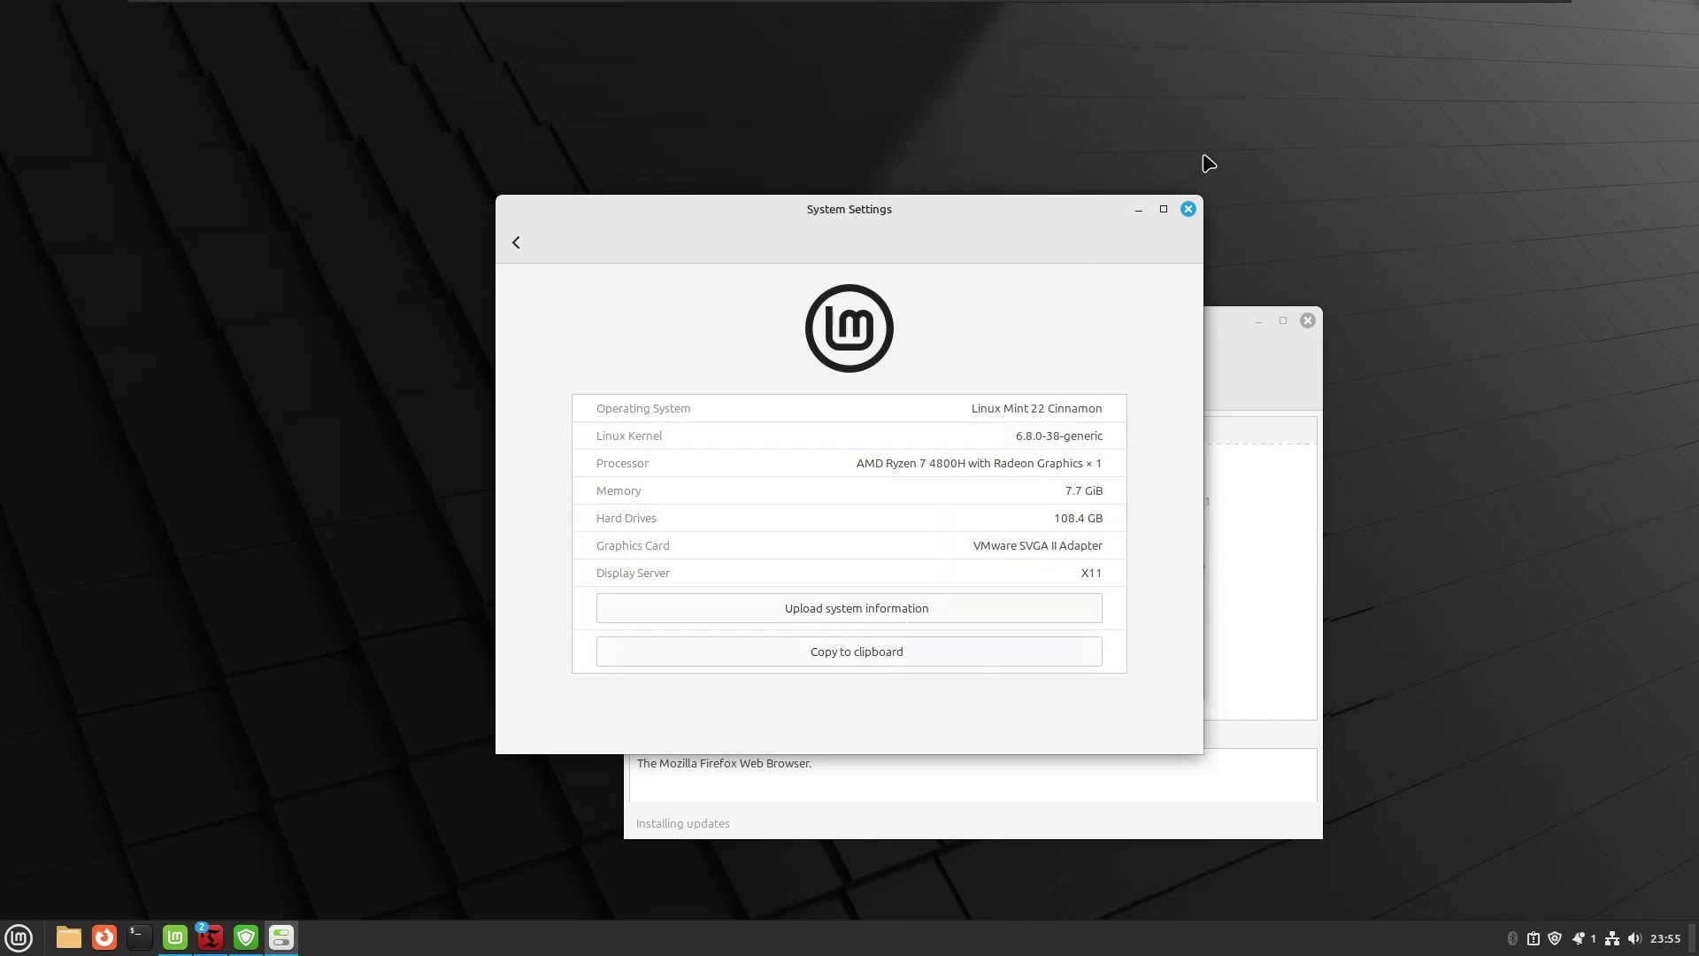
pyautogui.click(516, 242)
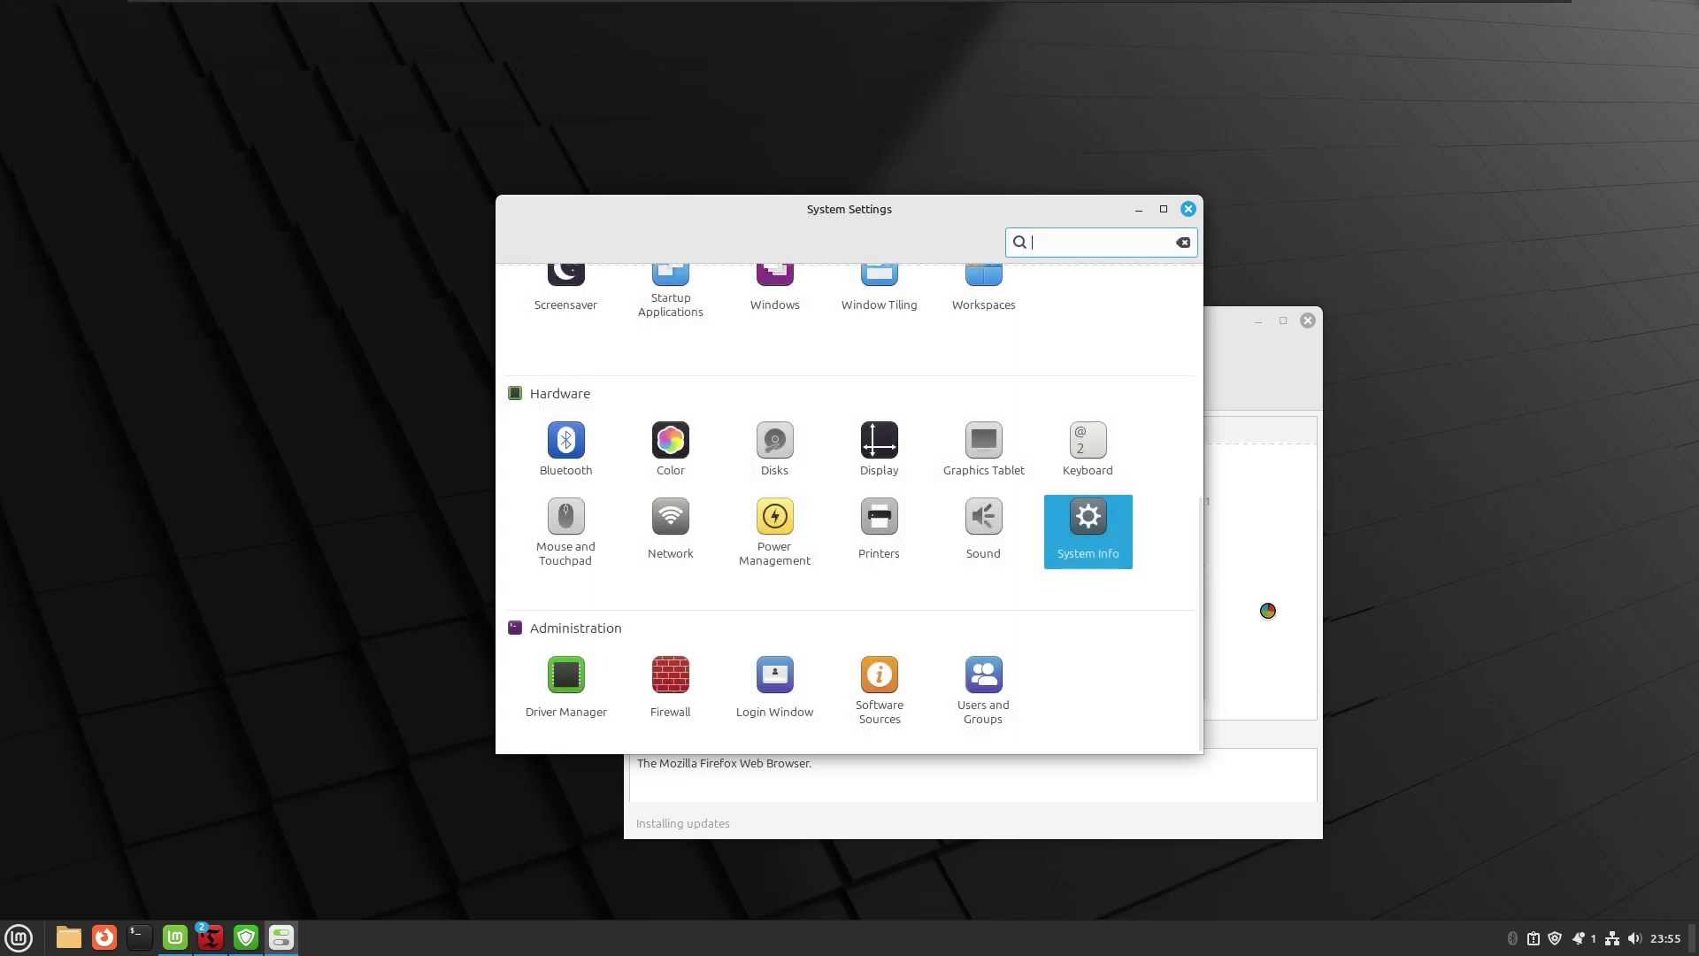
# Check the progress of the update installation and of the Timeshift snapshot creation.
pyautogui.click(1283, 607)
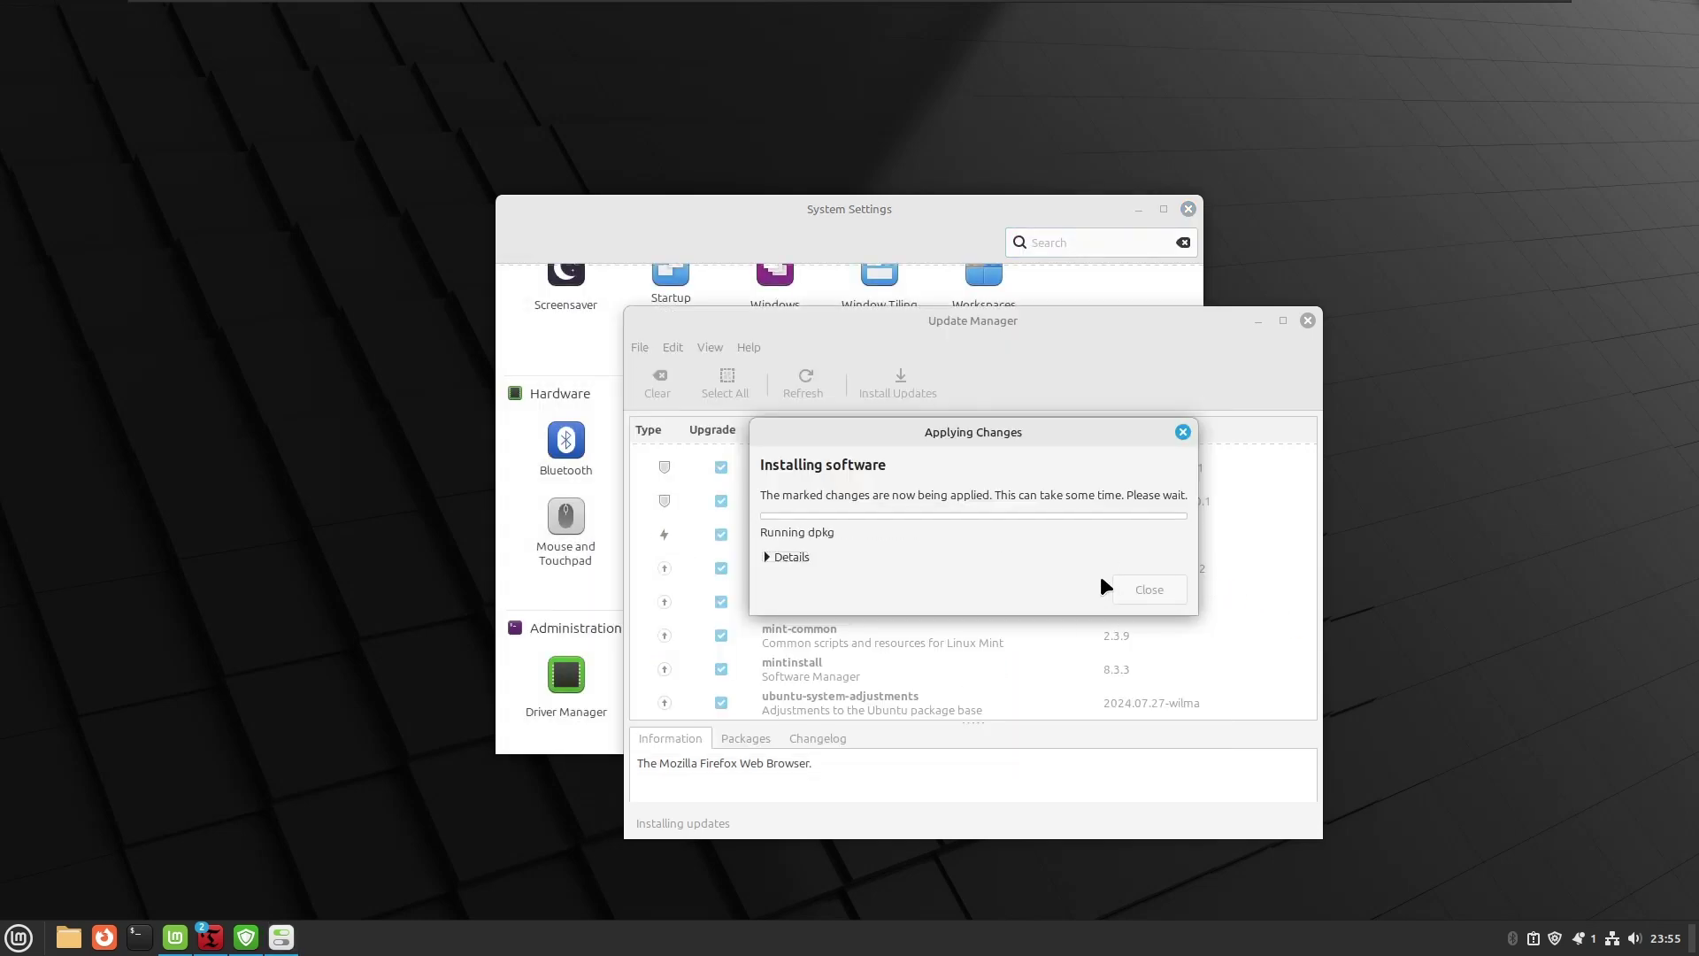
pyautogui.moveTo(210, 936)
pyautogui.click(363, 852)
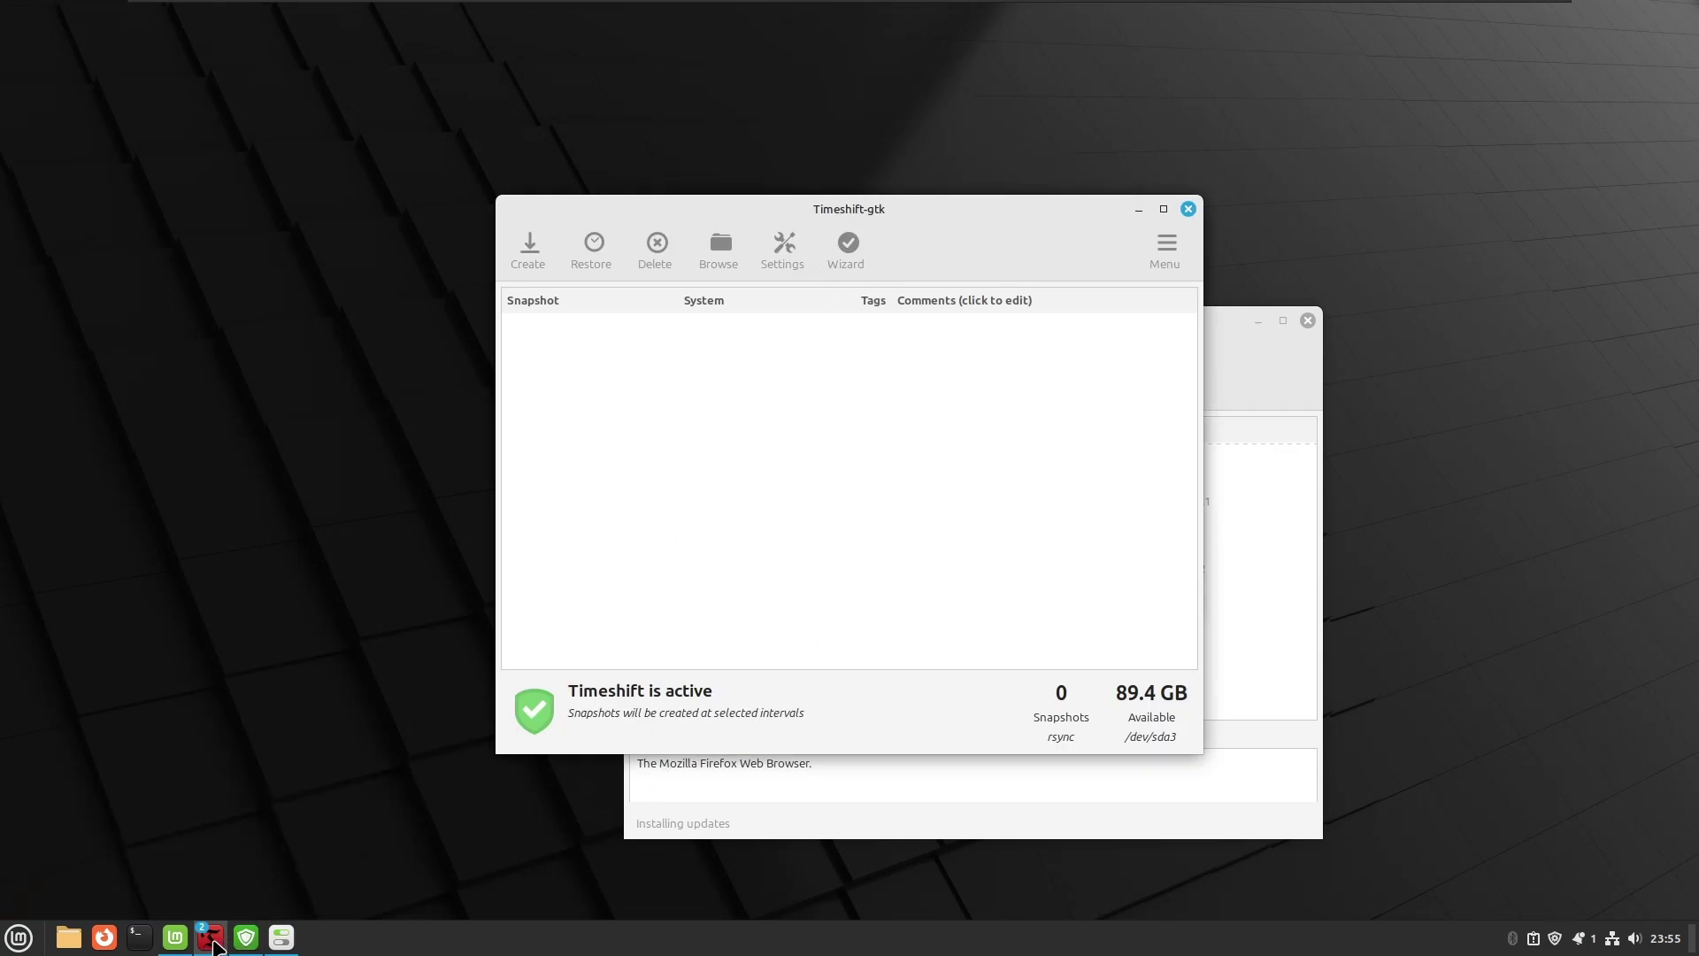
pyautogui.click(343, 850)
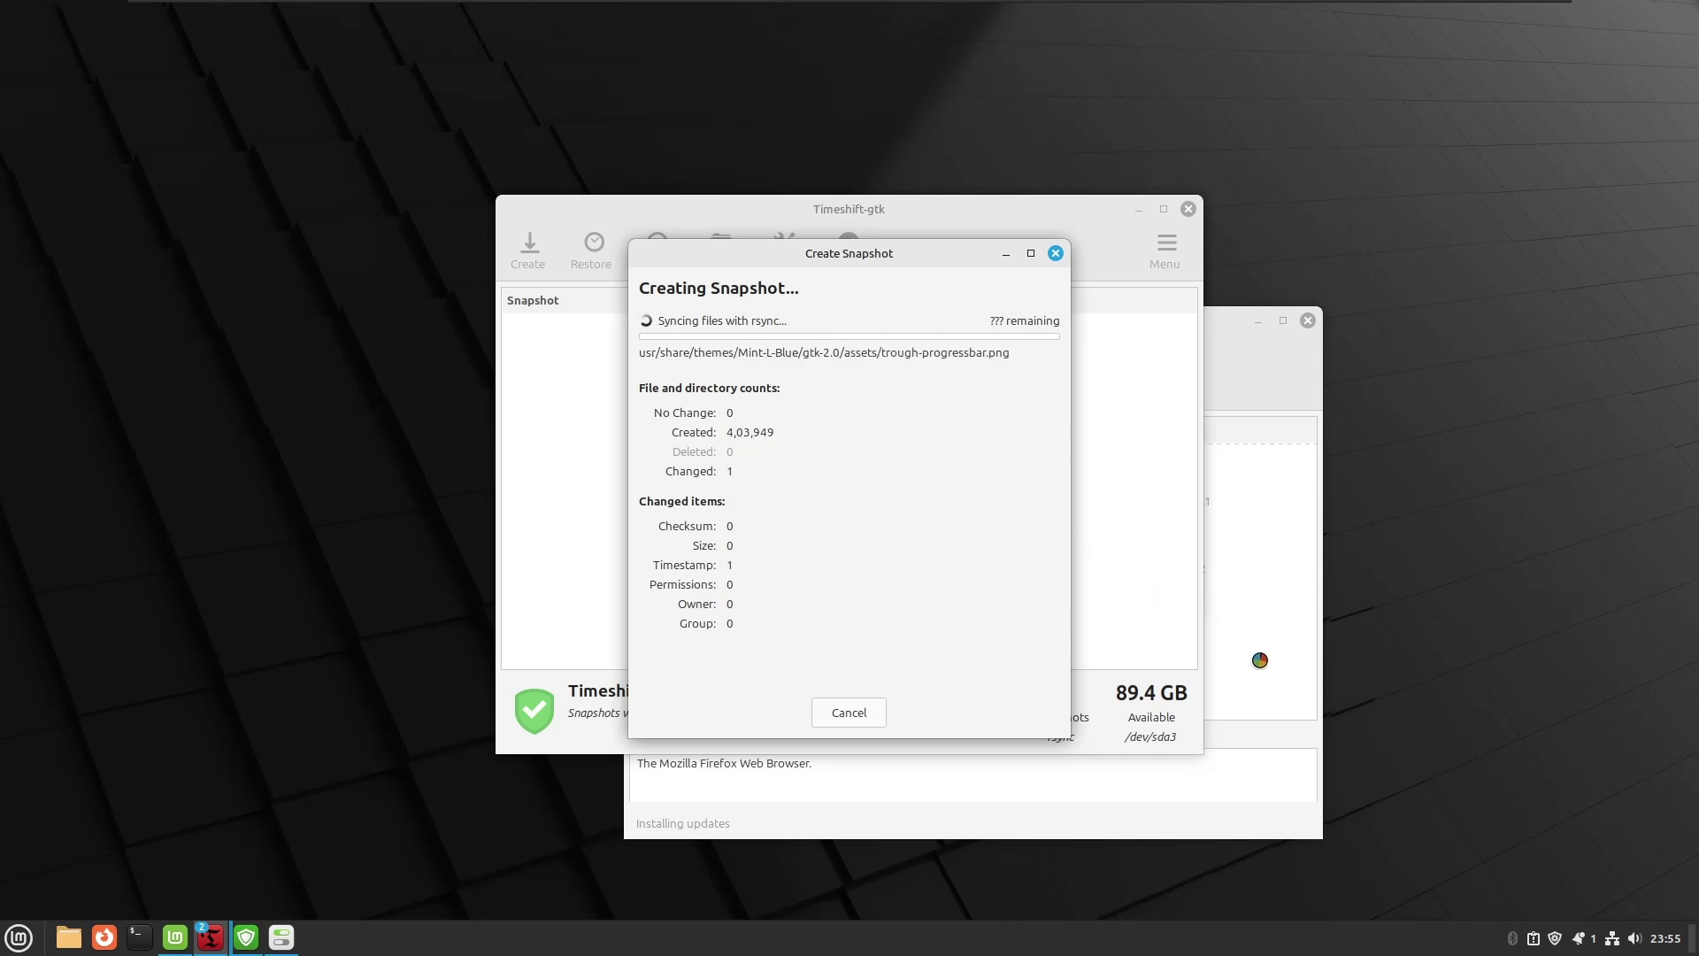
pyautogui.click(1298, 610)
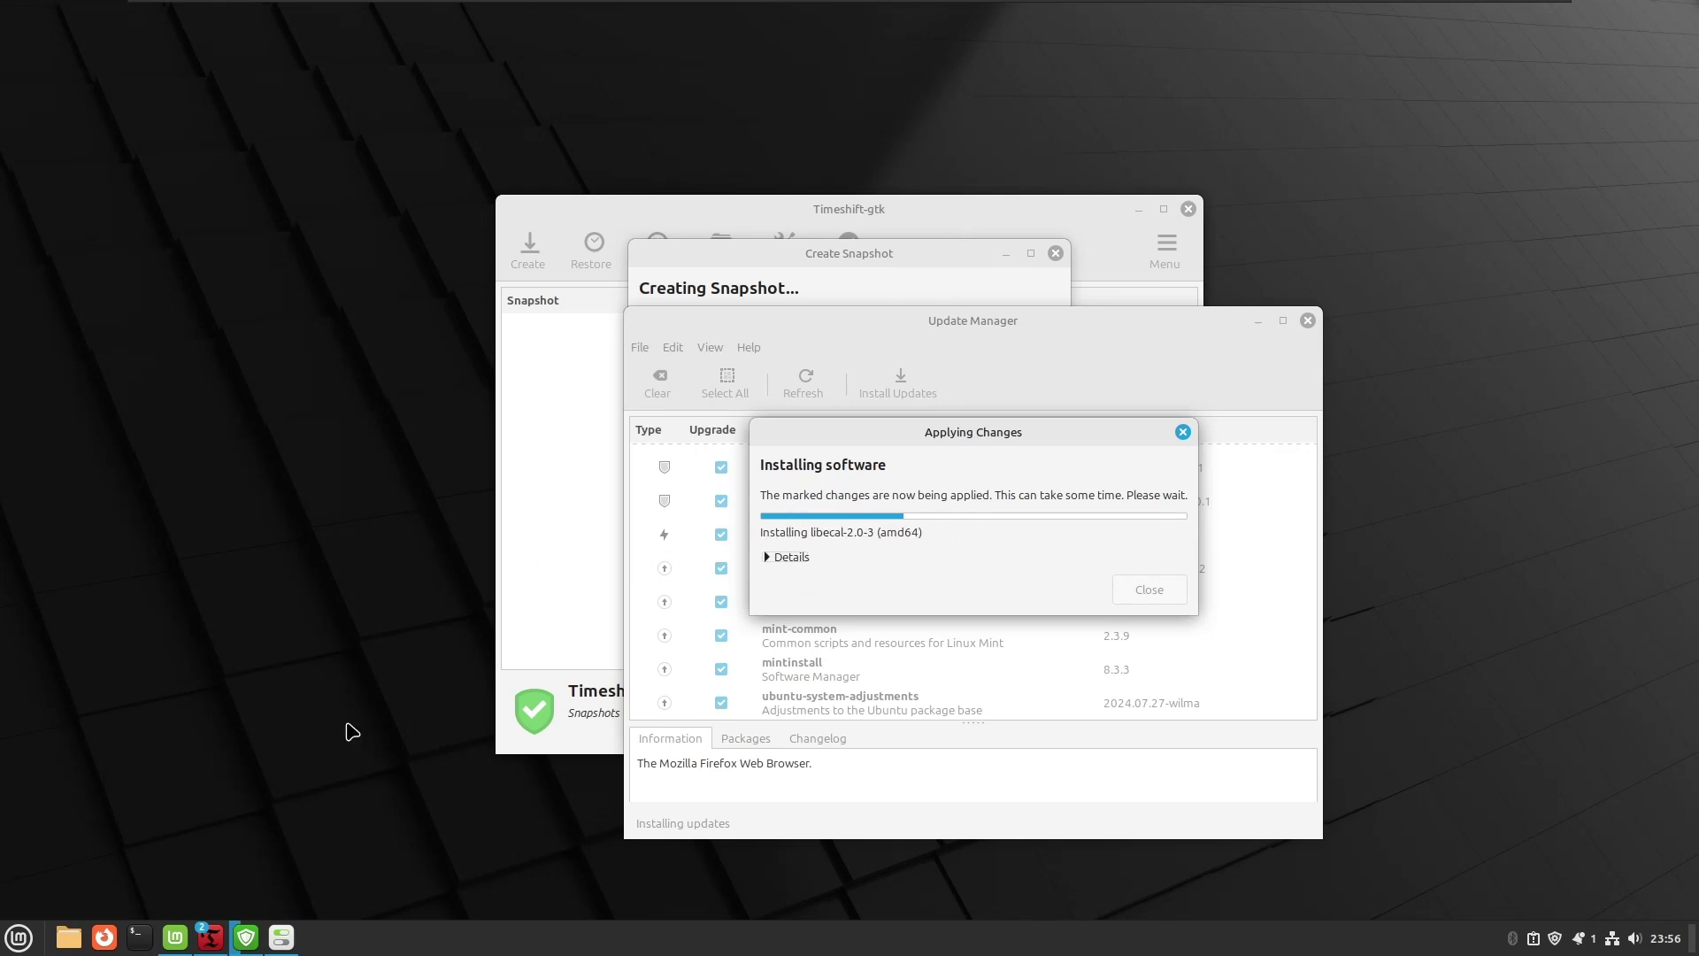
# Open the New Features page for Linux Mint 22 from the Documentation section of the Welcome window.
pyautogui.click(177, 940)
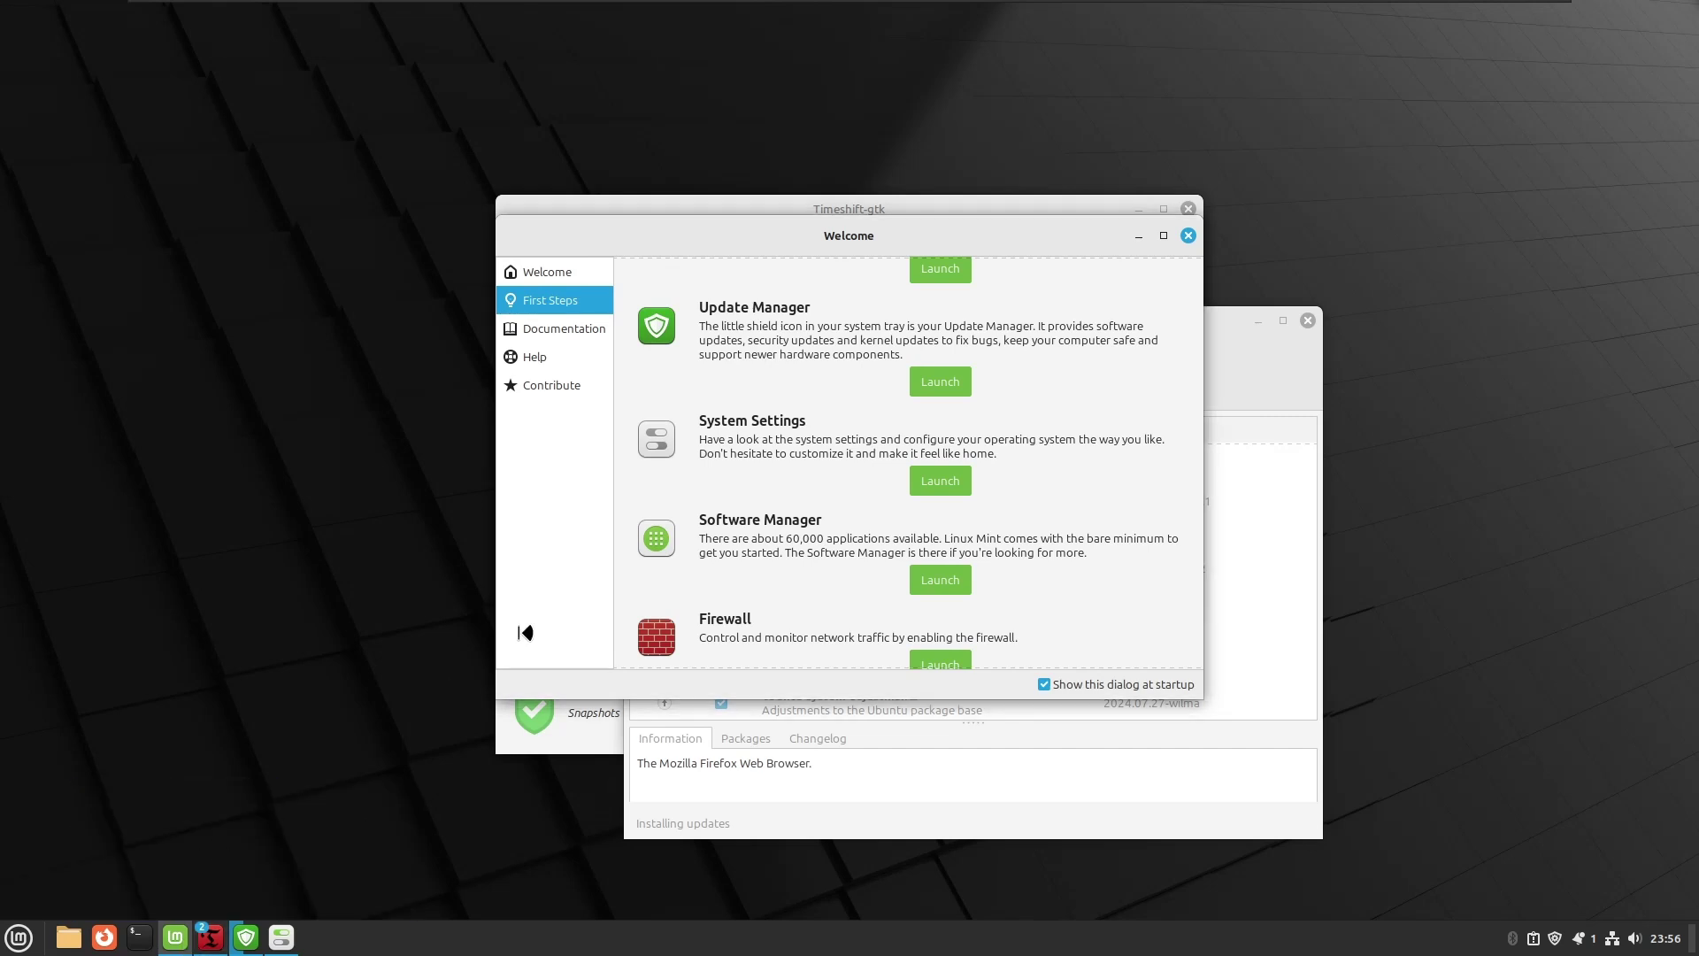
pyautogui.scroll(-1, 938, 527)
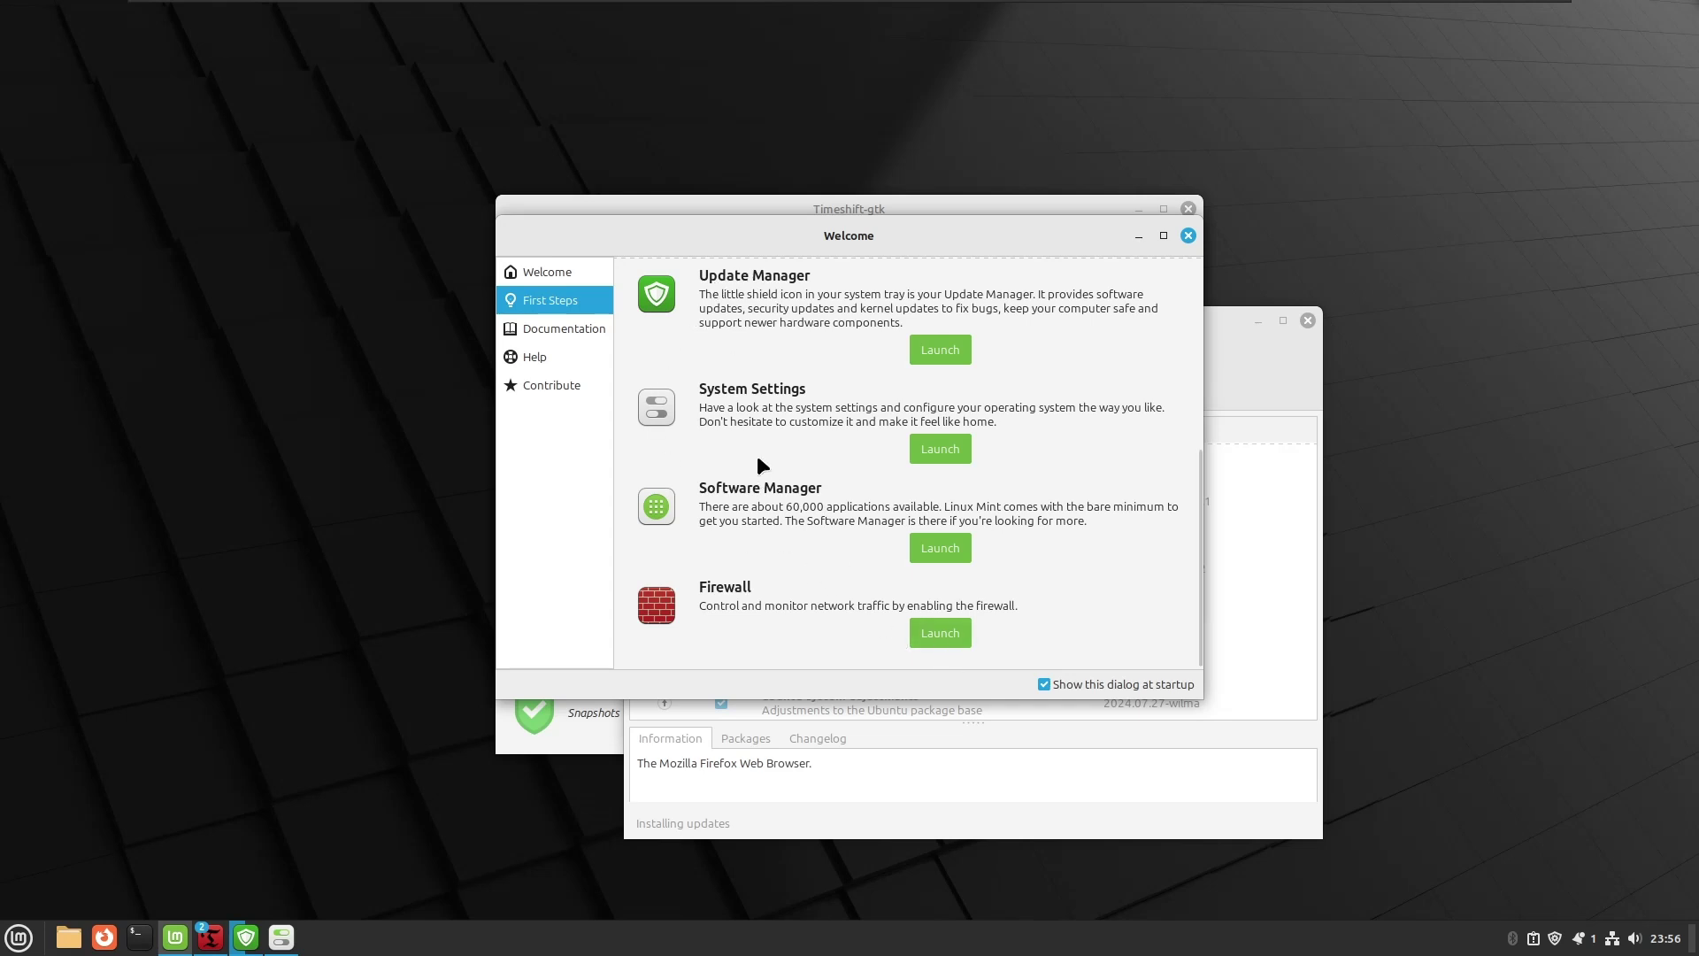
pyautogui.click(597, 330)
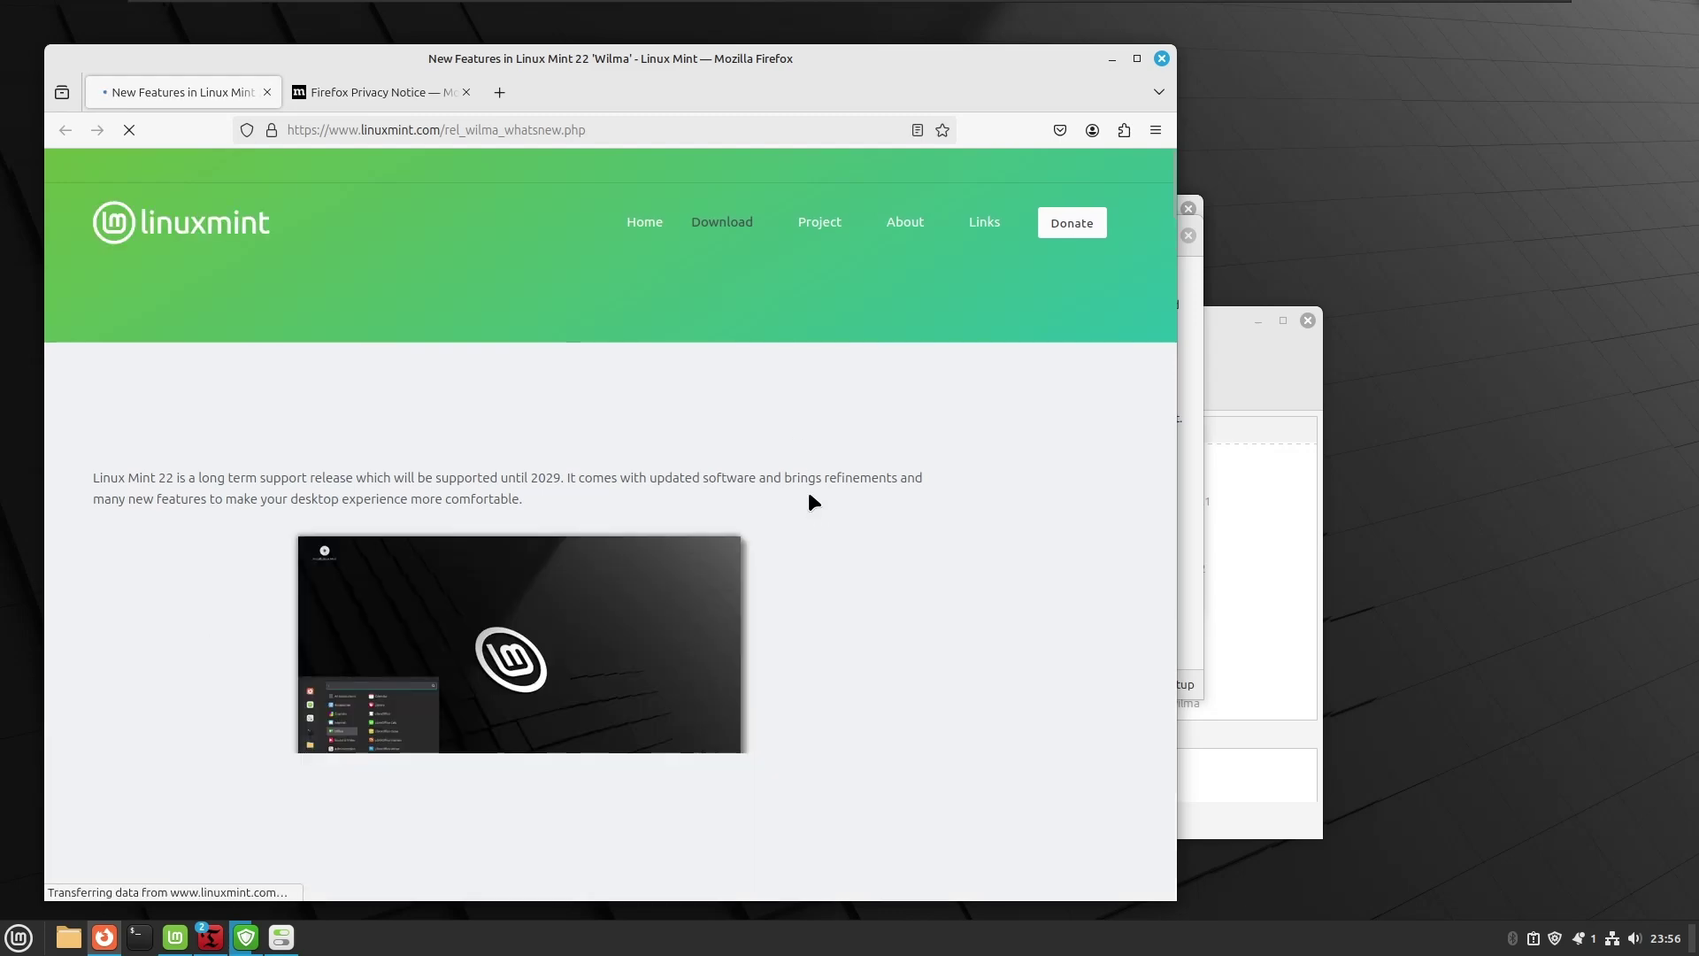
# Read the New Features page from "Support for new technology" through "Support for popular features" to the Software Manager section.
pyautogui.scroll(-5, 809, 494)
pyautogui.scroll(-5, 809, 496)
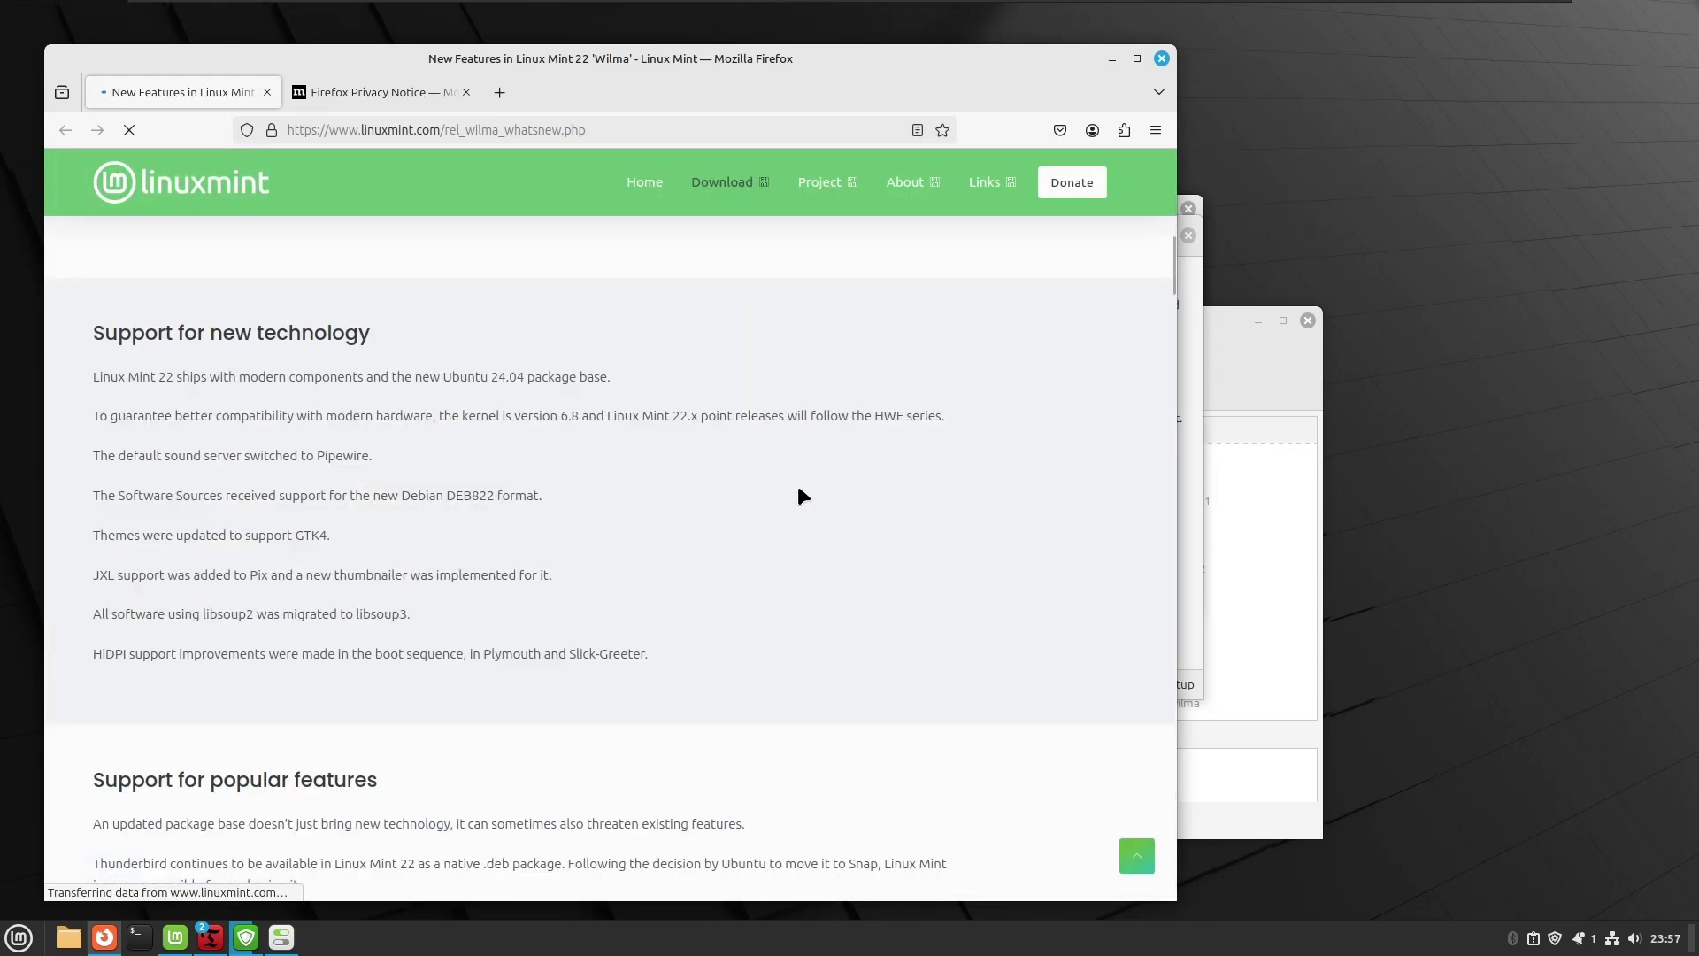
pyautogui.moveTo(103, 376); pyautogui.dragTo(455, 496)
pyautogui.moveTo(491, 555); pyautogui.dragTo(655, 655)
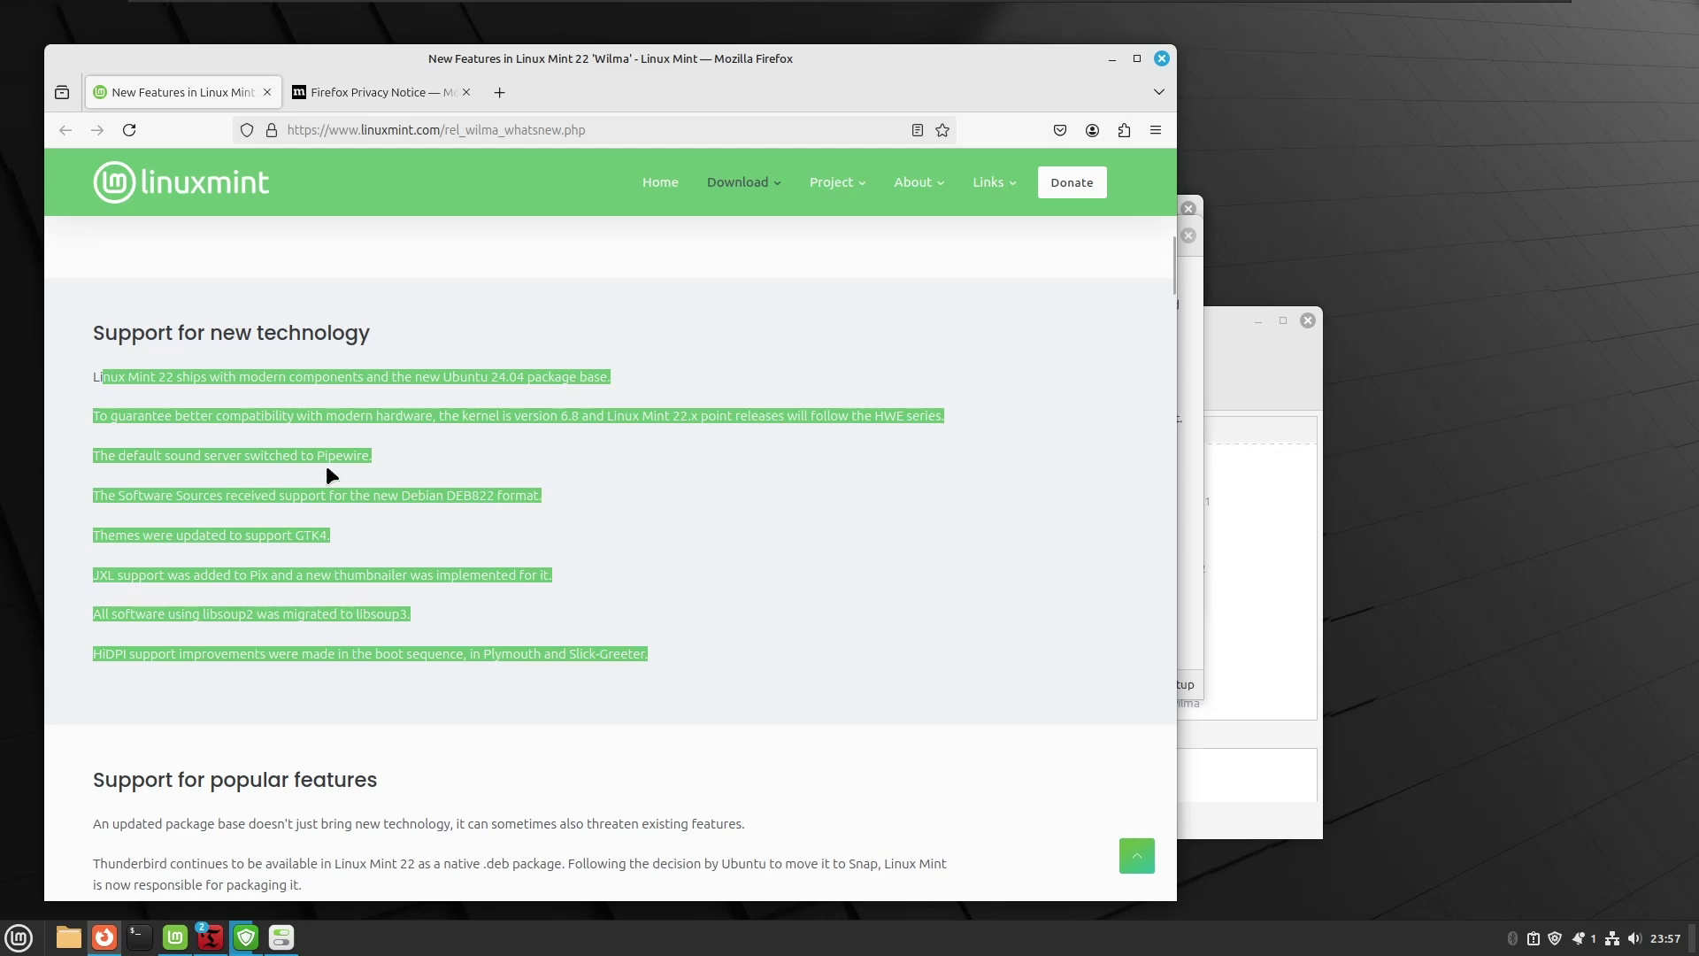
pyautogui.scroll(-5, 318, 448)
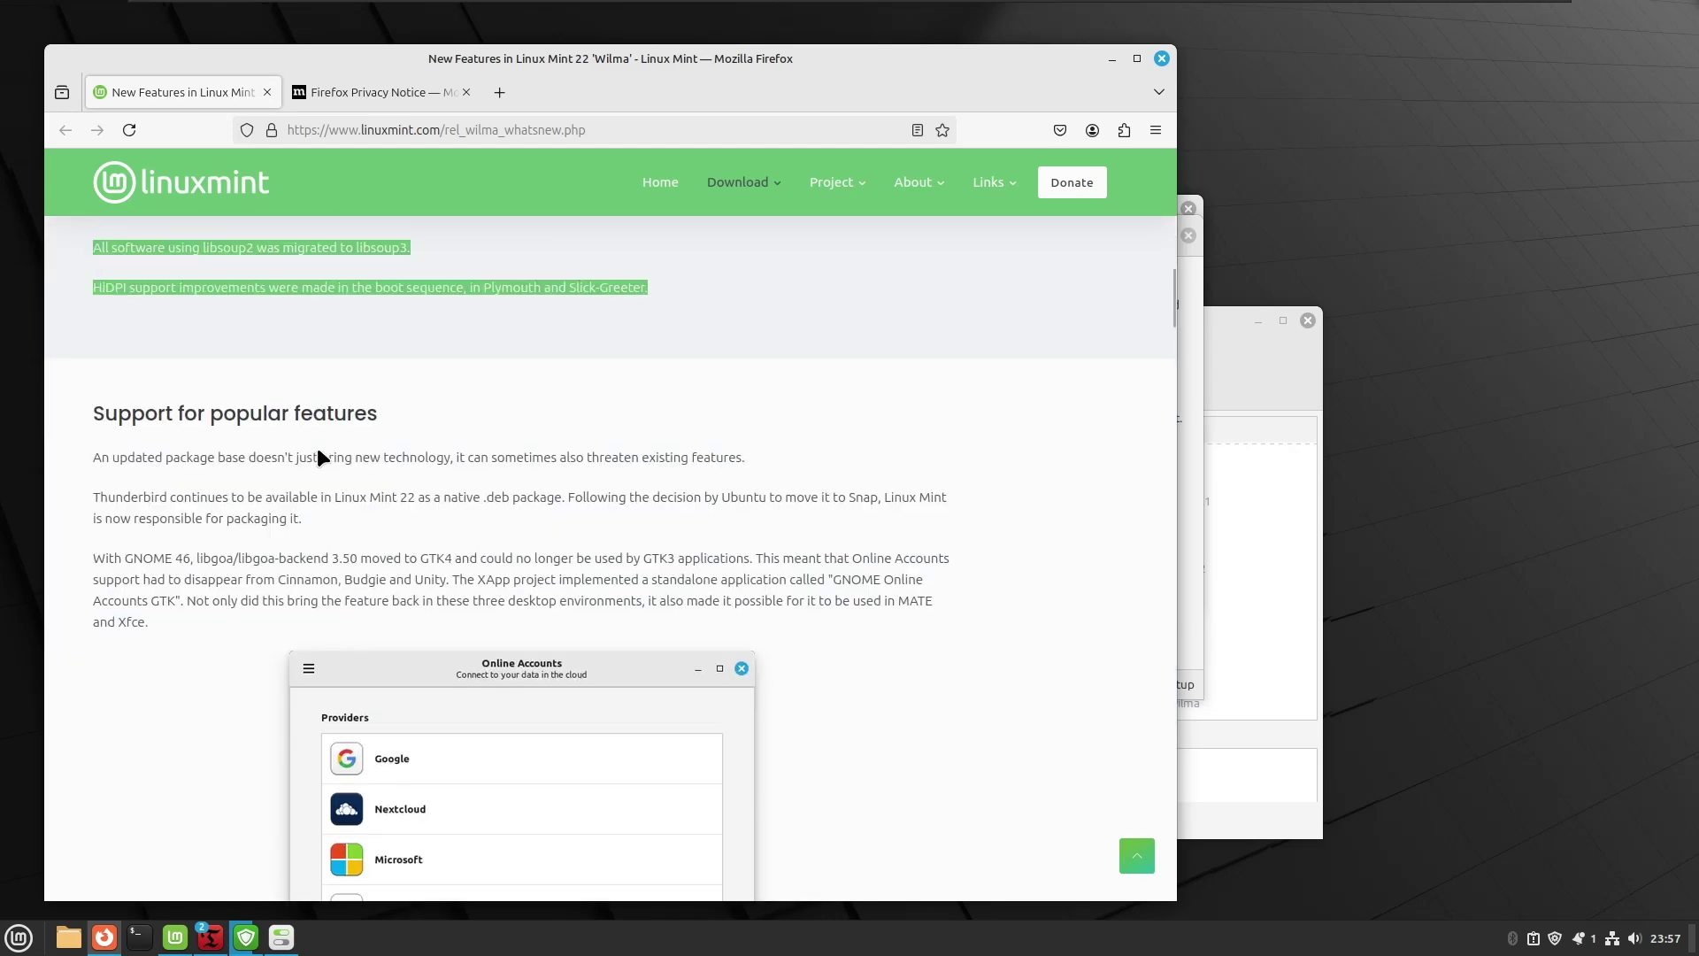
pyautogui.scroll(-7, 317, 448)
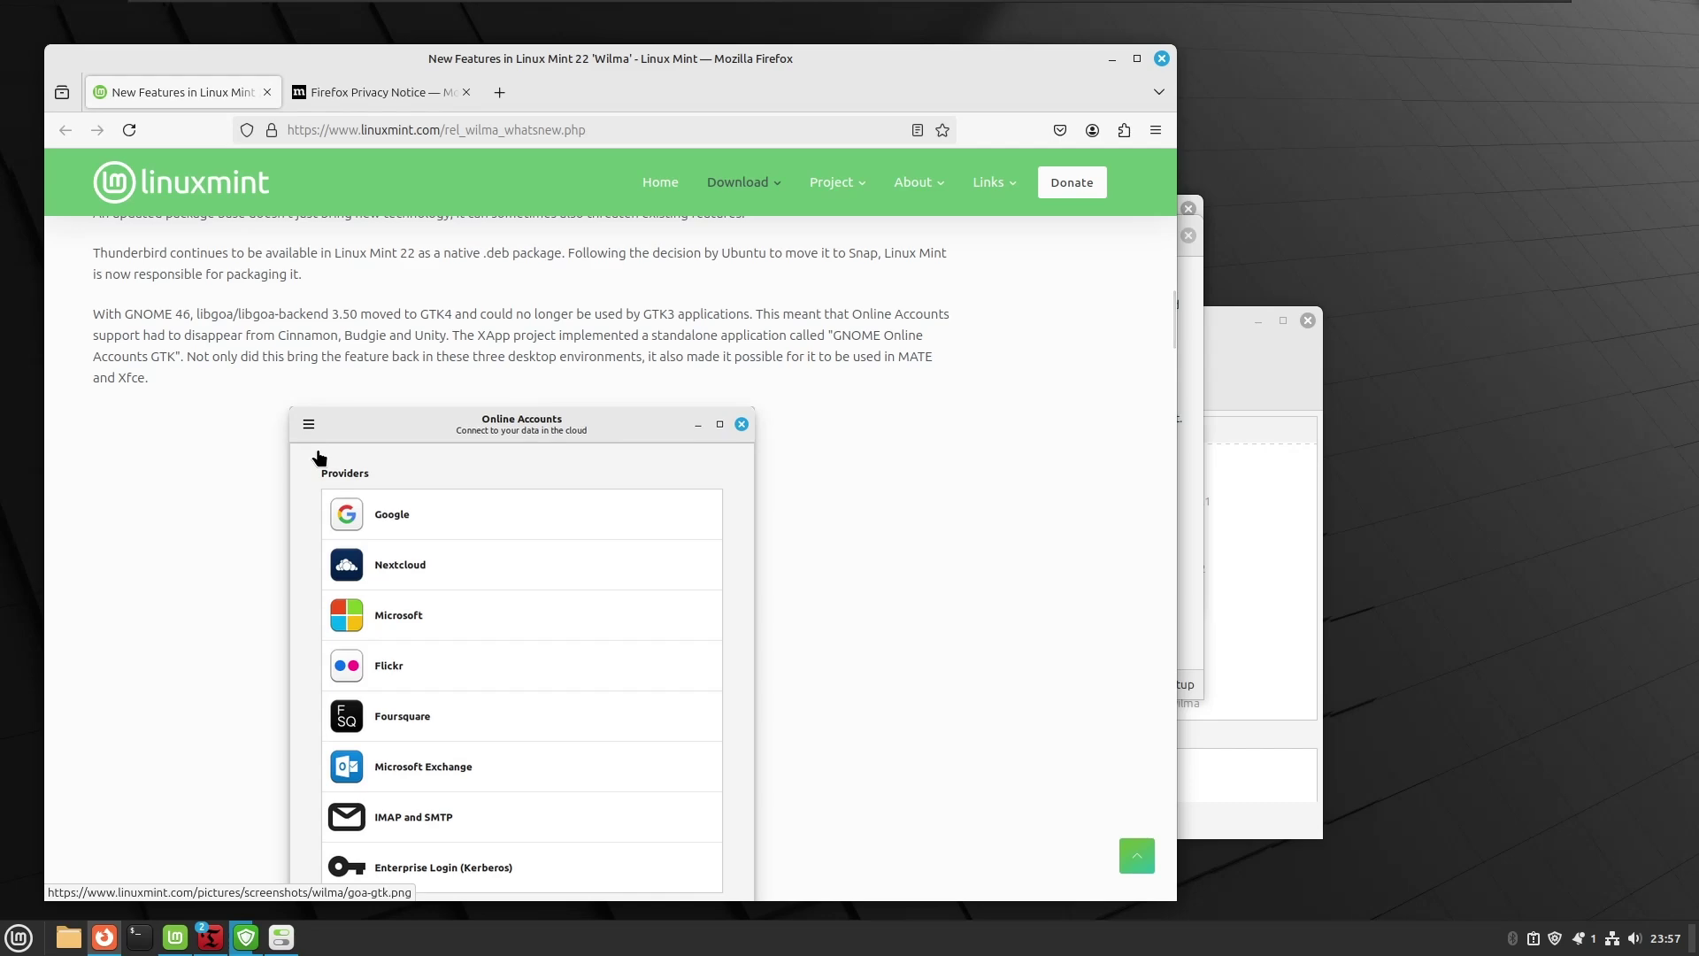
pyautogui.scroll(3, 319, 457)
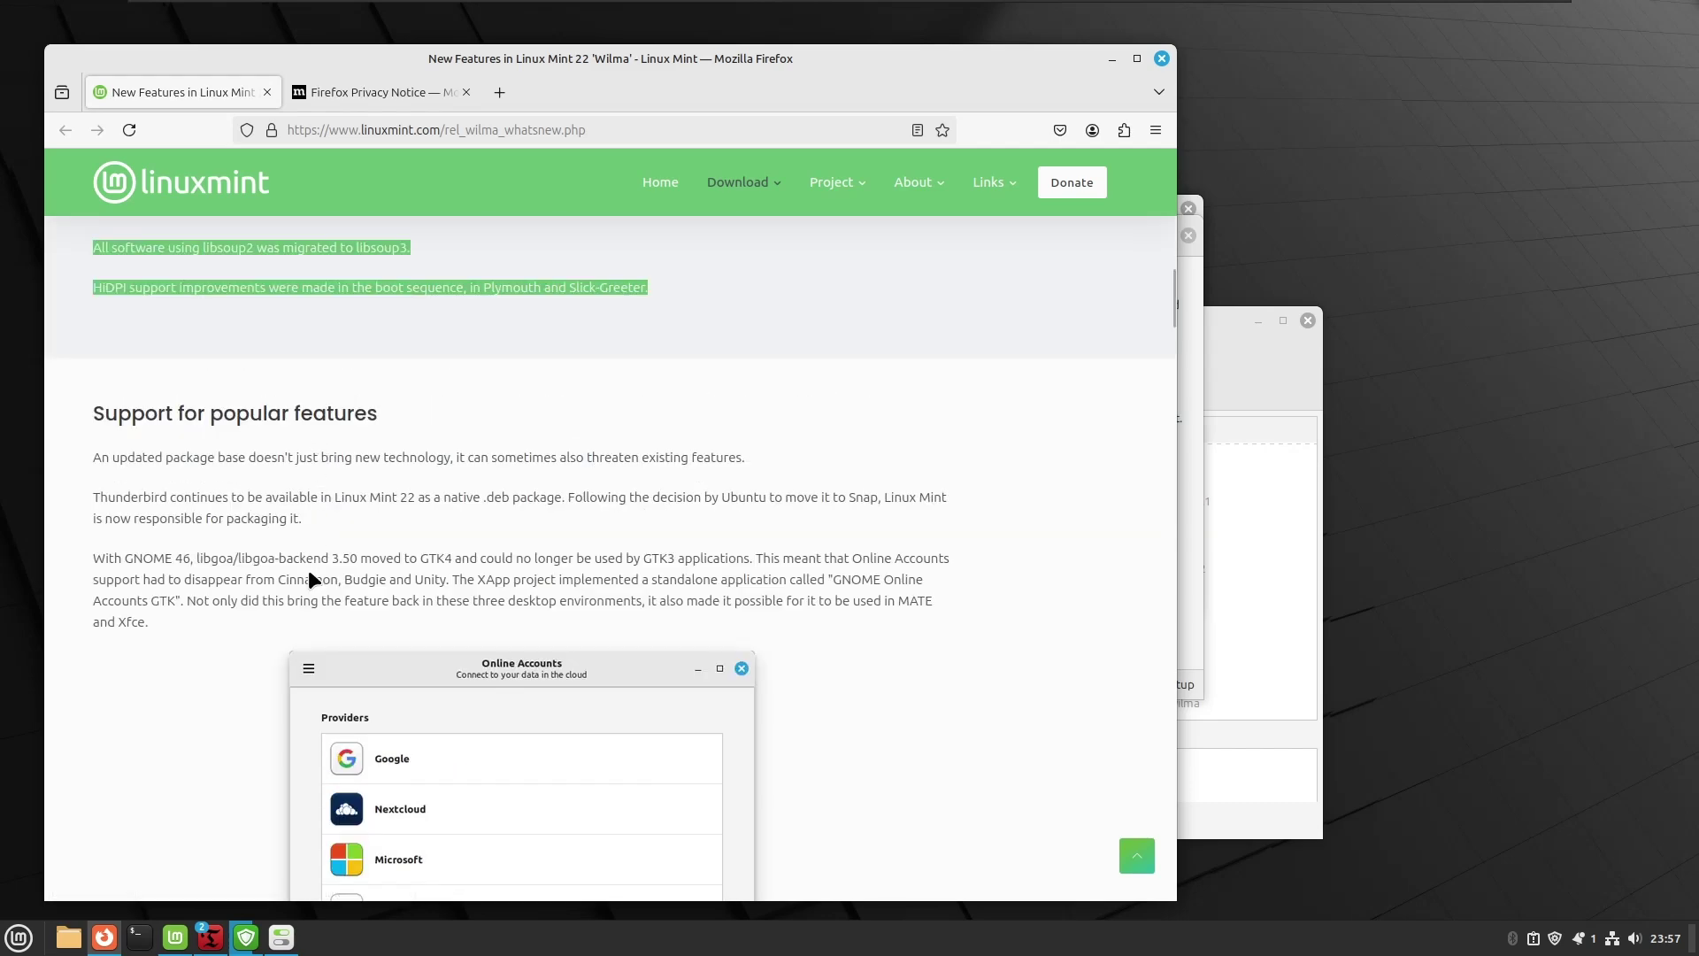
pyautogui.scroll(-2, 410, 677)
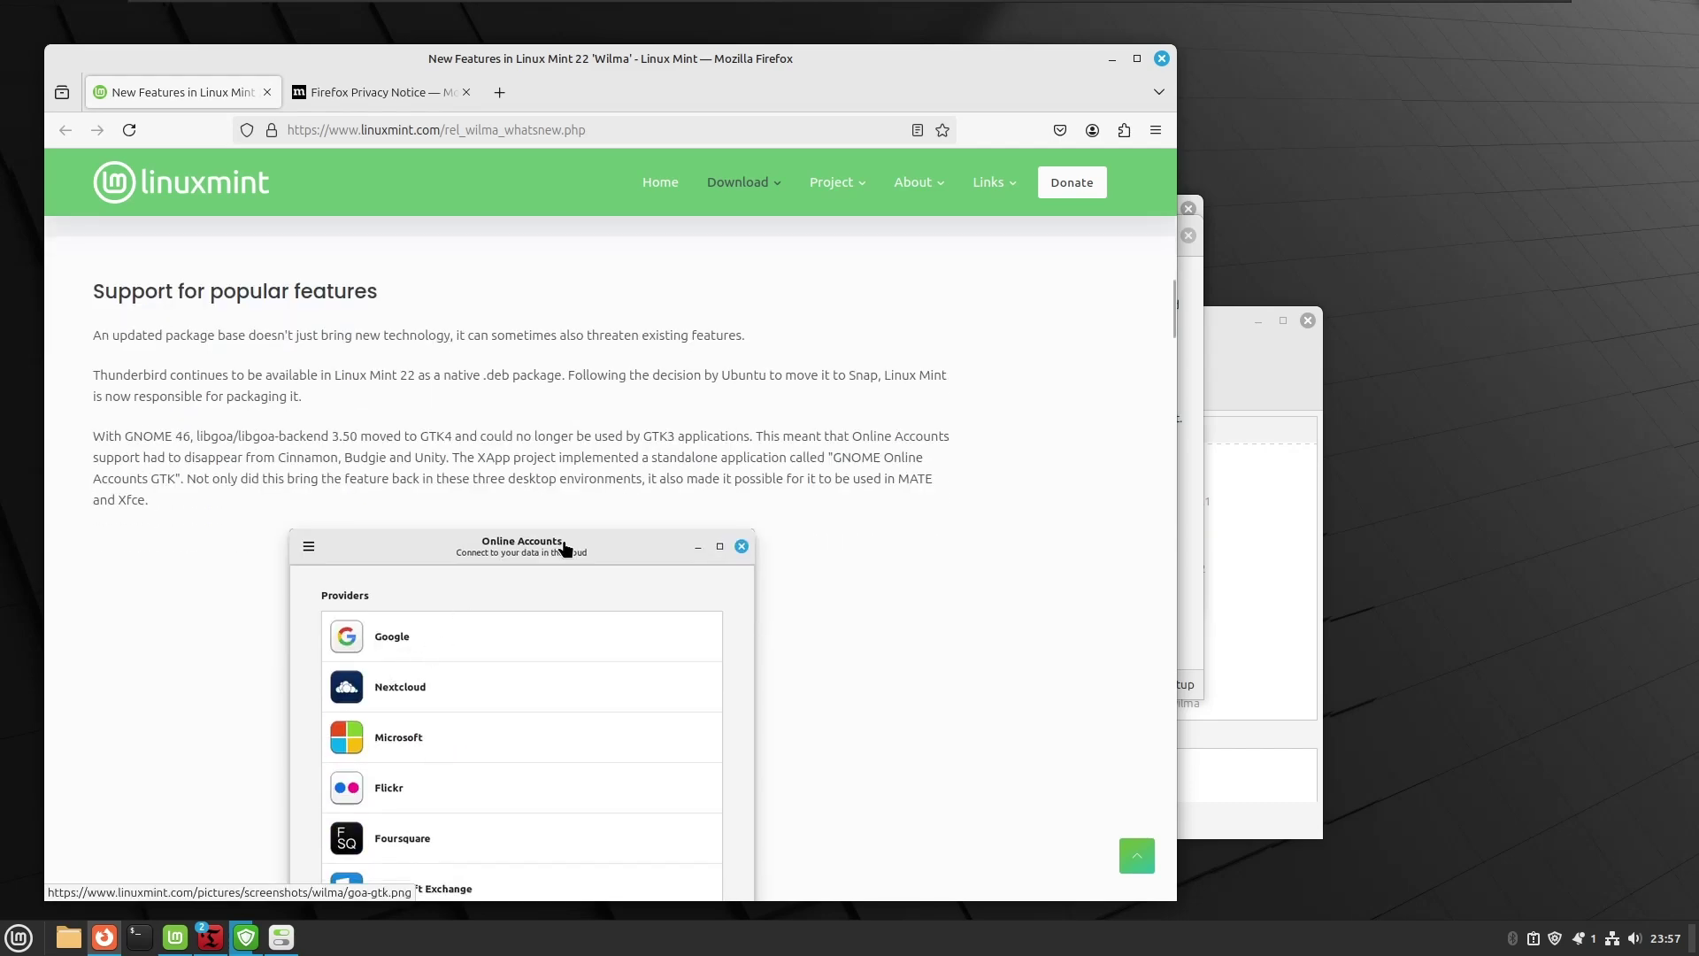
pyautogui.scroll(-12, 565, 549)
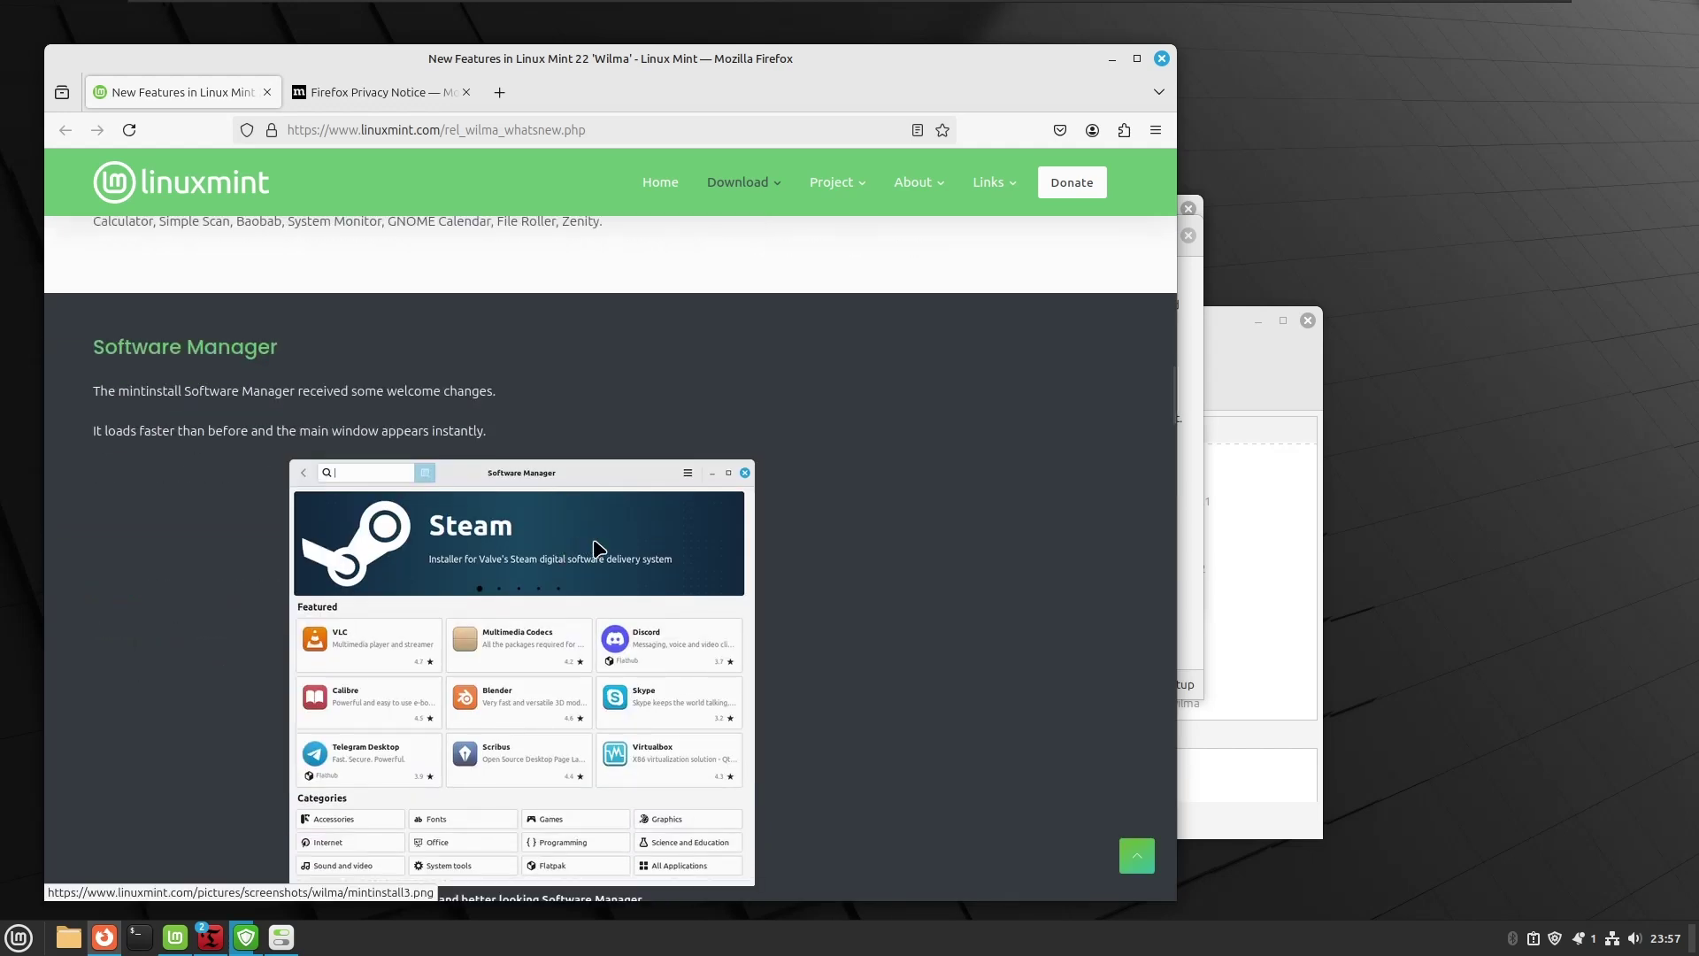
# Search the installed applications for "soft" and launch Software Manager.
pyautogui.press('super')
pyautogui.write('s')
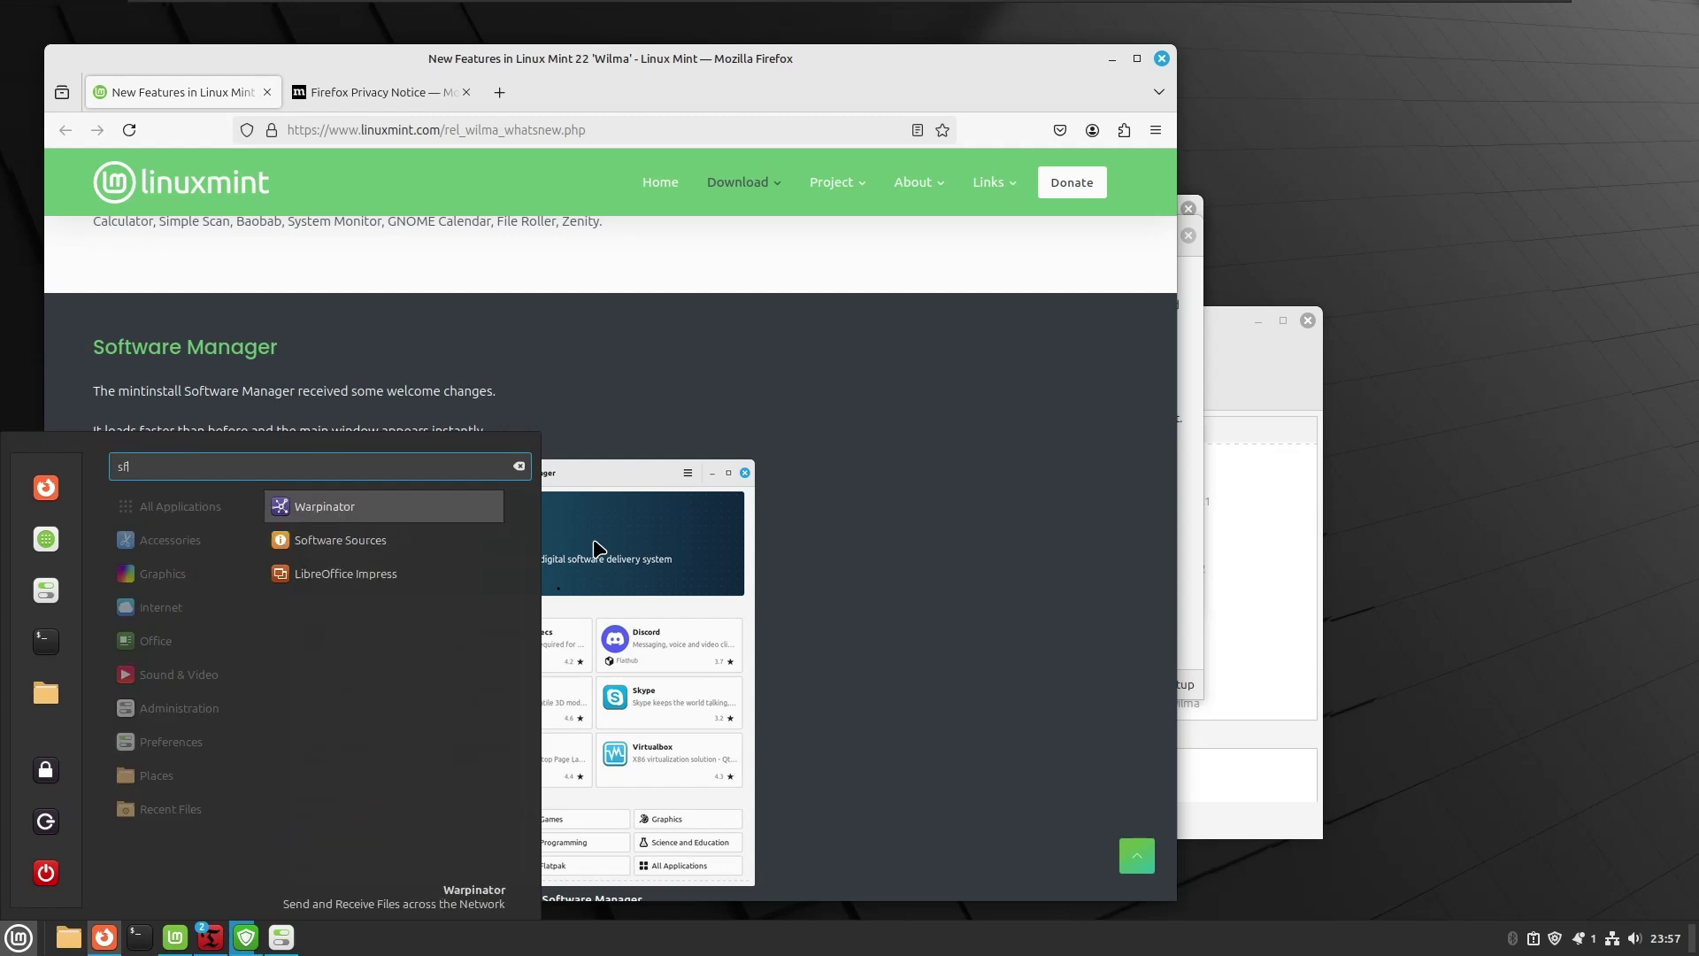
pyautogui.write('oft')
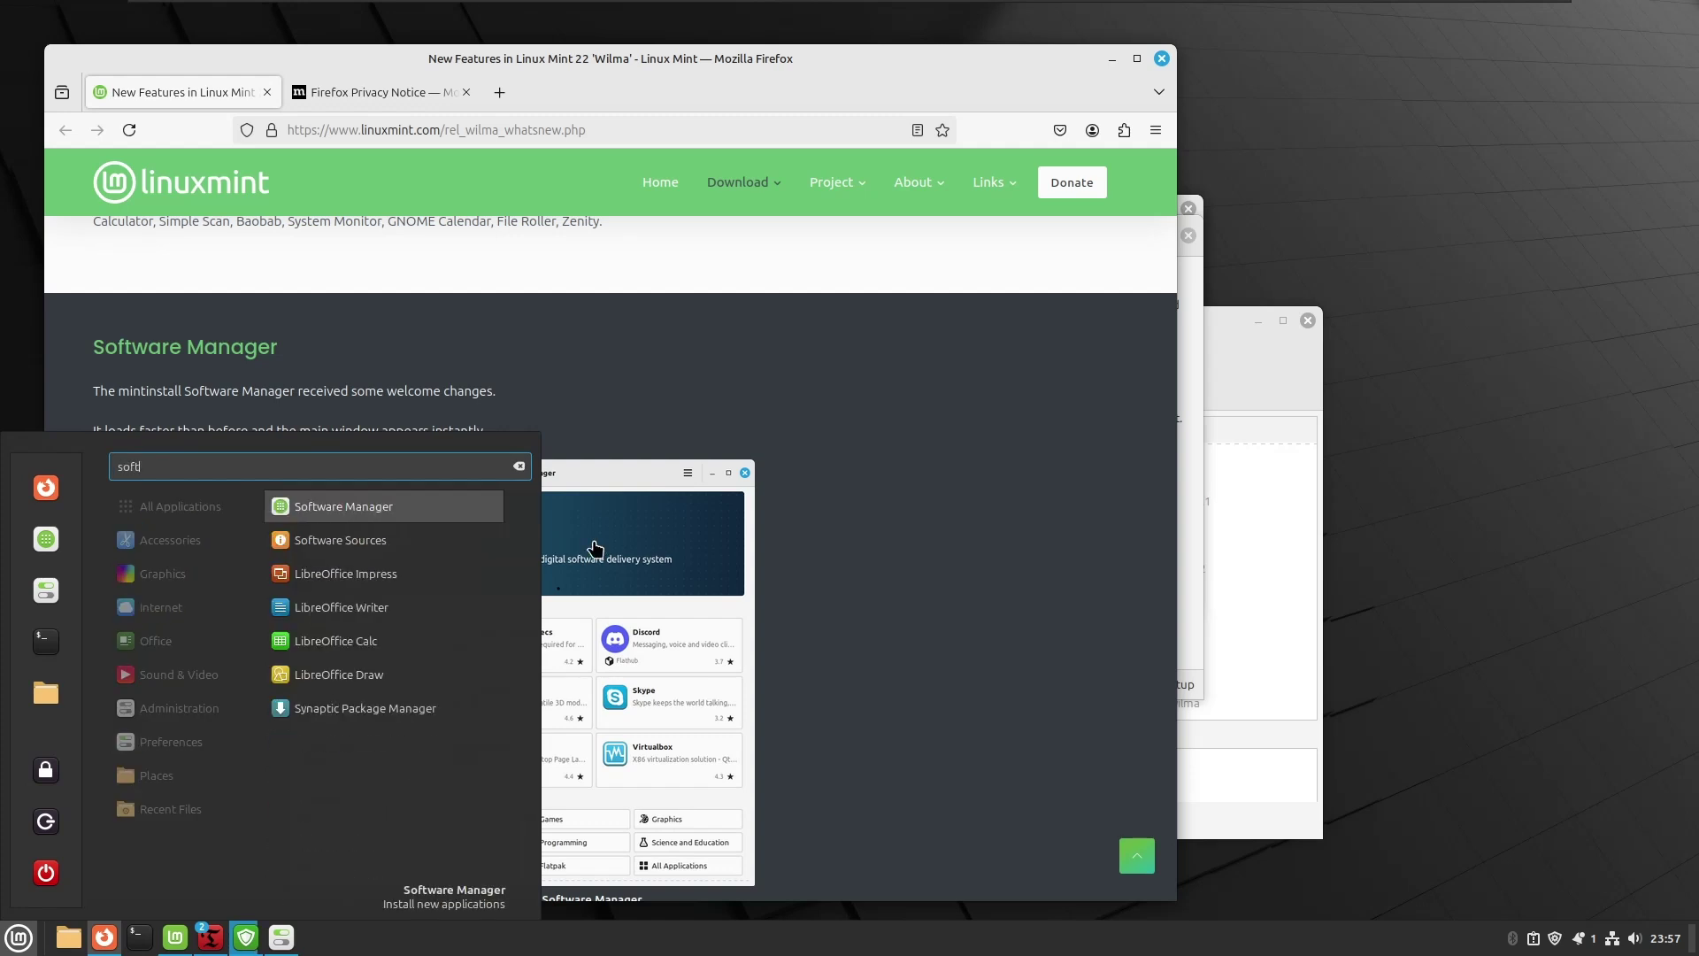
pyautogui.press('Return')
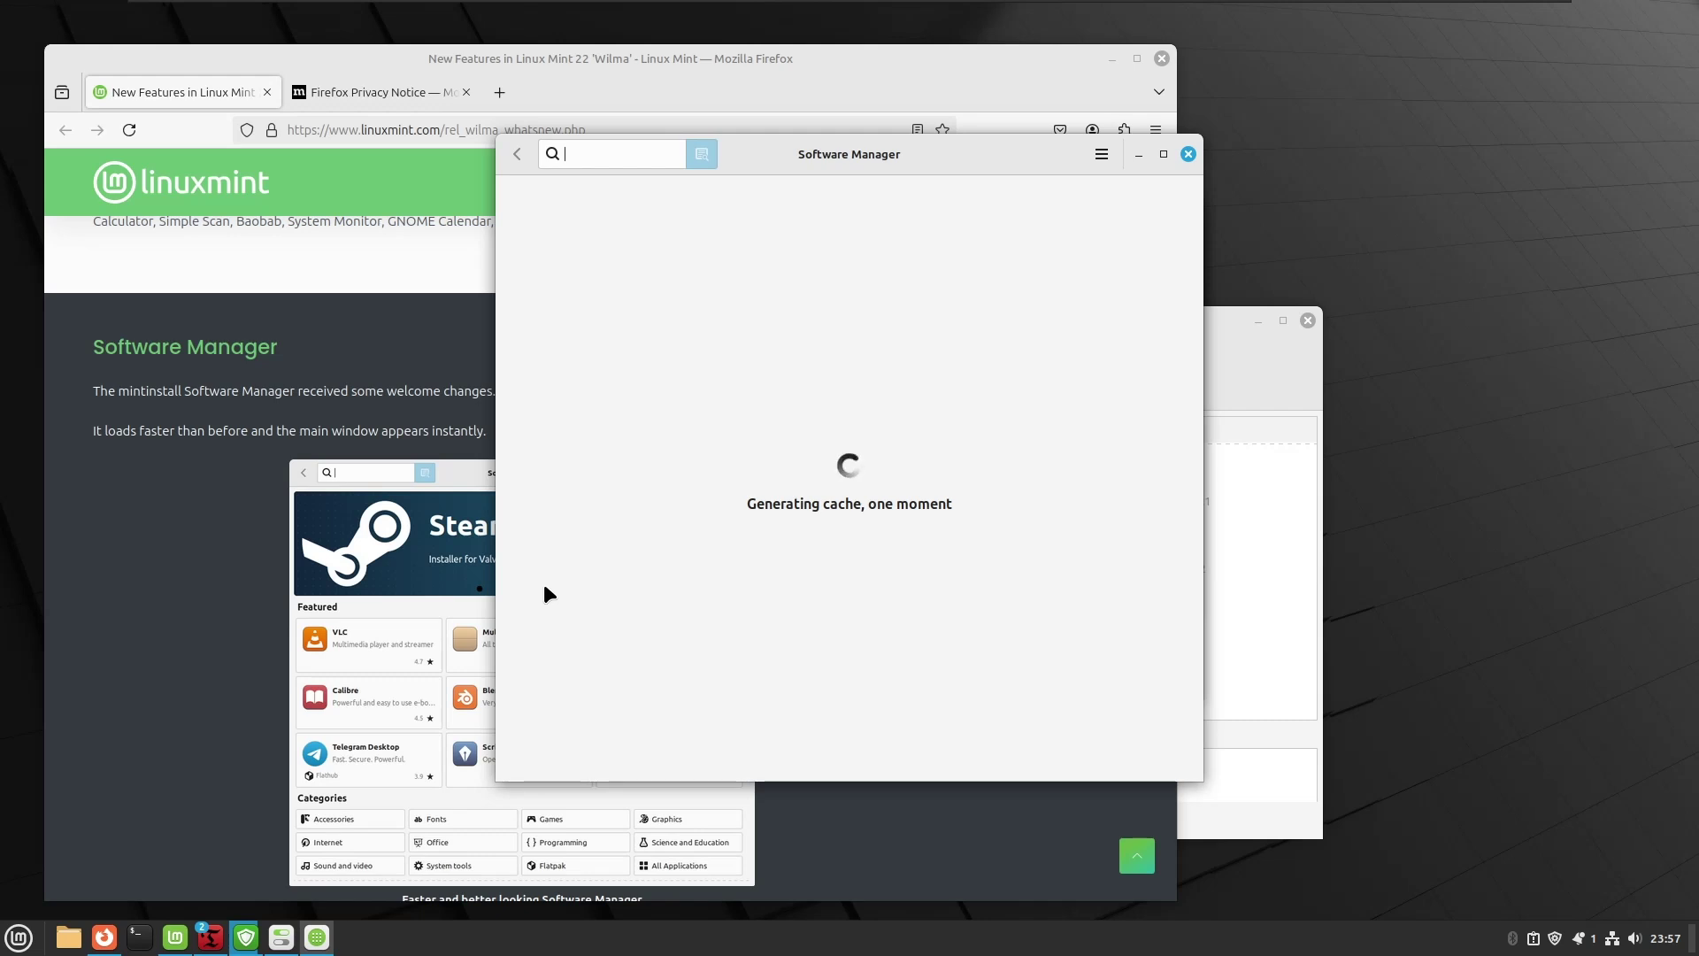
pyautogui.press('super')
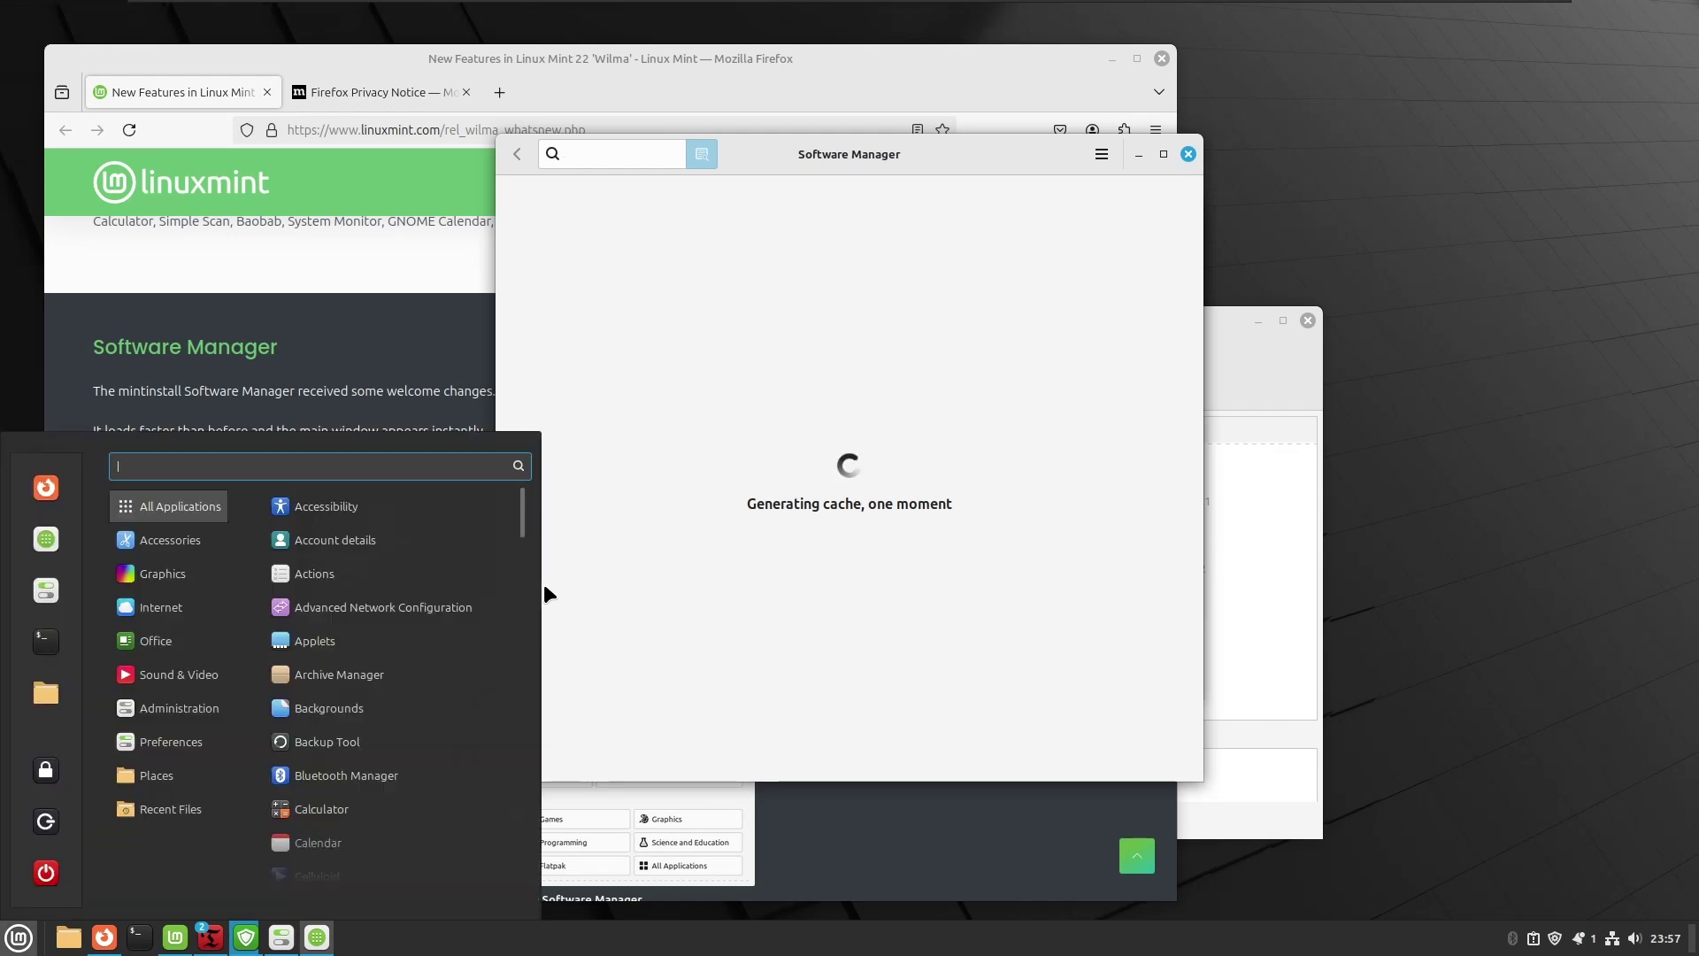
pyautogui.press('super')
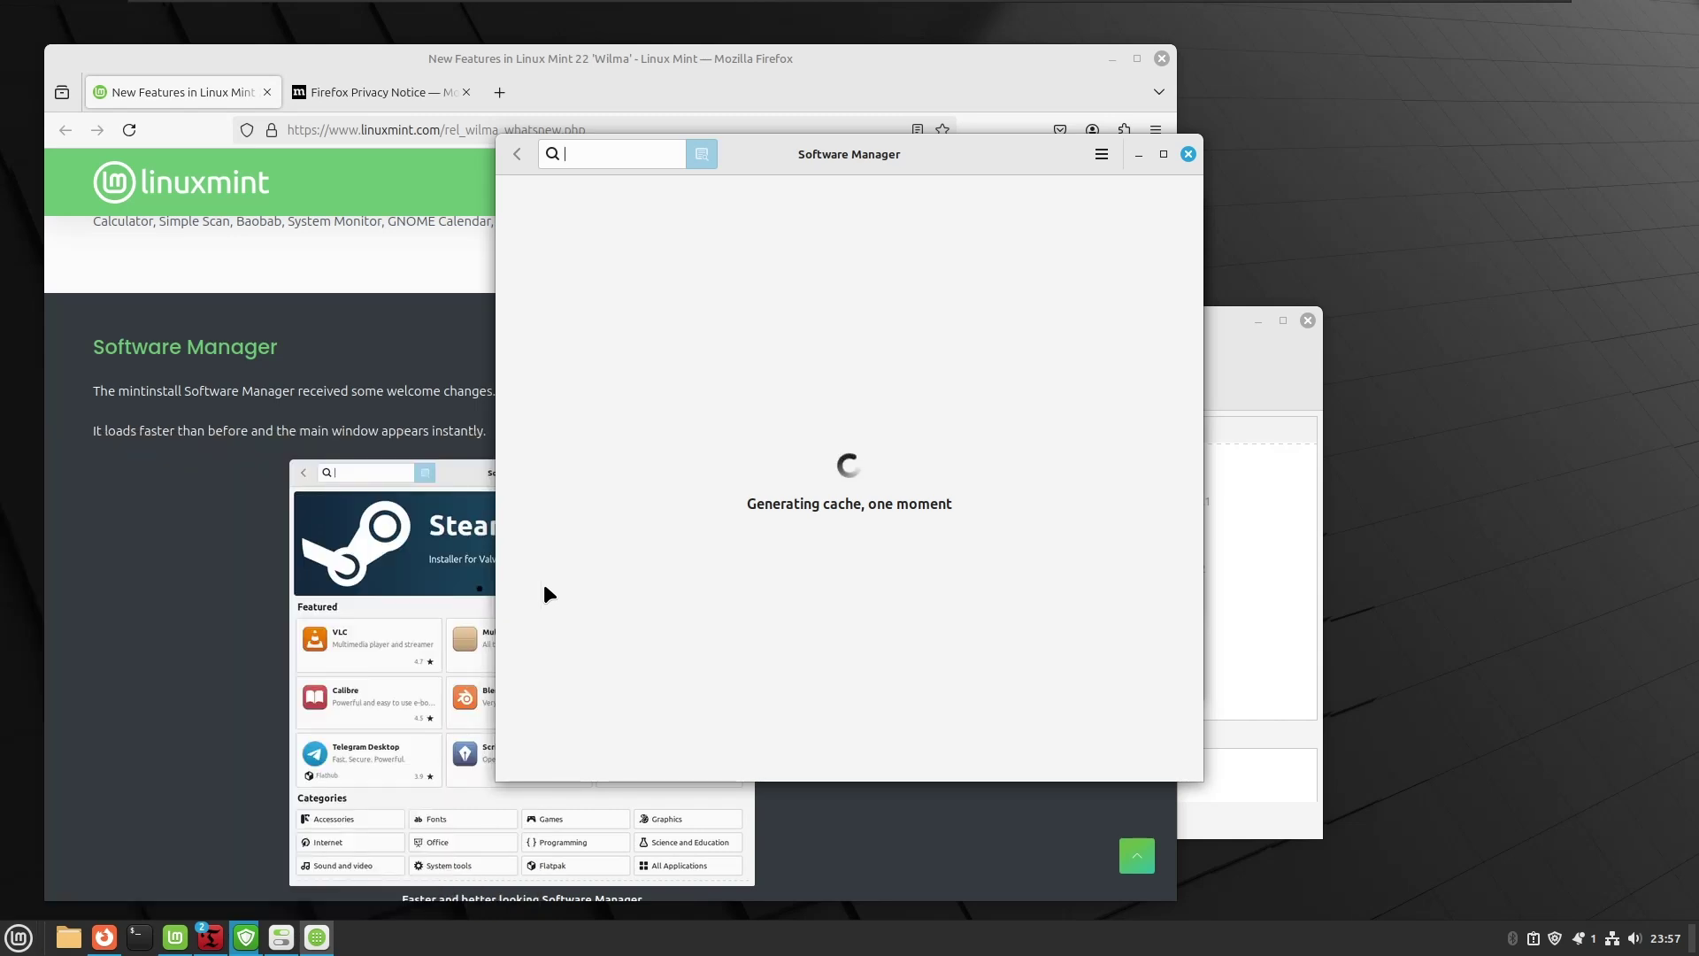
pyautogui.press('super')
pyautogui.press('super')
pyautogui.hotkey('alt', 'space')
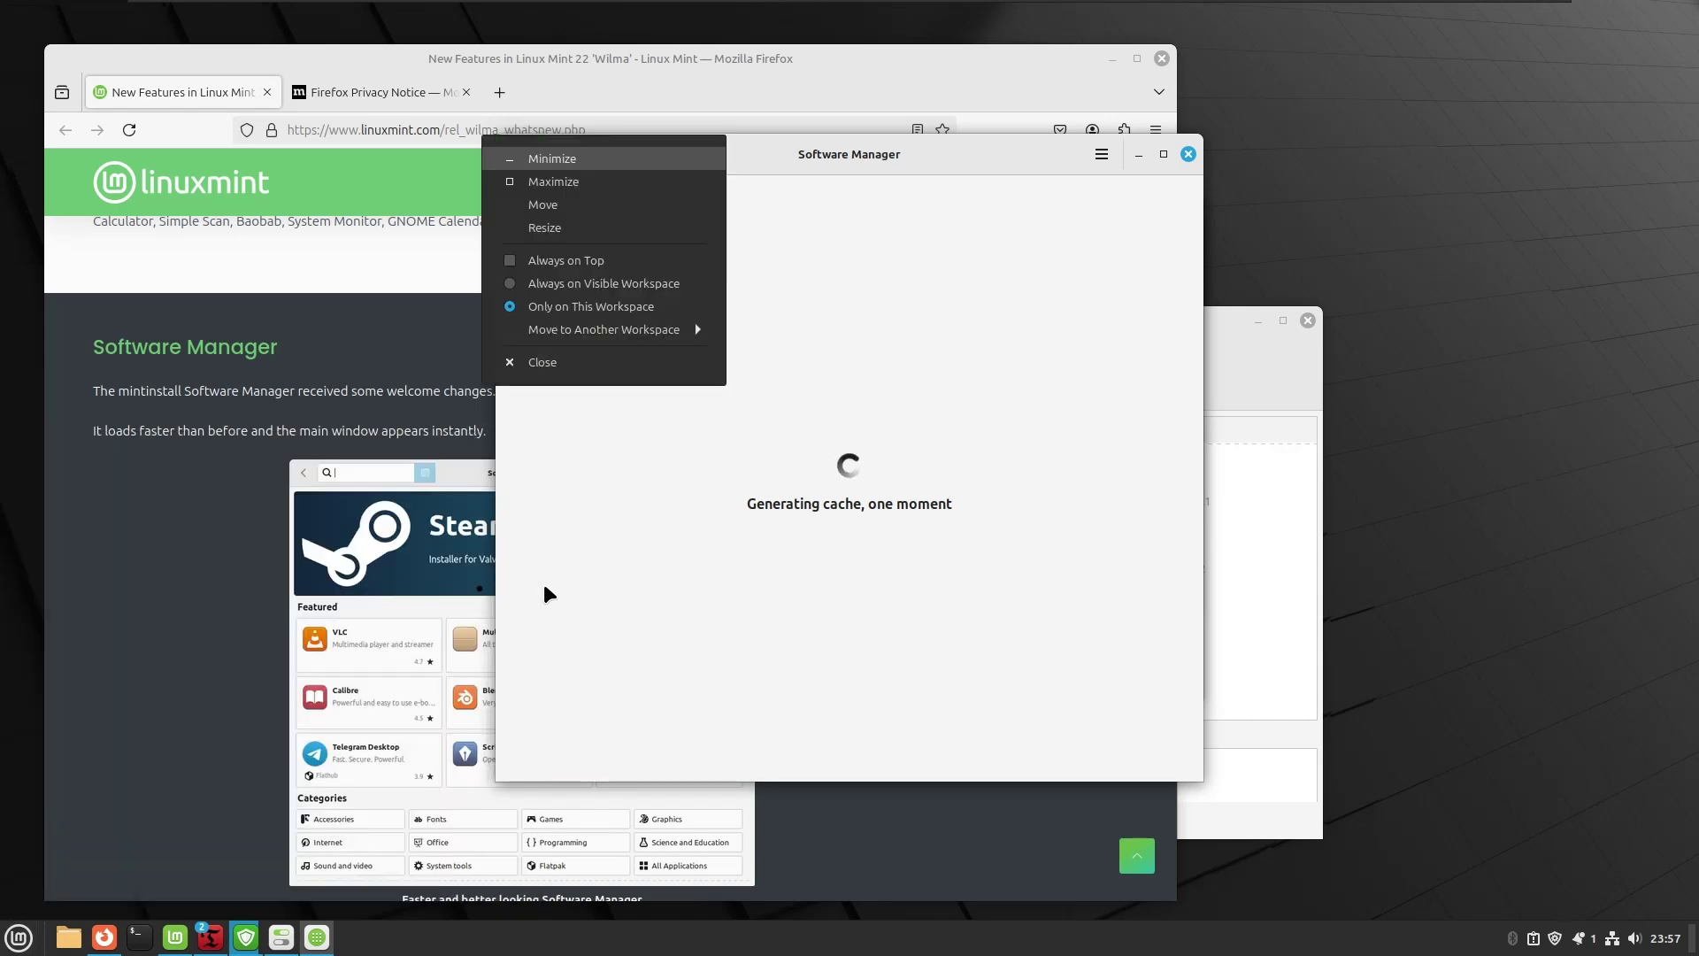
pyautogui.press('Down')
pyautogui.press('Down')
pyautogui.press('Down')
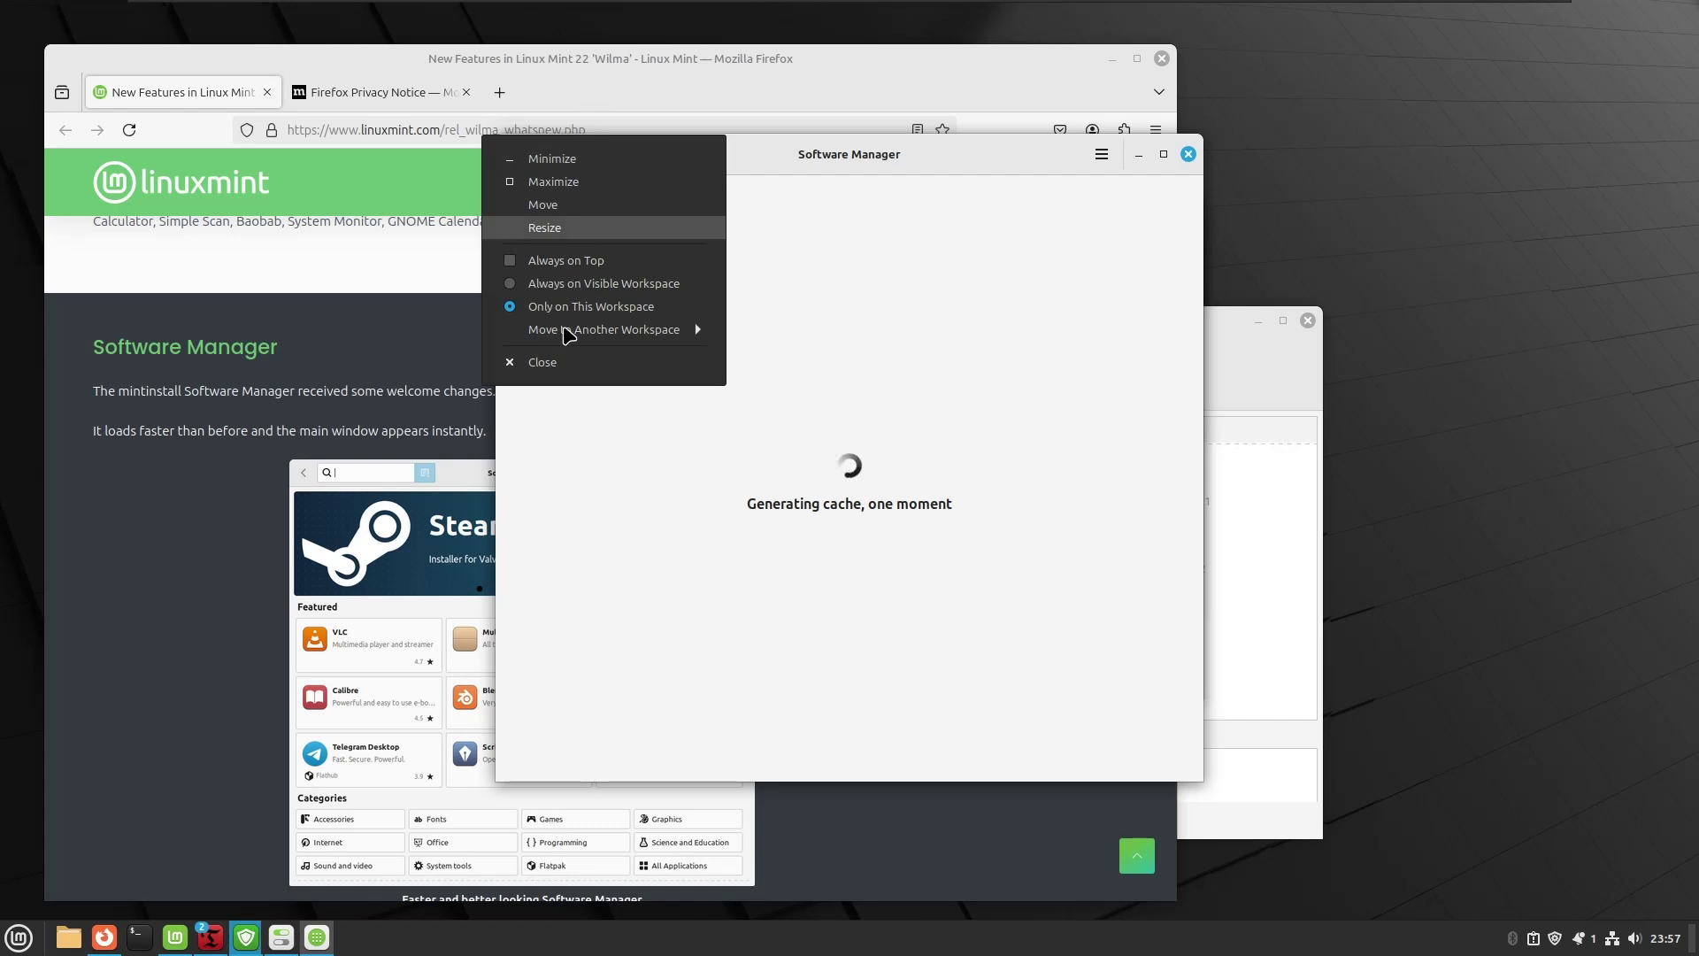
pyautogui.click(643, 464)
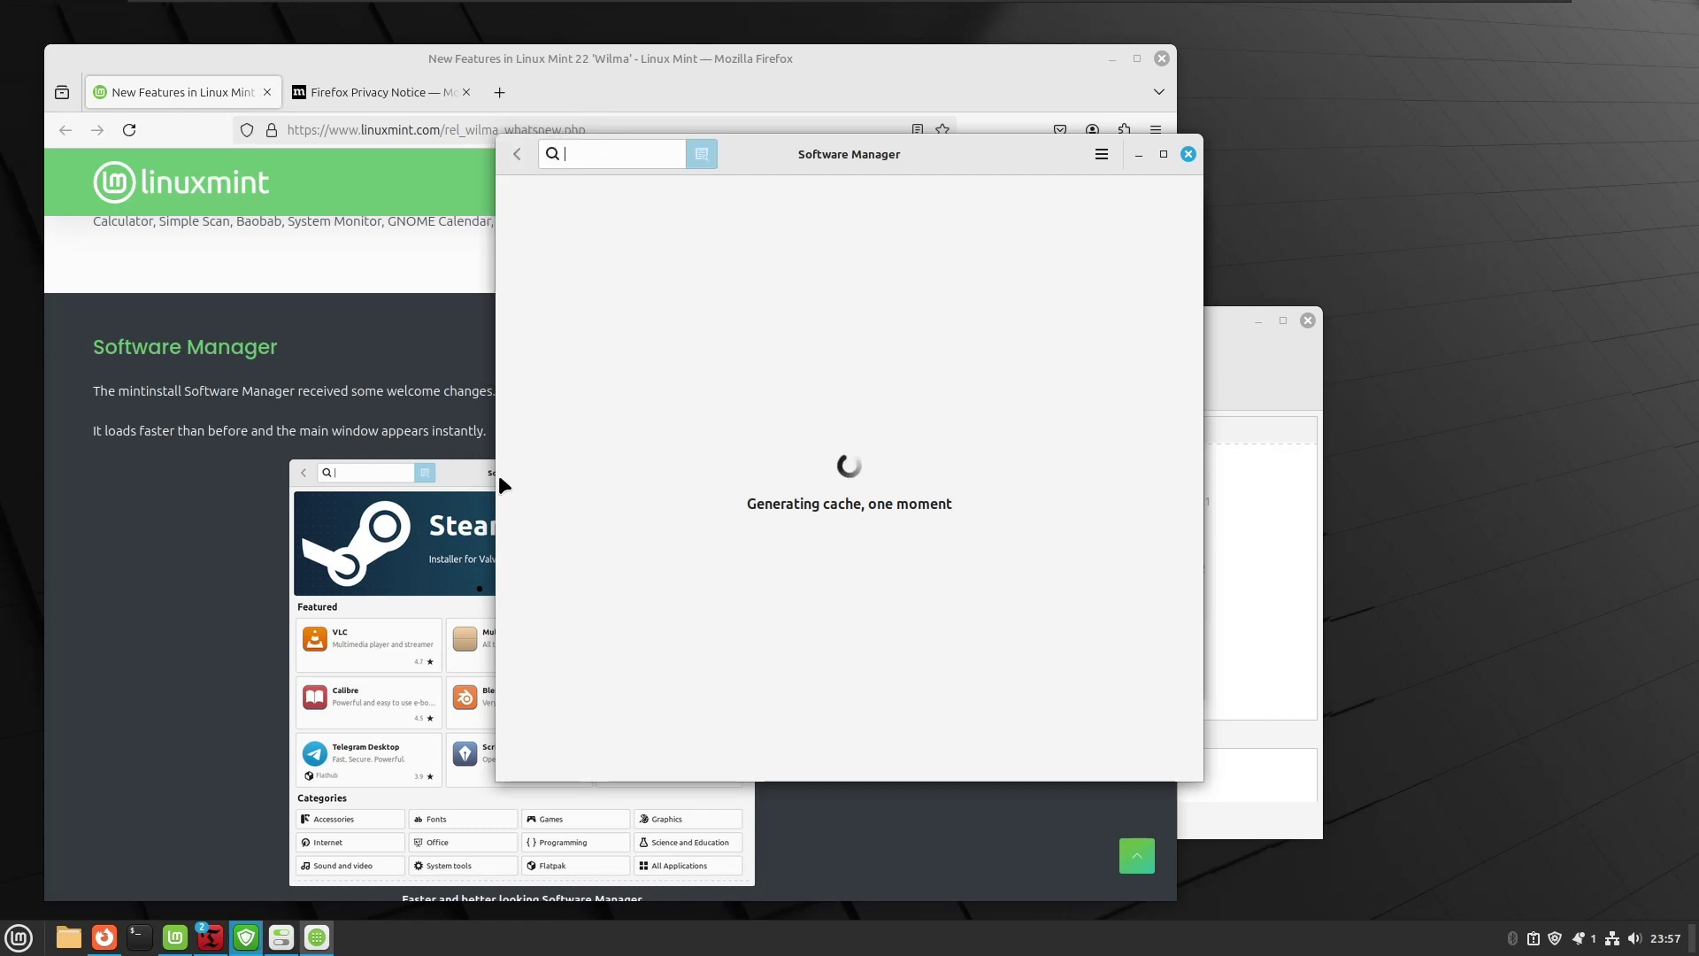
# Check the progress of the update installation and close the Welcome window.
pyautogui.moveTo(250, 941)
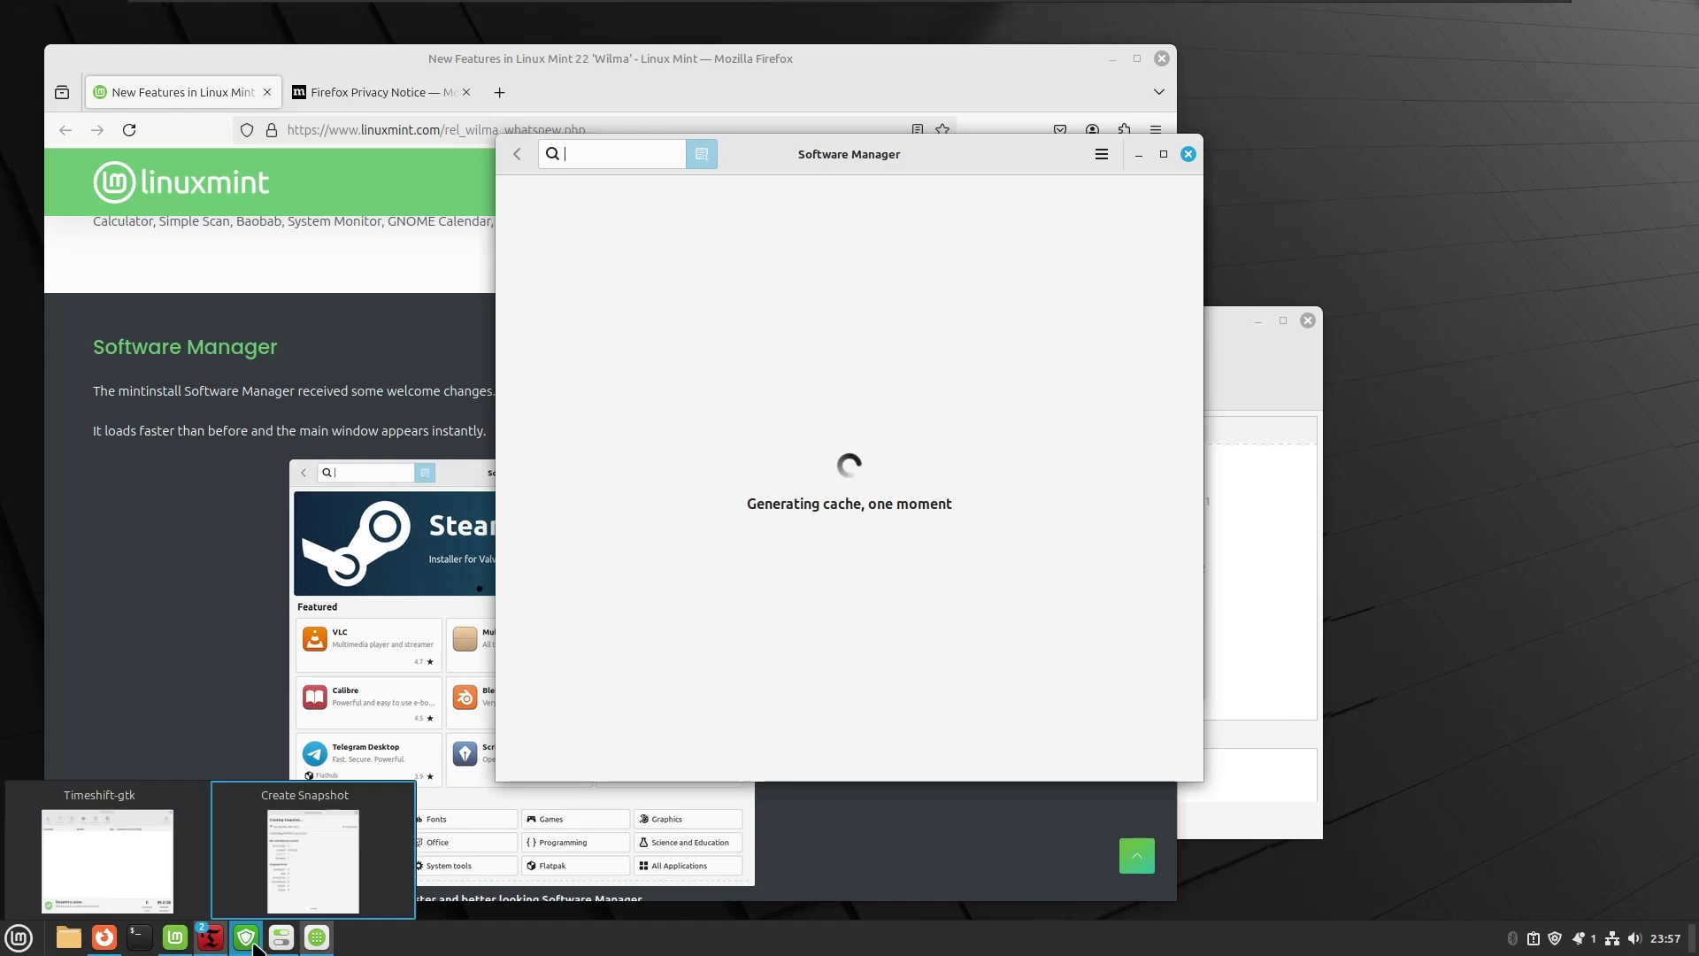
pyautogui.click(250, 899)
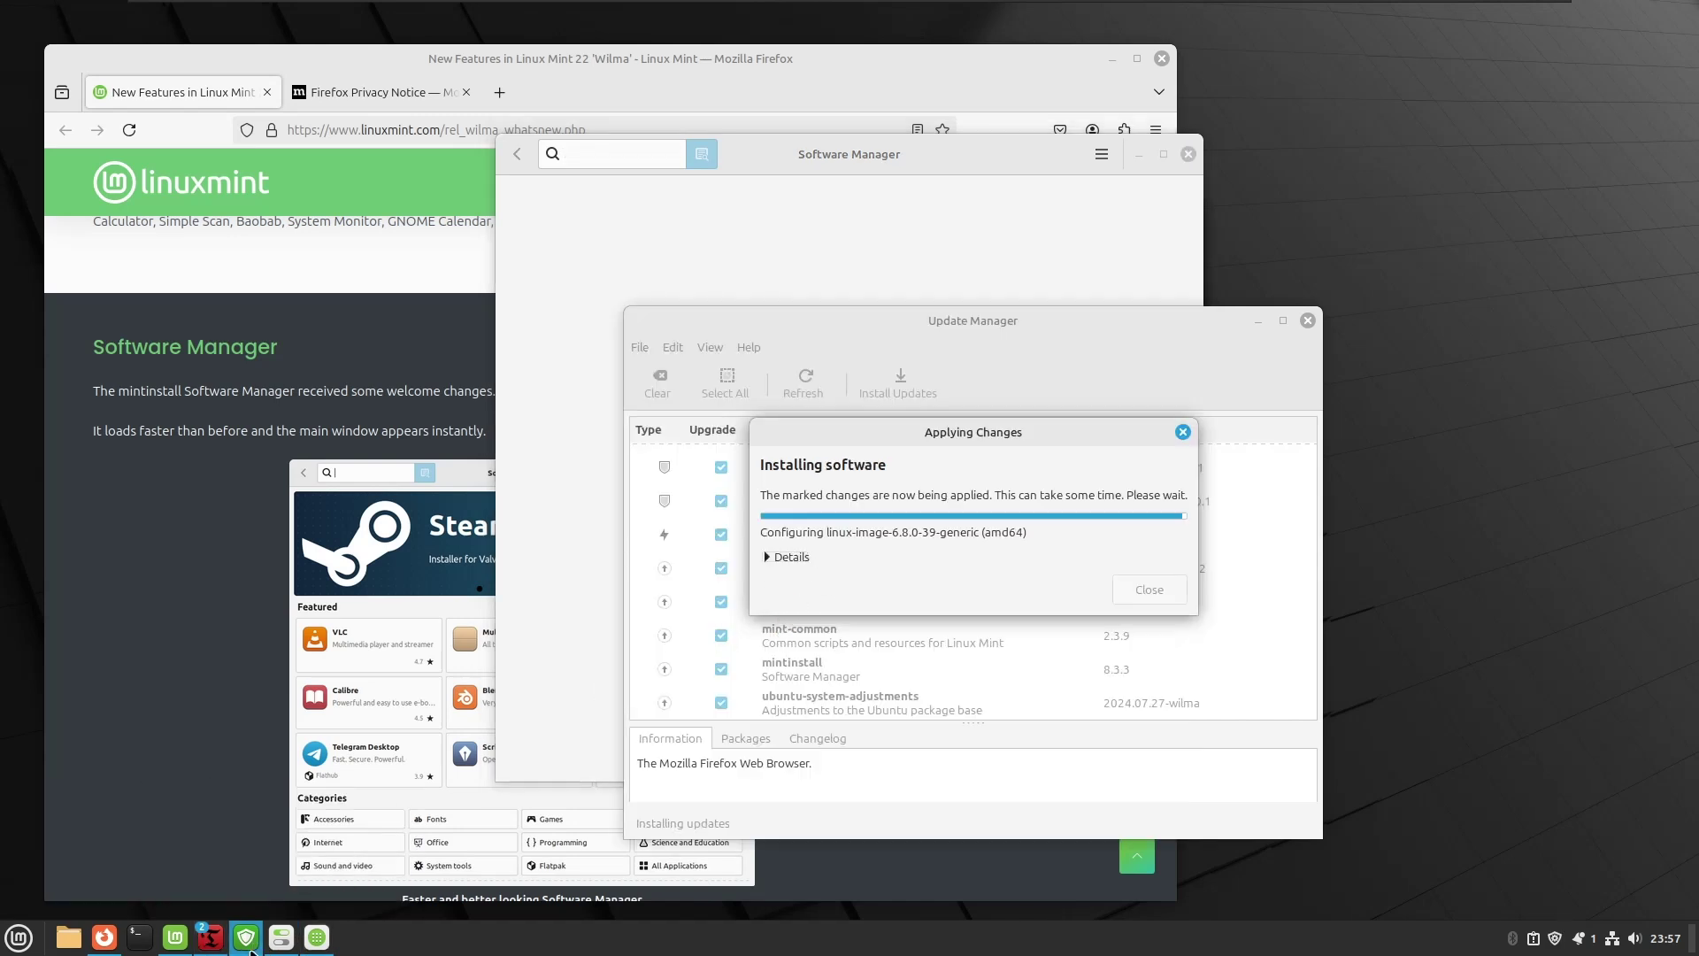
pyautogui.moveTo(182, 934)
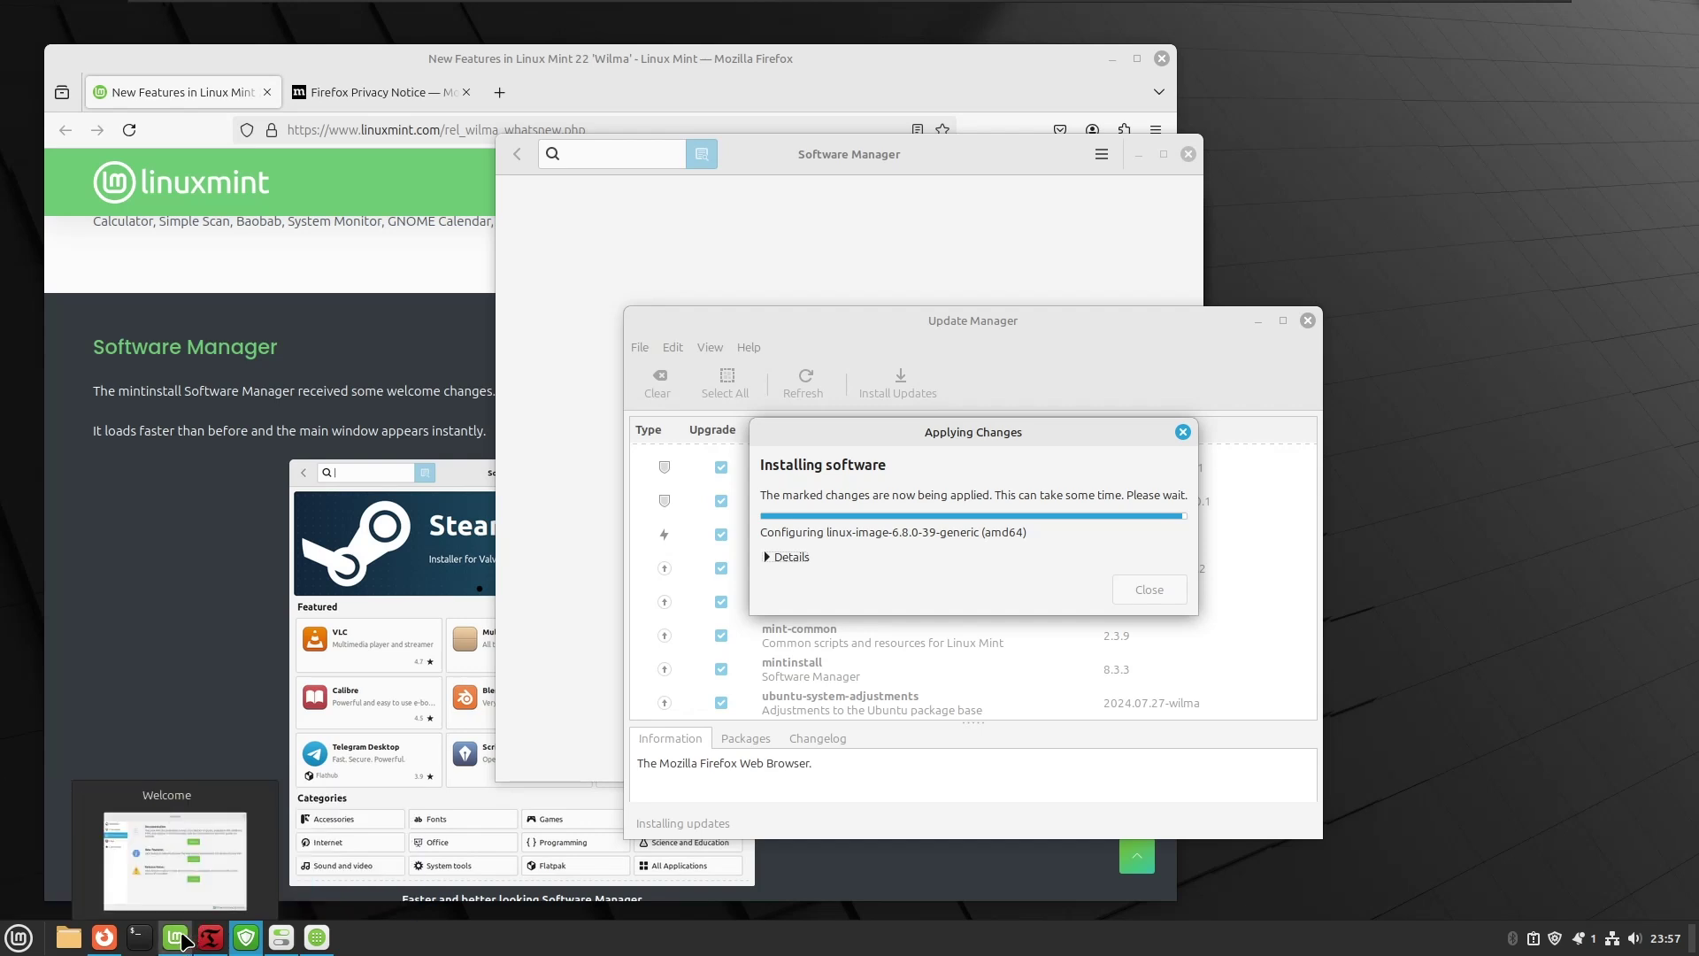
pyautogui.click(183, 938)
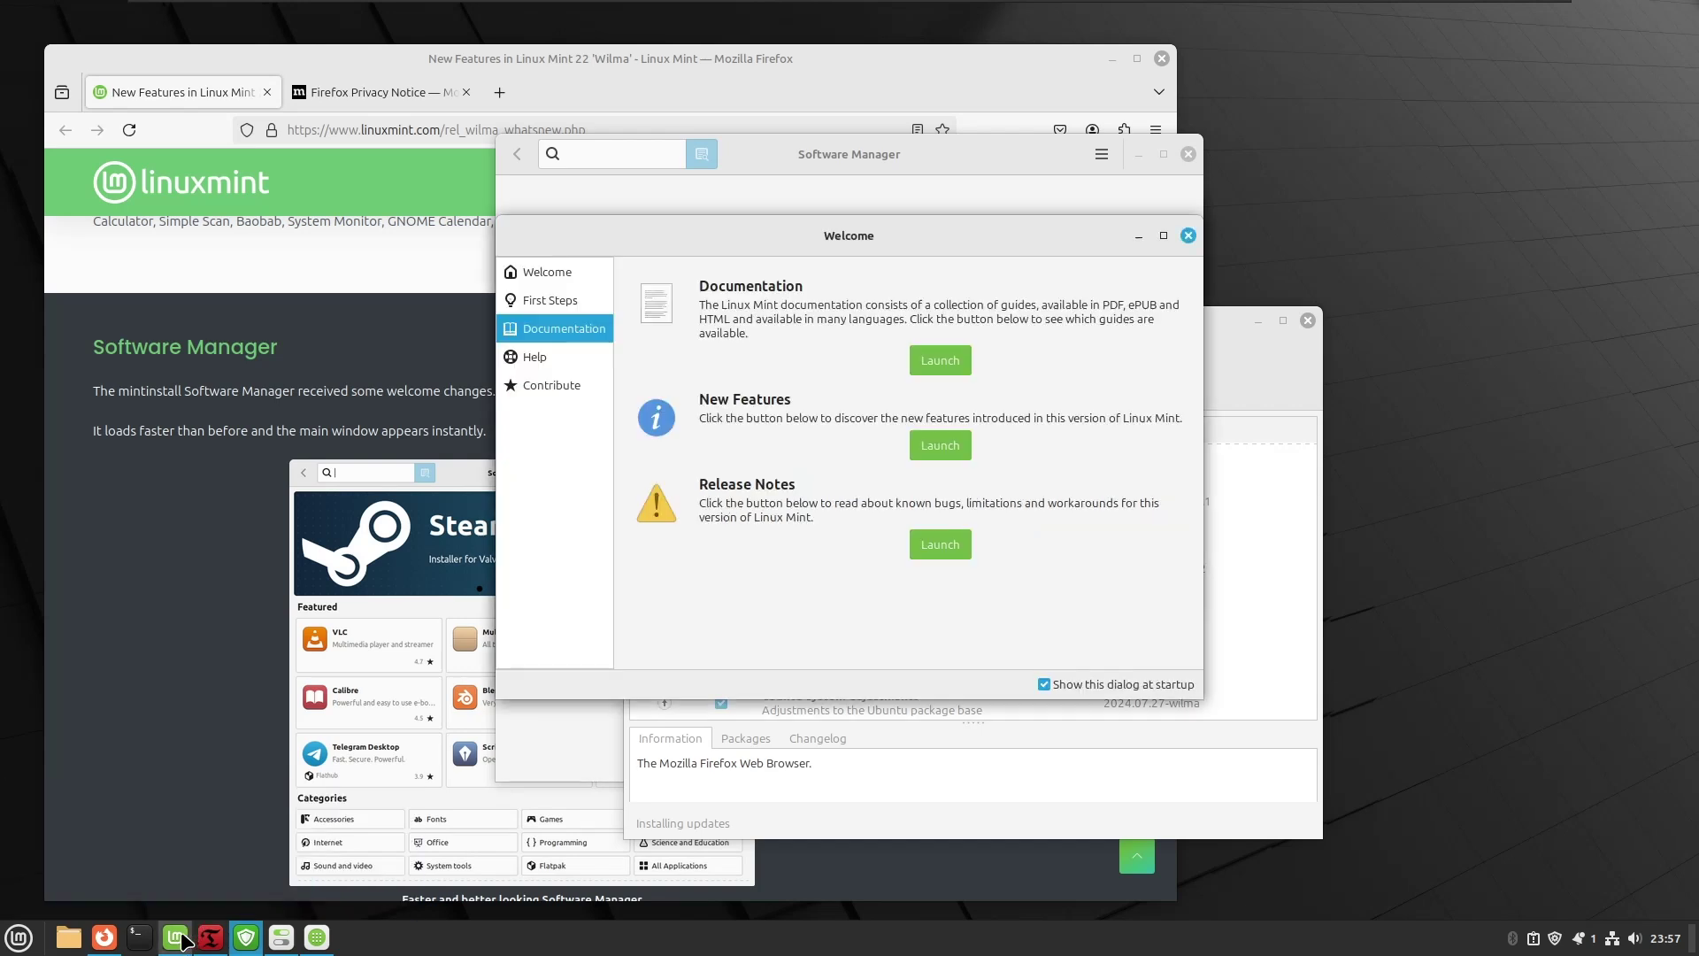
pyautogui.click(1187, 235)
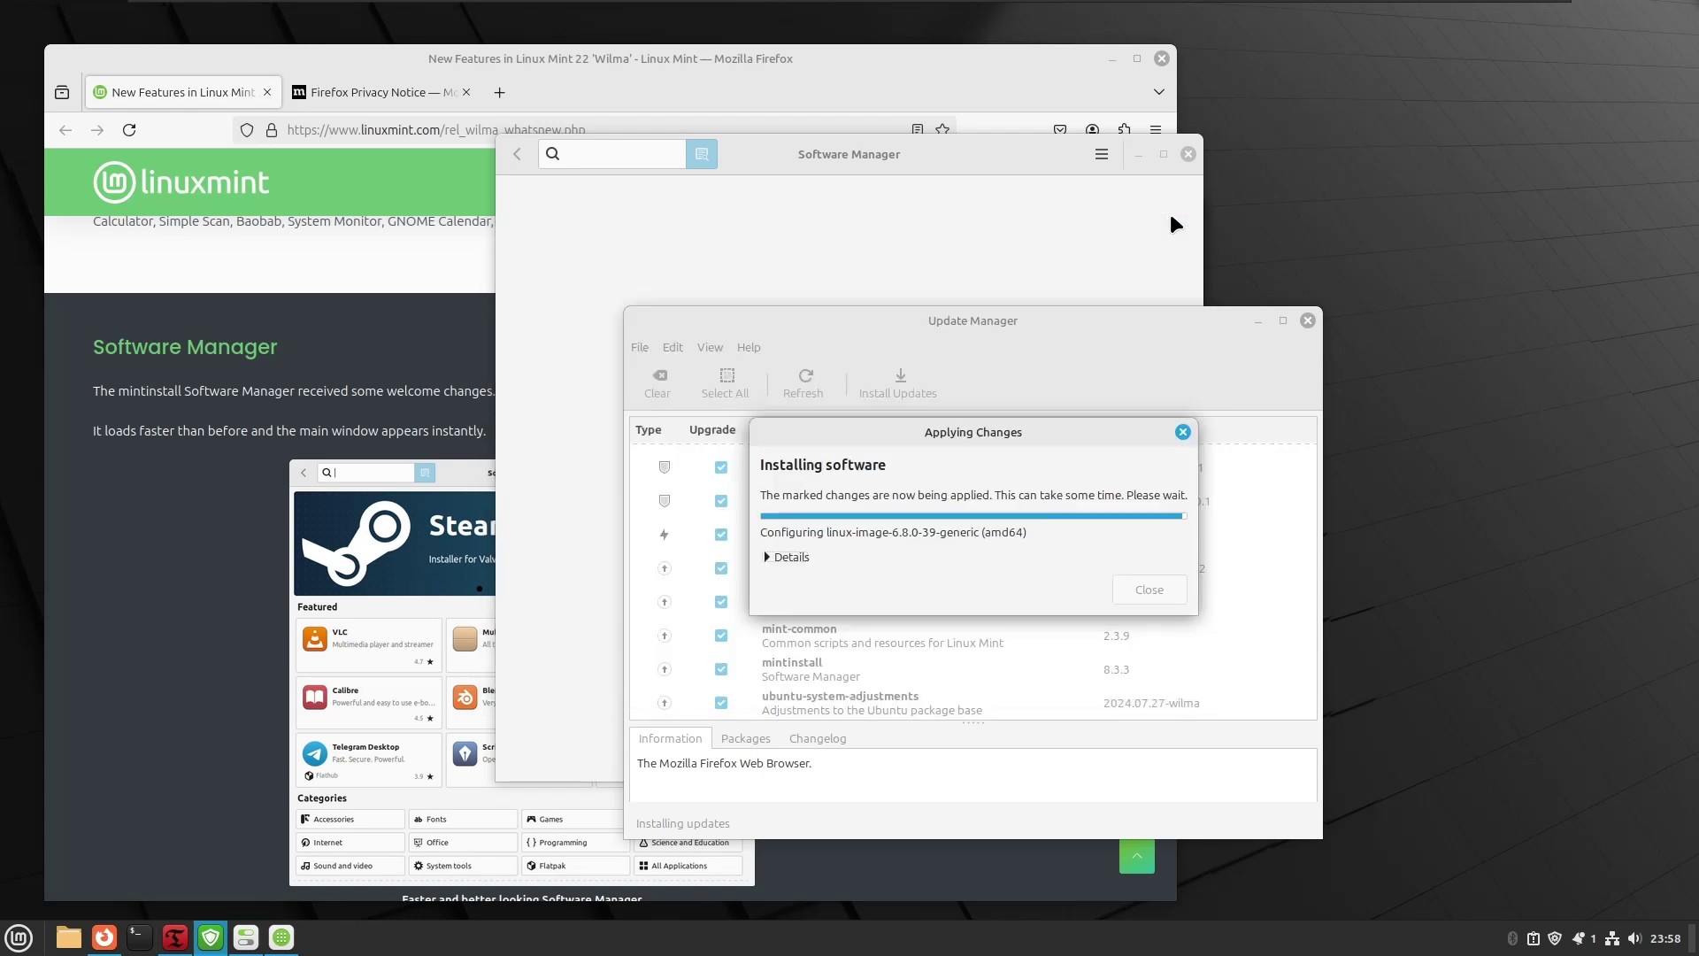
# Read the "Better security" section on unverified Flatpaks on the New Features page and check whether Software Manager has loaded.
pyautogui.click(266, 337)
pyautogui.scroll(-5, 266, 339)
pyautogui.scroll(-3, 265, 339)
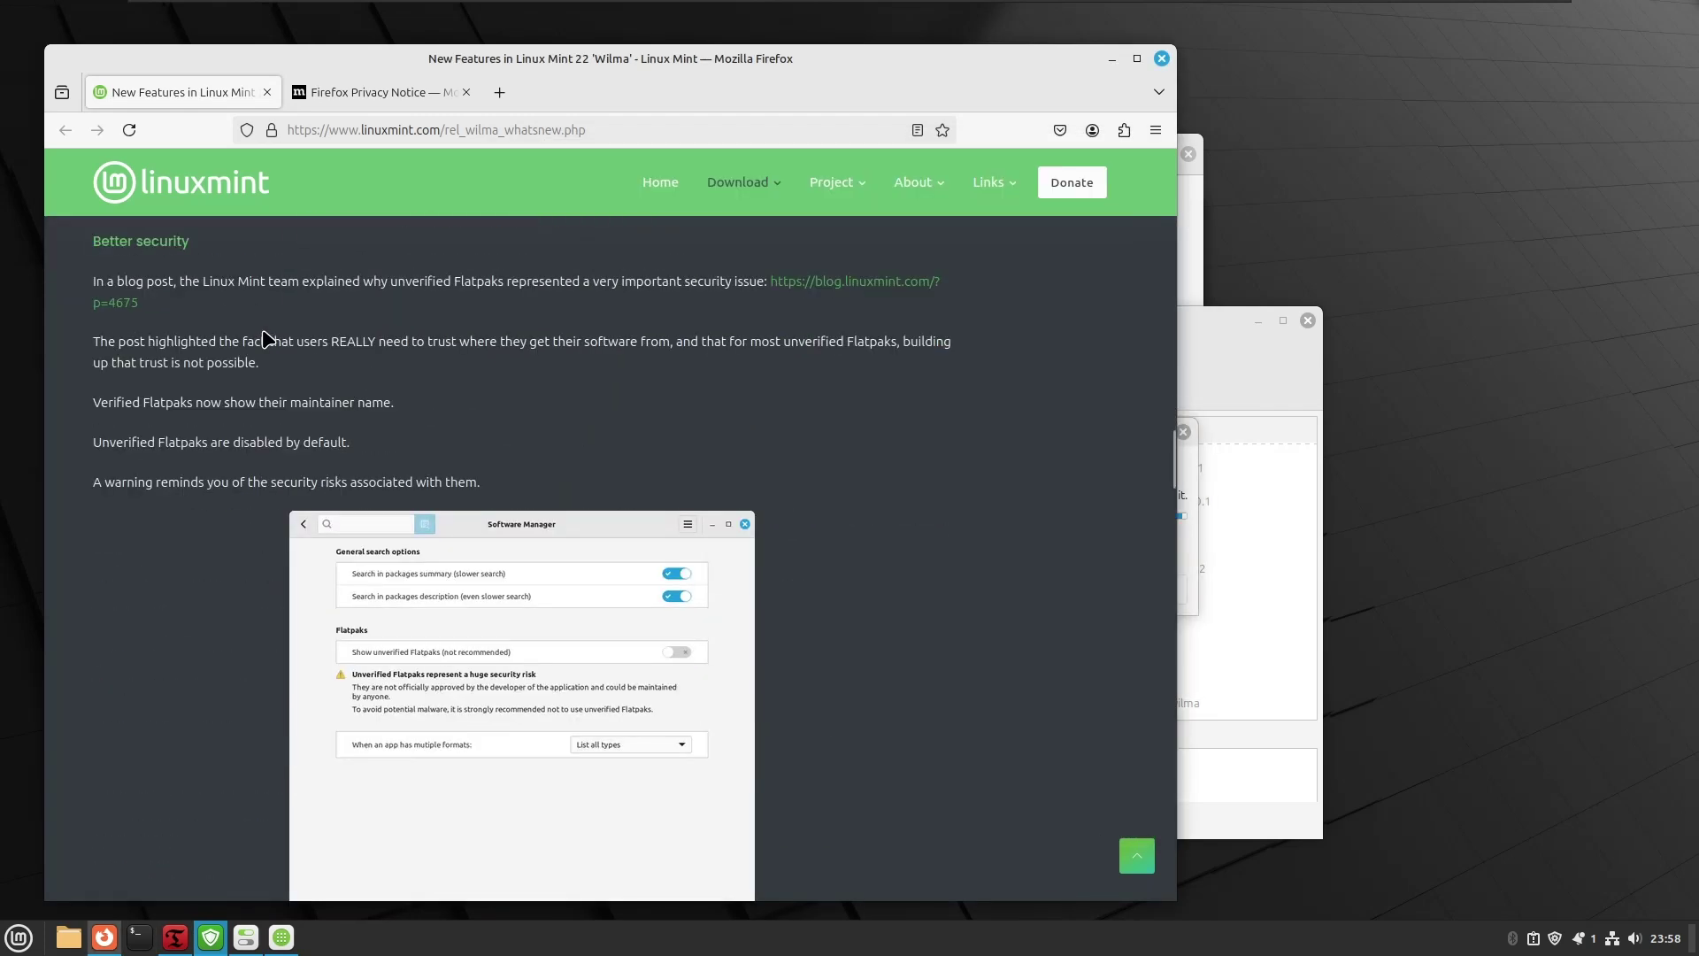
pyautogui.scroll(-9, 266, 339)
pyautogui.scroll(7, 266, 339)
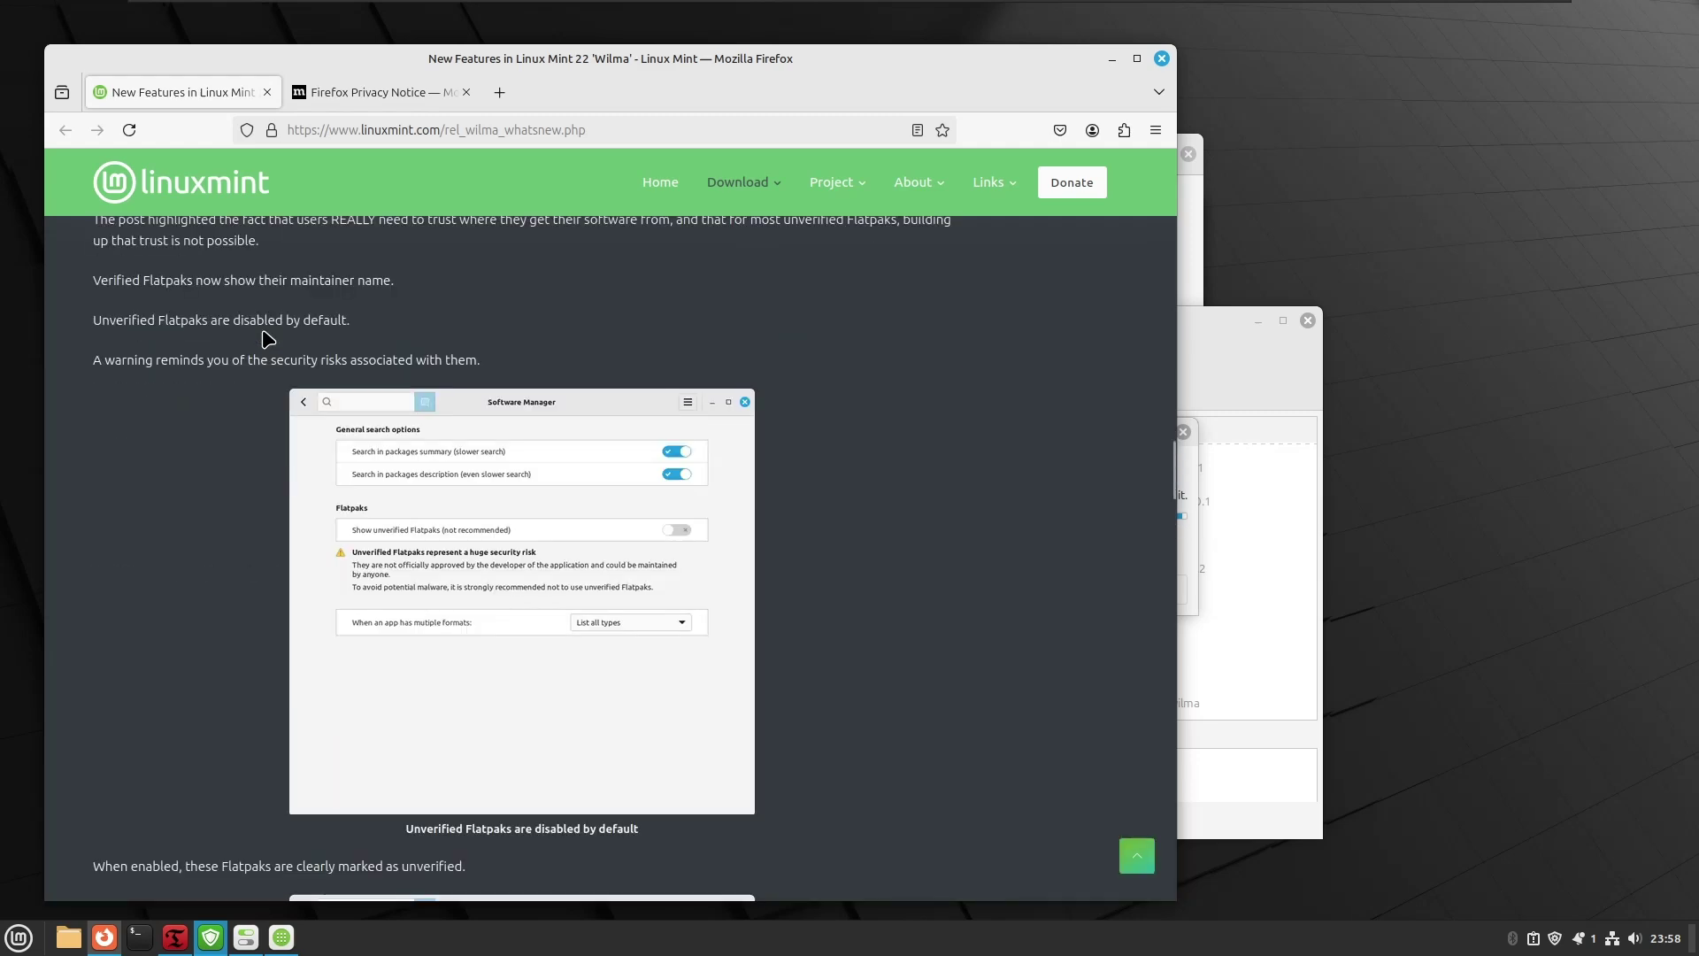
pyautogui.scroll(6, 267, 339)
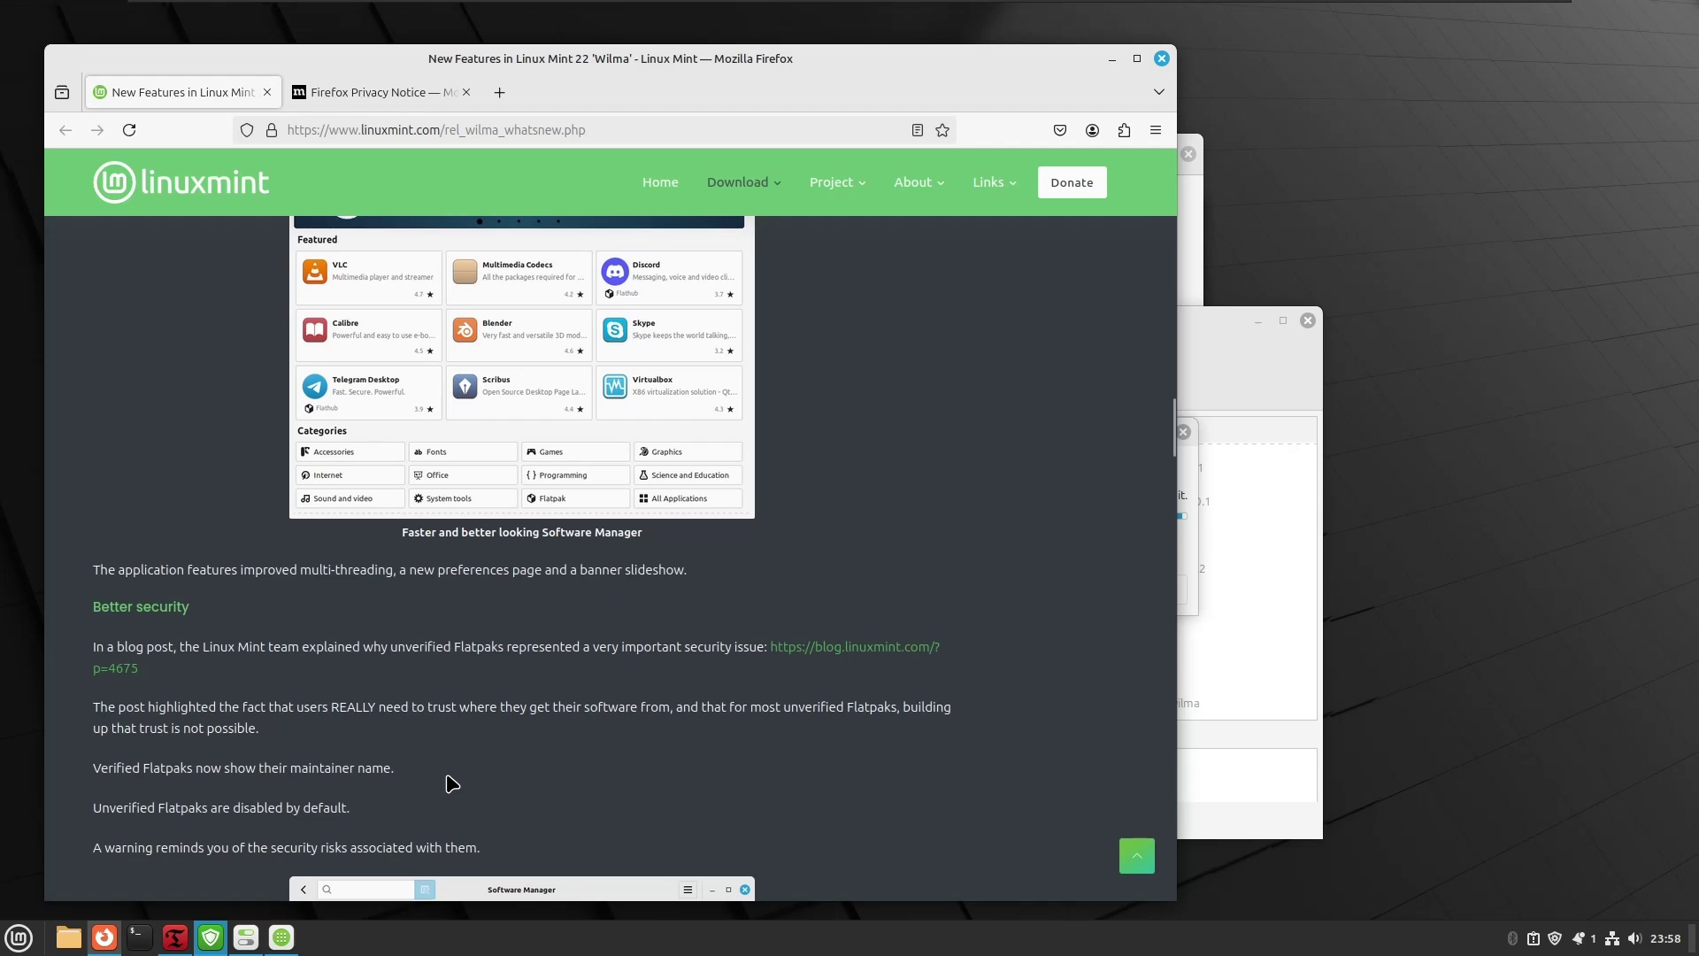
pyautogui.scroll(-6, 453, 785)
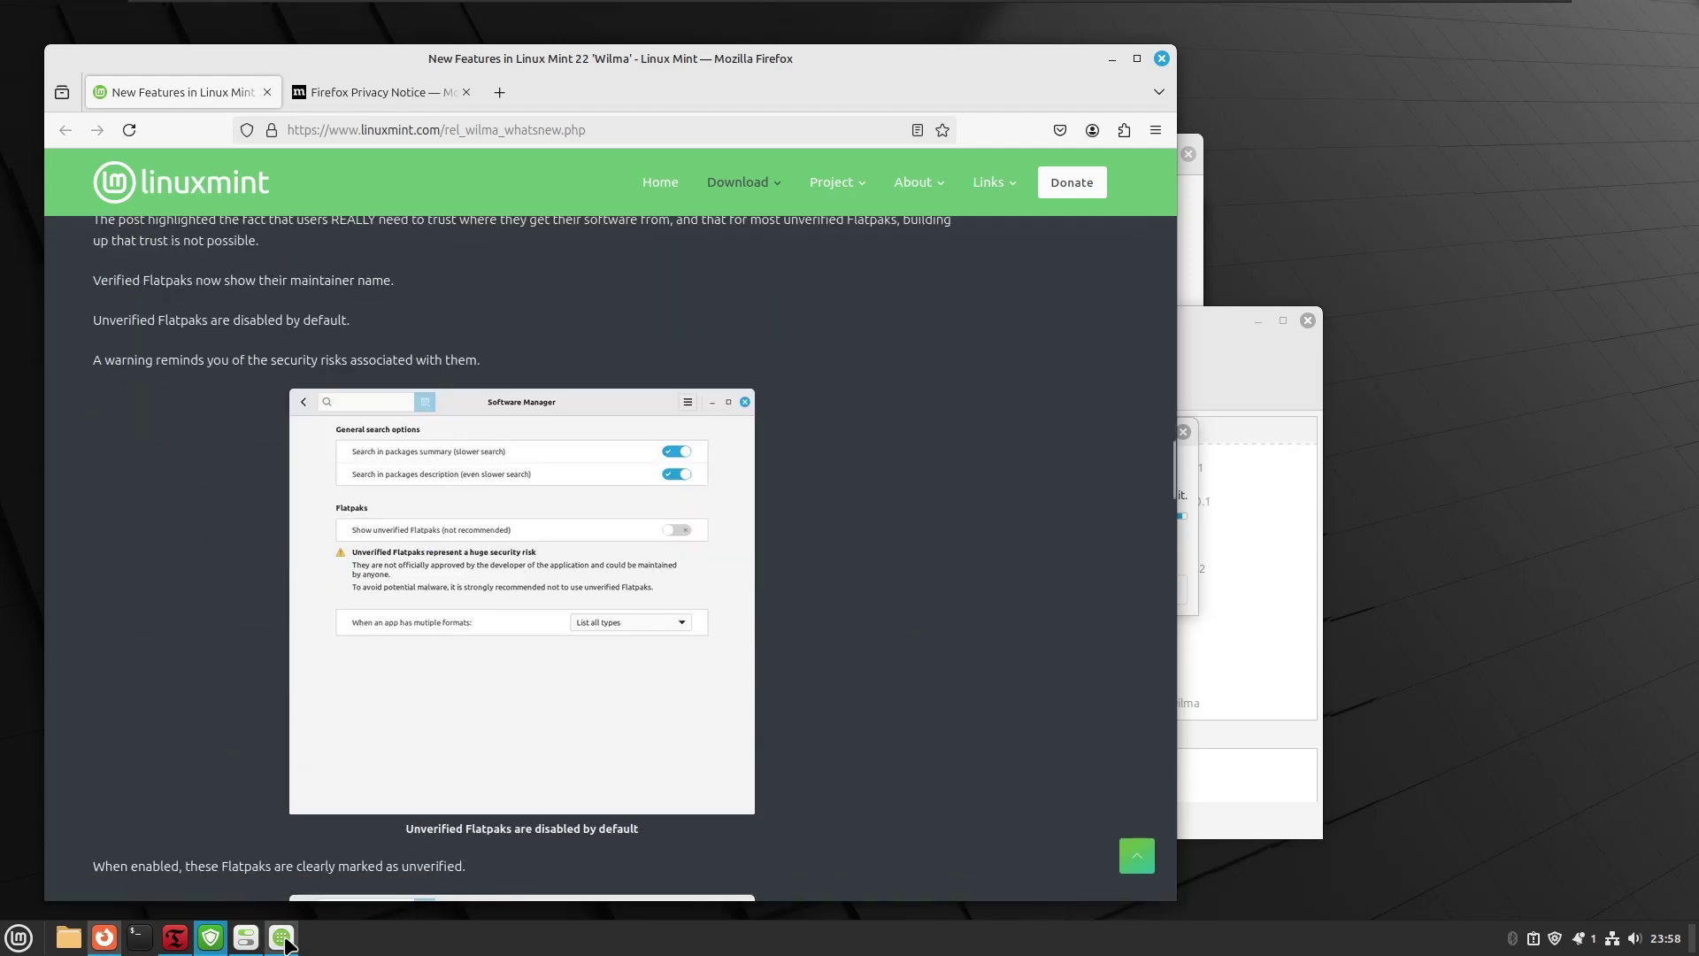
pyautogui.click(283, 938)
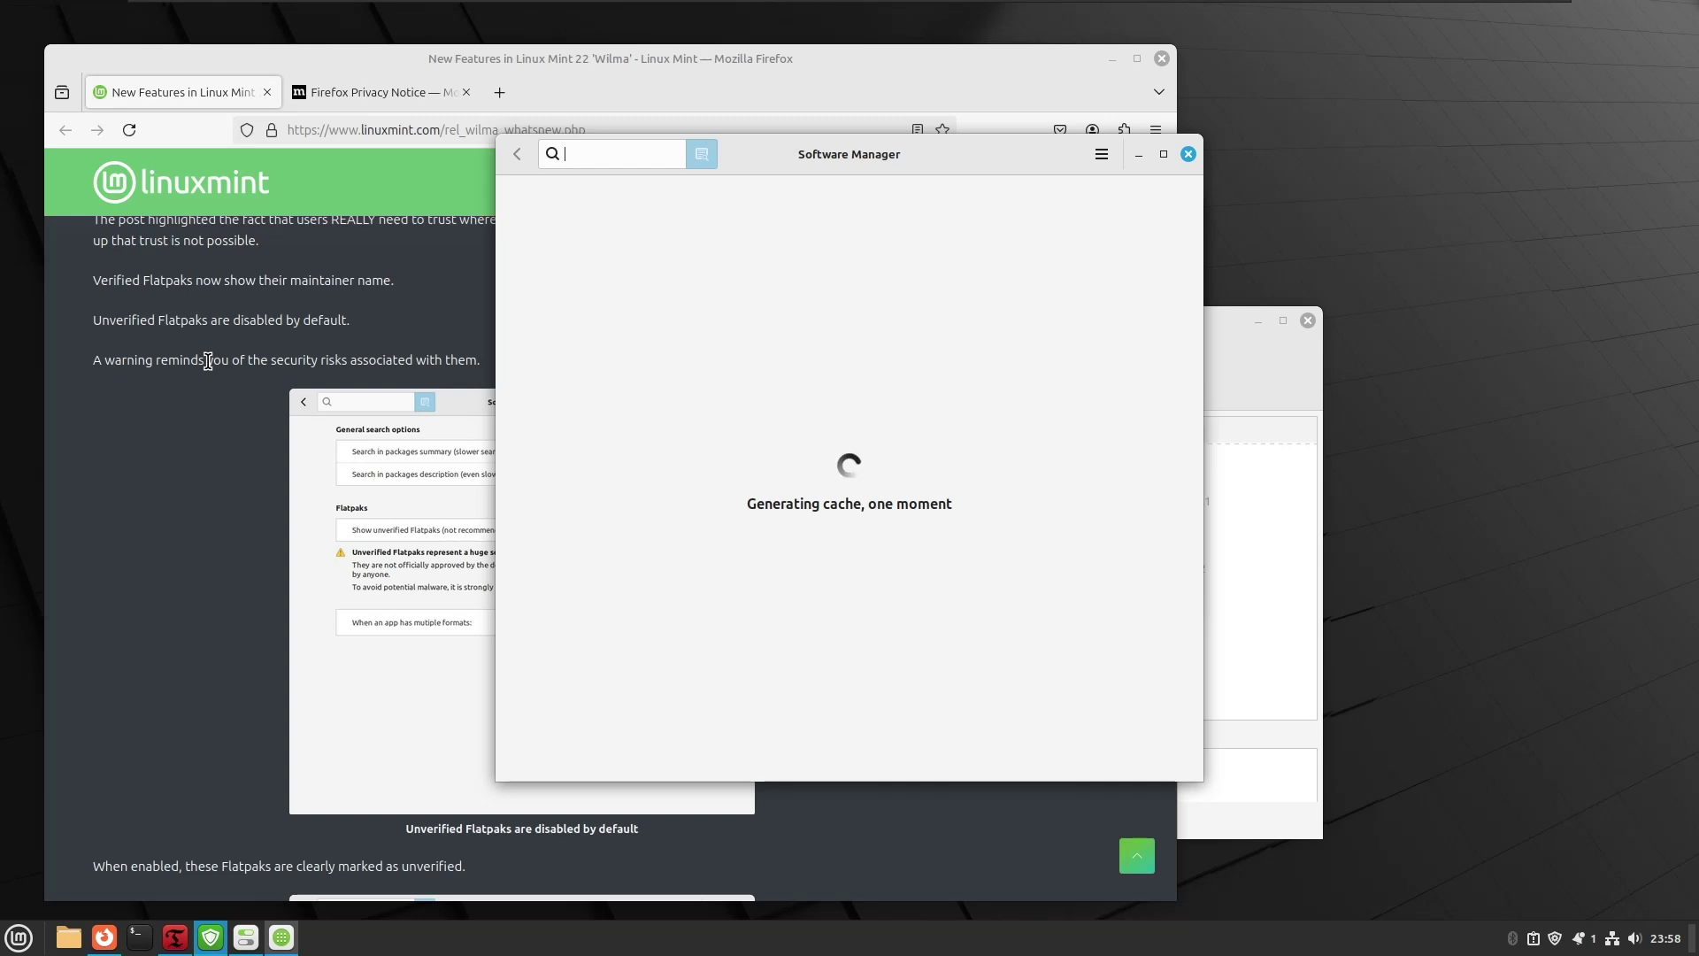
pyautogui.click(282, 431)
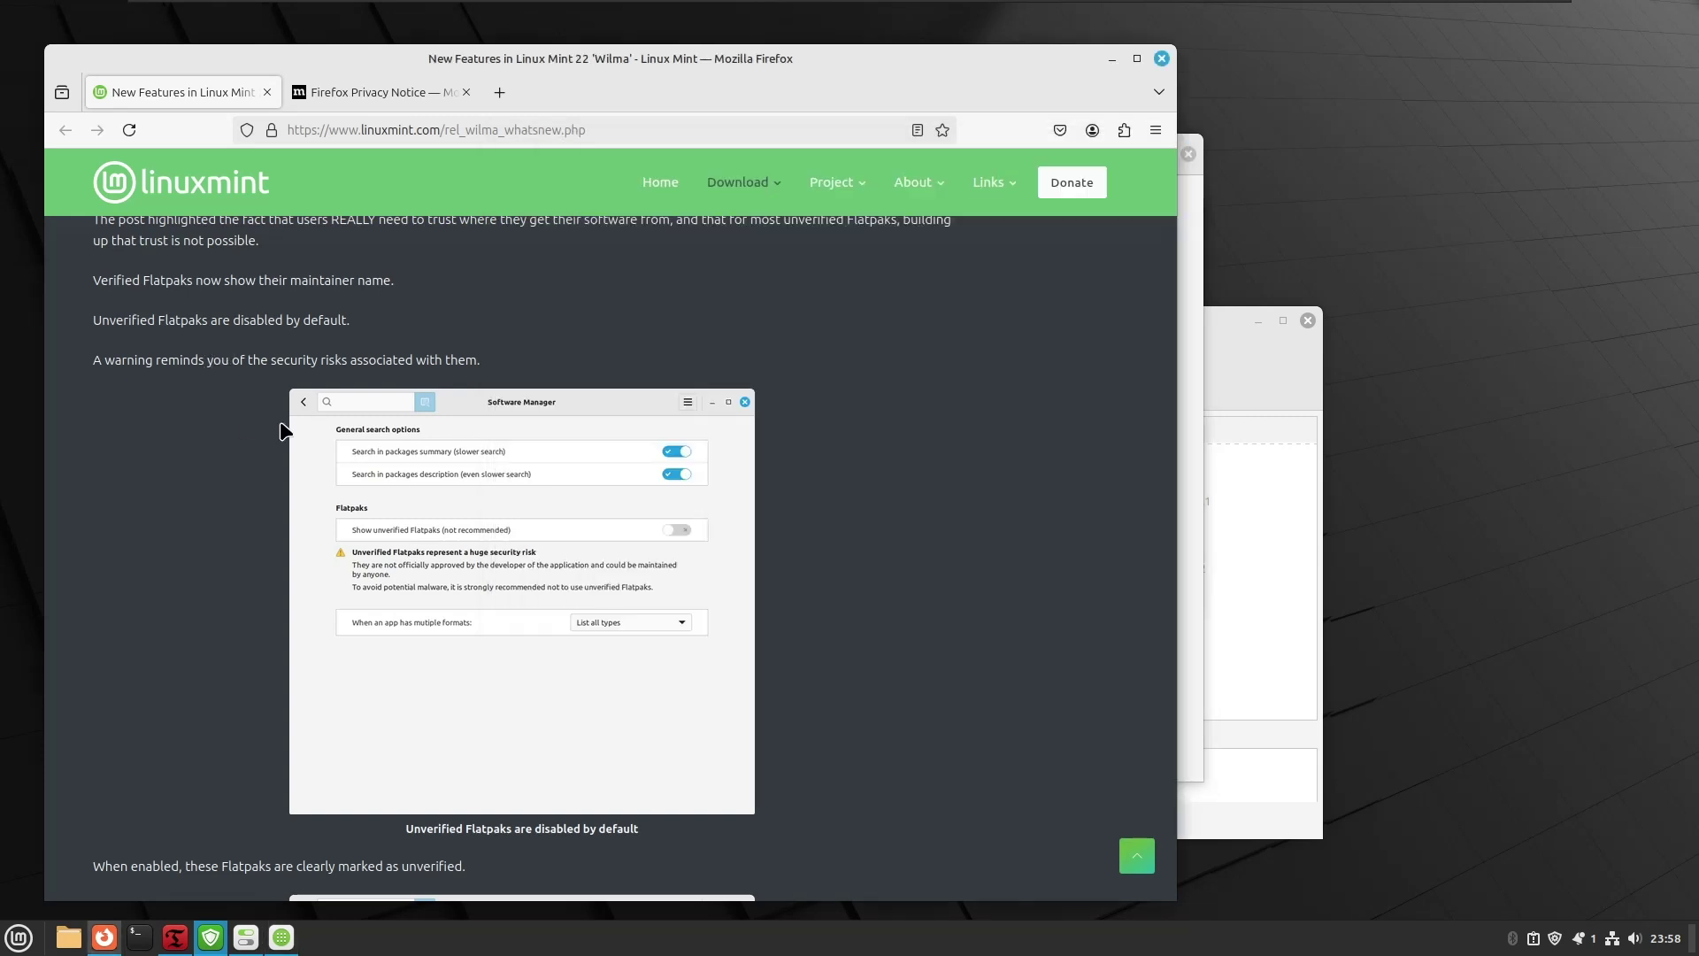
pyautogui.scroll(-5, 281, 431)
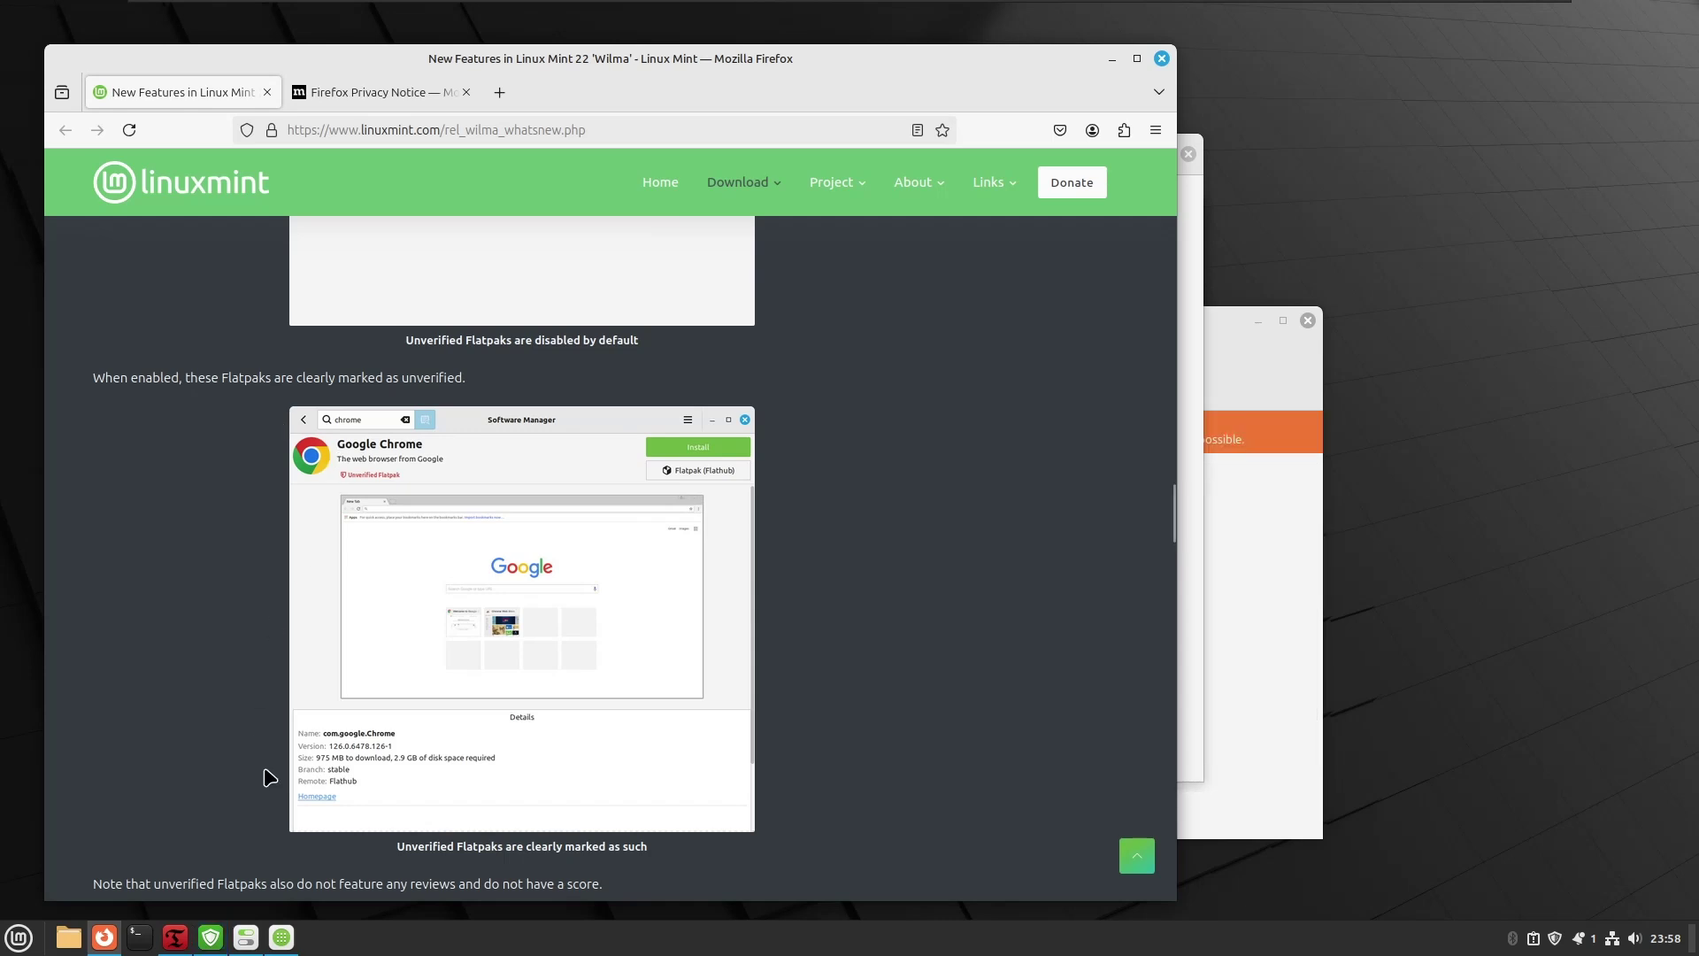
# Check the status of Software Manager and Update Manager, and minimize the Update Manager window.
pyautogui.click(286, 943)
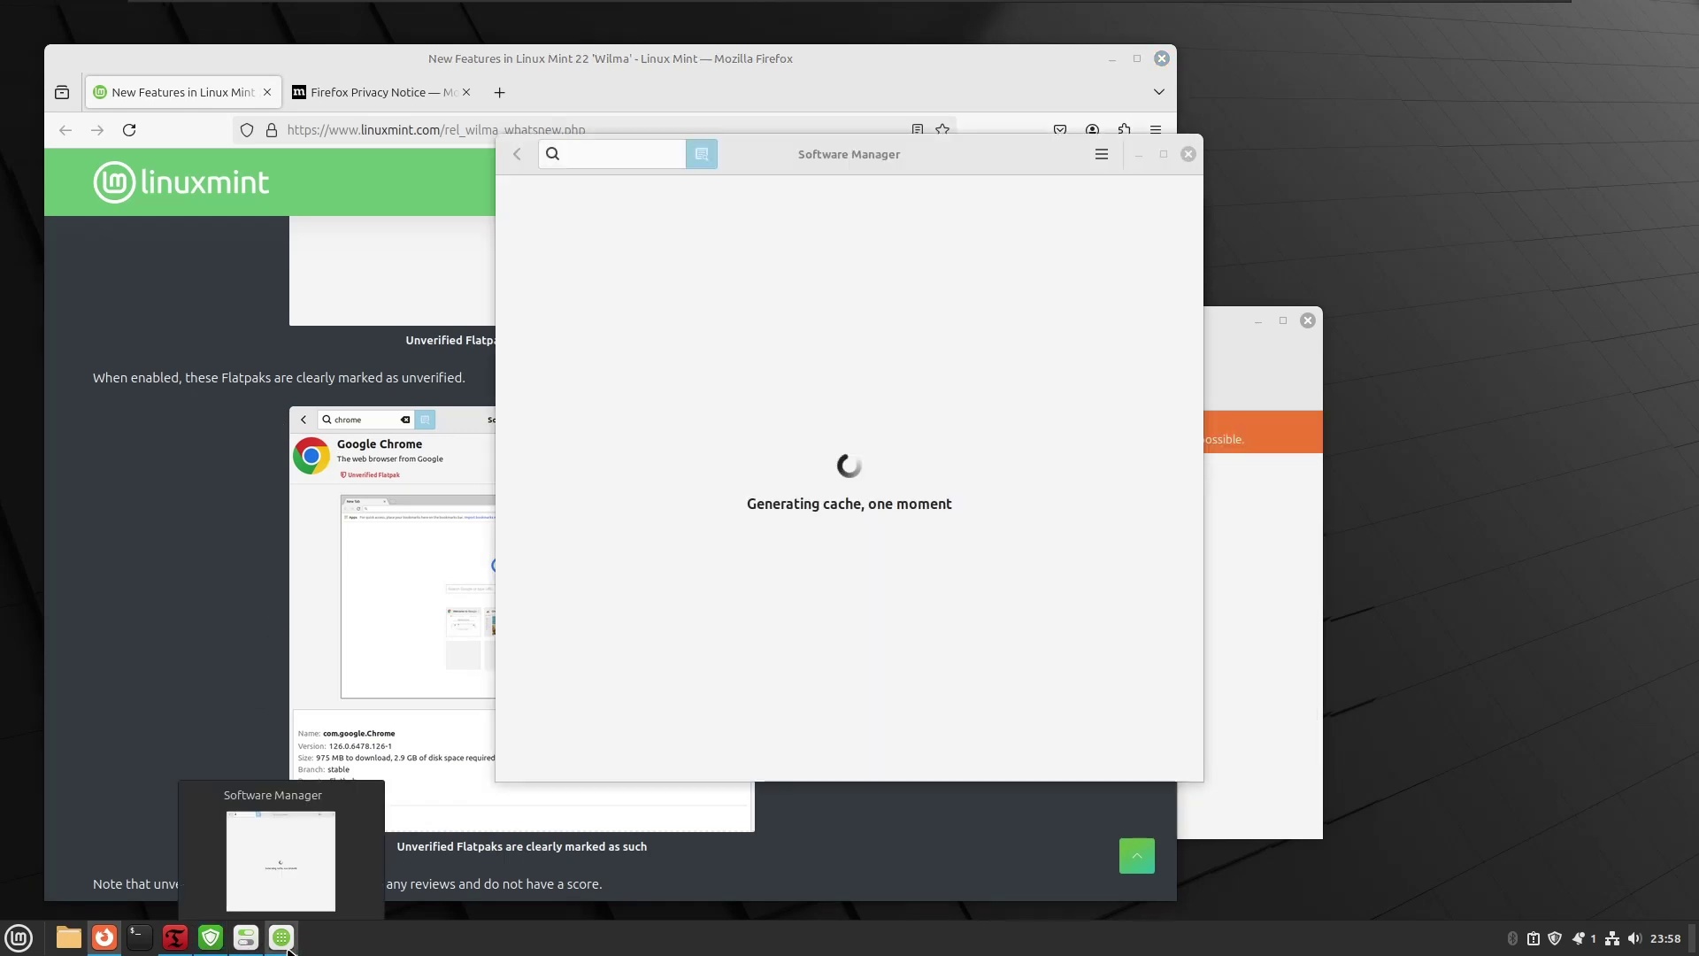
pyautogui.click(1290, 490)
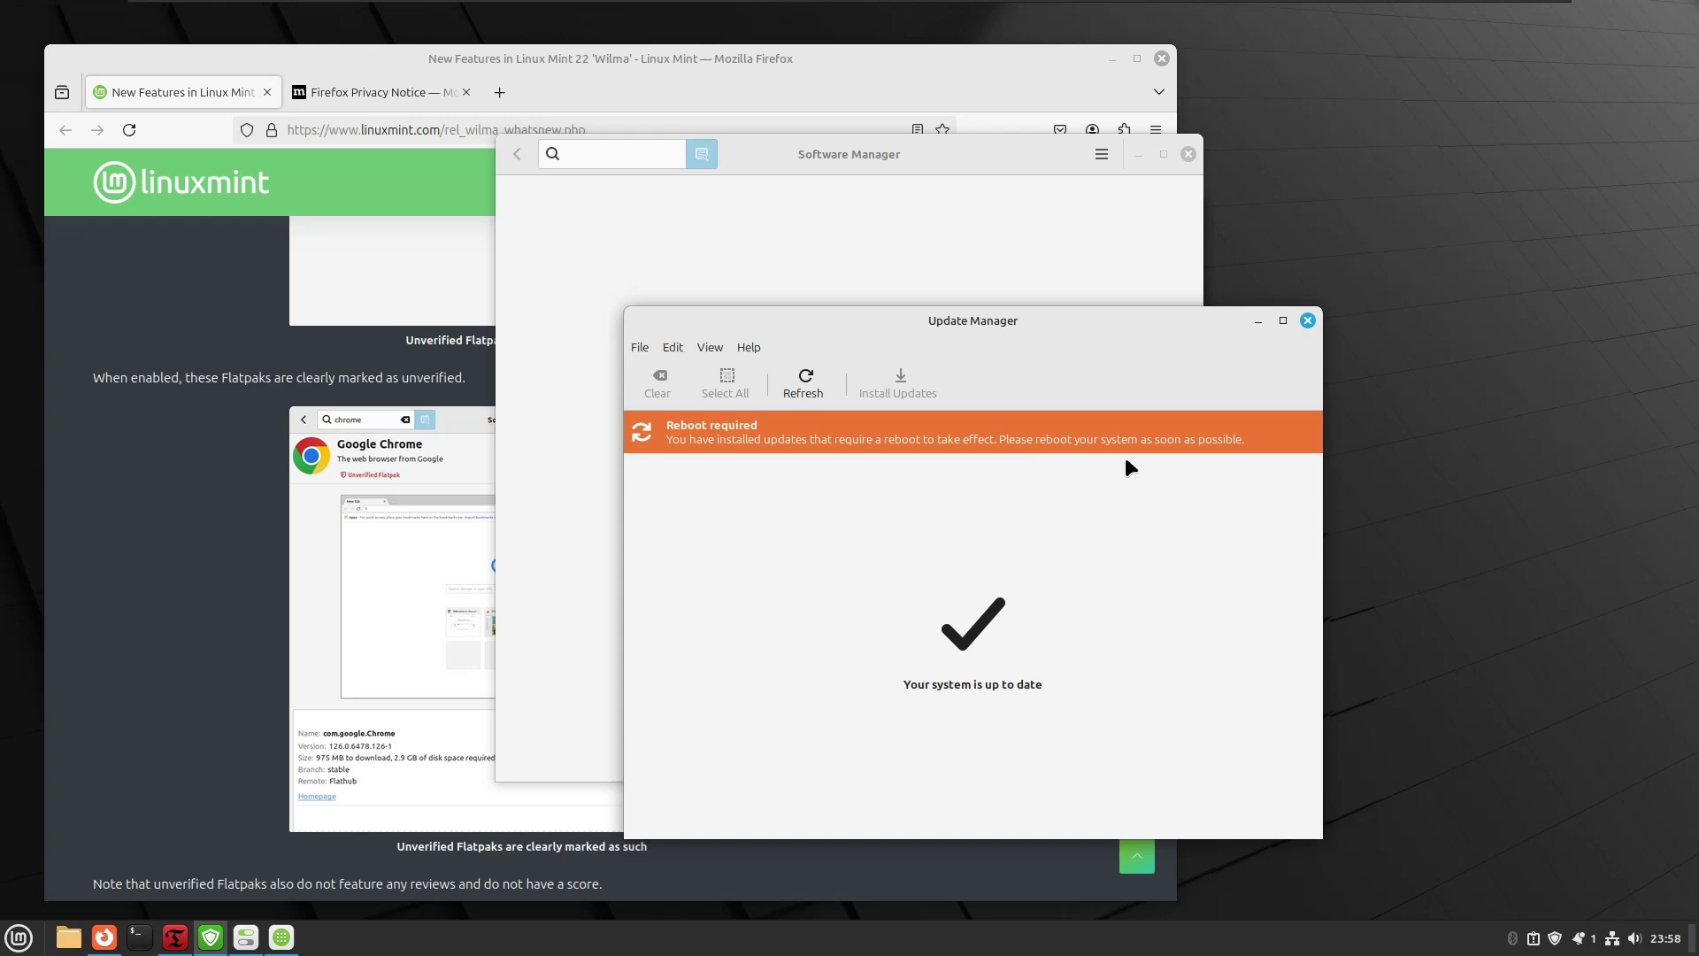
pyautogui.click(1256, 322)
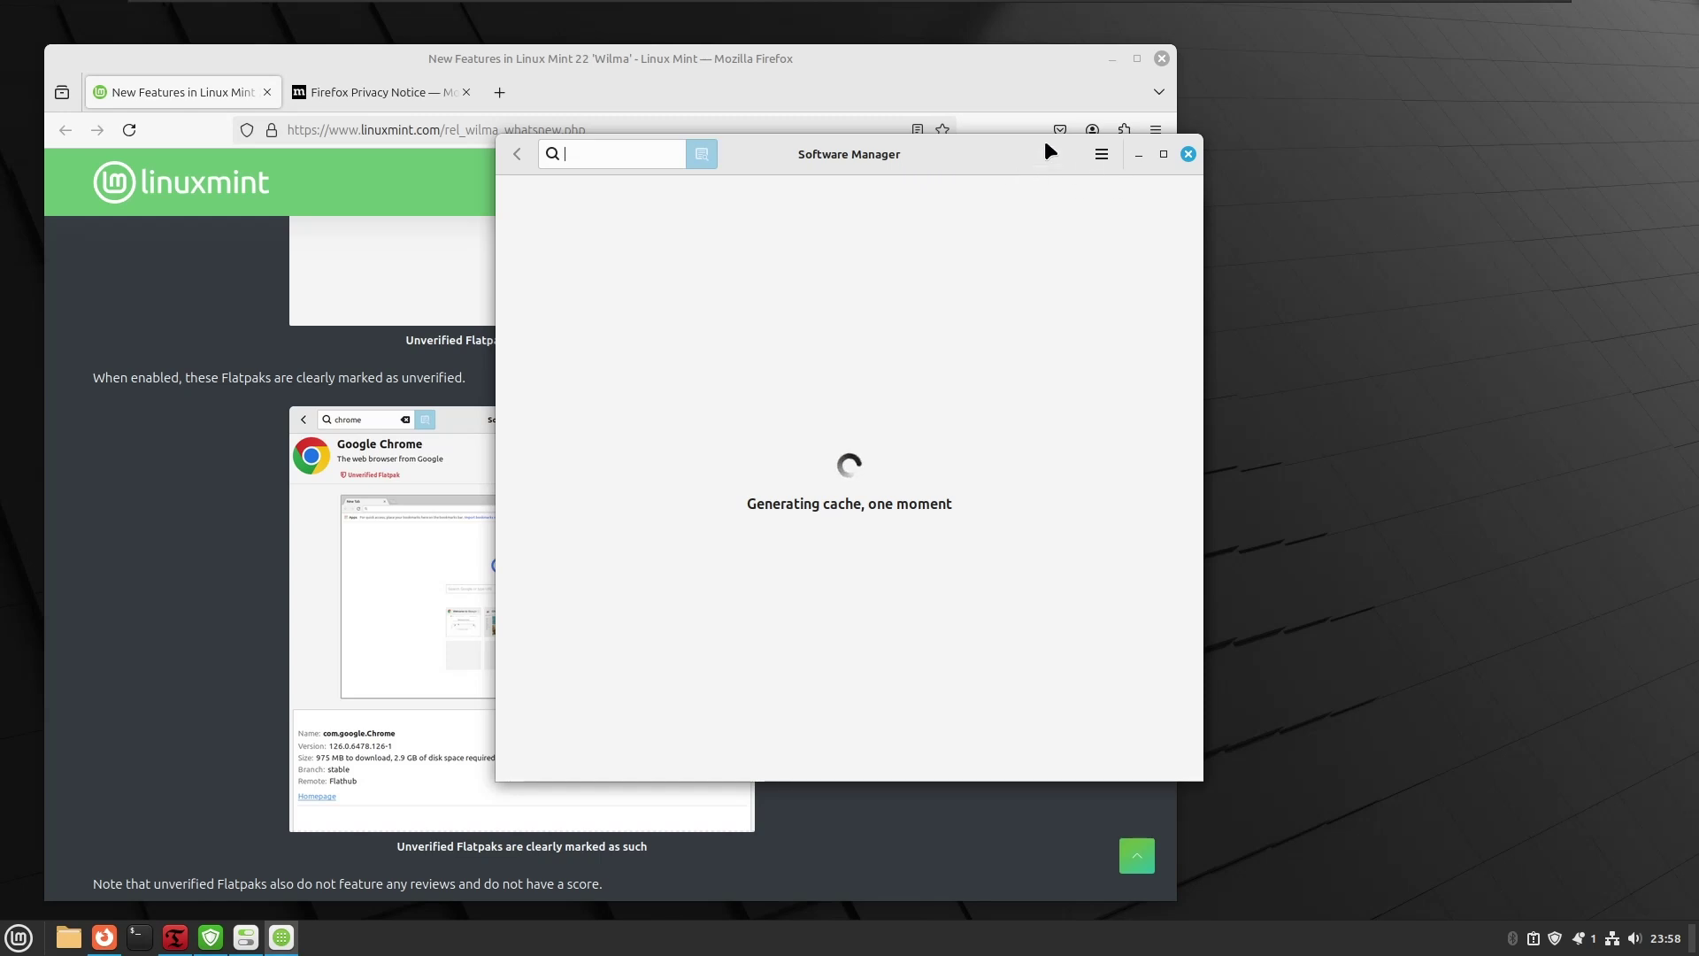
# Move the Software Manager window aside and continue reading the New Features page to the section on Matrix.
pyautogui.moveTo(891, 164); pyautogui.dragTo(1053, 199)
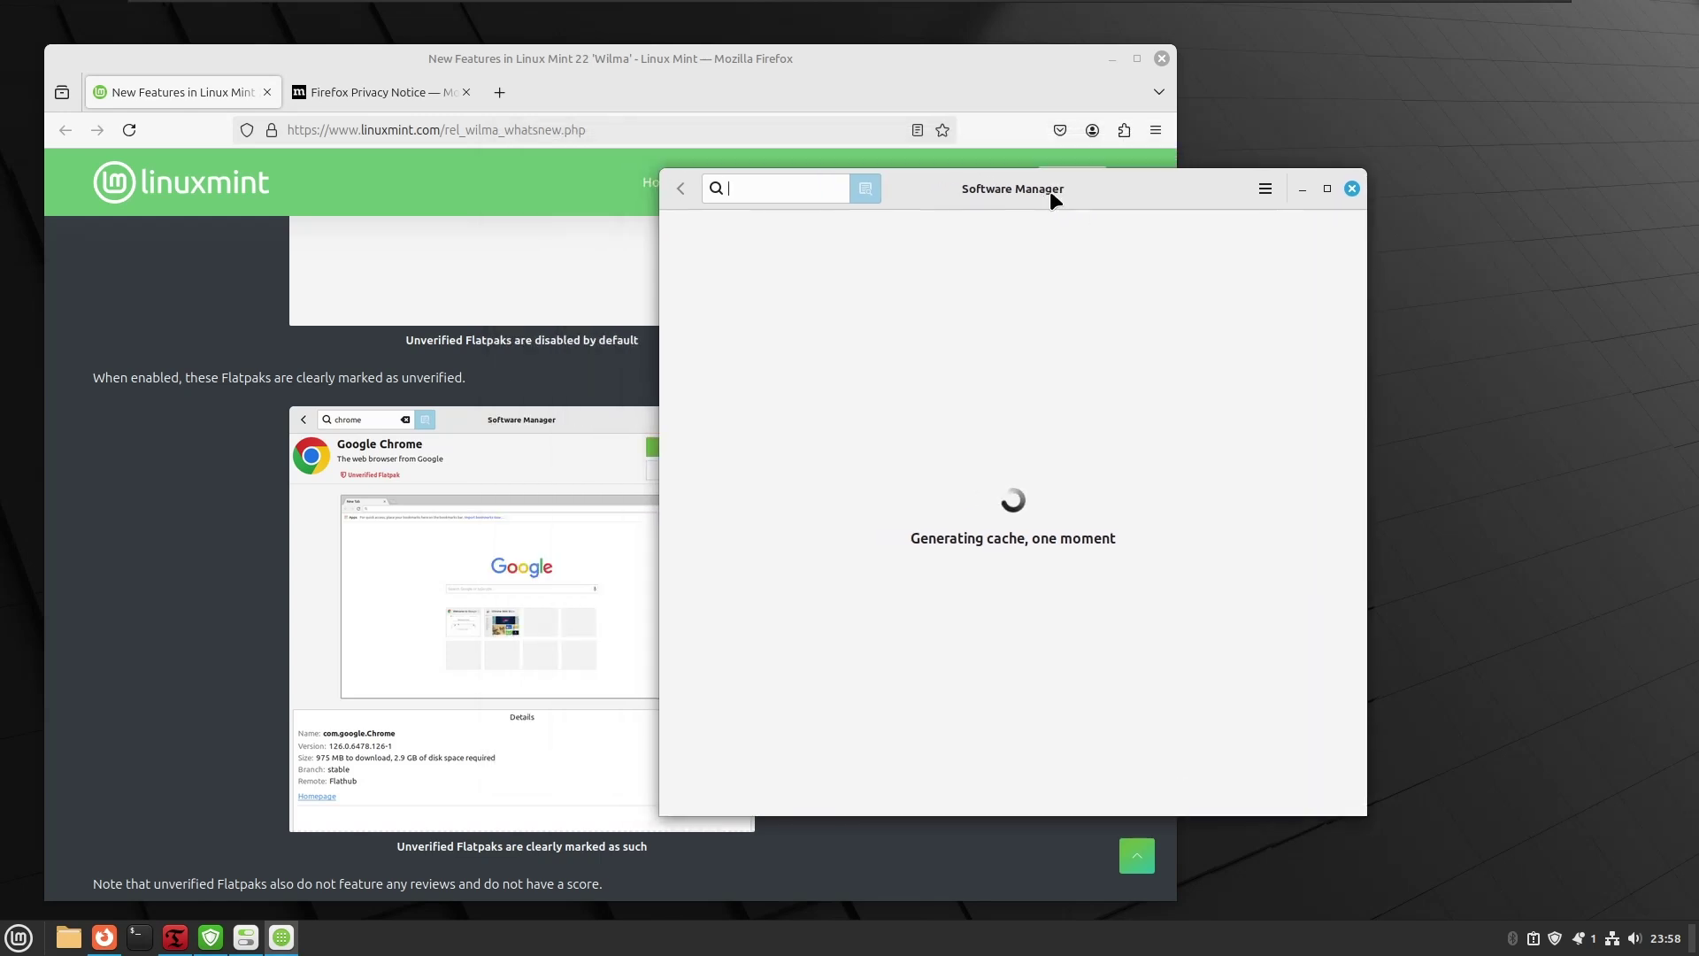
pyautogui.click(498, 416)
pyautogui.scroll(-12, 498, 416)
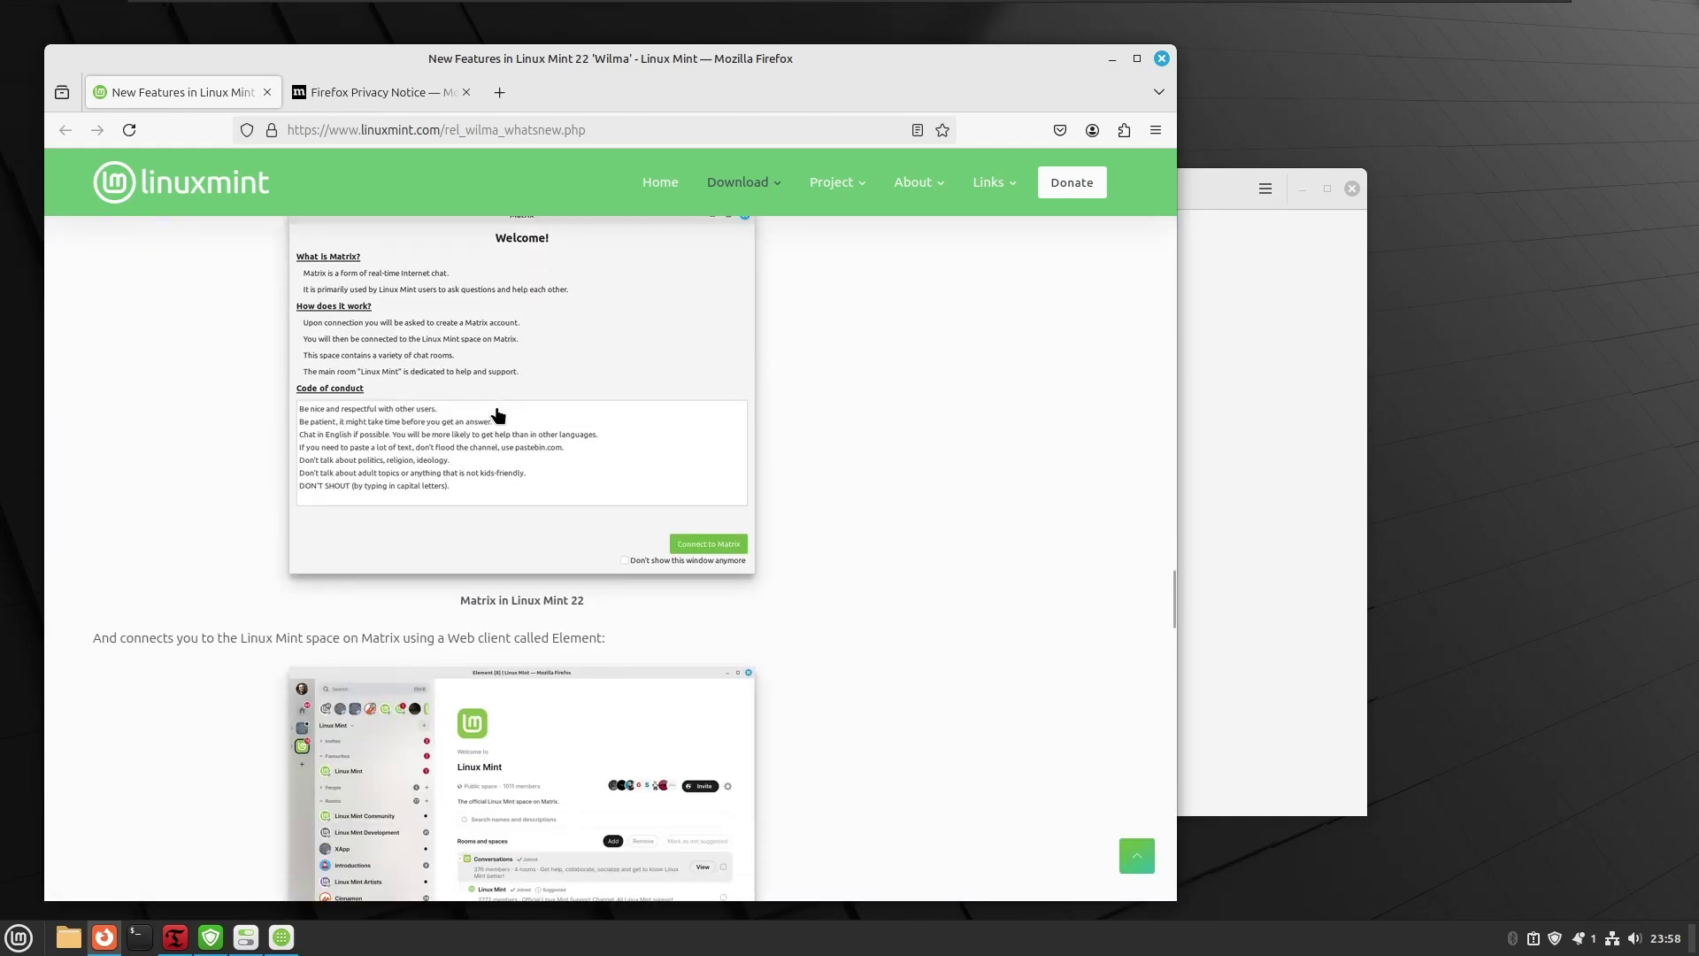
# Finish reading the Matrix section and browse the featured apps, categories and top-rated apps on the Software Manager home page.
pyautogui.scroll(-5, 498, 416)
pyautogui.scroll(4, 498, 416)
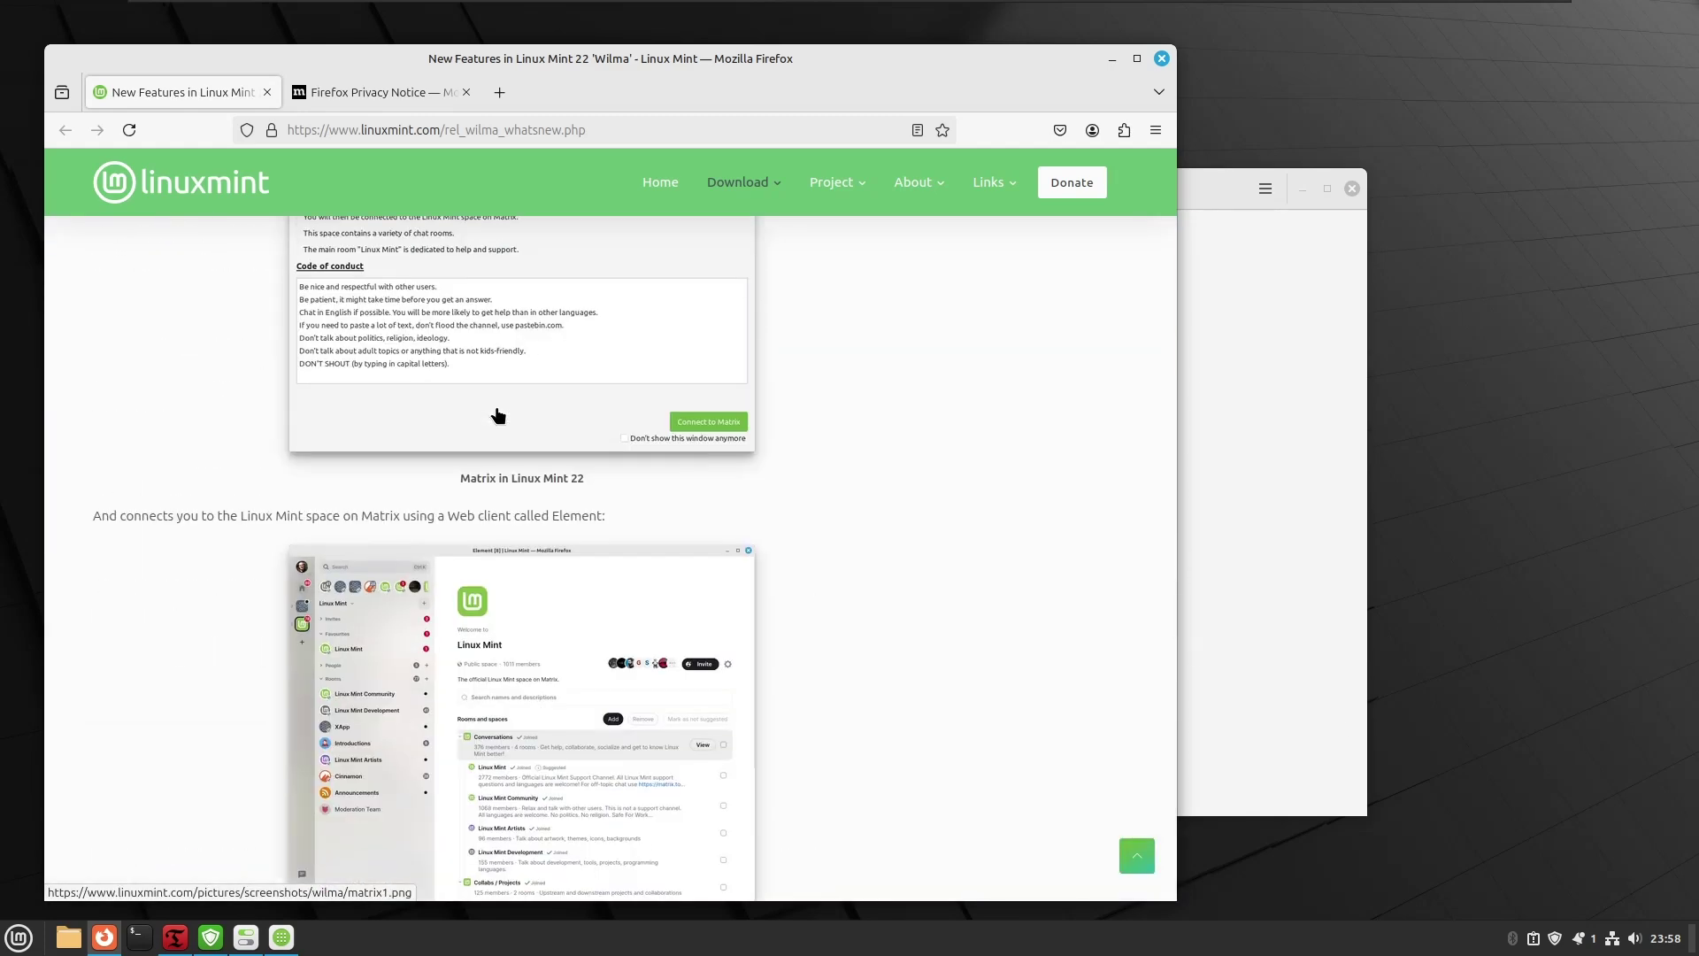
pyautogui.click(1221, 182)
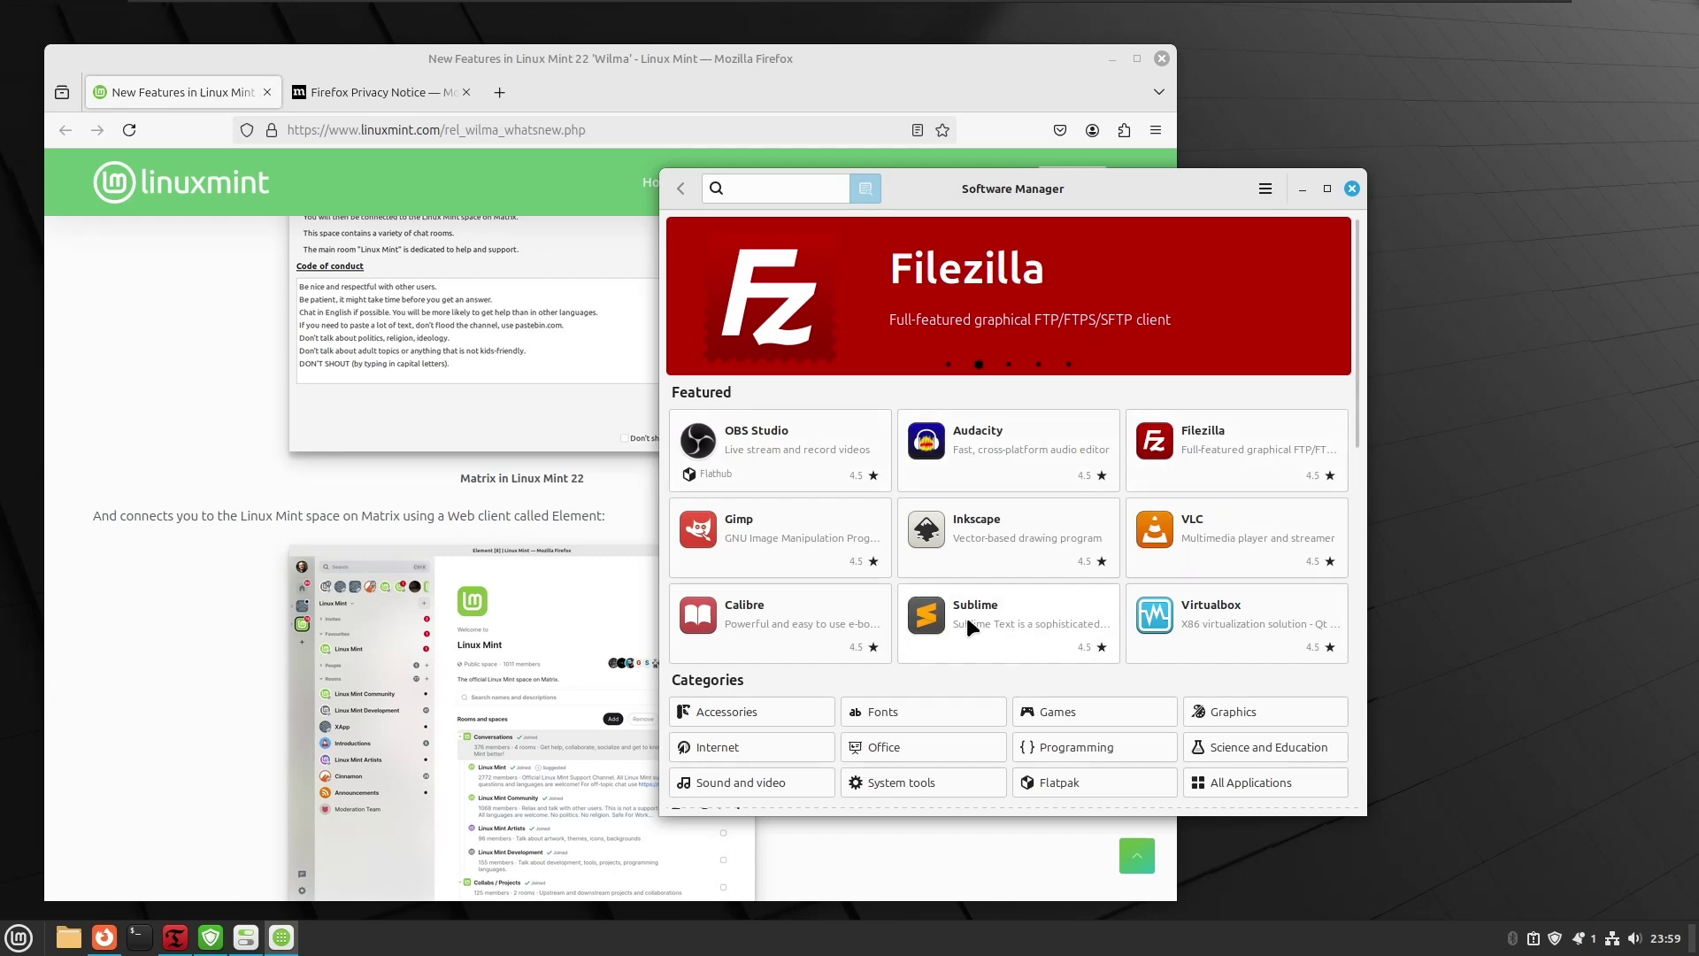
pyautogui.scroll(-3, 790, 571)
pyautogui.scroll(-3, 790, 577)
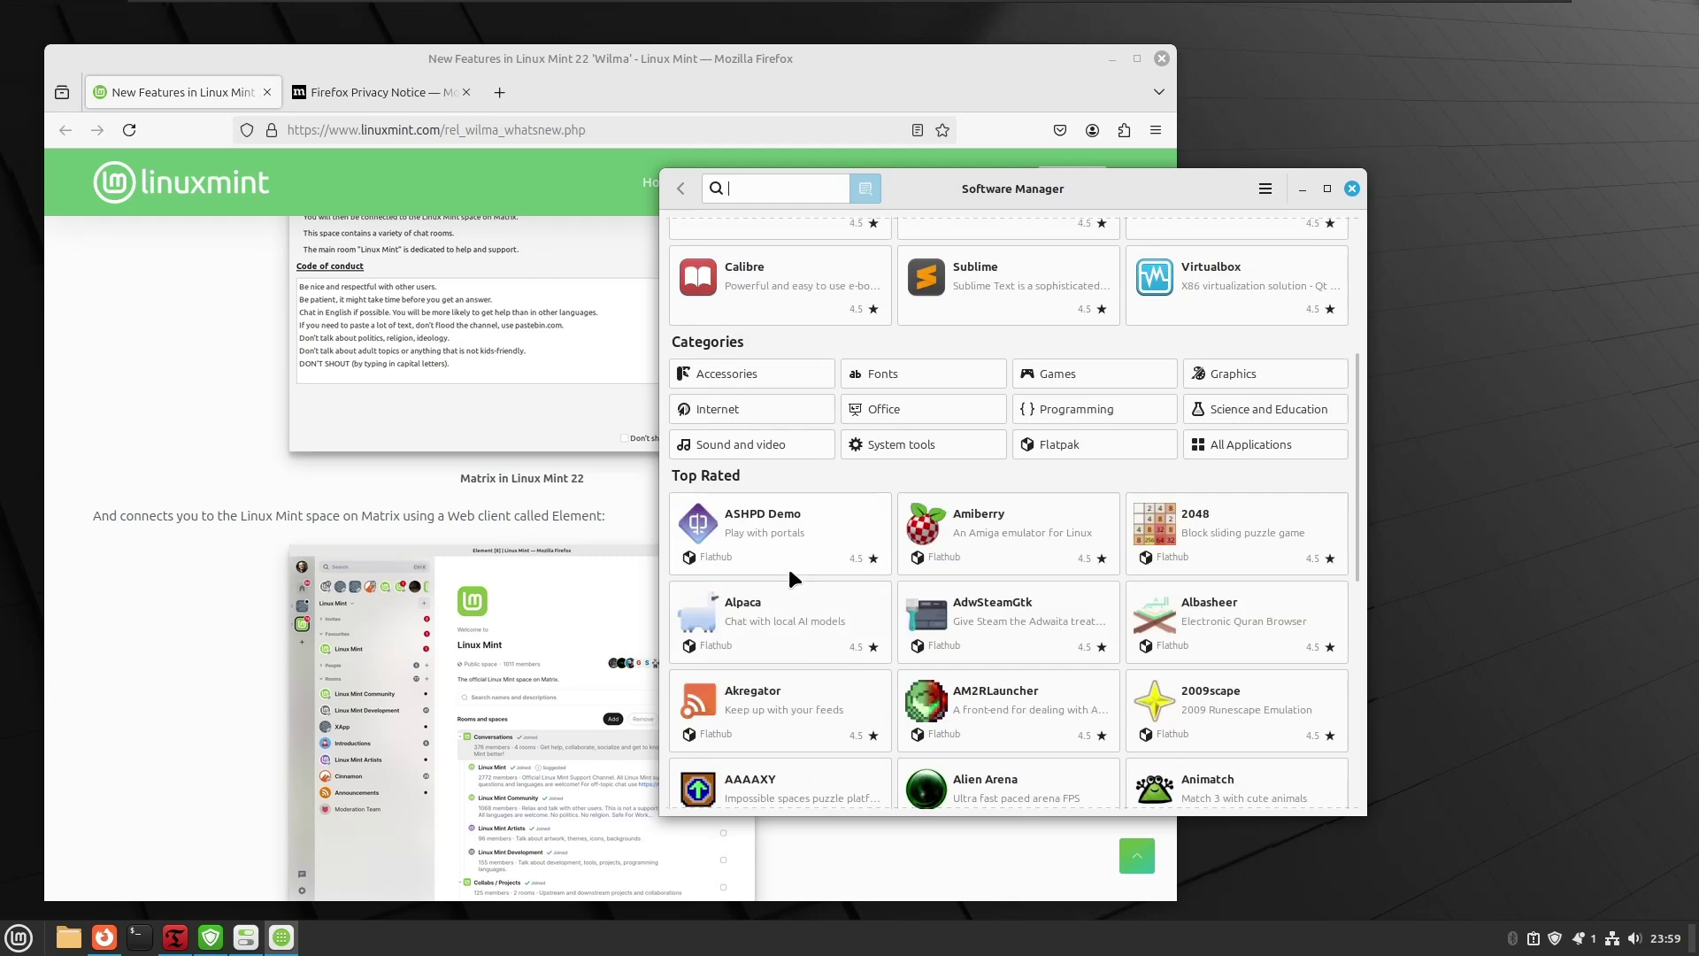
pyautogui.scroll(5, 790, 573)
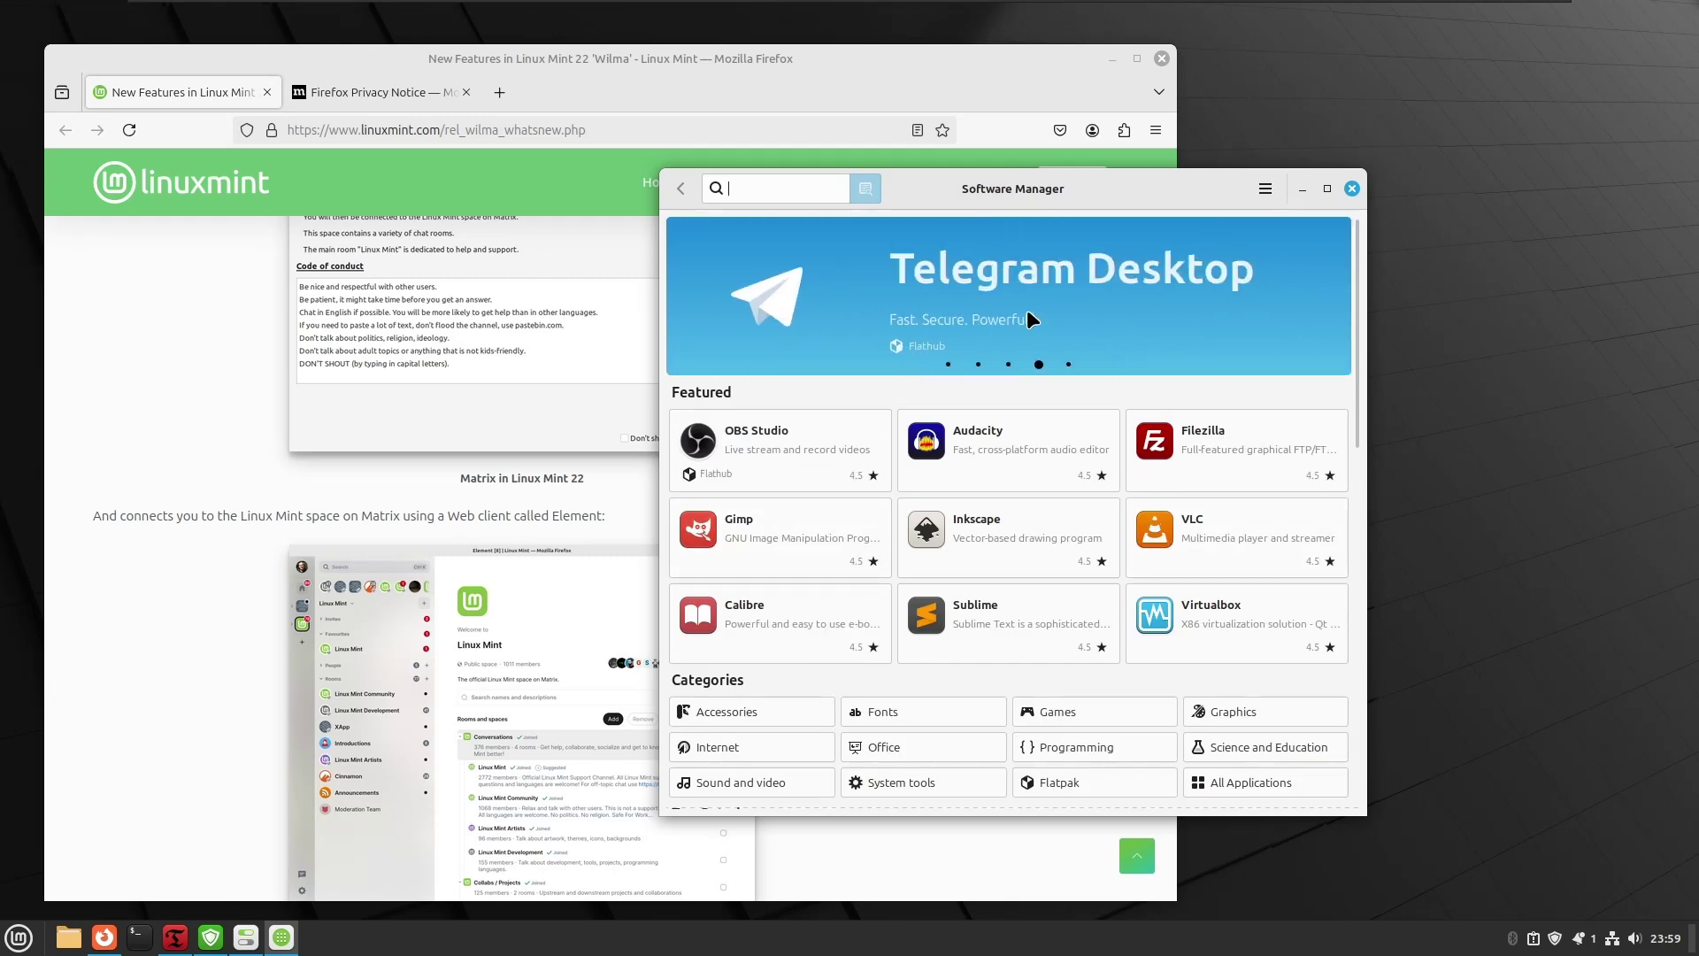
pyautogui.scroll(-5, 1165, 453)
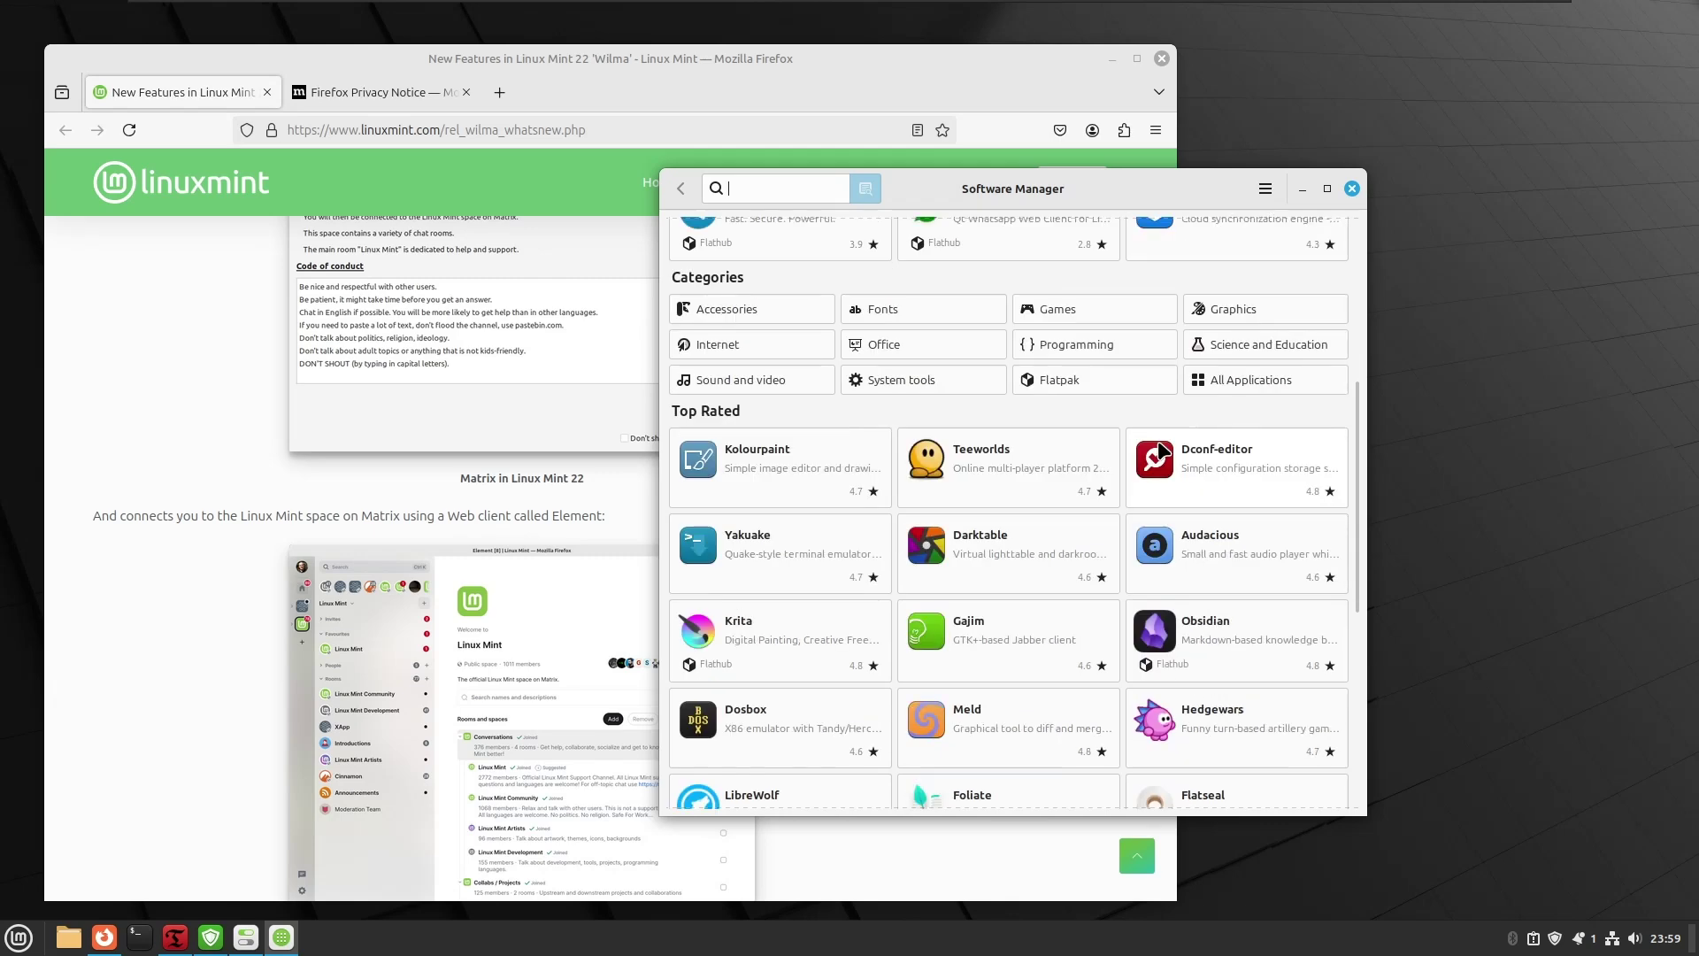
pyautogui.scroll(-7, 1110, 580)
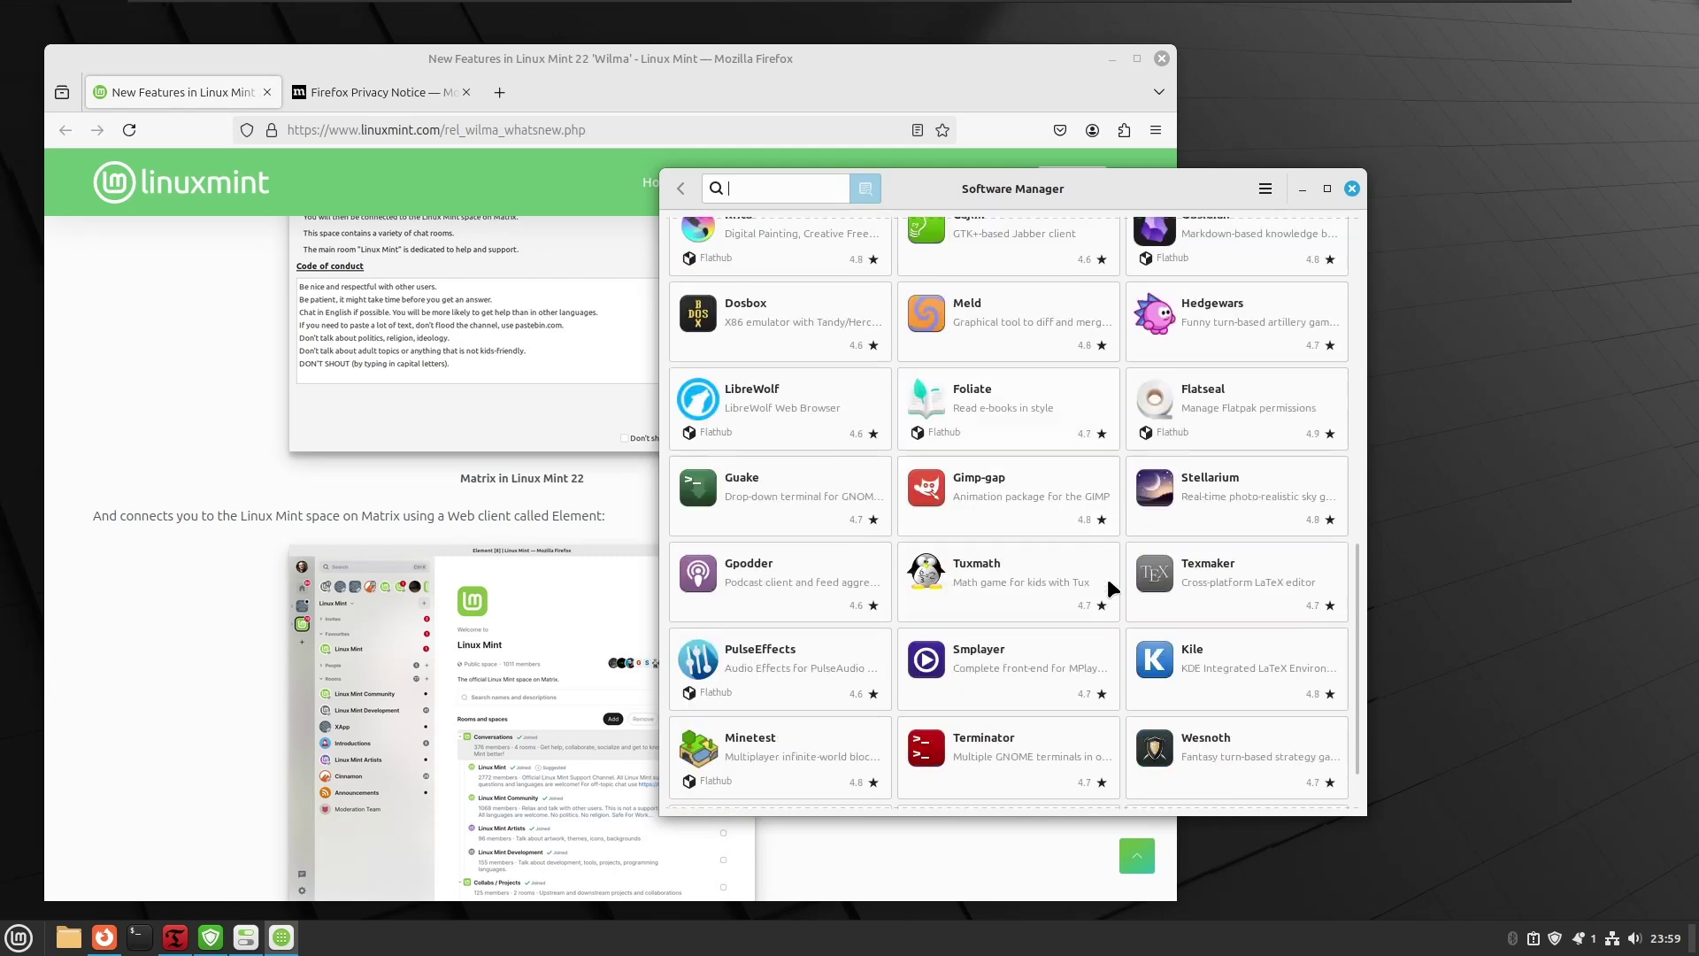
pyautogui.scroll(12, 1108, 586)
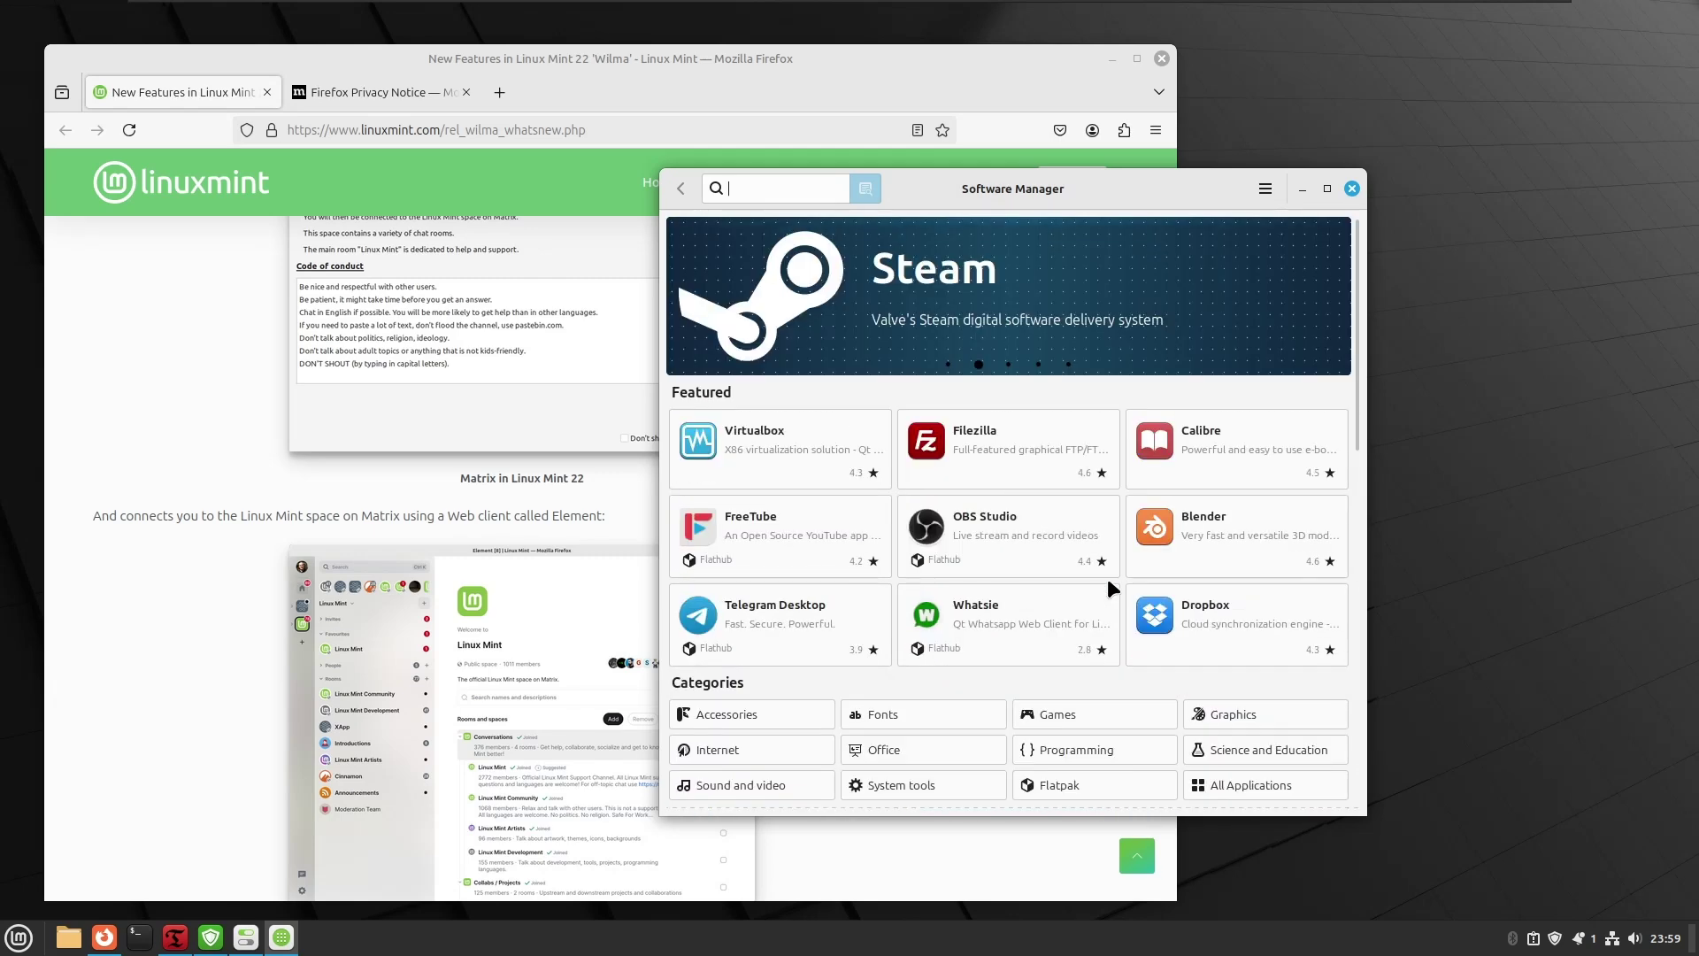
# Review the search and unverified Flatpak options in the Software Manager preferences, and return to its home page.
pyautogui.click(1267, 184)
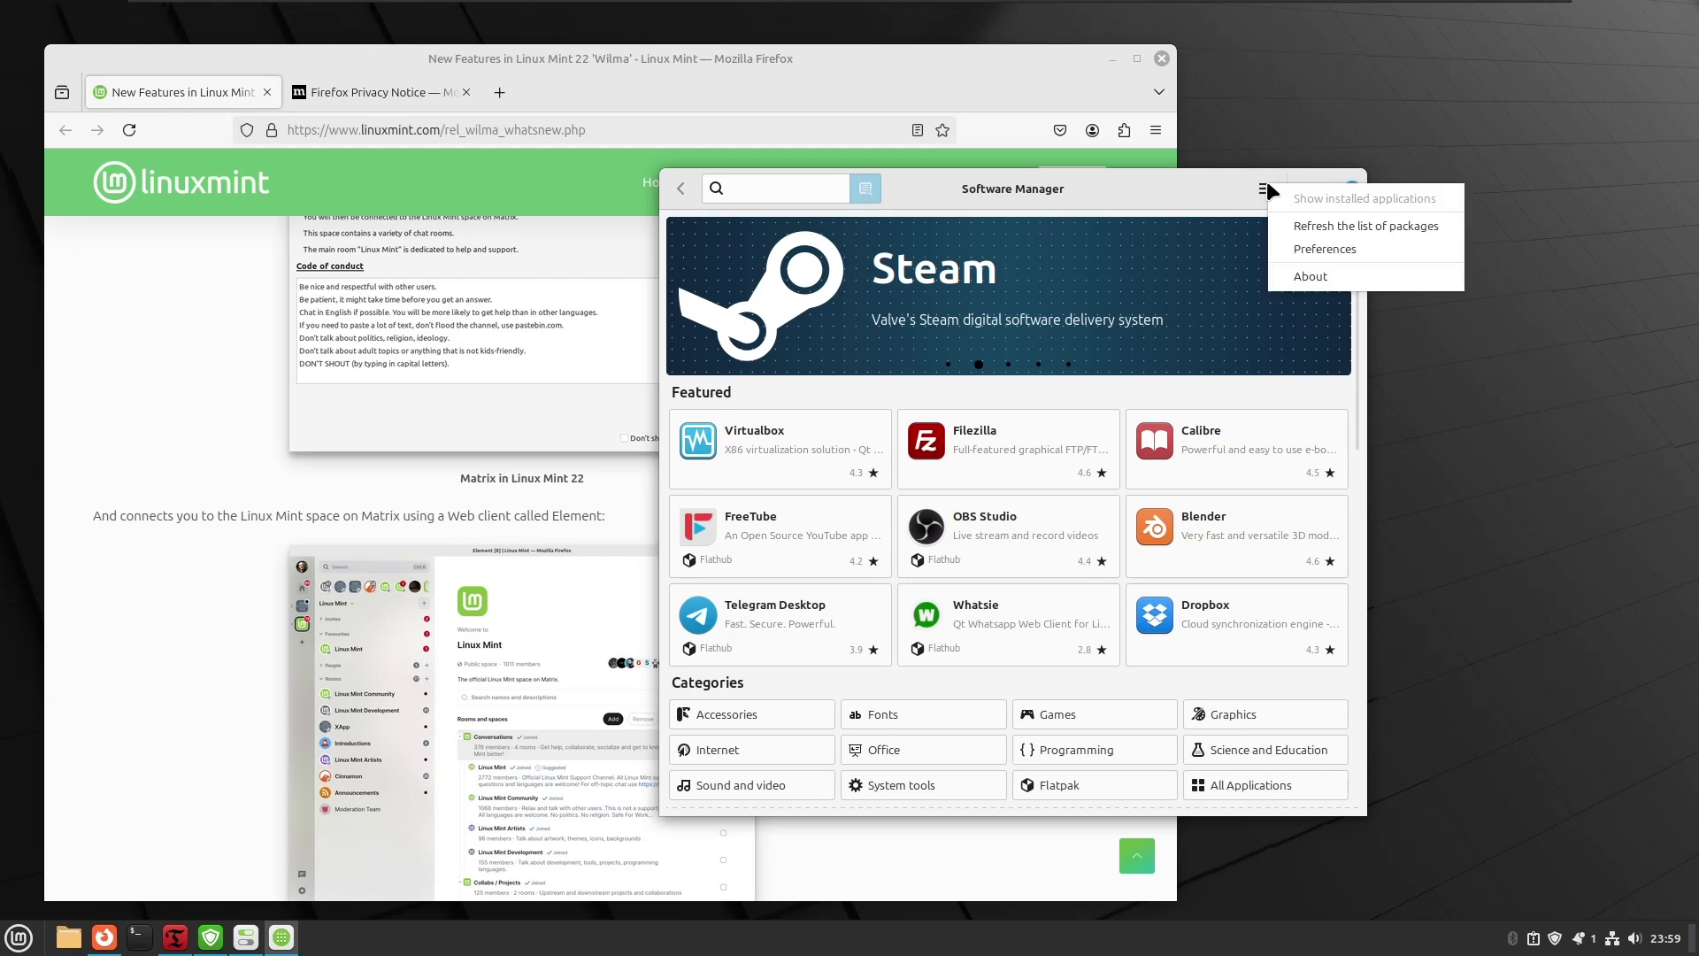
pyautogui.click(1297, 255)
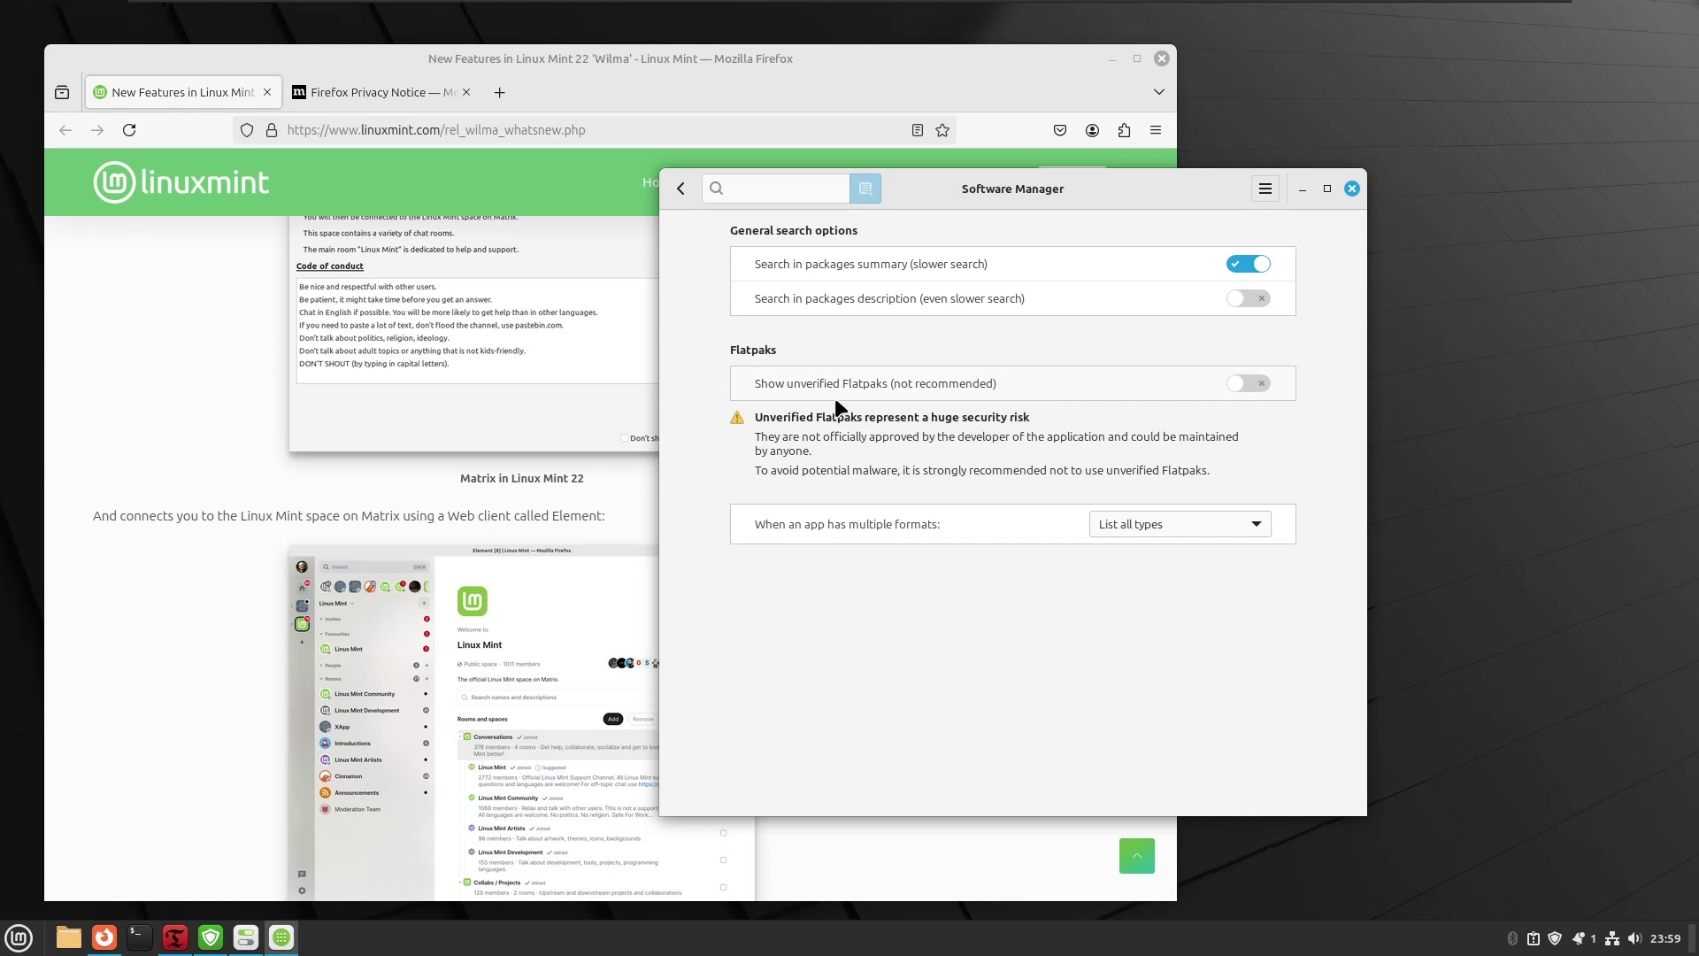
pyautogui.click(681, 188)
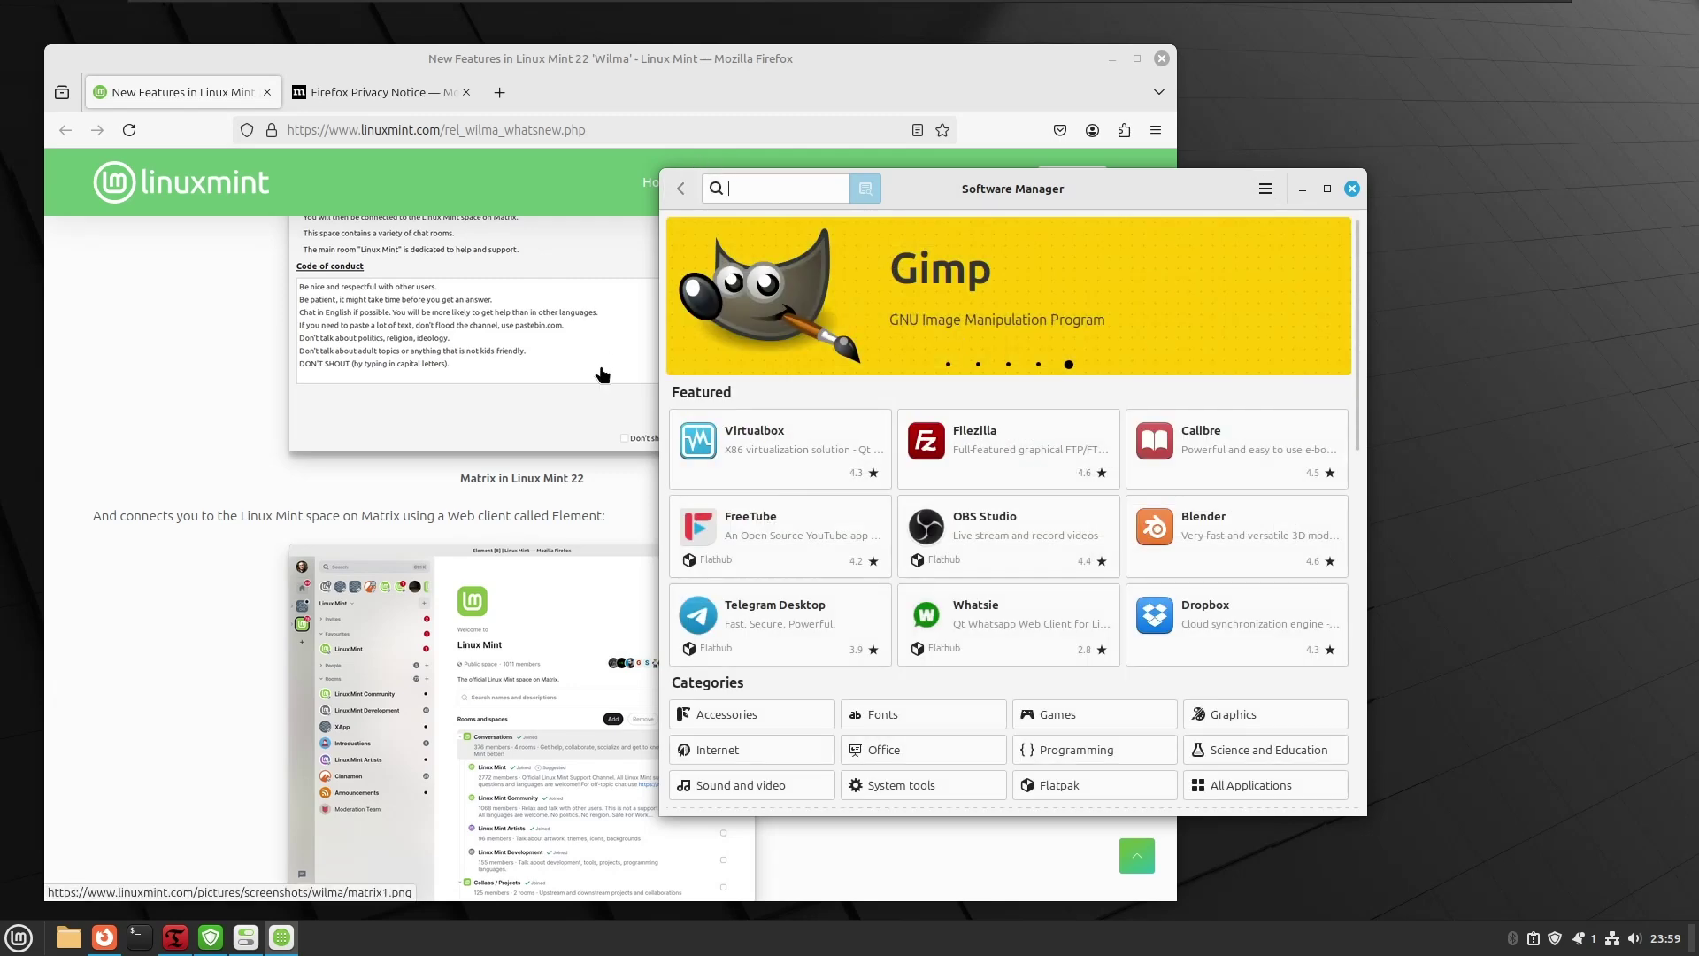
# Read the rest of the New Features page, including Nemo actions, artwork improvements, main components and LTS strategy.
pyautogui.click(629, 523)
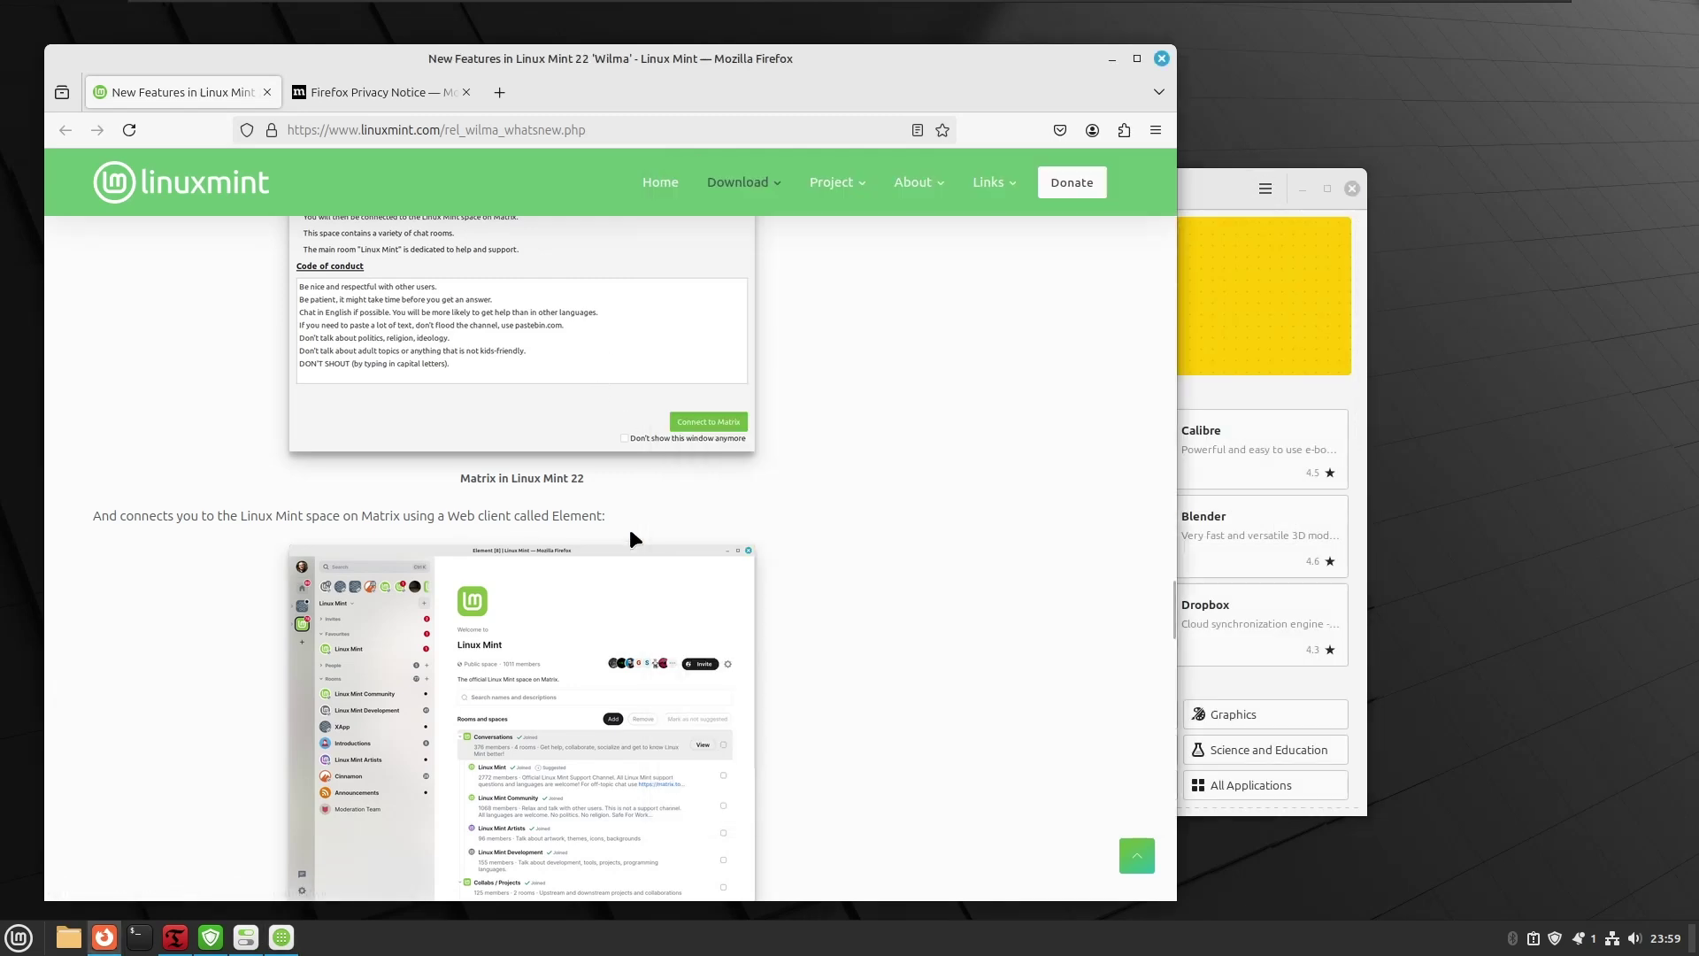
pyautogui.scroll(-4, 628, 524)
pyautogui.scroll(-6, 629, 531)
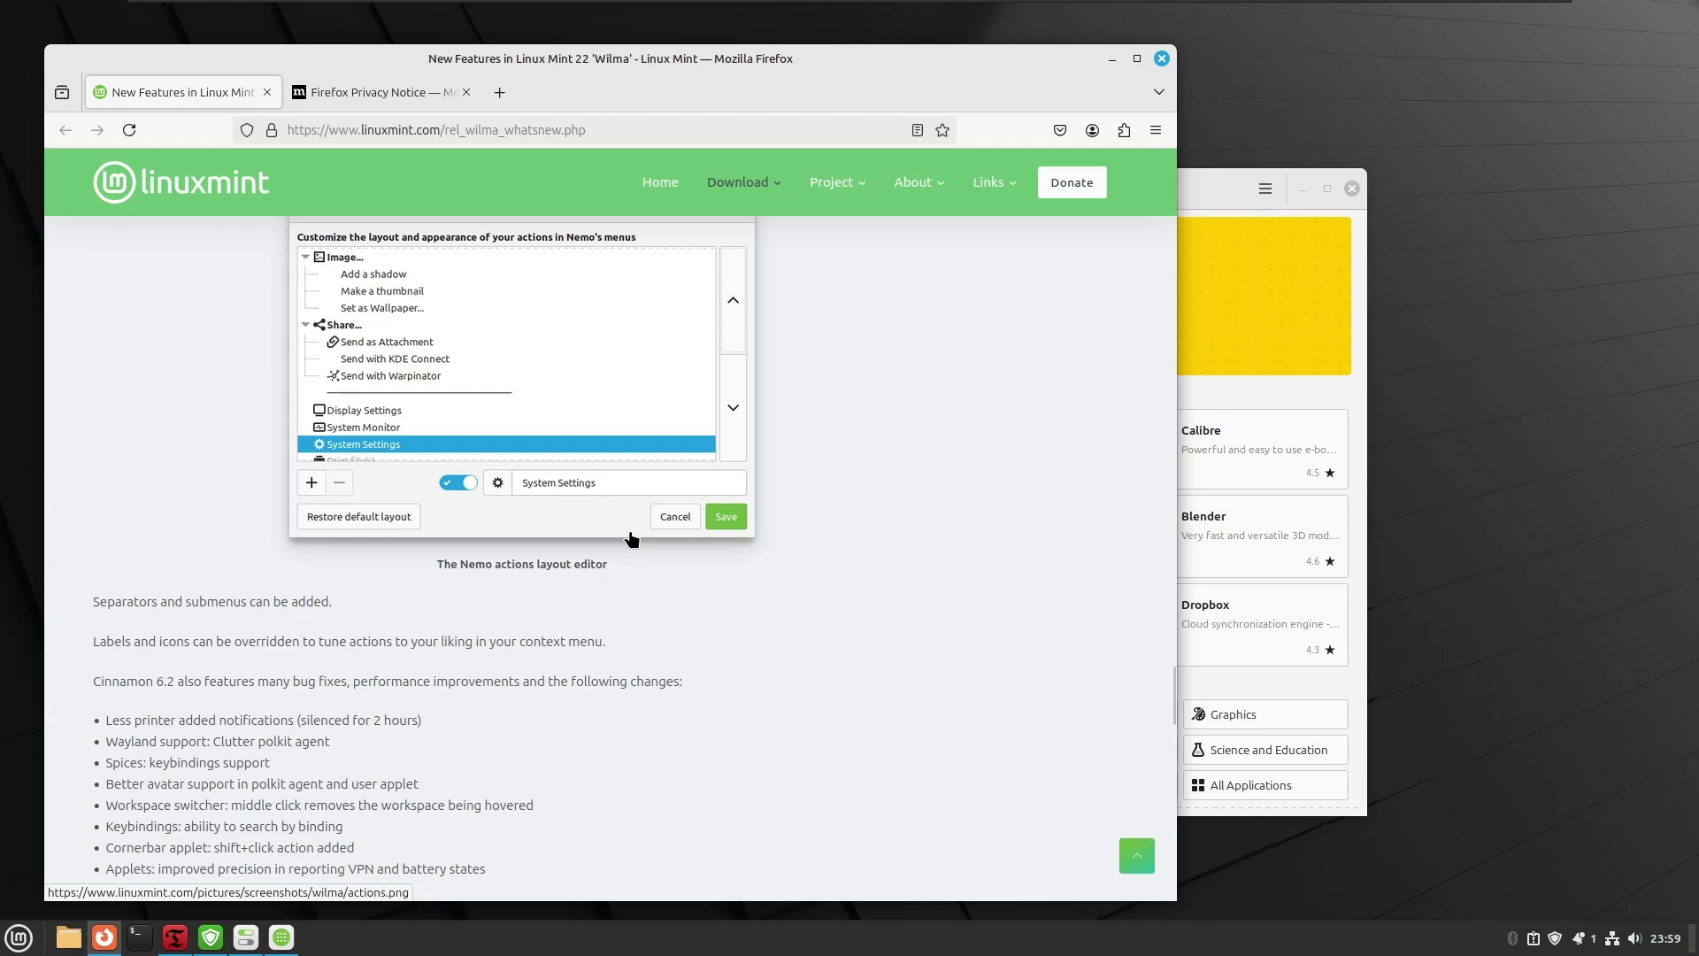
pyautogui.scroll(4, 630, 532)
pyautogui.scroll(-15, 631, 537)
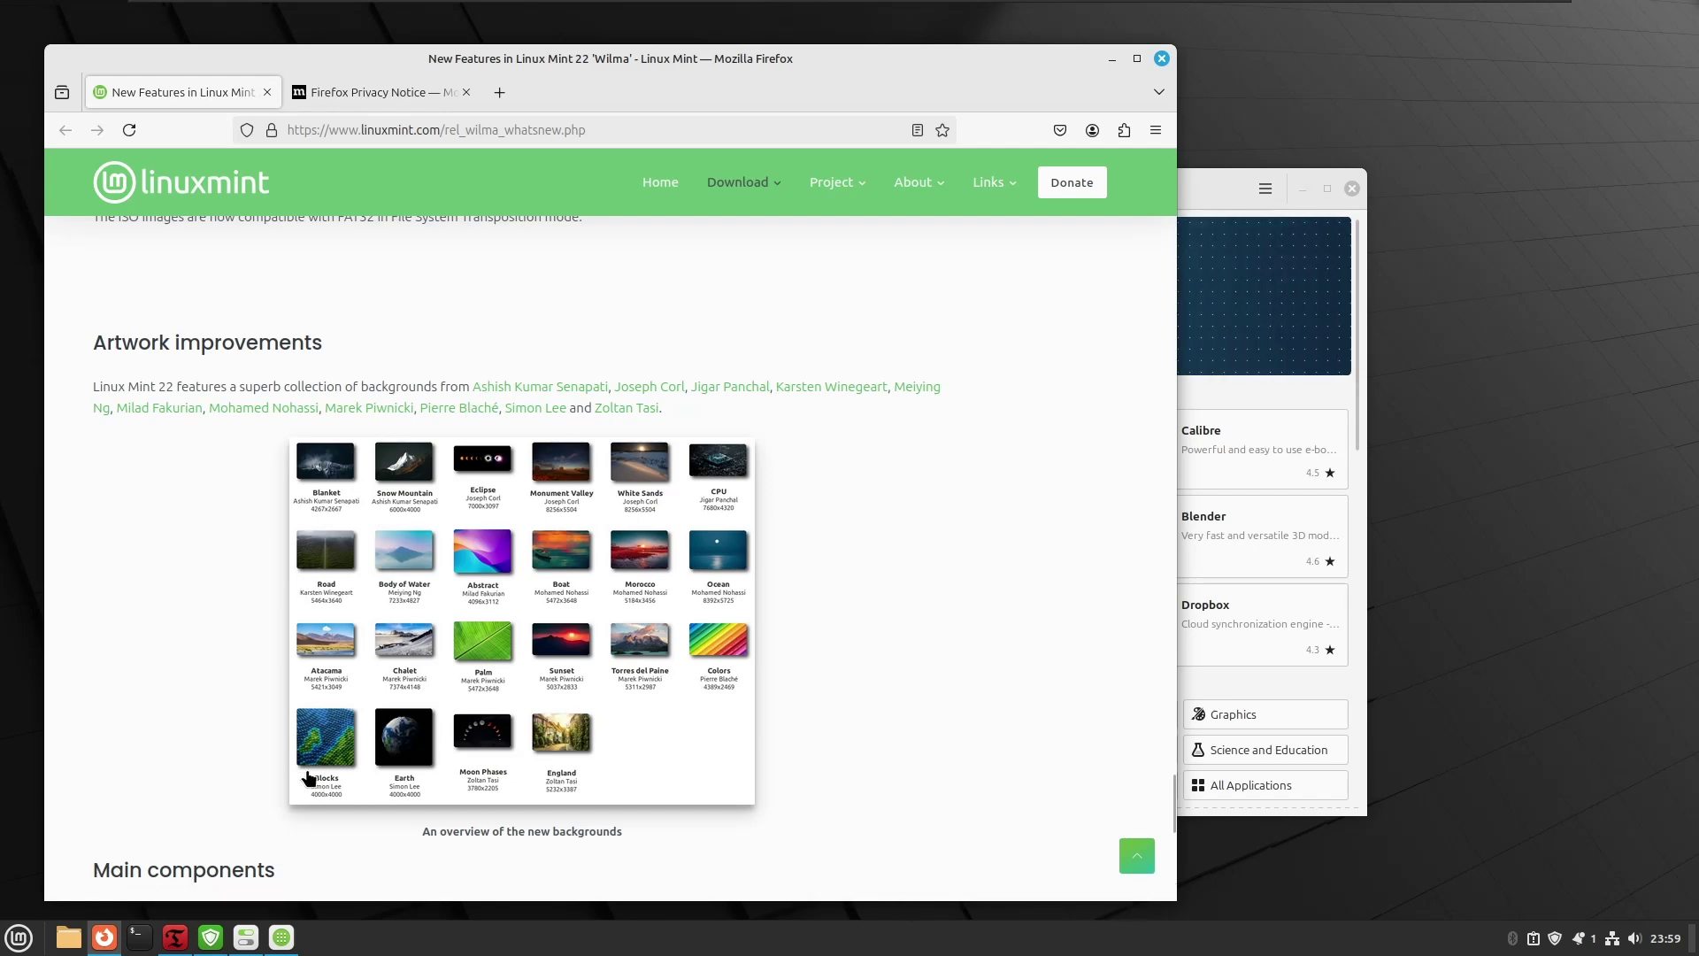
pyautogui.scroll(-1, 308, 778)
pyautogui.scroll(-6, 308, 779)
pyautogui.scroll(7, 306, 767)
pyautogui.scroll(-10, 531, 619)
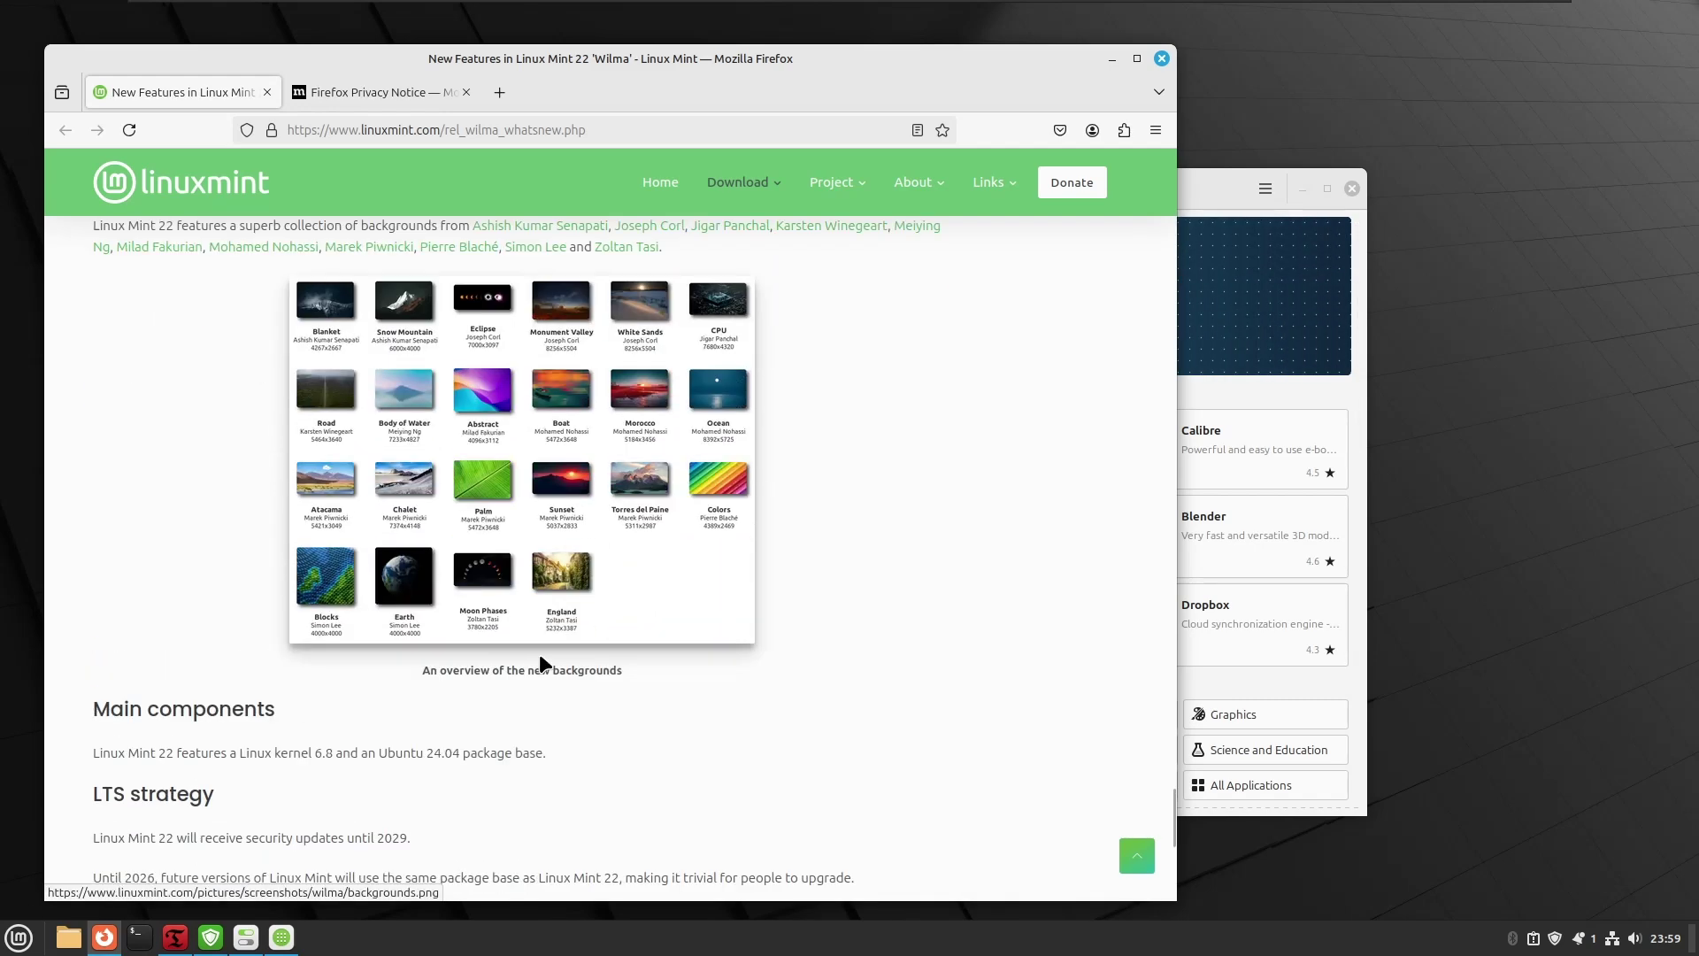
pyautogui.scroll(15, 963, 638)
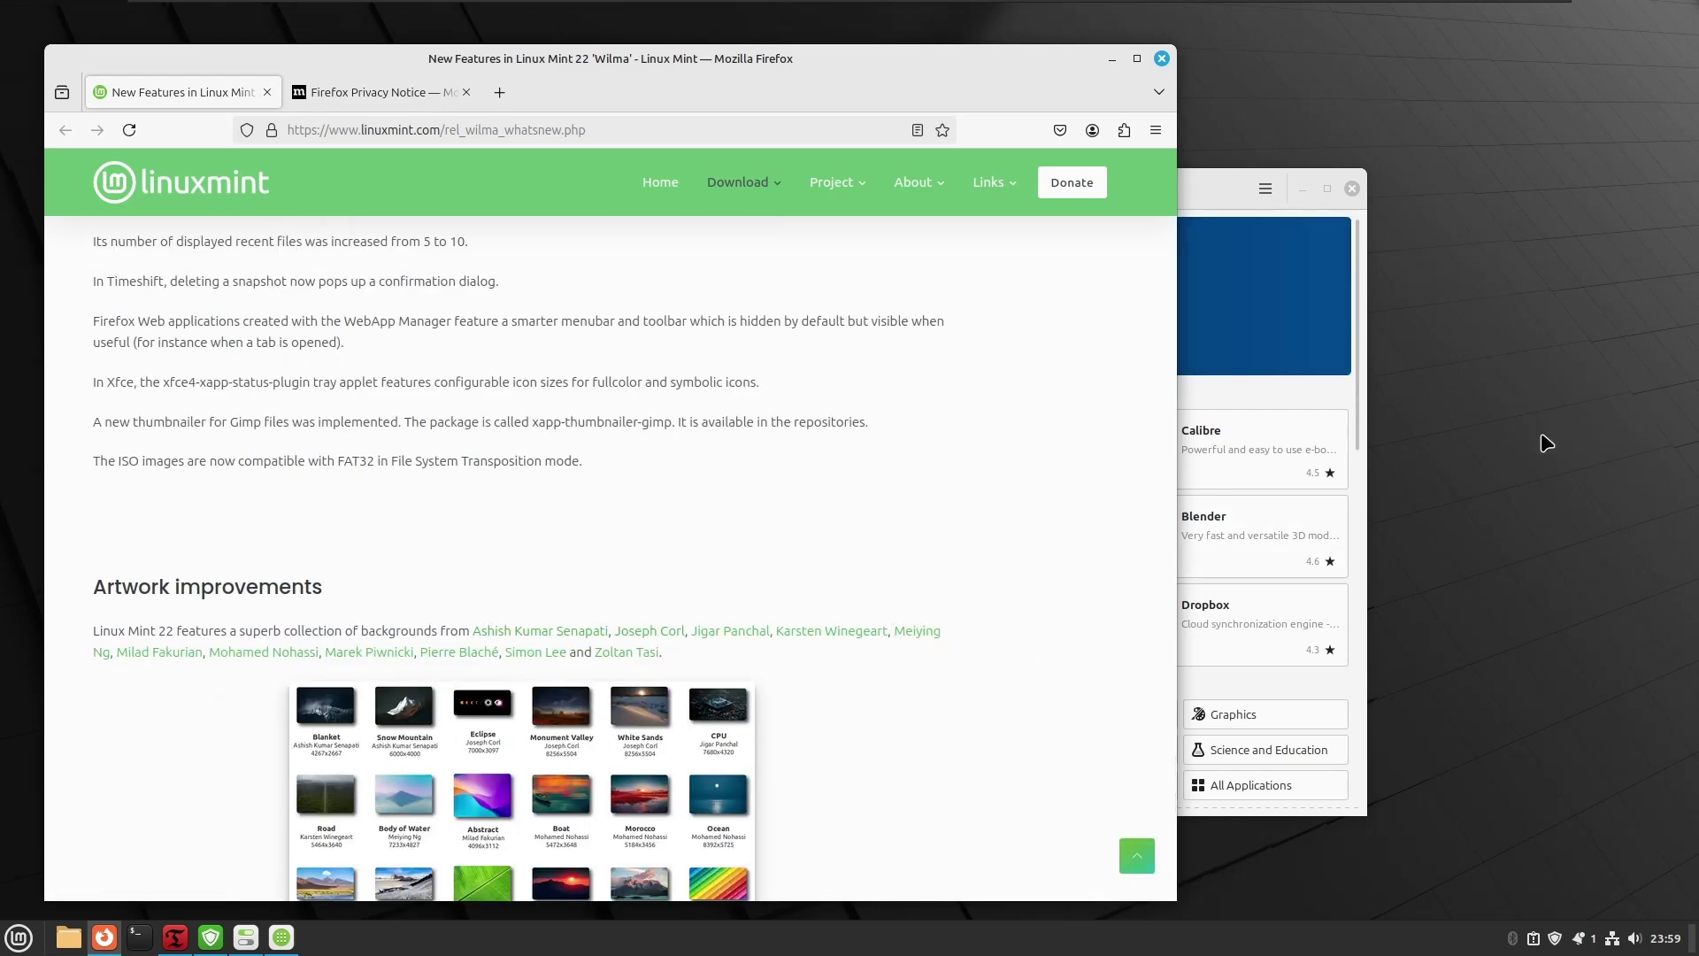
# Open the desktop background settings and display the Wilma wallpaper collection.
pyautogui.rightClick(1404, 353)
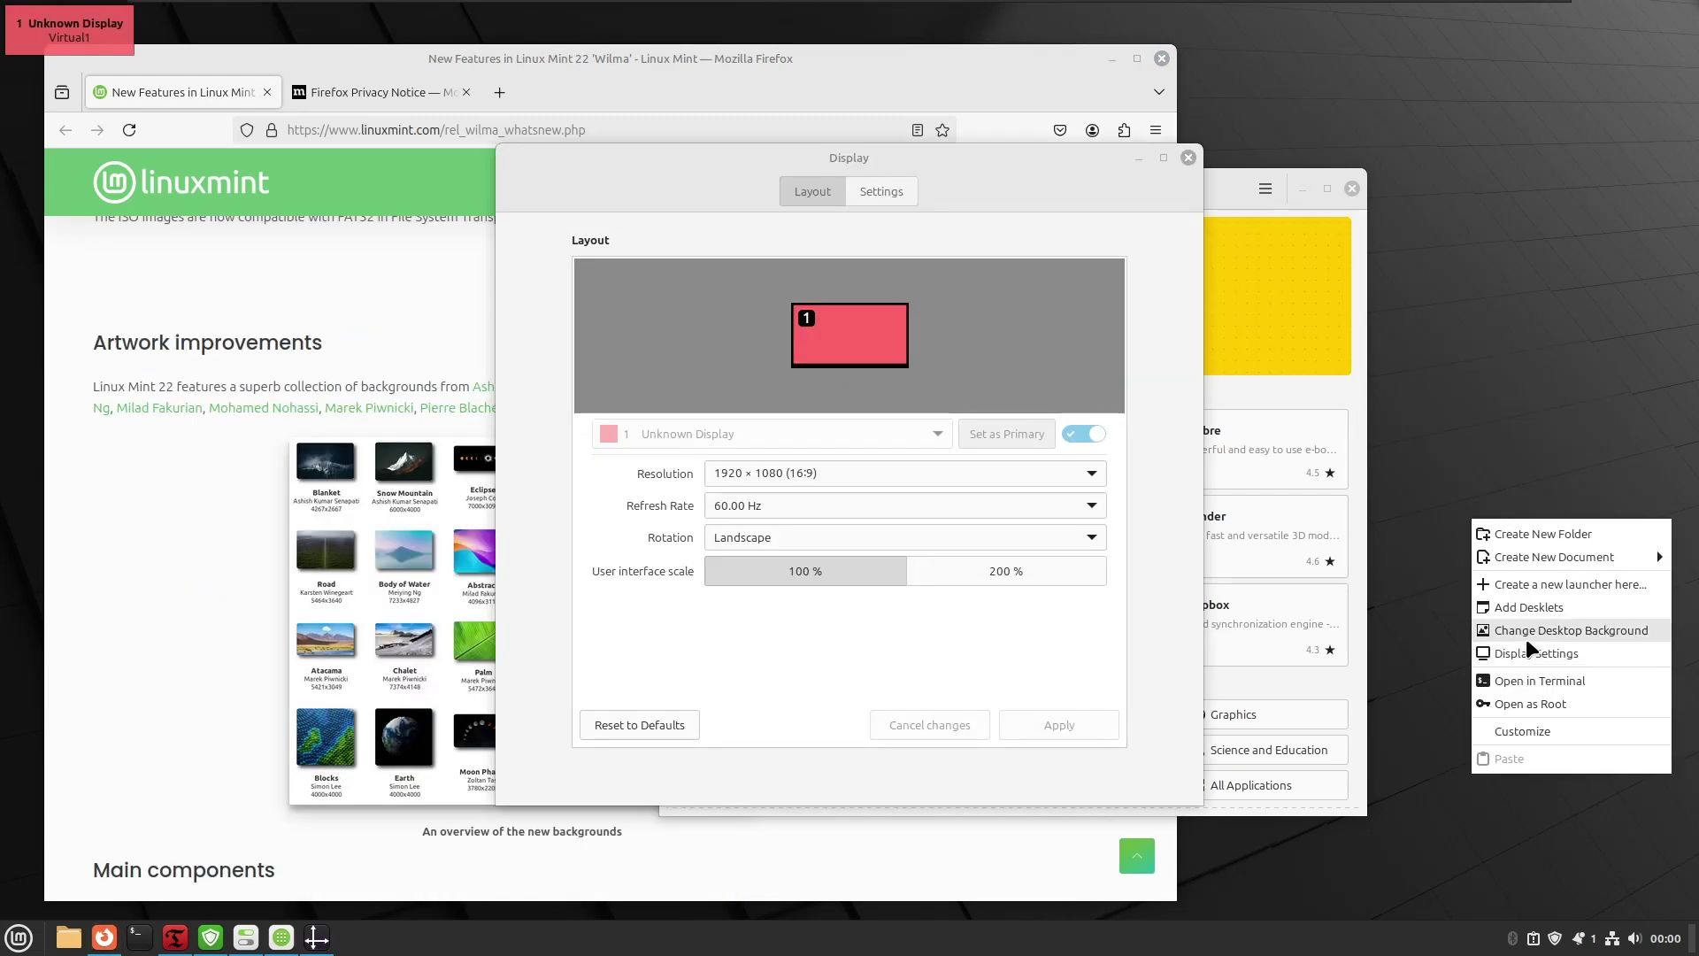
pyautogui.press('Escape')
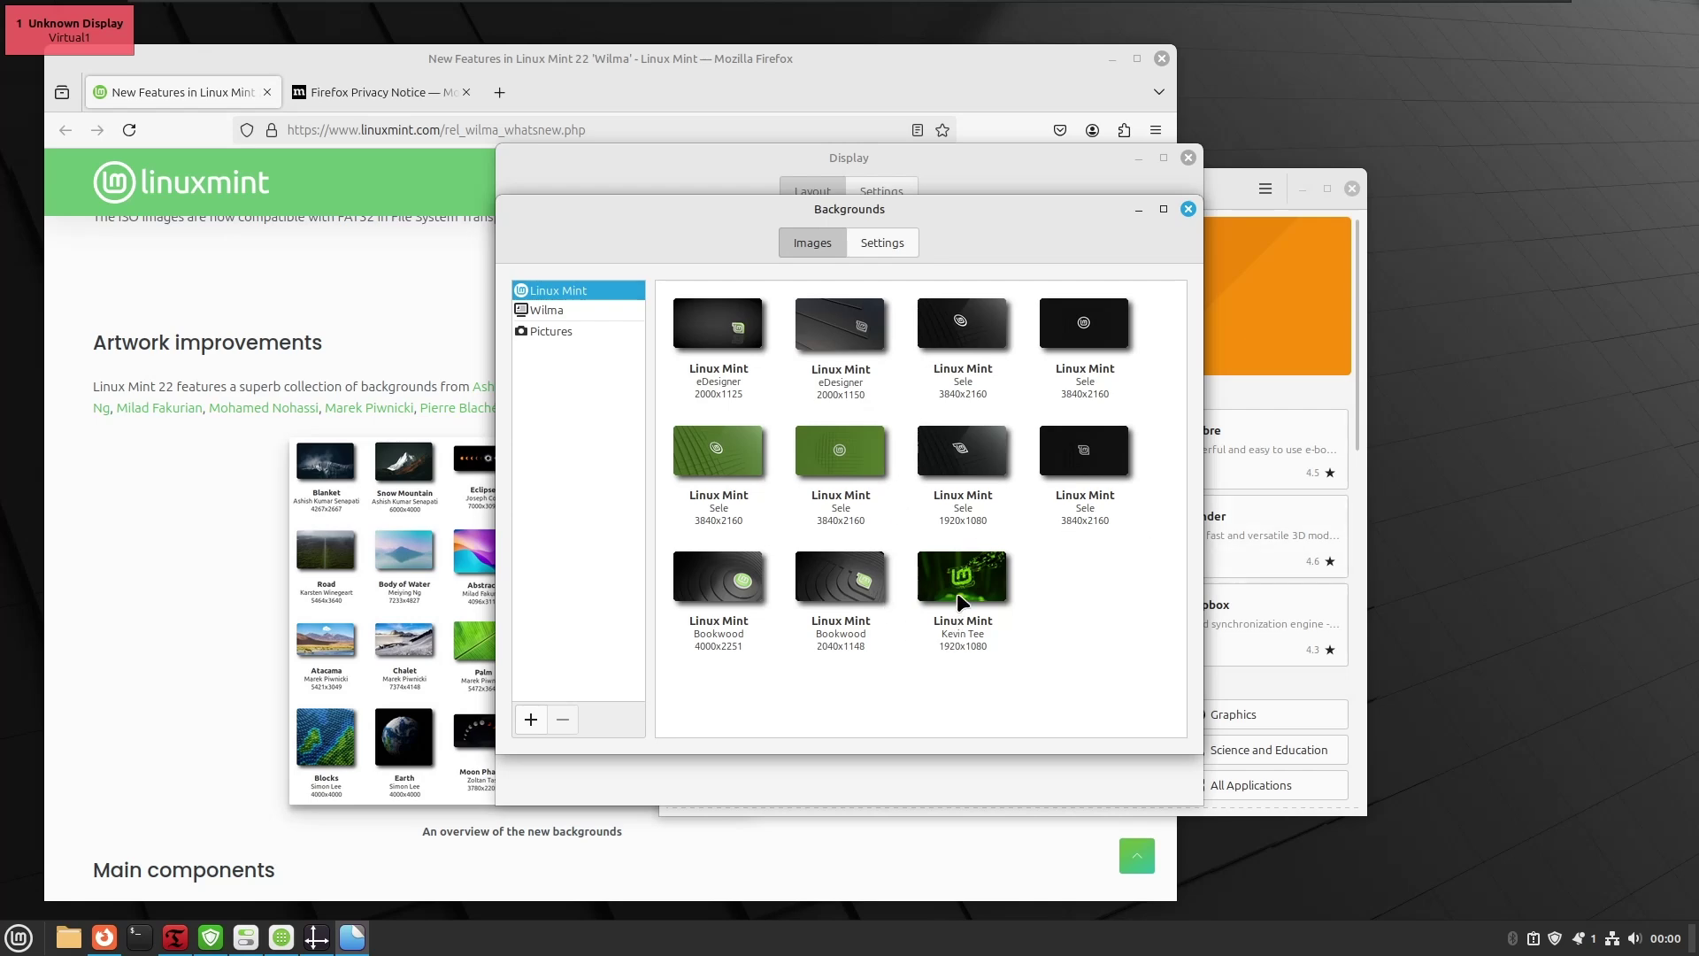
pyautogui.click(526, 305)
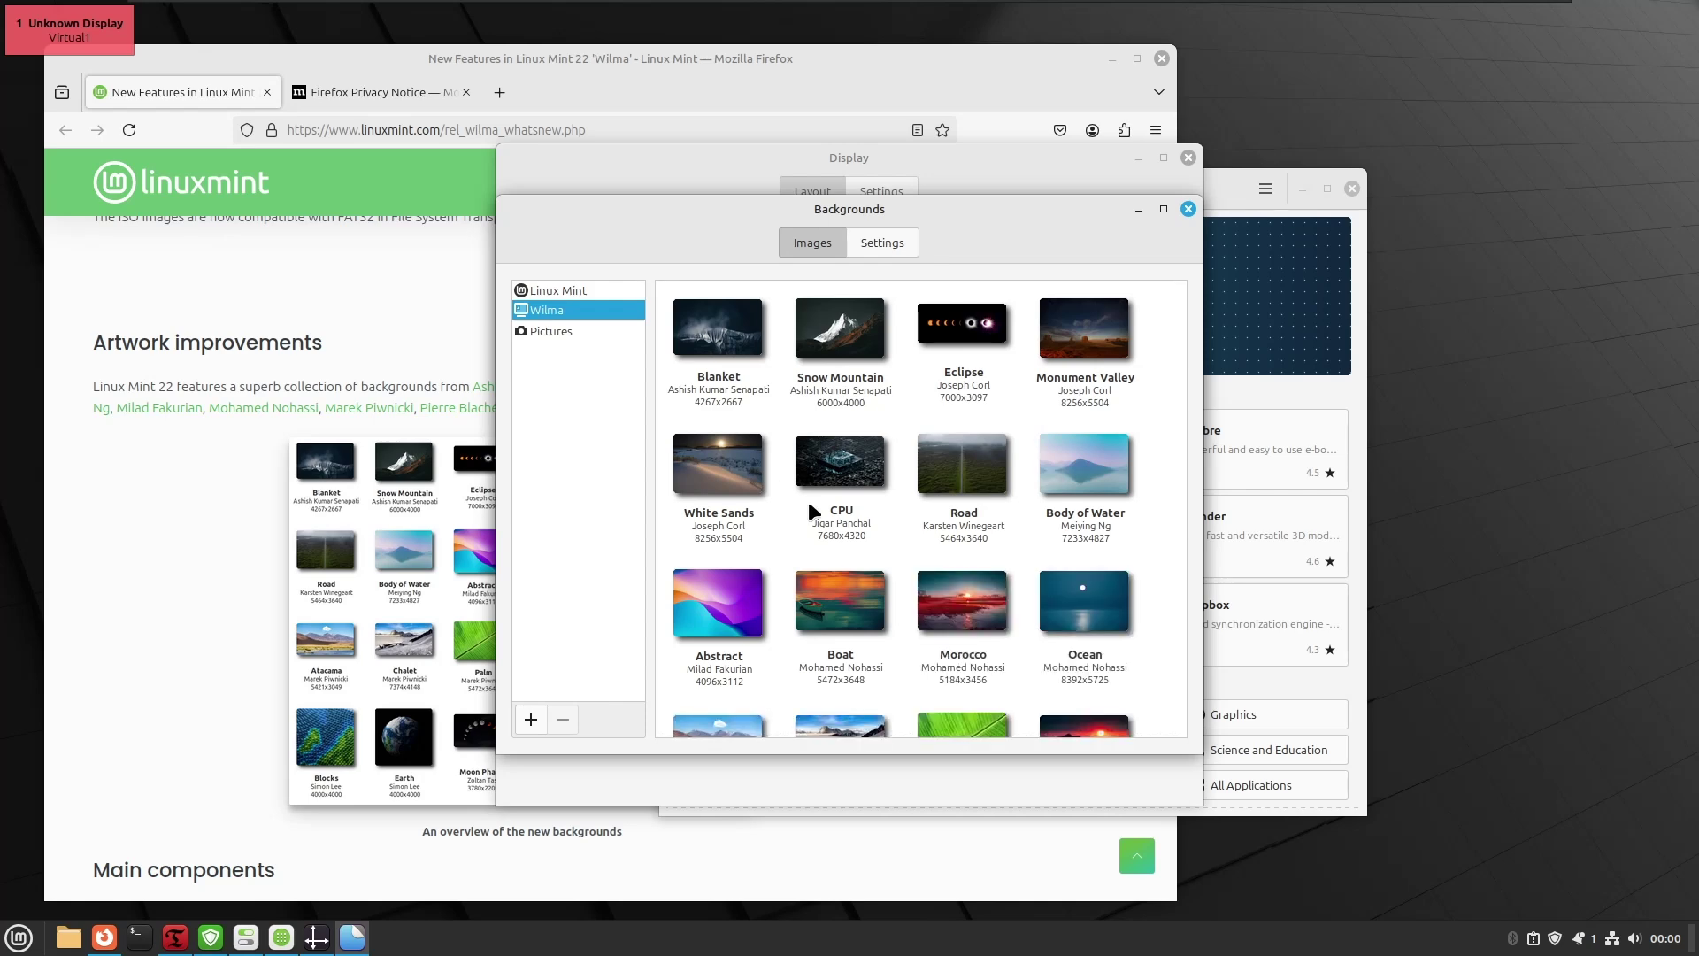
# Look through the Wilma wallpapers, check the Pictures and Linux Mint collections, and return to Wilma.
pyautogui.scroll(-5, 809, 501)
pyautogui.scroll(-2, 809, 501)
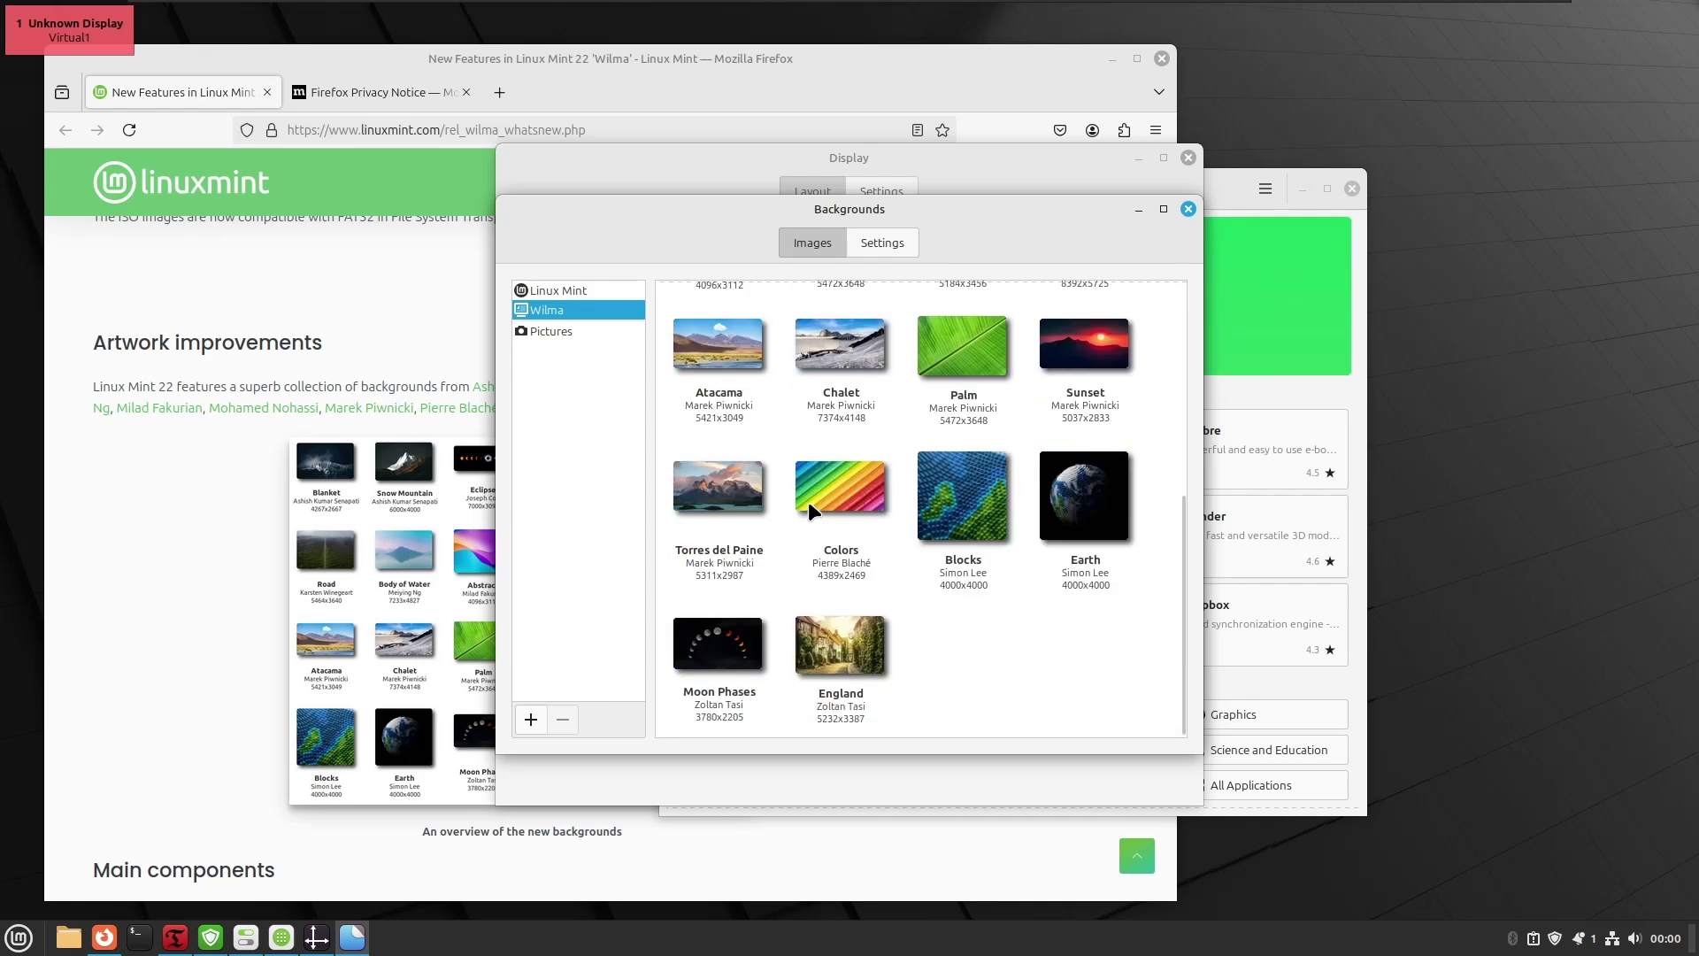
pyautogui.scroll(5, 809, 501)
pyautogui.scroll(1, 812, 510)
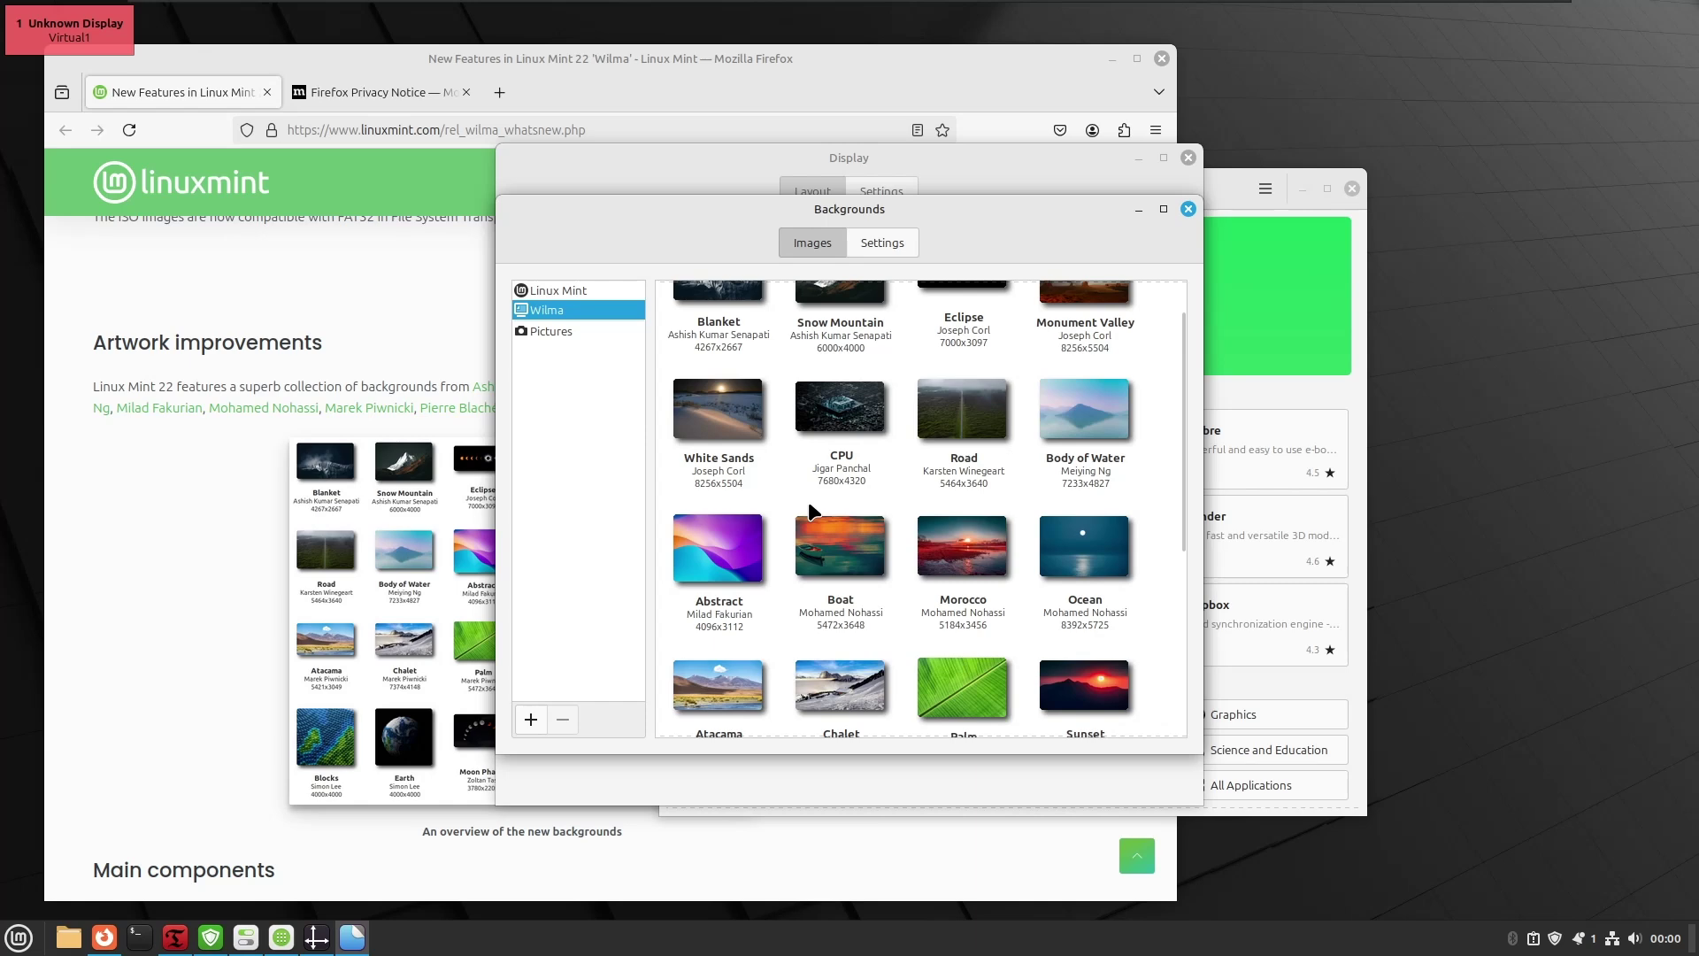
pyautogui.scroll(1, 809, 501)
pyautogui.scroll(-1, 808, 501)
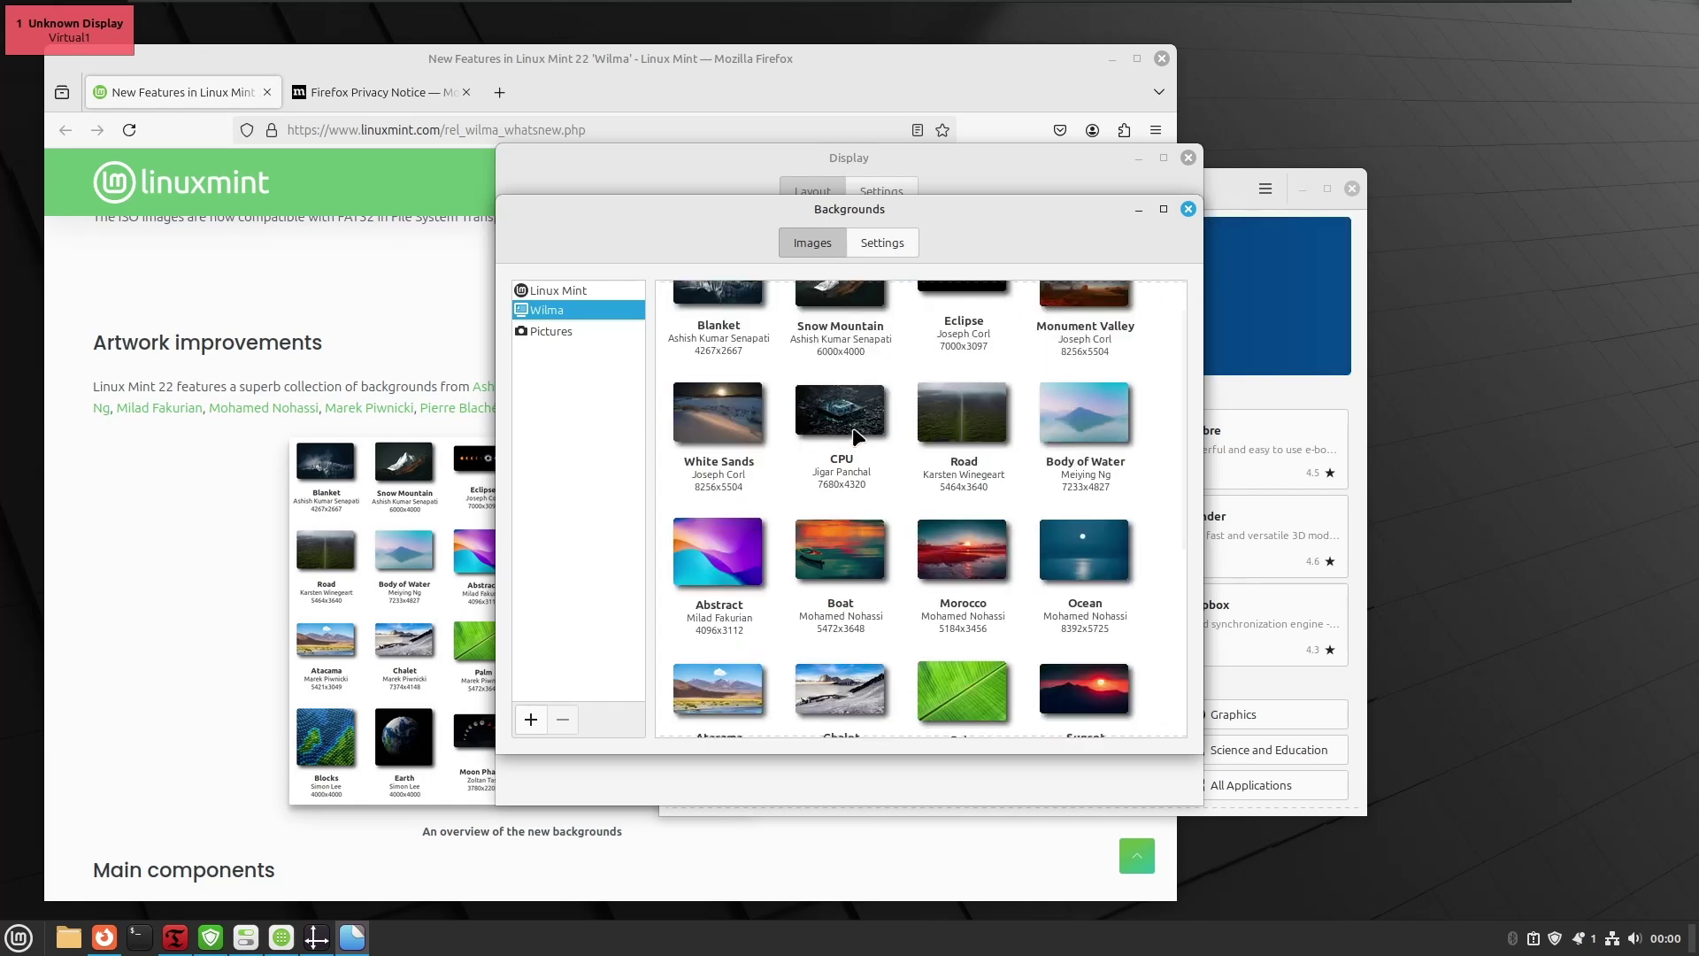
pyautogui.scroll(-2, 855, 434)
pyautogui.scroll(-2, 855, 433)
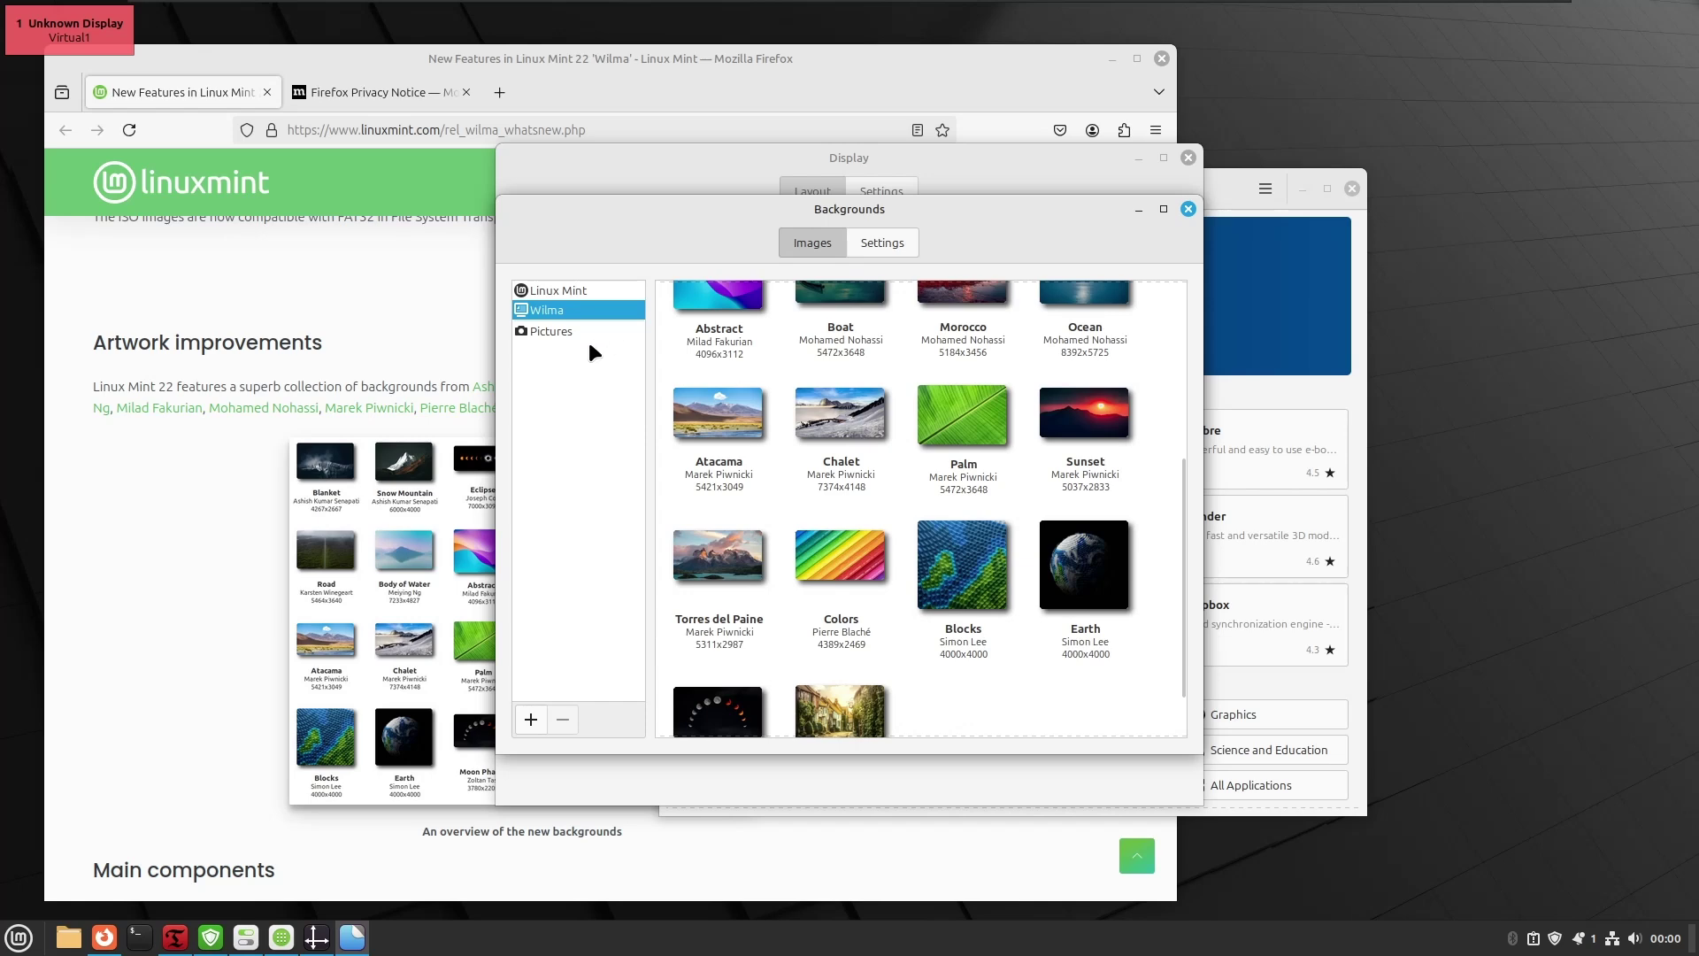
pyautogui.click(550, 332)
pyautogui.click(550, 290)
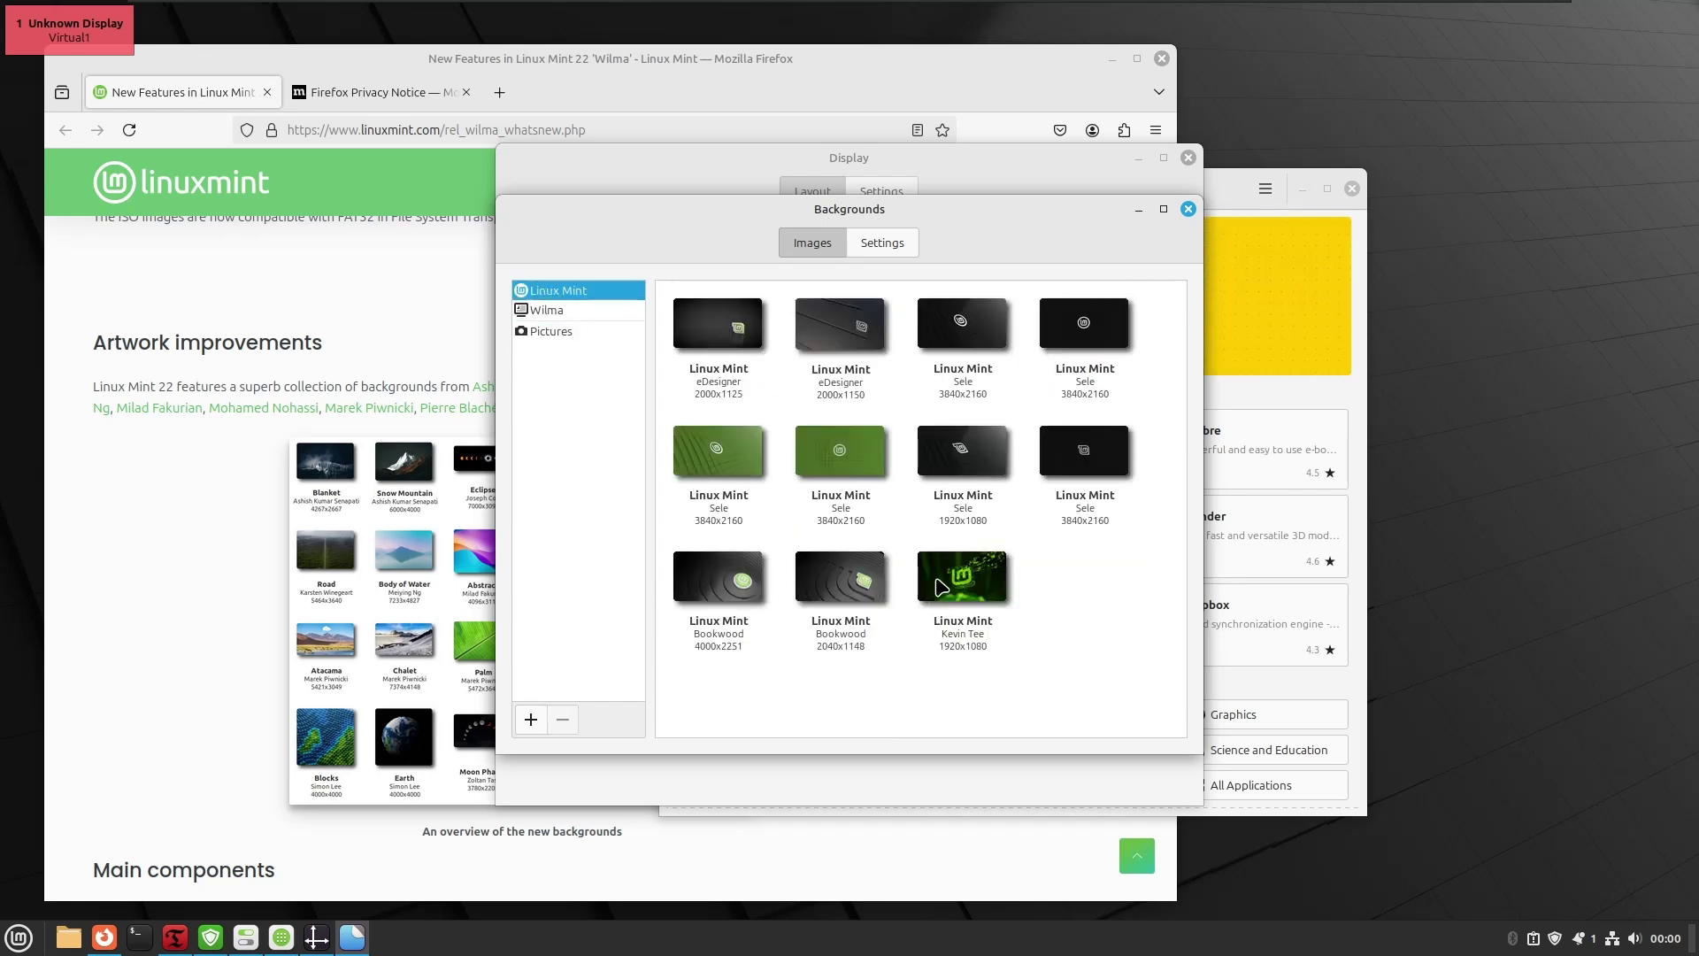
pyautogui.click(572, 310)
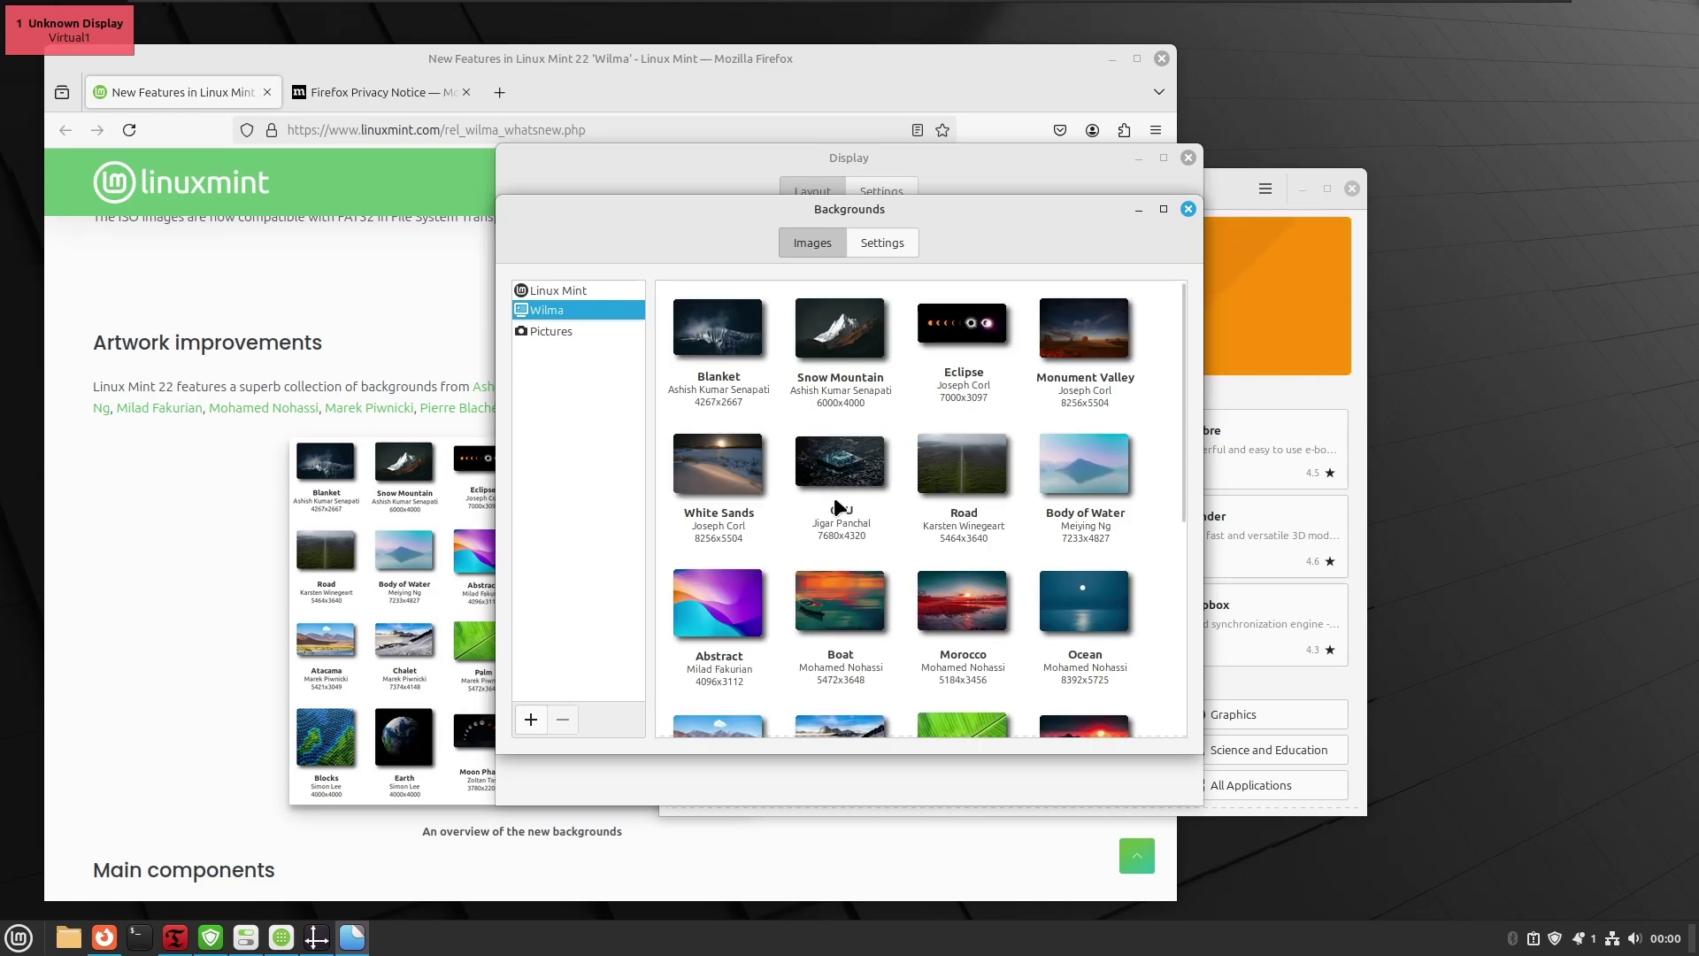
# Try the Blanket wallpaper and the Snow Mountain wallpaper as the desktop background.
pyautogui.click(711, 345)
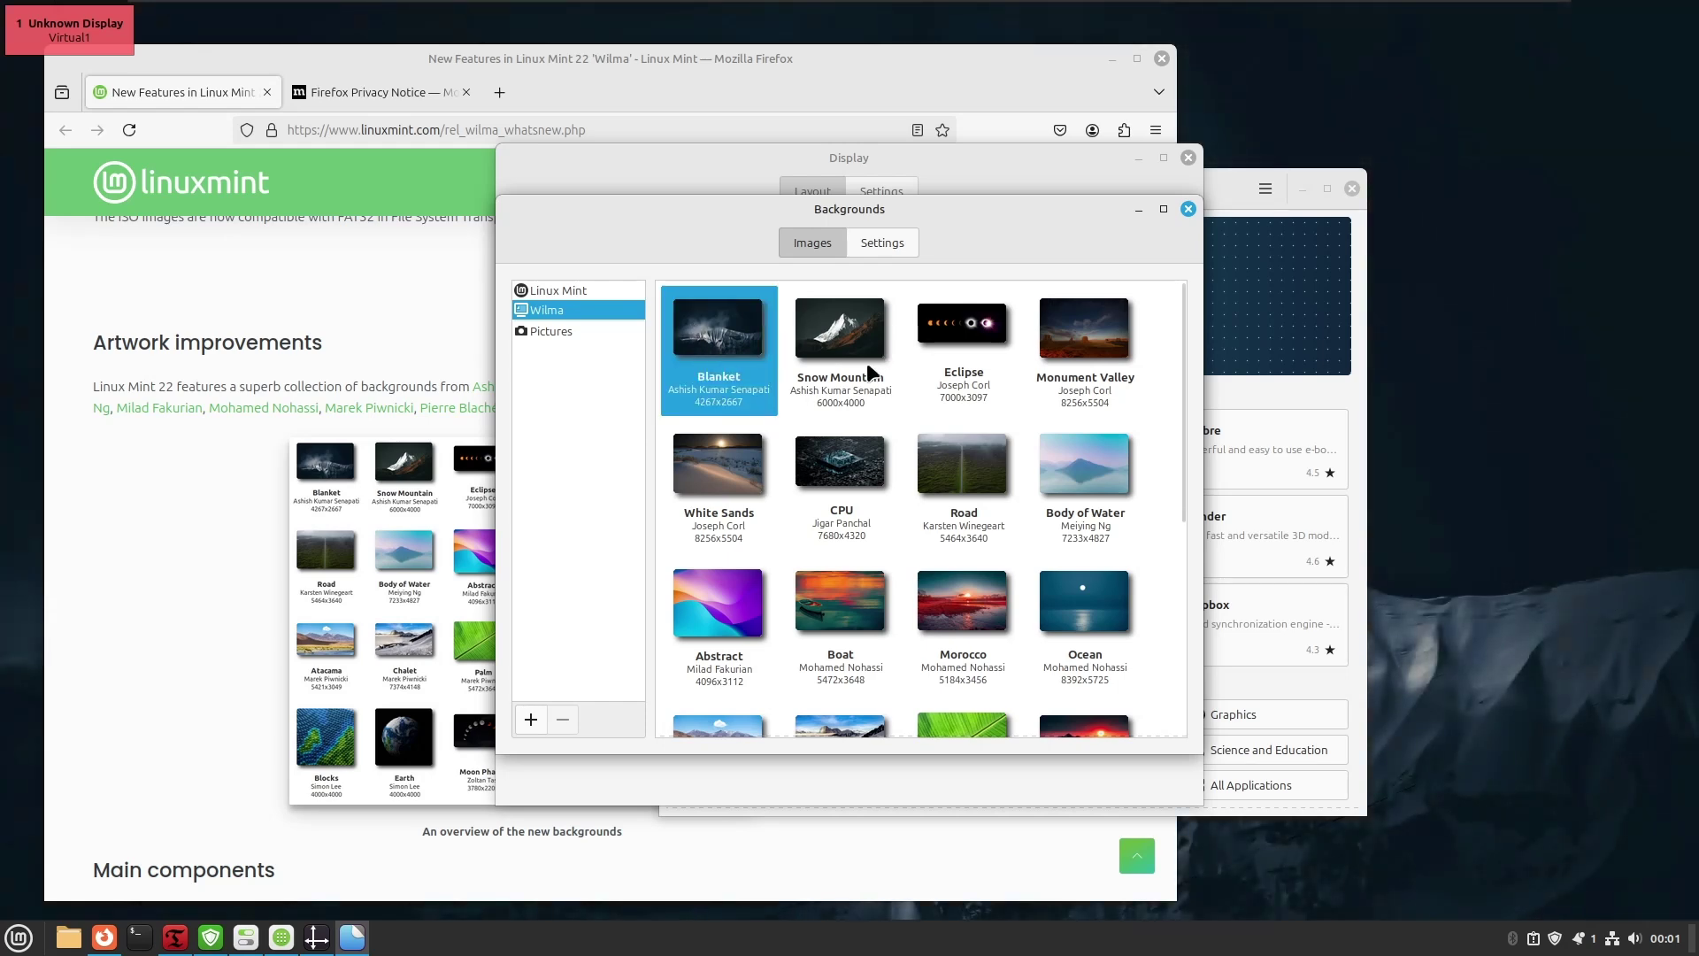
pyautogui.click(822, 354)
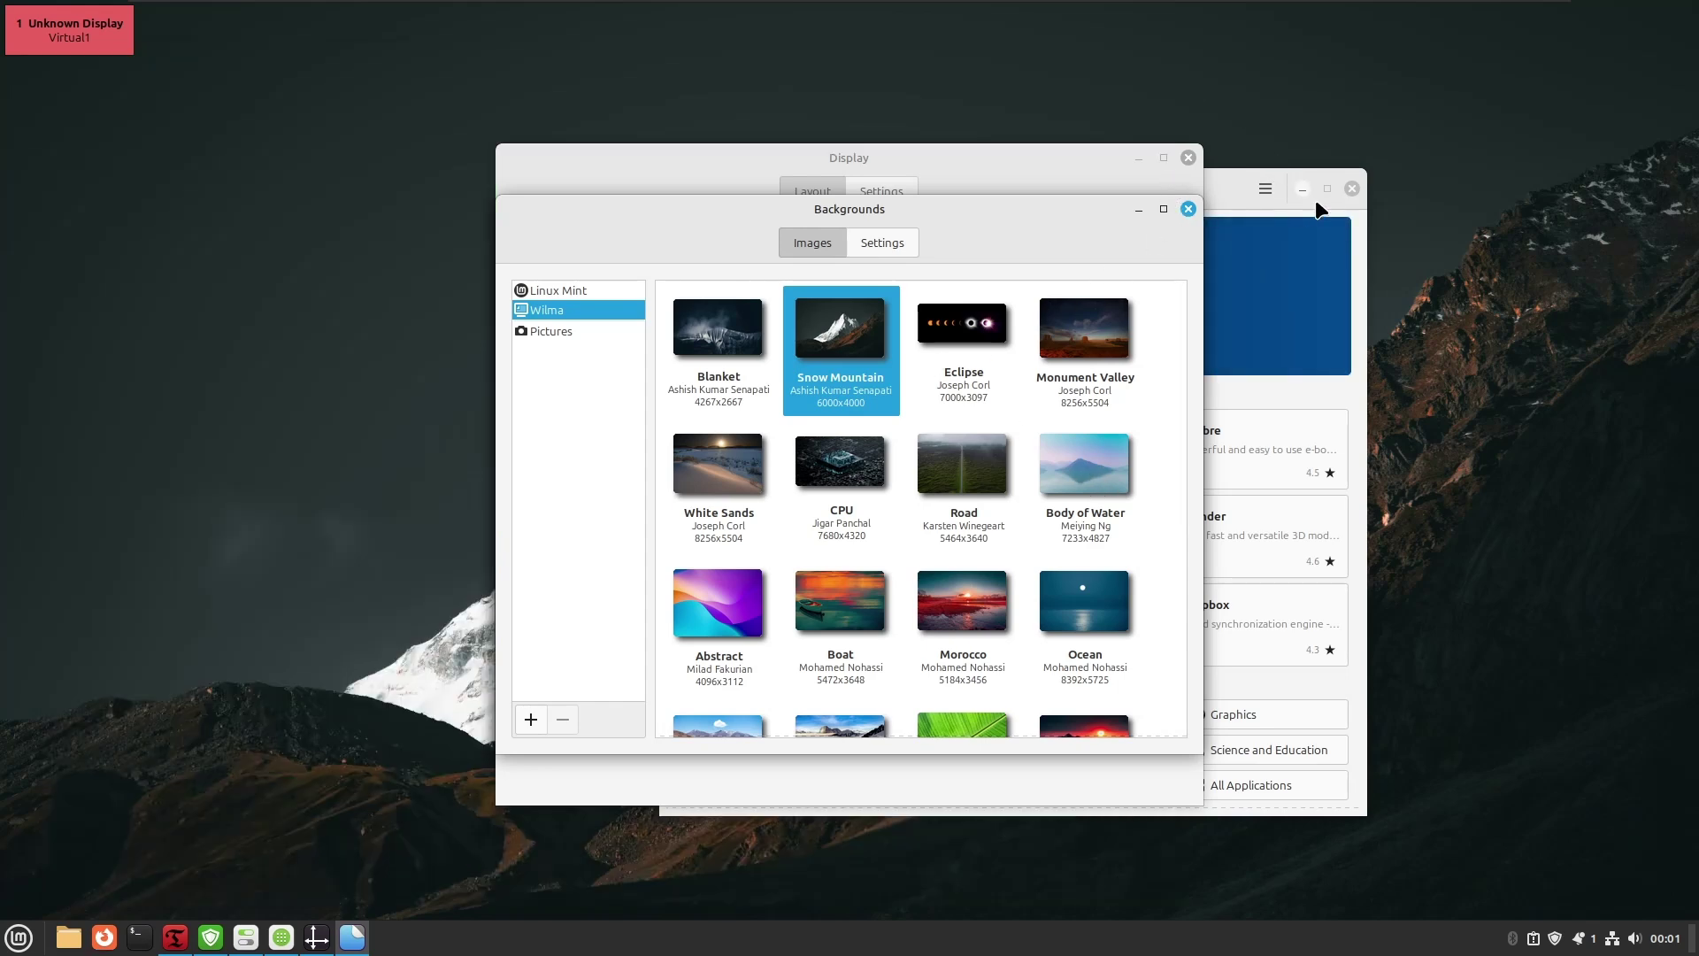
# Close the Software Manager, Display, Timeshift and System Settings windows, moving the Backgrounds window aside to reach them.
pyautogui.click(1351, 189)
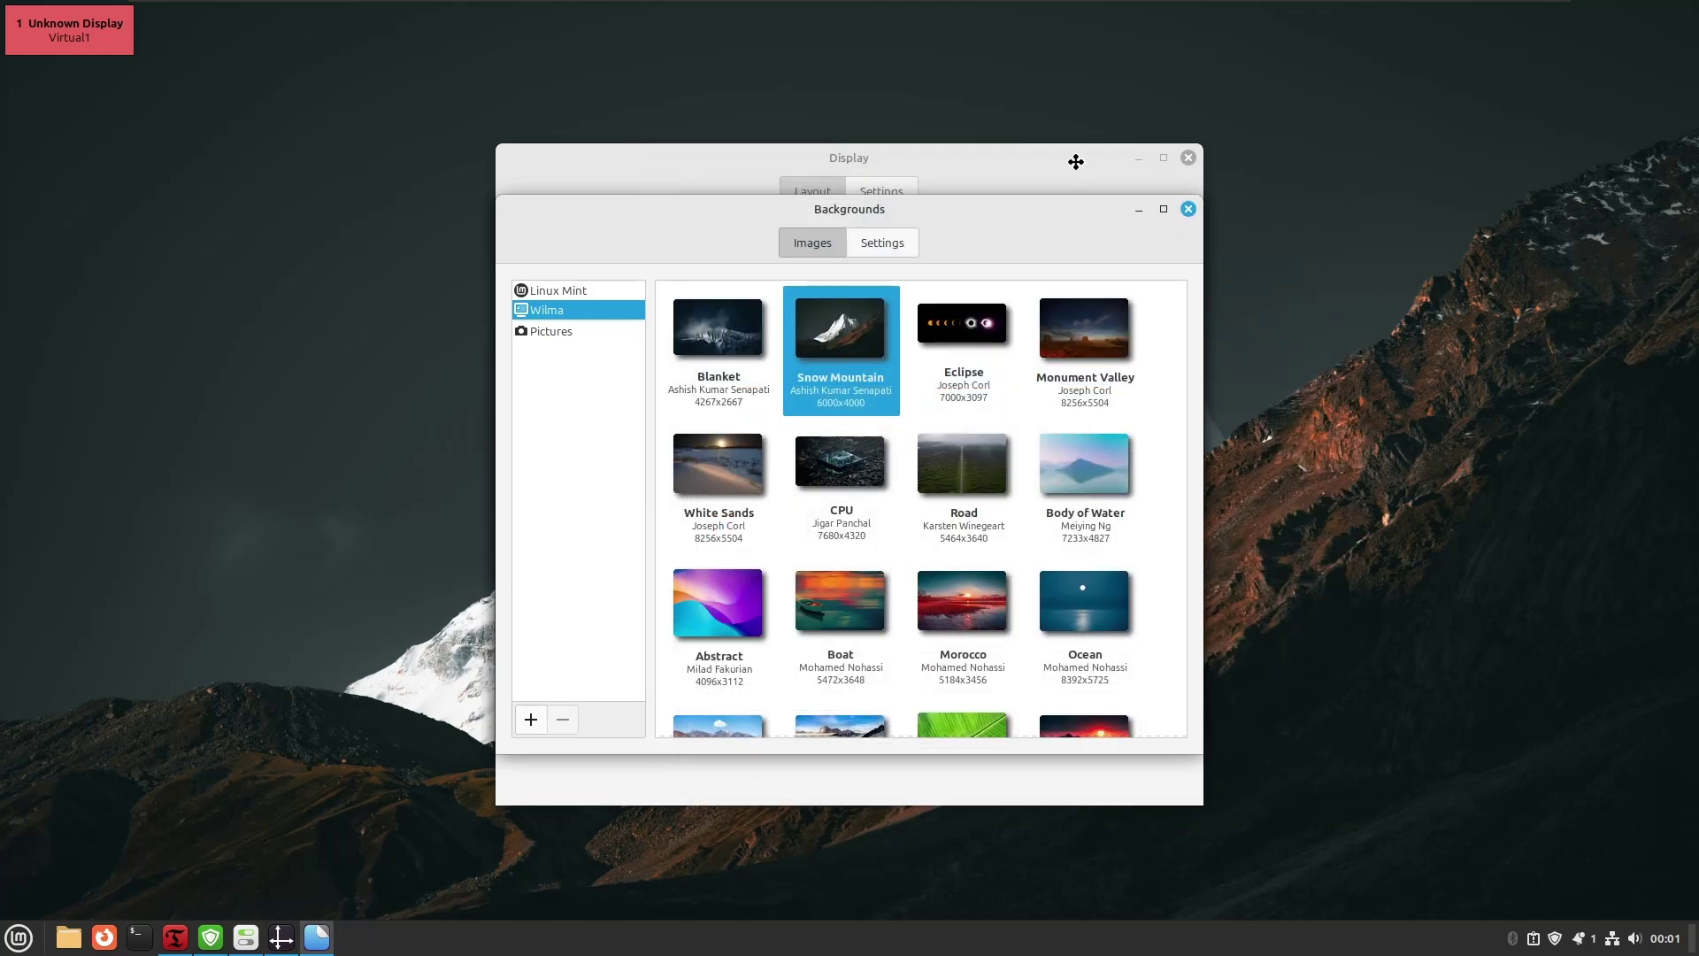
pyautogui.click(1075, 161)
pyautogui.click(1188, 158)
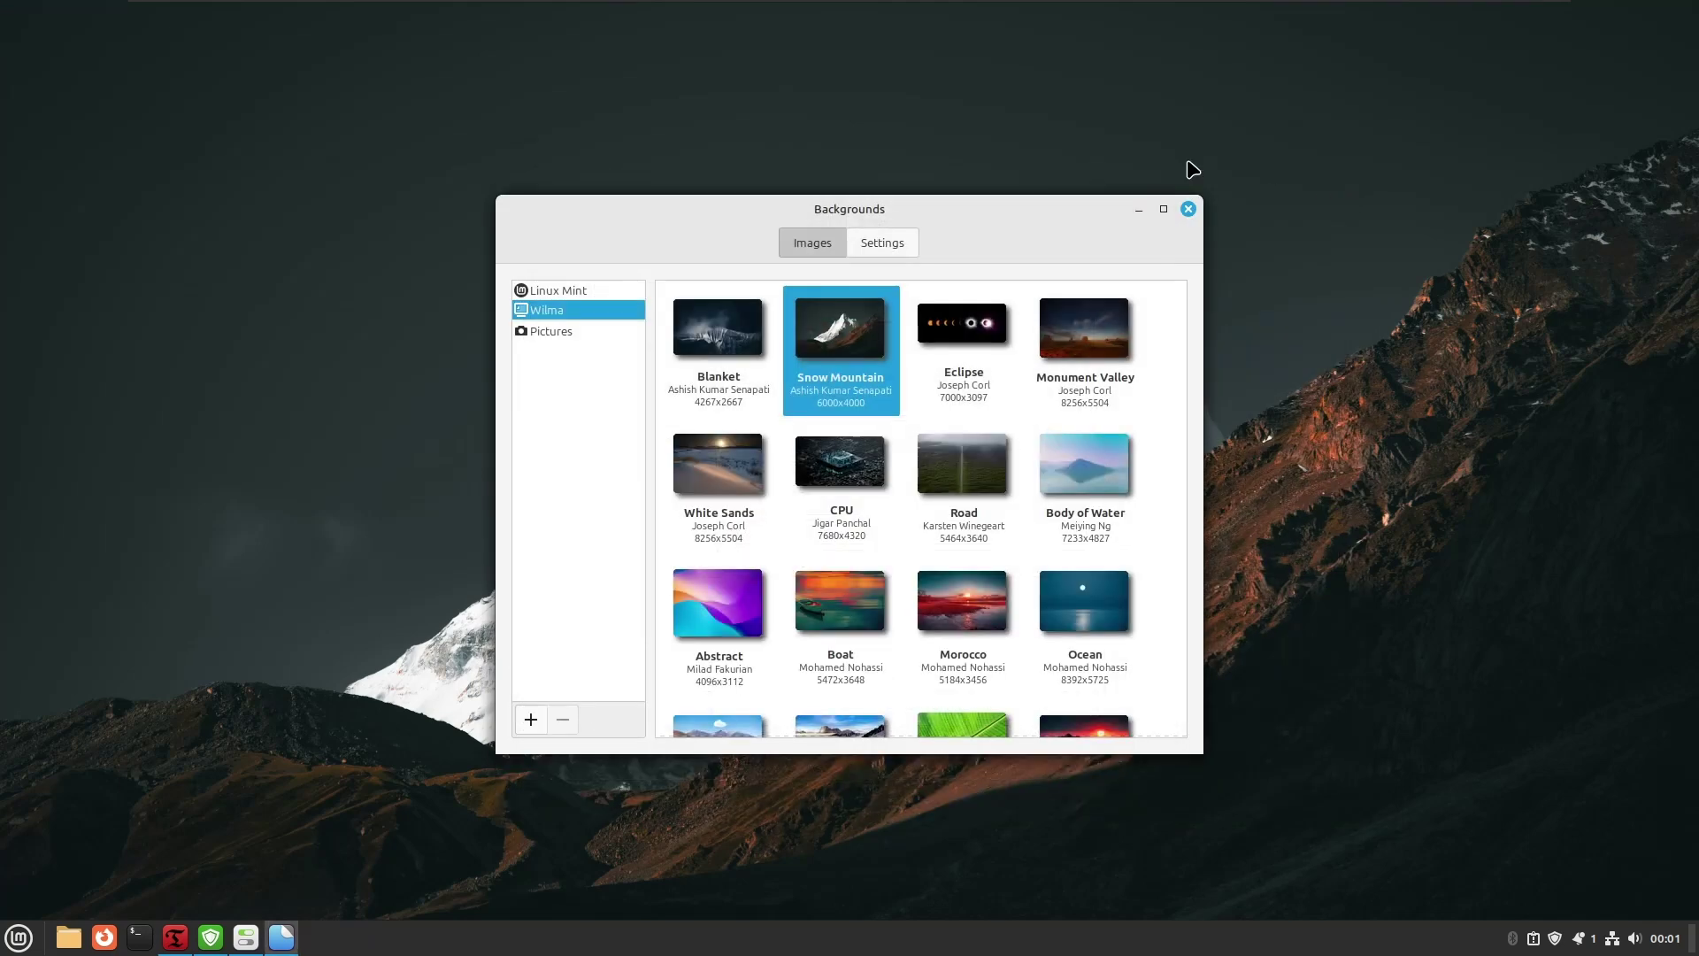
pyautogui.moveTo(946, 209); pyautogui.dragTo(1694, 7)
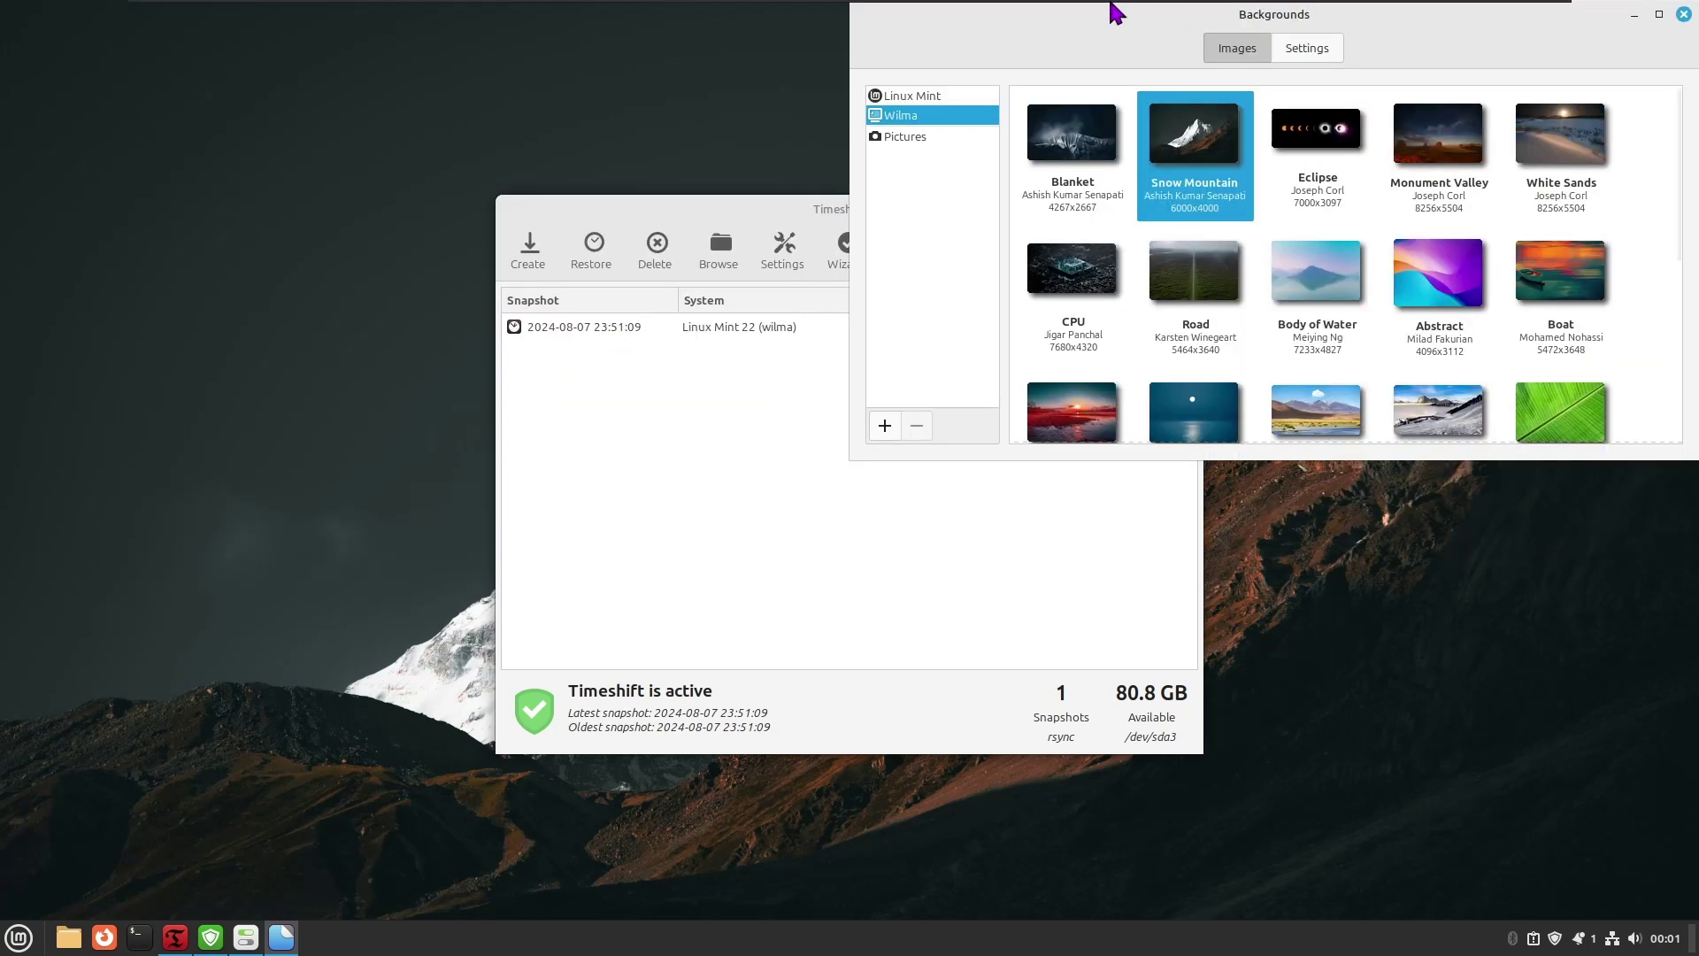
pyautogui.click(725, 228)
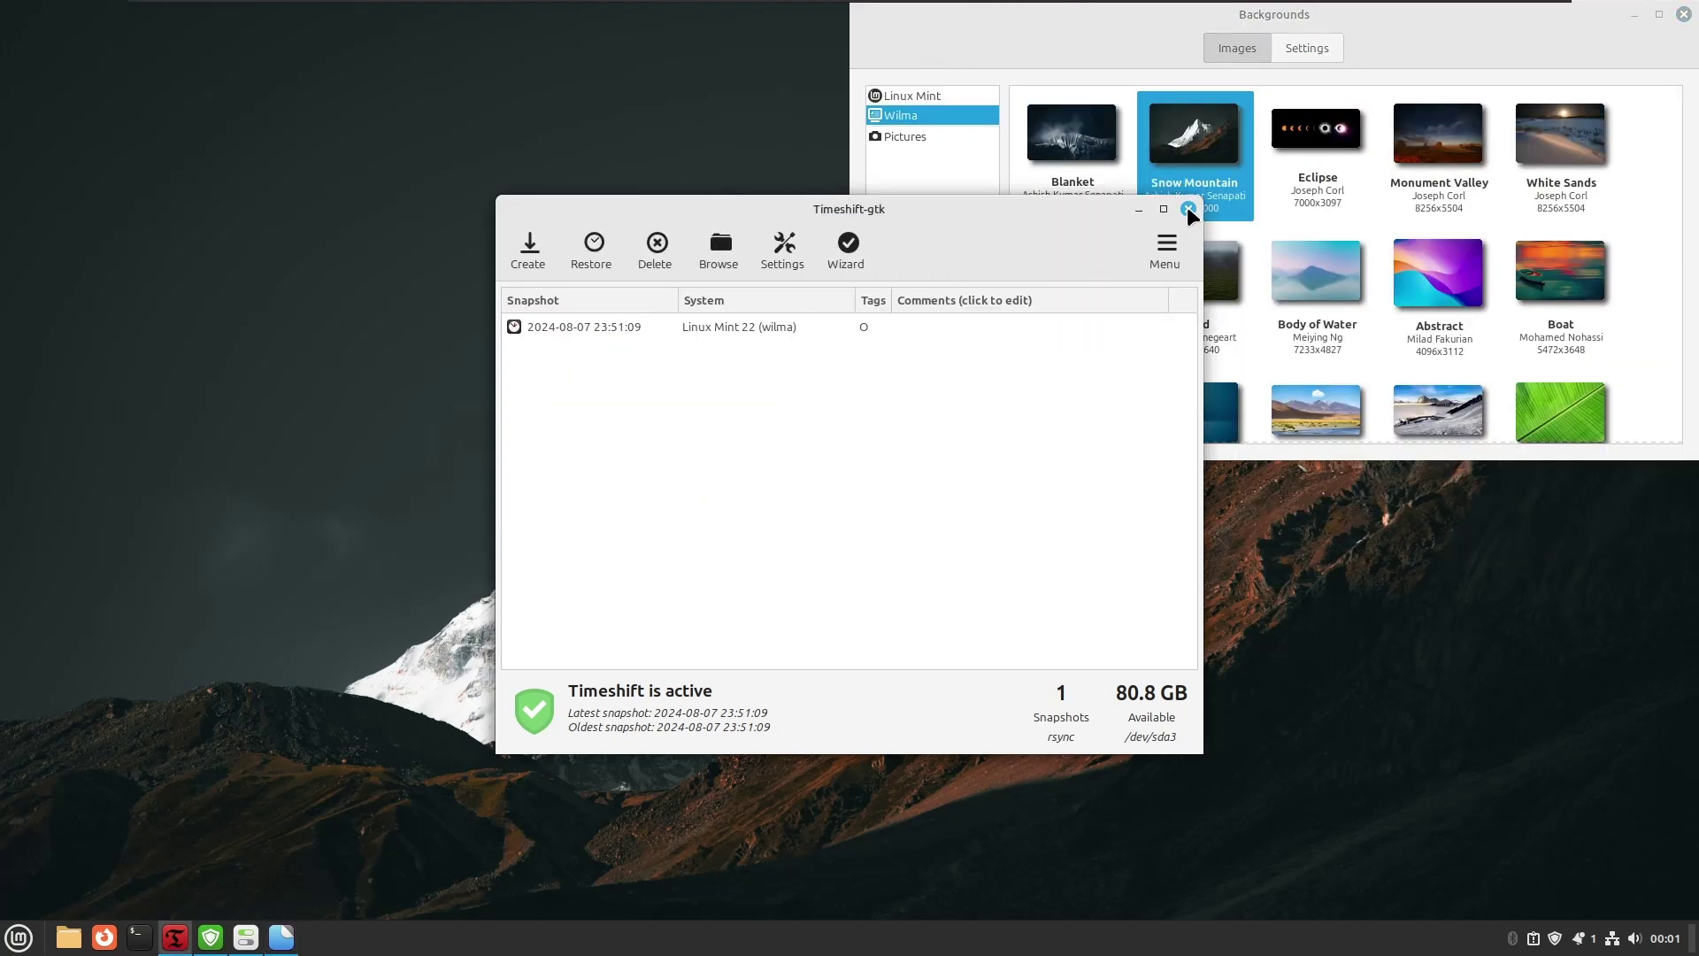
pyautogui.click(1188, 209)
pyautogui.click(737, 228)
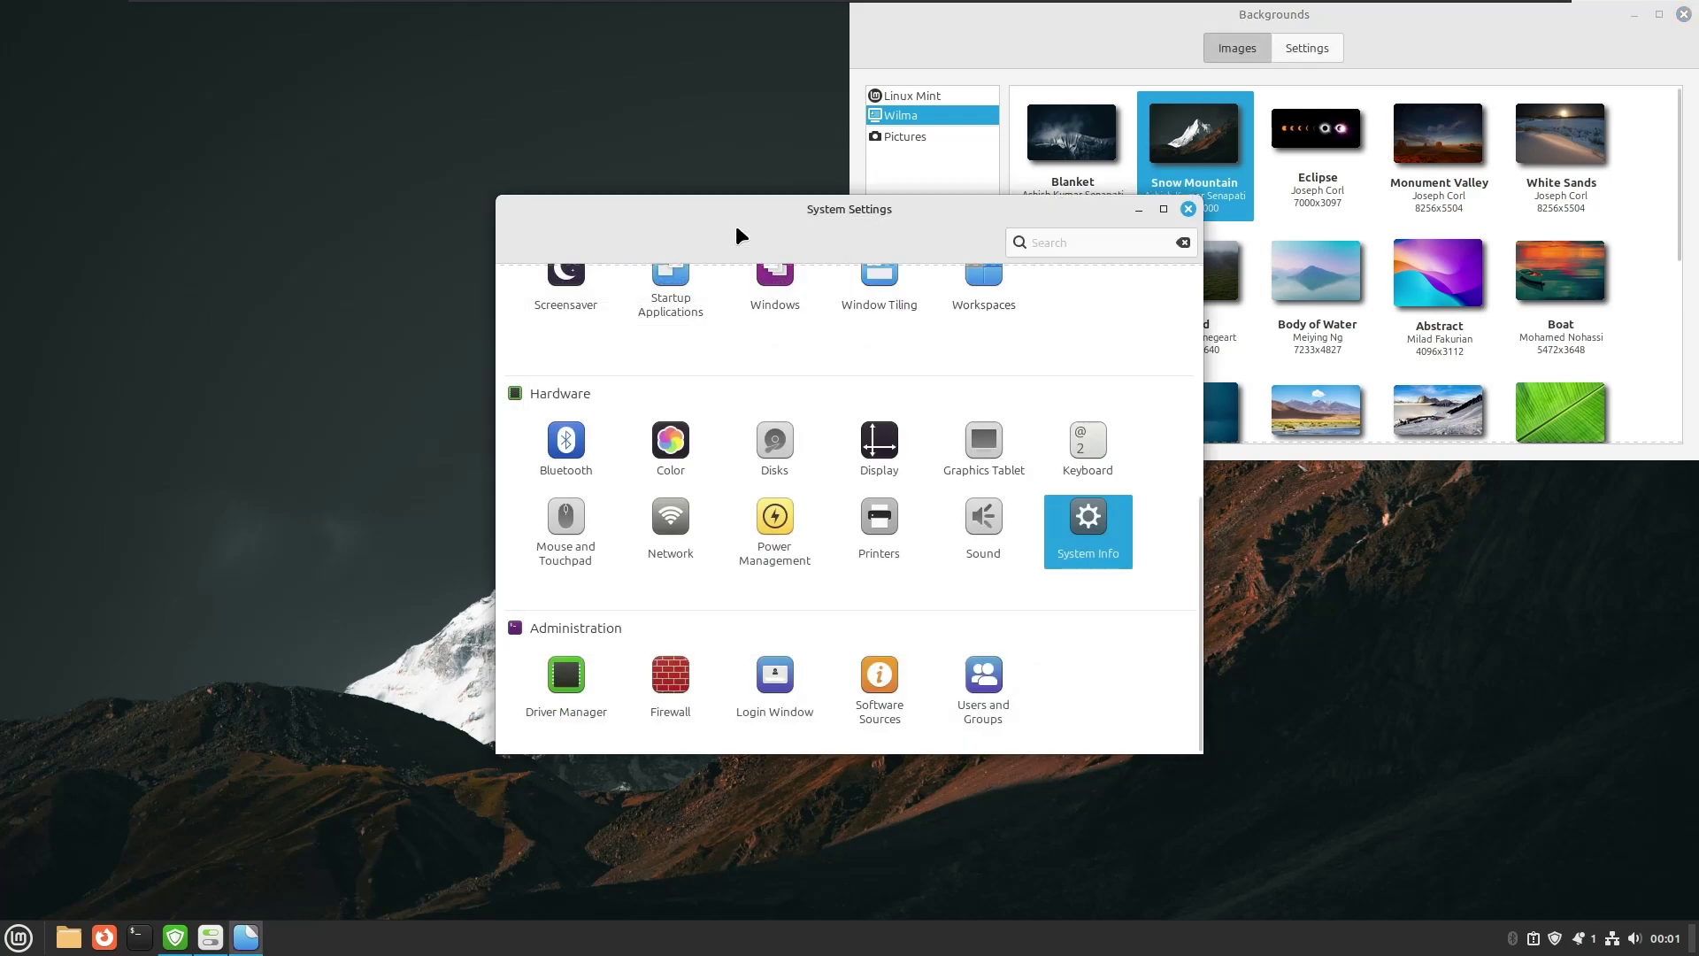
pyautogui.click(1186, 213)
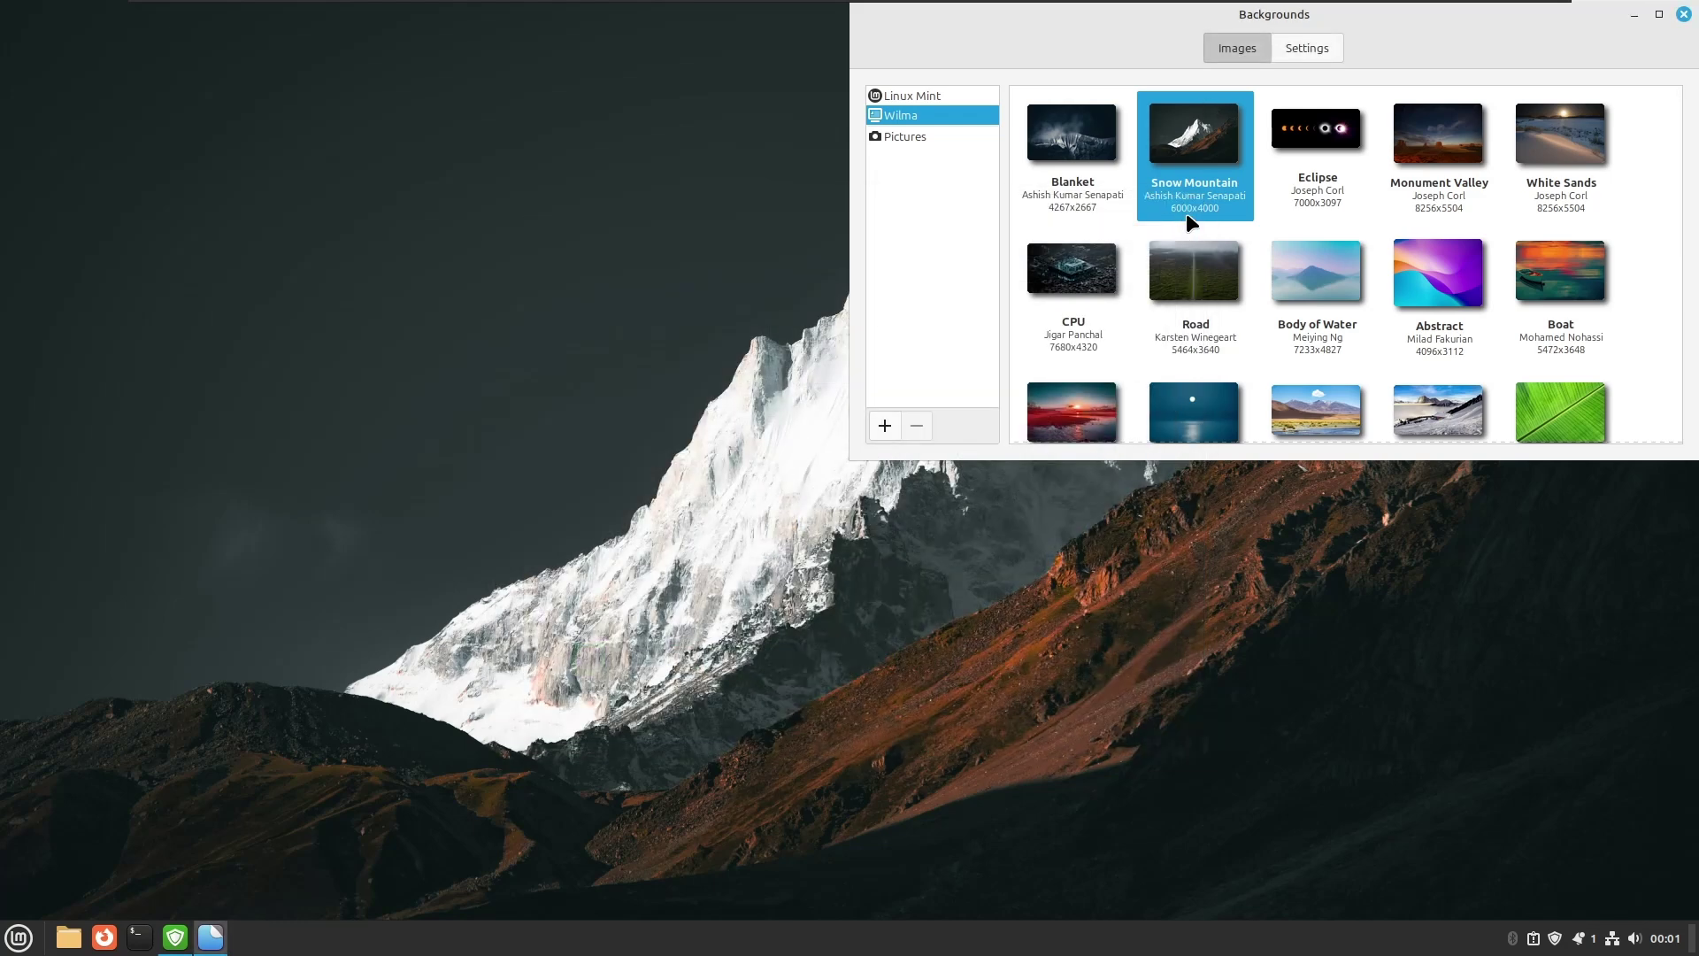
# Move the Backgrounds window over the snowy peak, try the Road wallpaper, and set the desktop background to Boat.
pyautogui.moveTo(1138, 39); pyautogui.dragTo(572, 168)
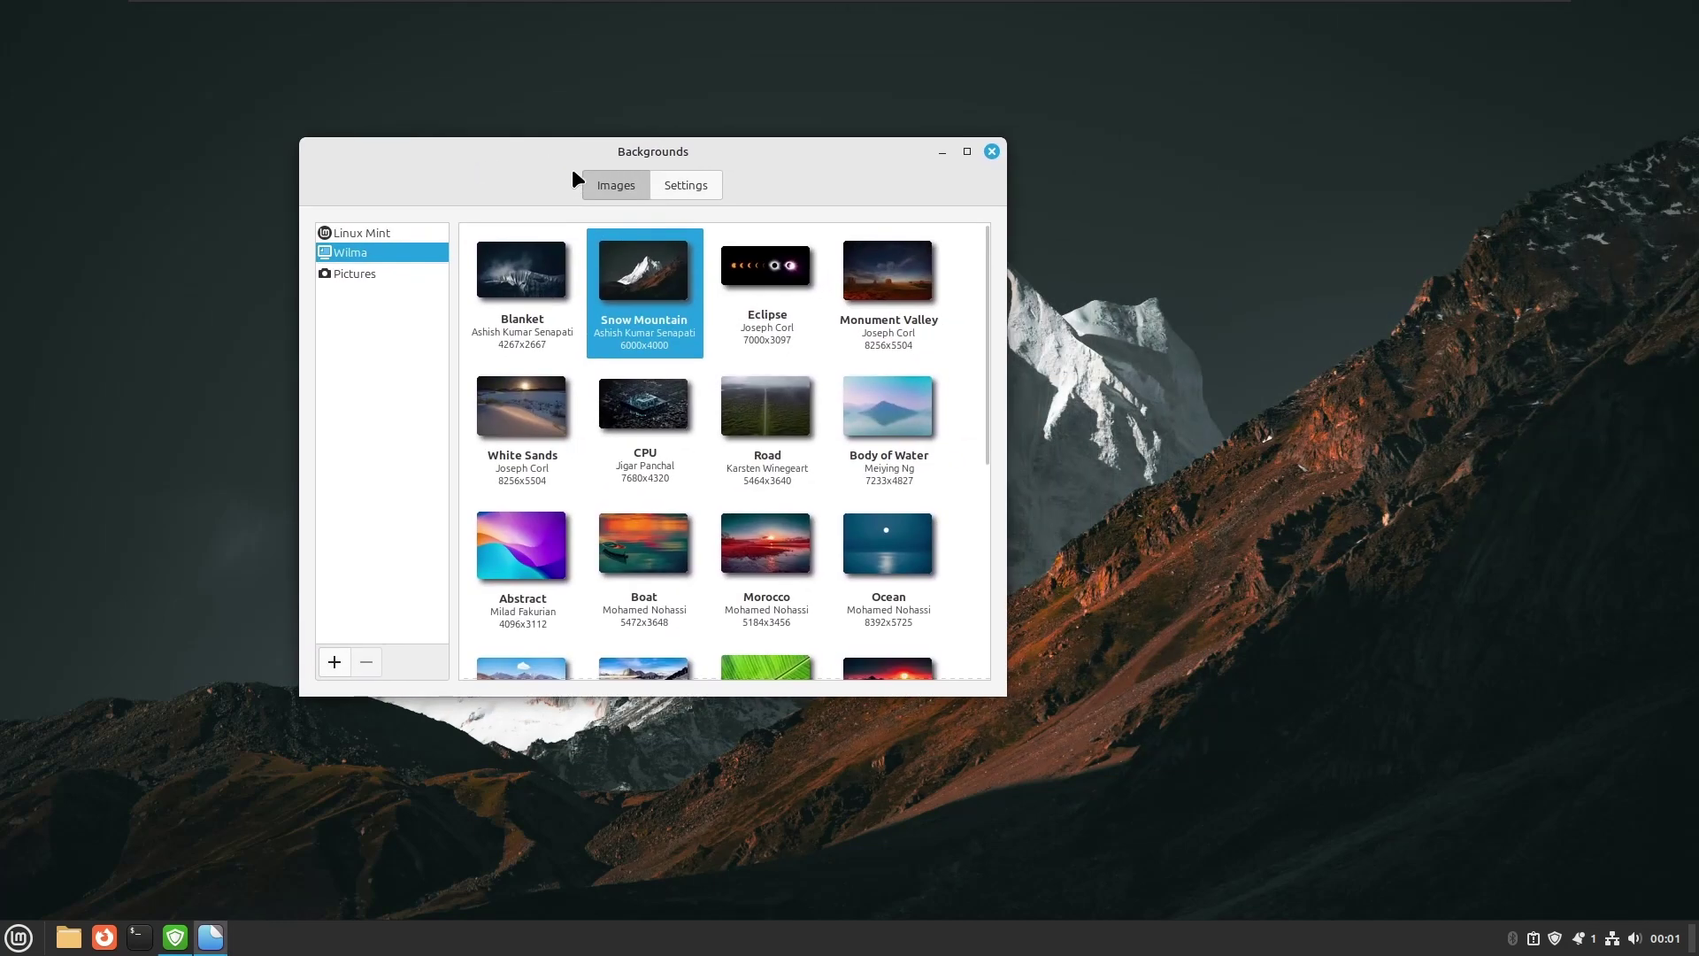
pyautogui.click(735, 409)
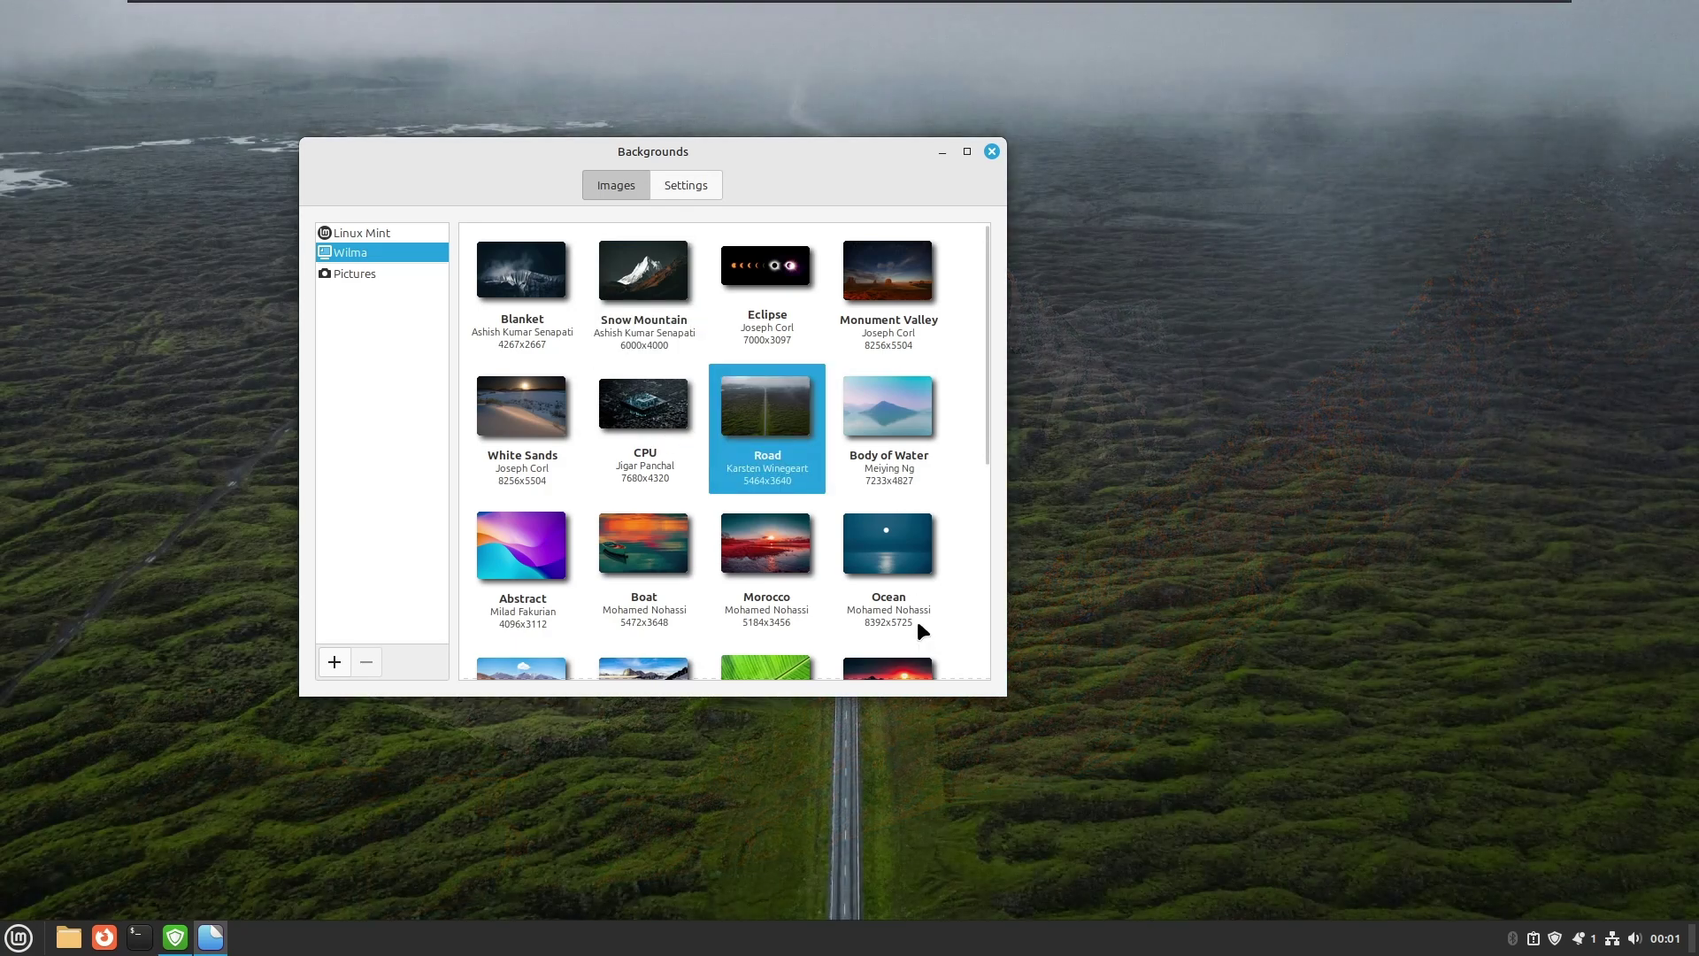
pyautogui.click(673, 563)
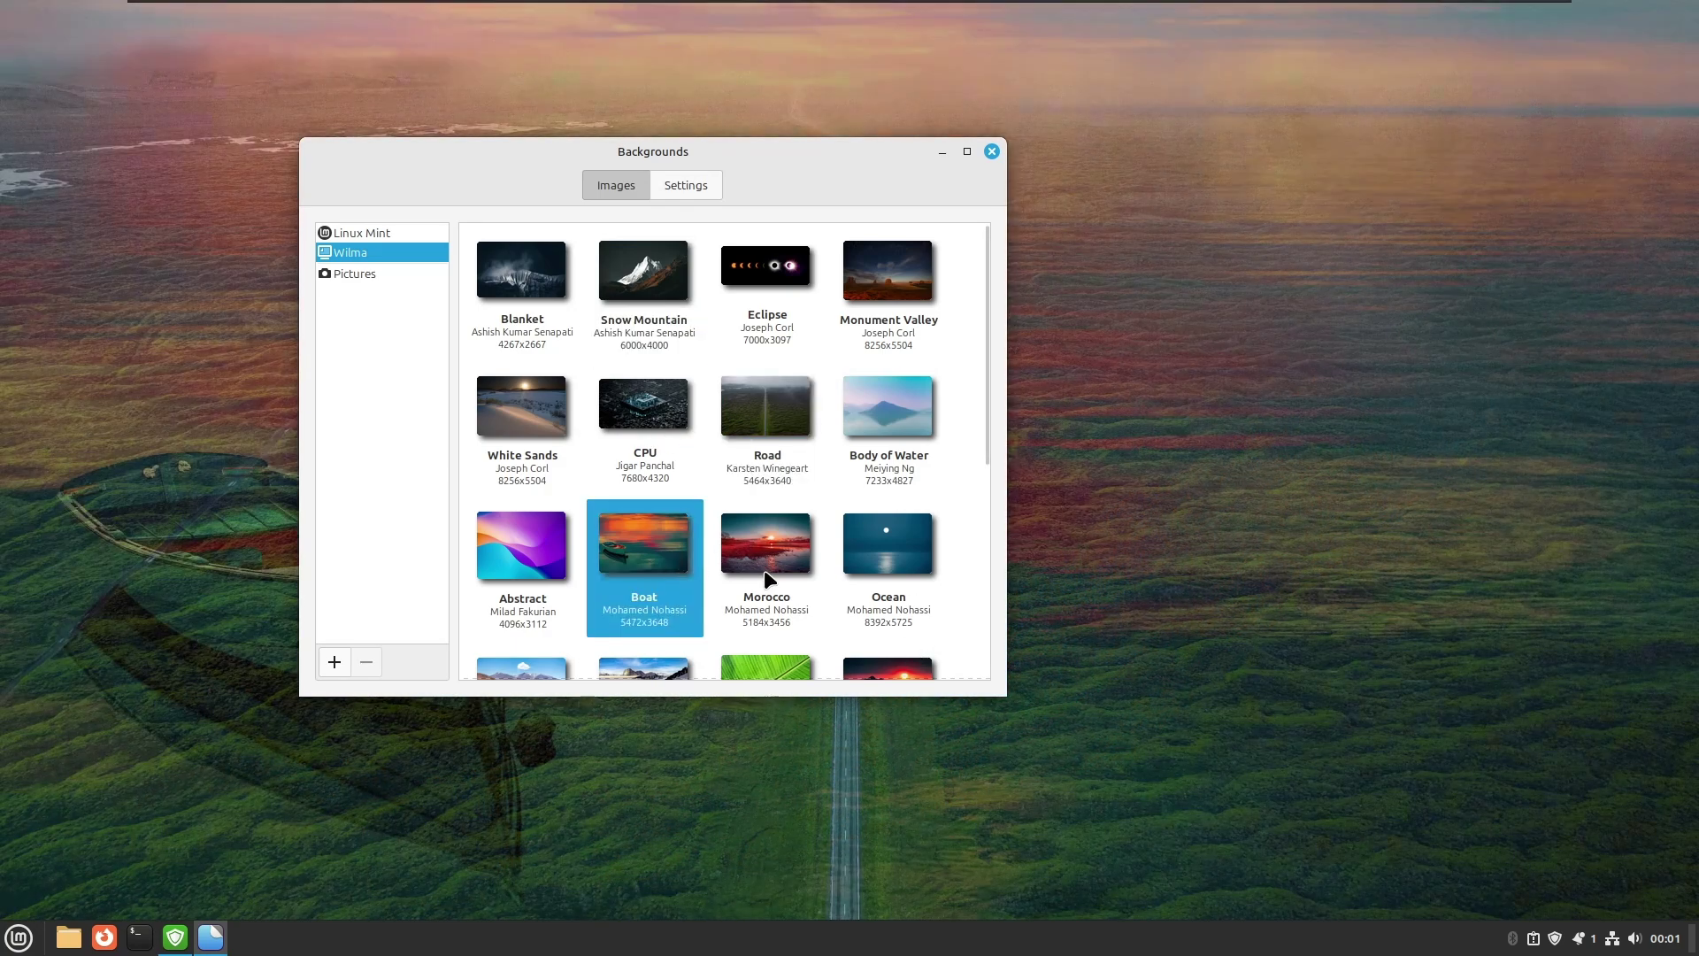
# Try the Morocco, Ocean, Sunset, Palm, Chalet and Atacama wallpapers one after another as the desktop background.
pyautogui.click(768, 579)
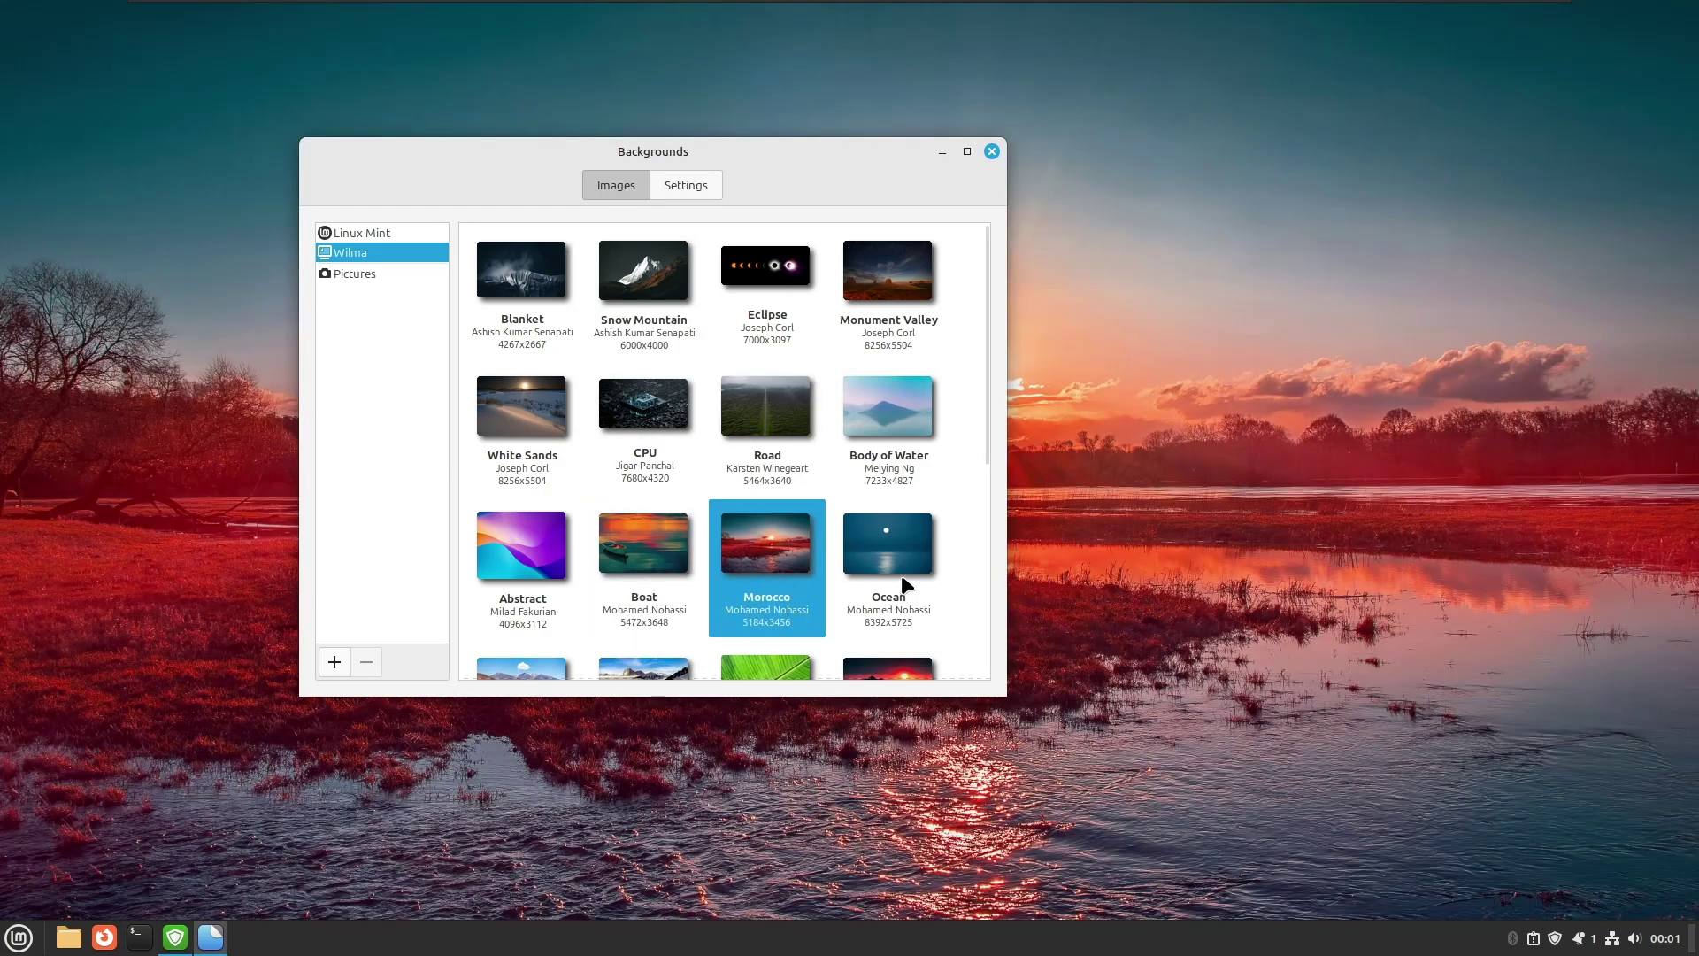
pyautogui.click(906, 623)
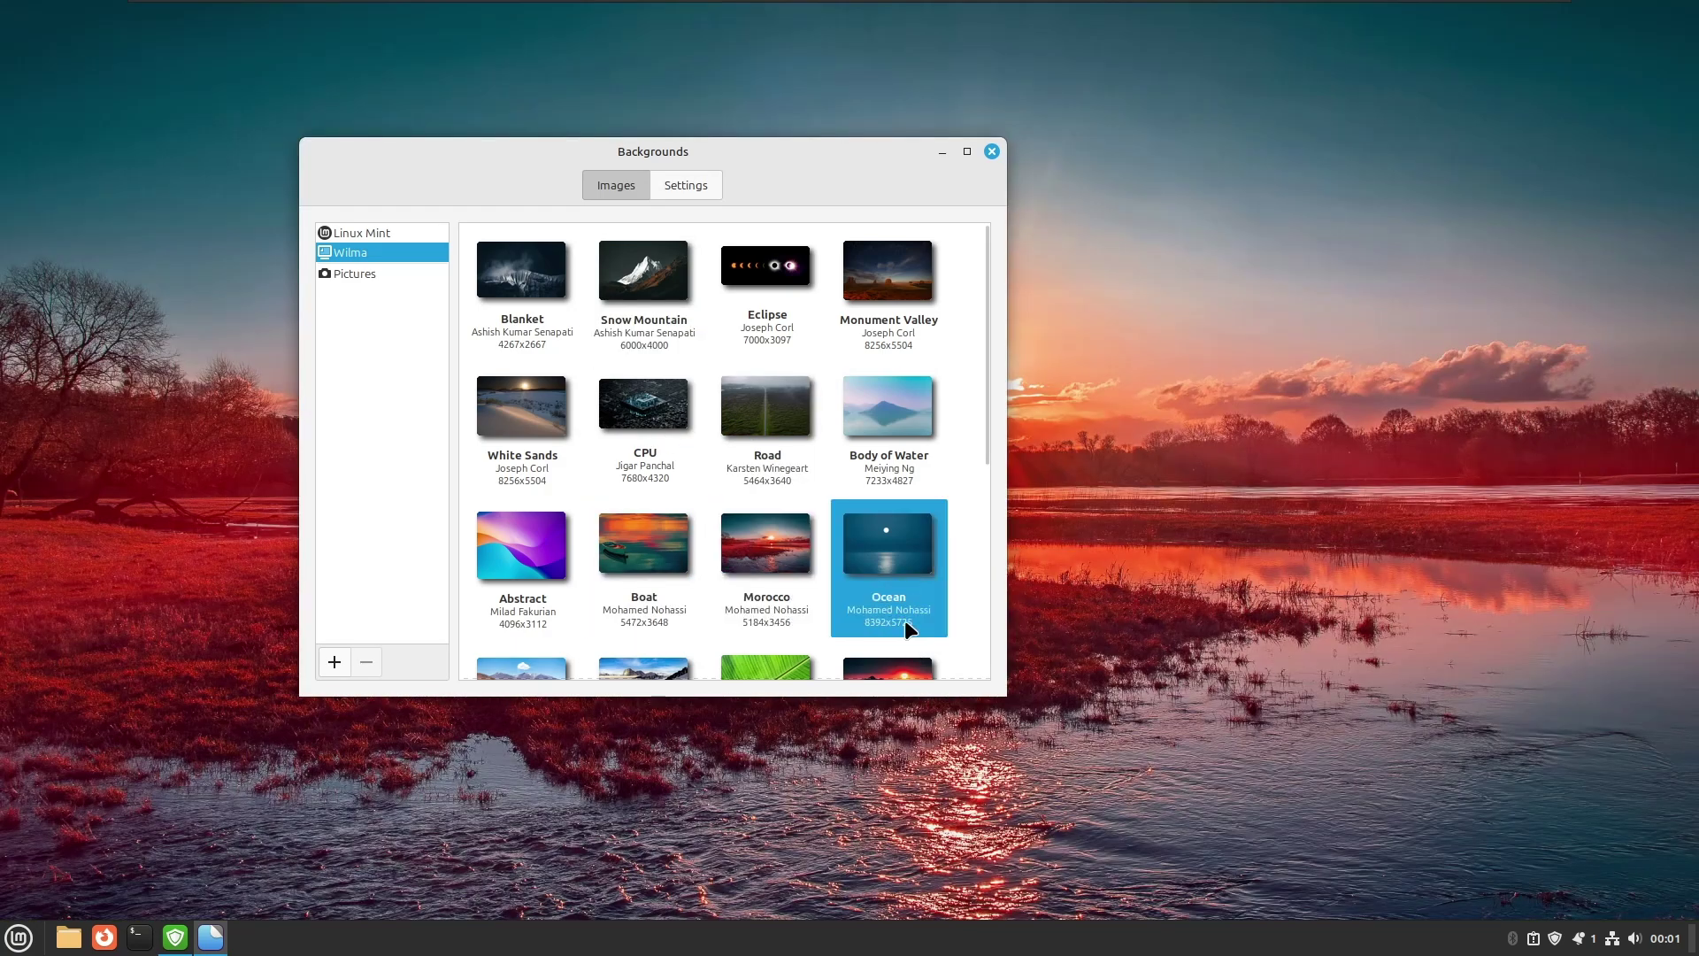
pyautogui.scroll(-1, 912, 659)
pyautogui.click(909, 650)
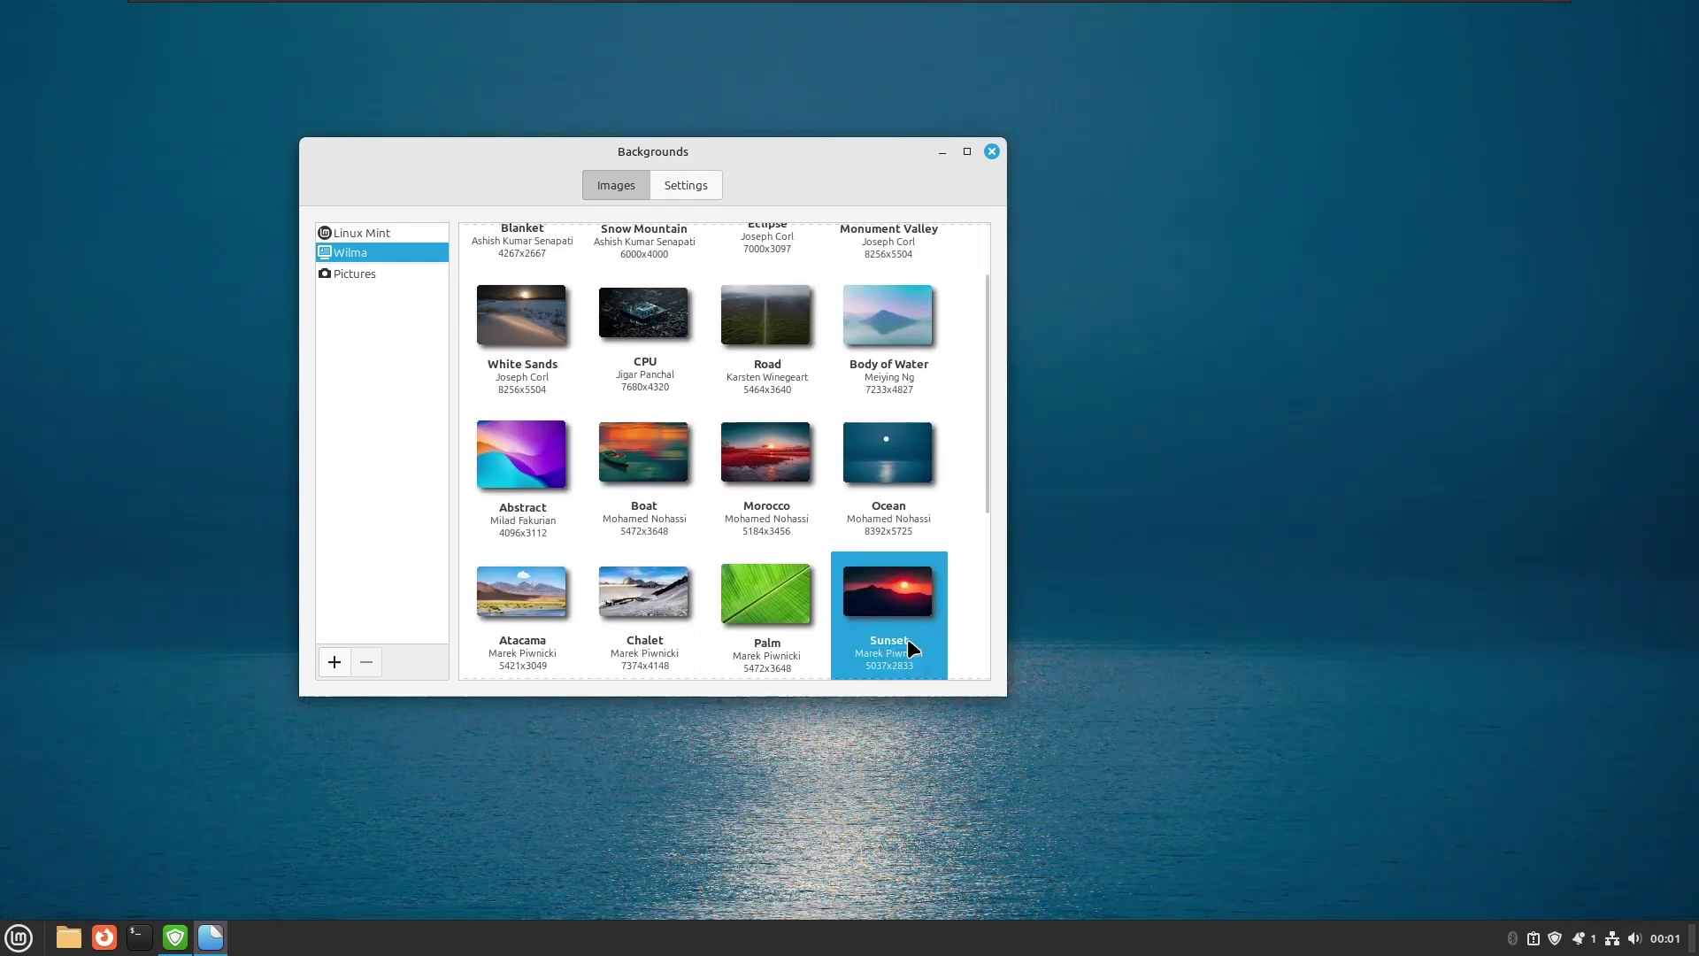
pyautogui.click(774, 582)
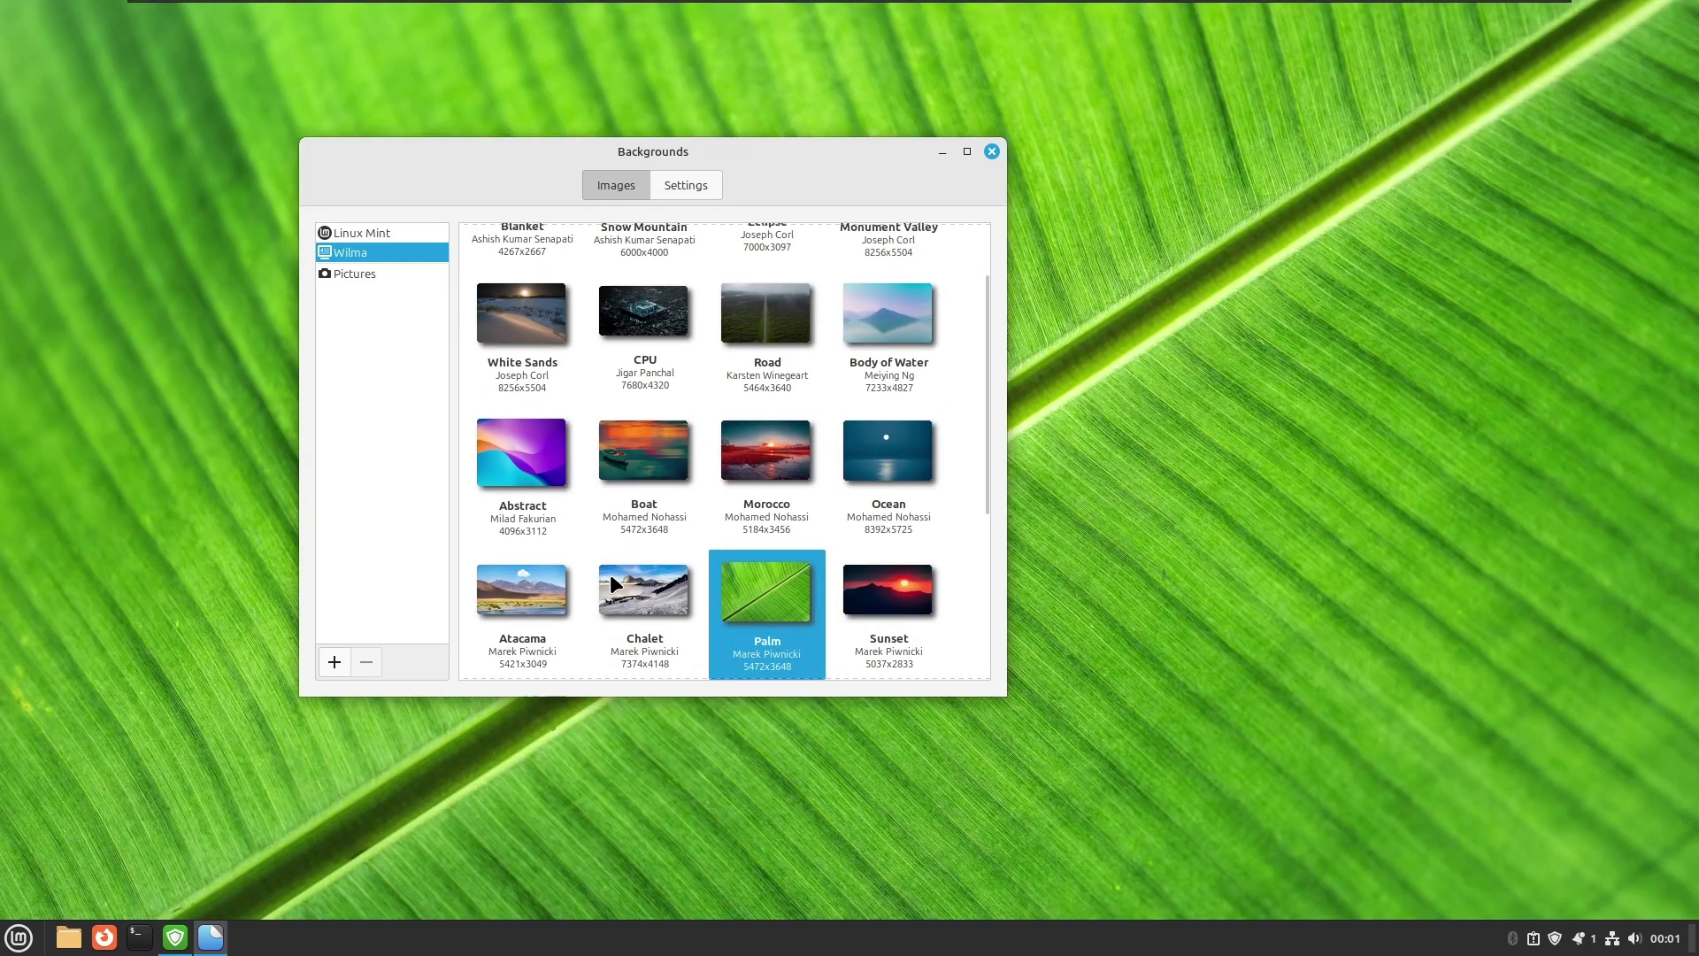
pyautogui.click(635, 597)
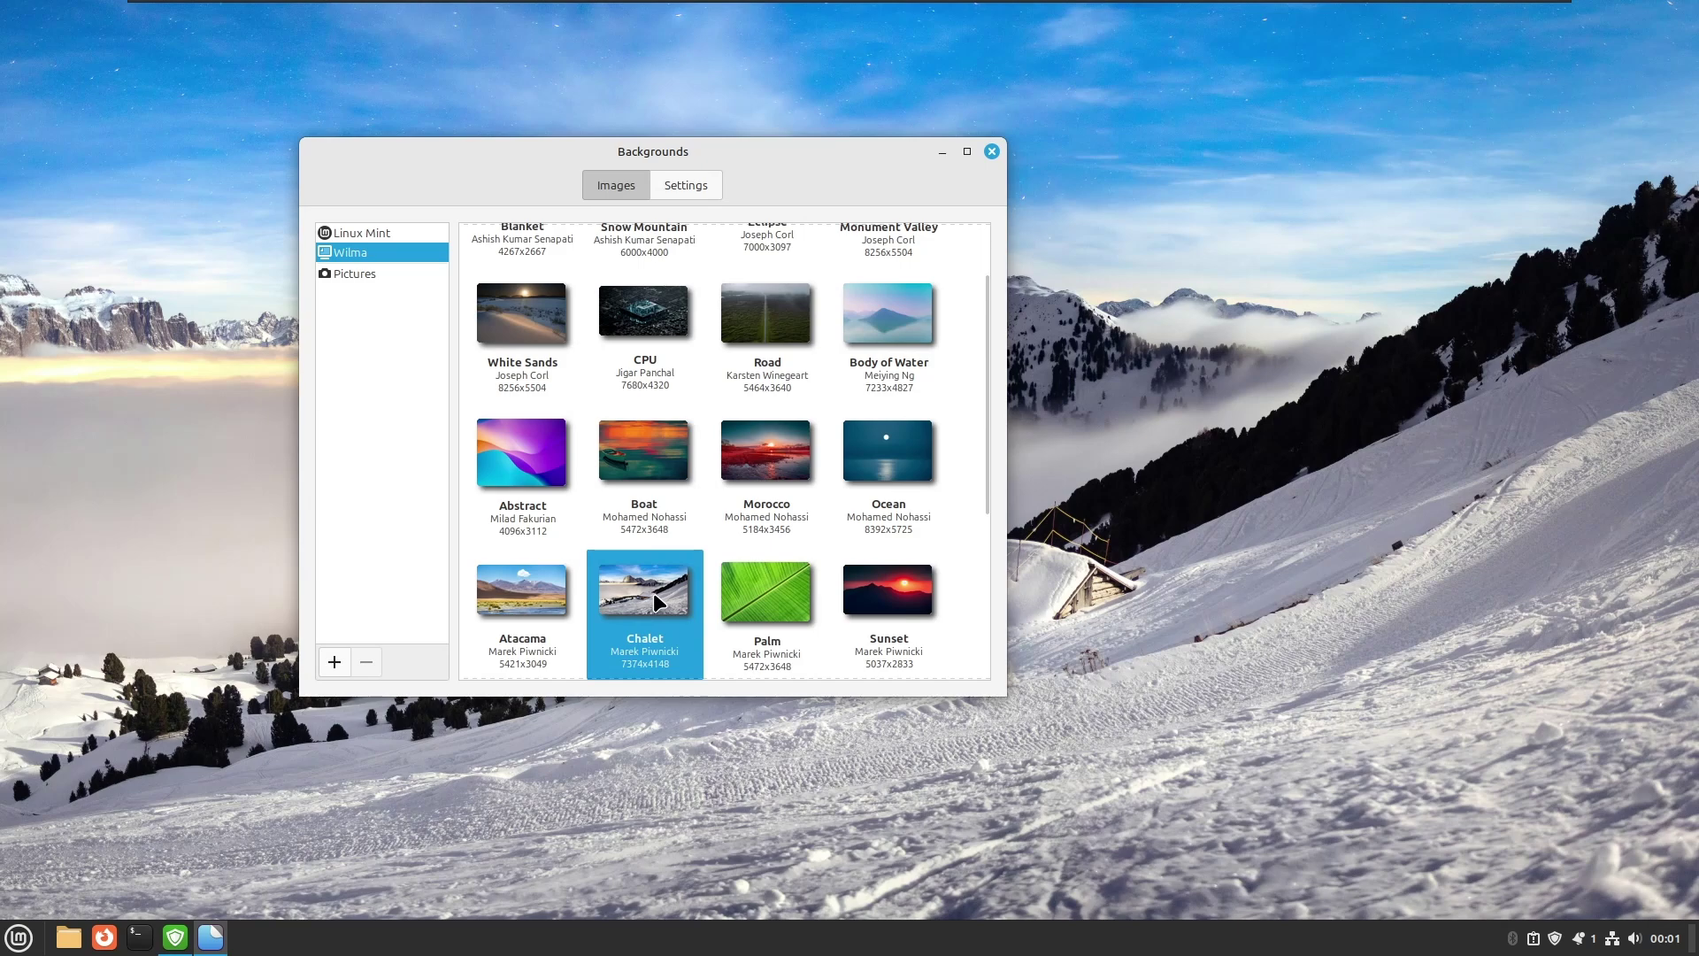
pyautogui.click(524, 583)
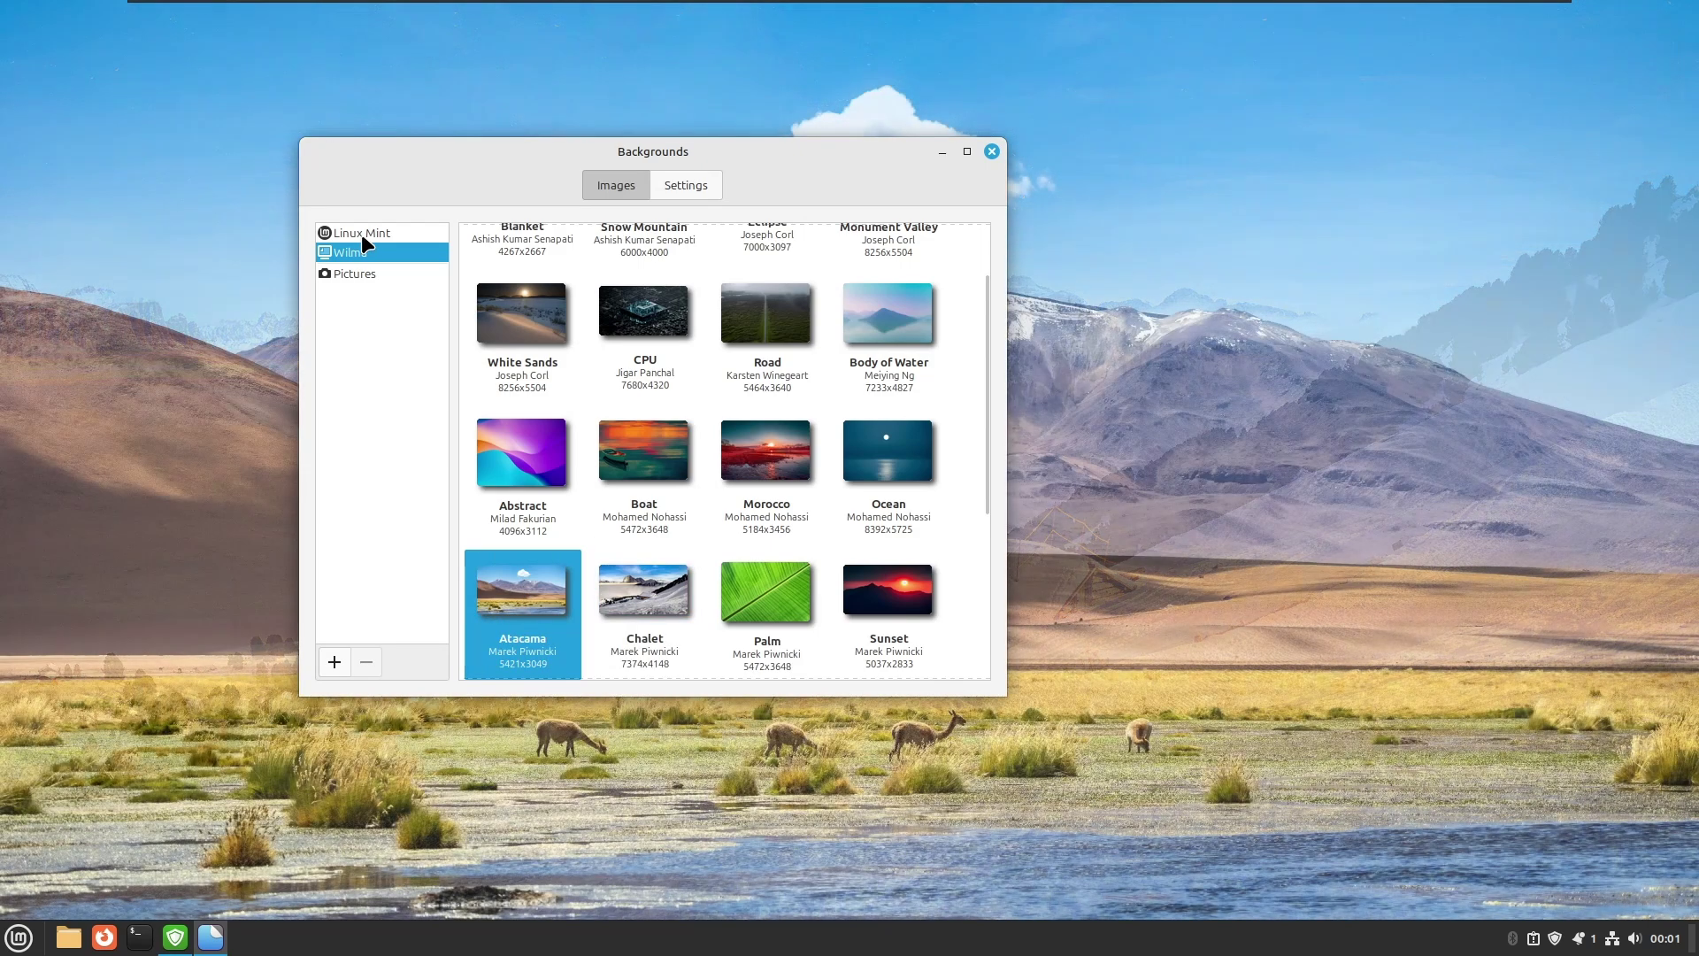
# Set the desktop background to the glowing green 1920x1080 wallpaper from the Linux Mint collection and close the Backgrounds window.
pyautogui.click(362, 233)
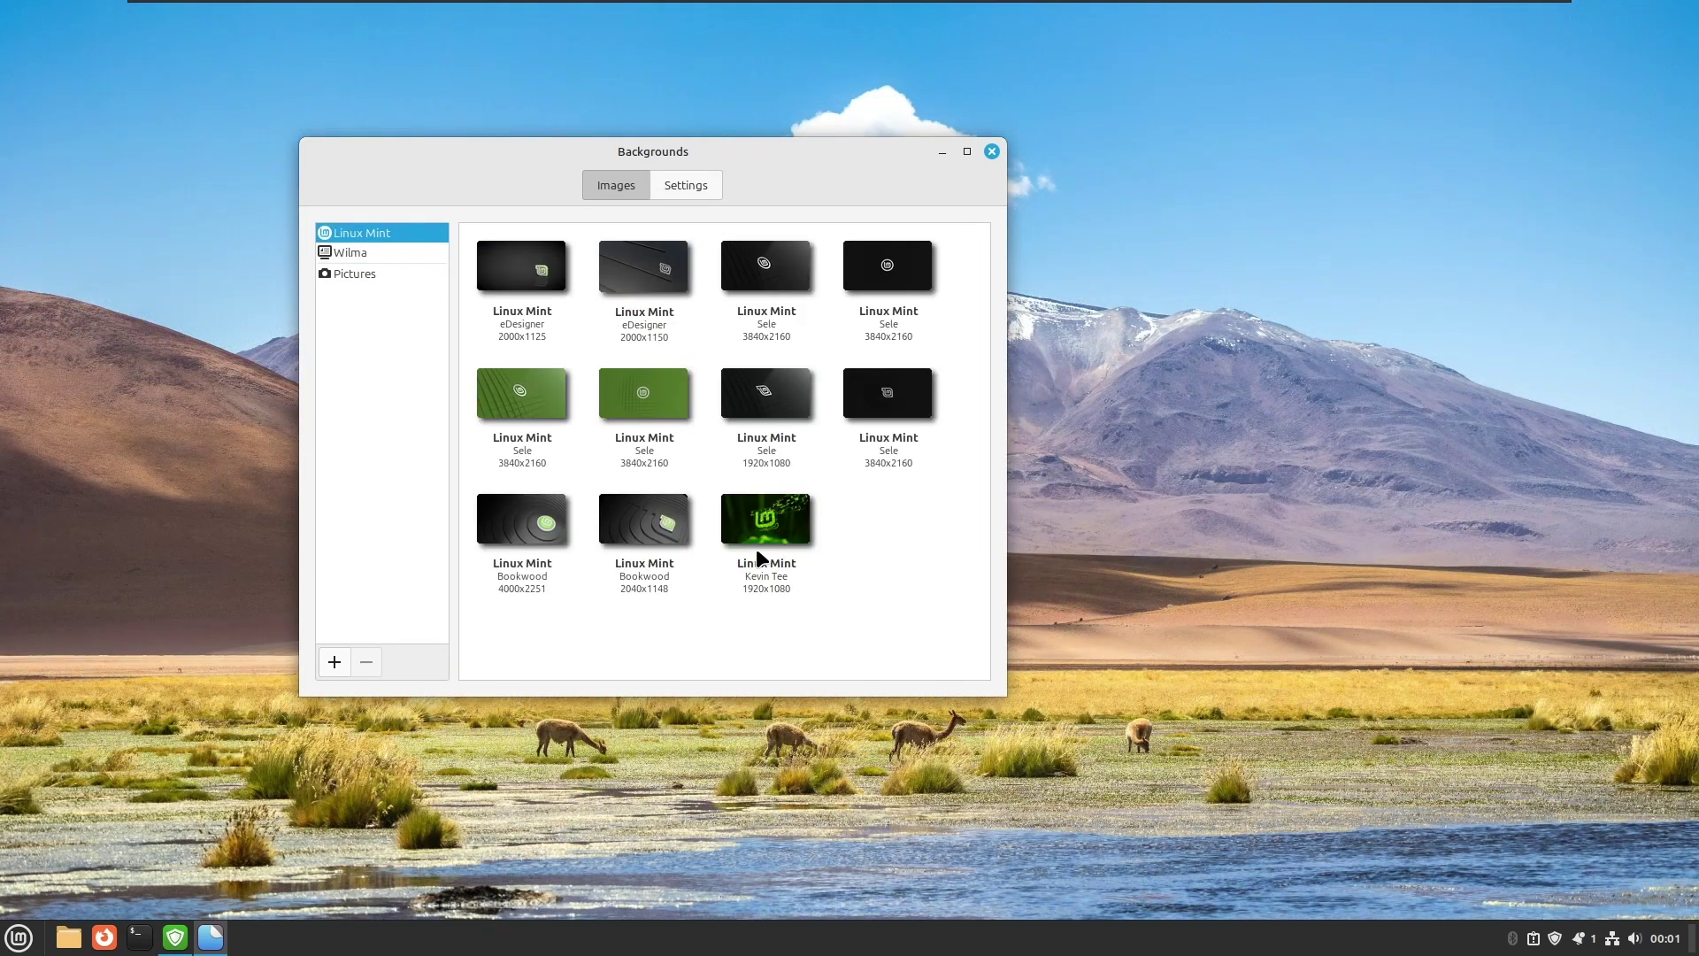
pyautogui.click(768, 544)
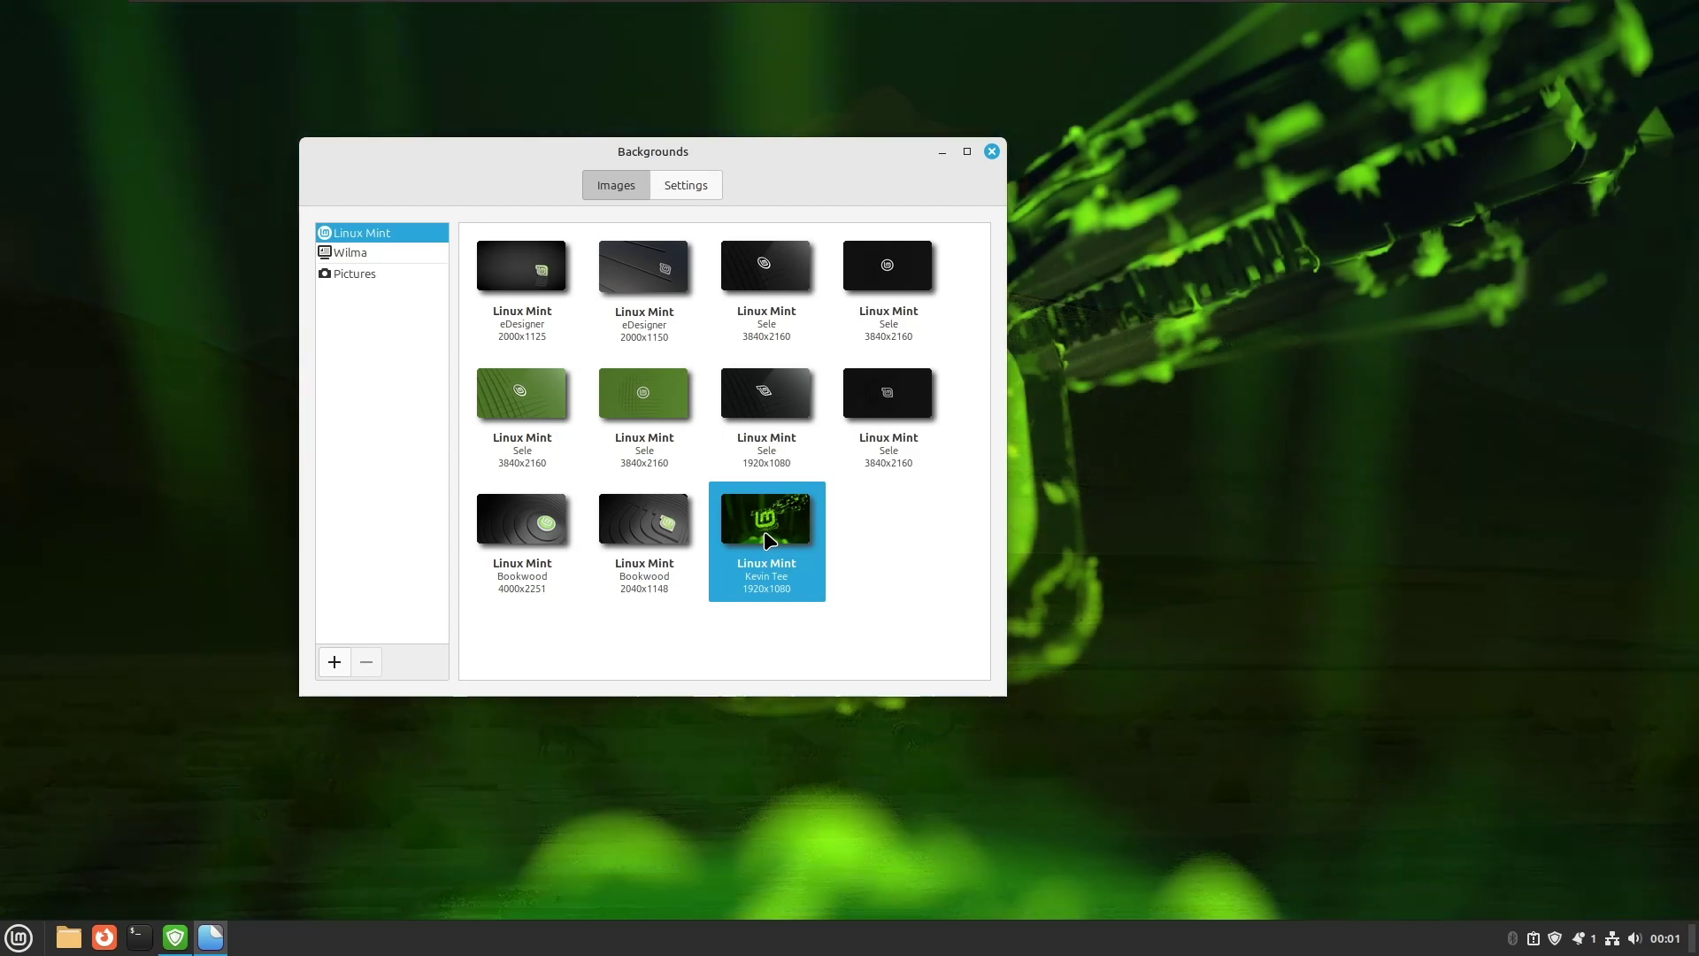
pyautogui.click(991, 153)
# Reopen the desktop background settings and apply the Blanket wallpaper from the Wilma collection.
pyautogui.rightClick(709, 372)
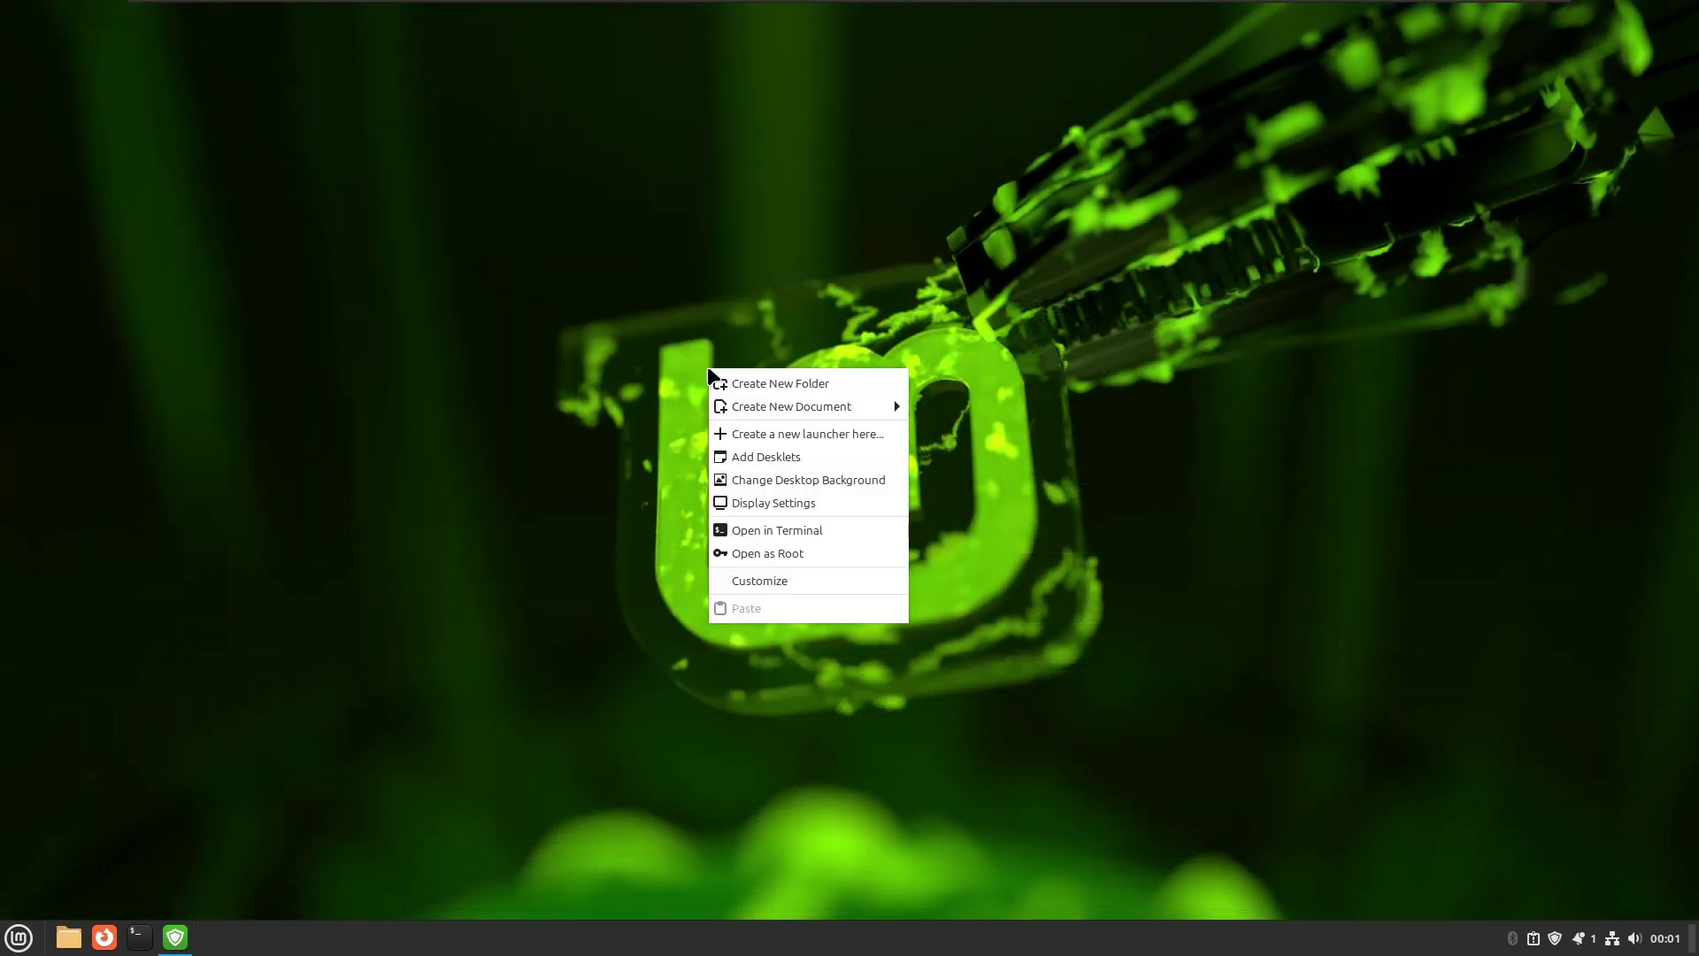
pyautogui.click(768, 486)
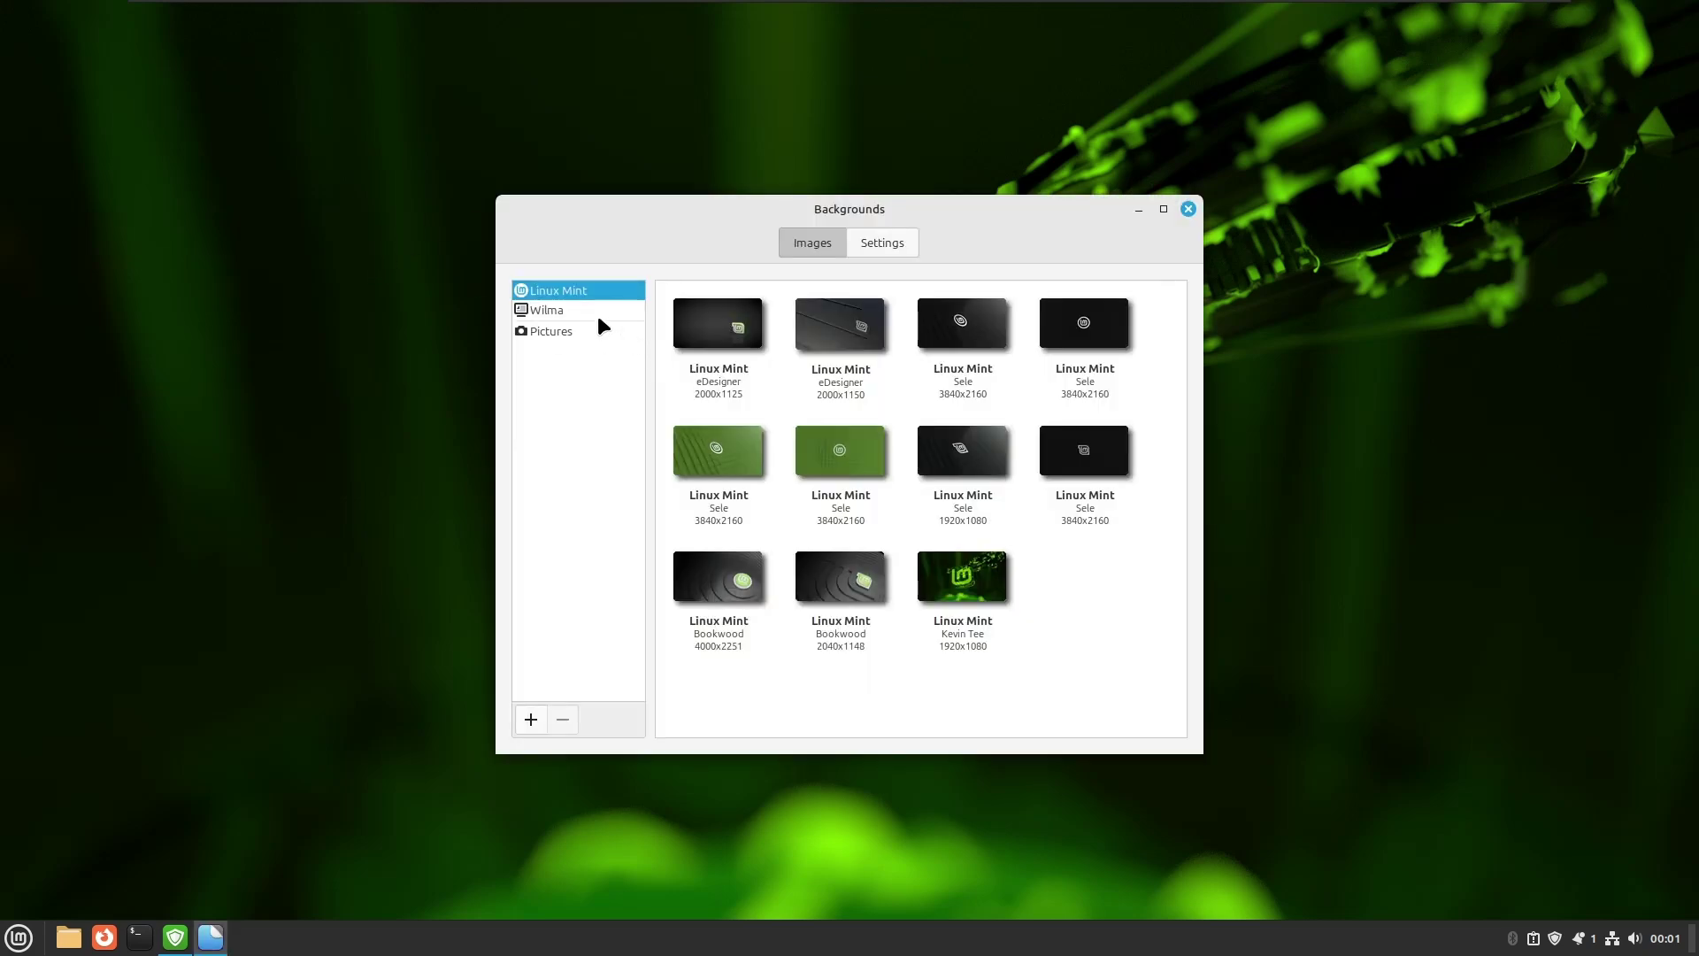
pyautogui.click(588, 311)
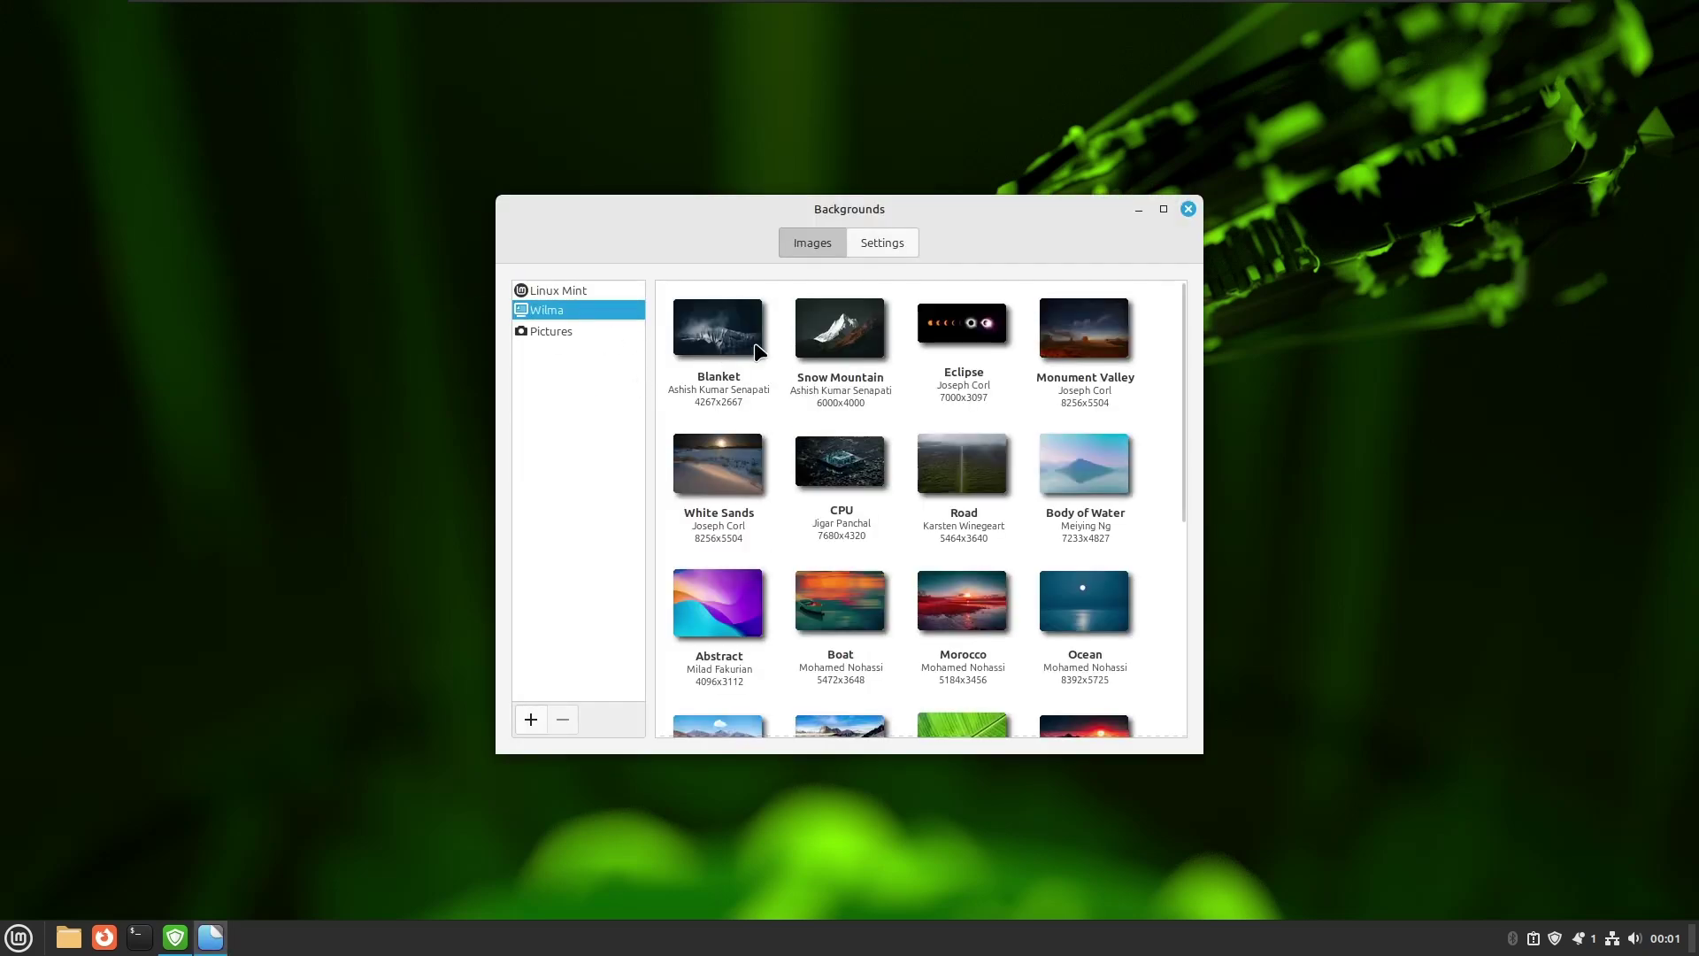
pyautogui.click(742, 336)
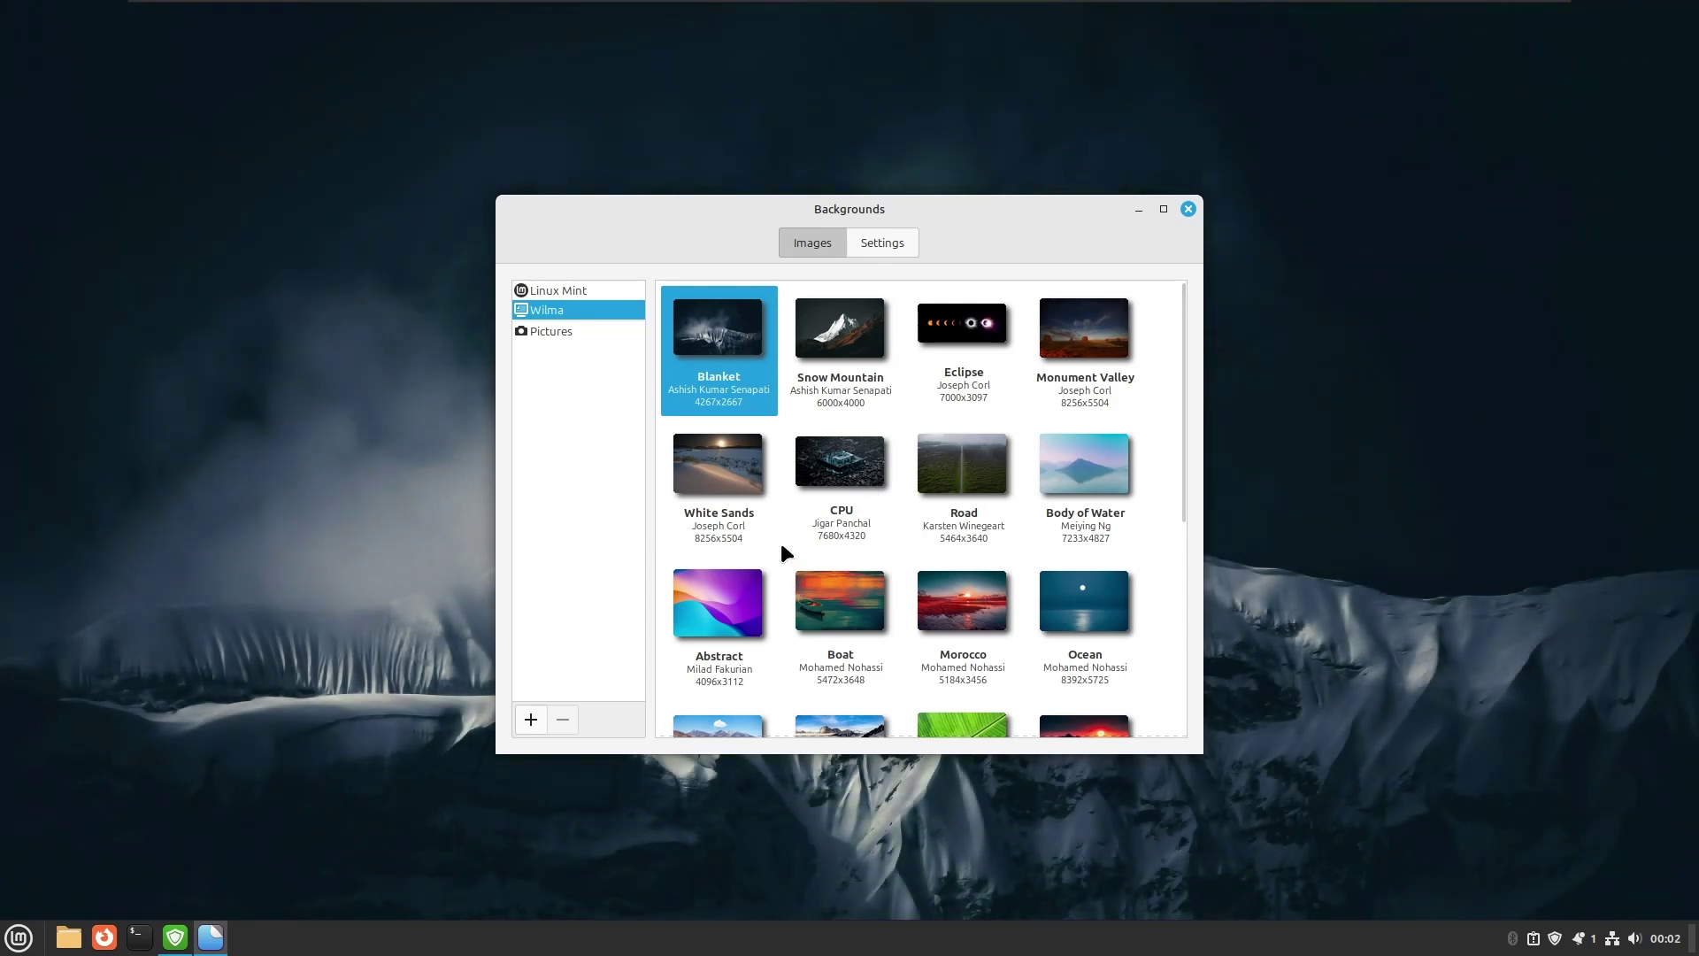
# Look through the remaining Wilma wallpapers, set the desktop background to CPU, and close the Backgrounds window.
pyautogui.scroll(-3, 763, 513)
pyautogui.scroll(-2, 764, 516)
pyautogui.scroll(-2, 765, 517)
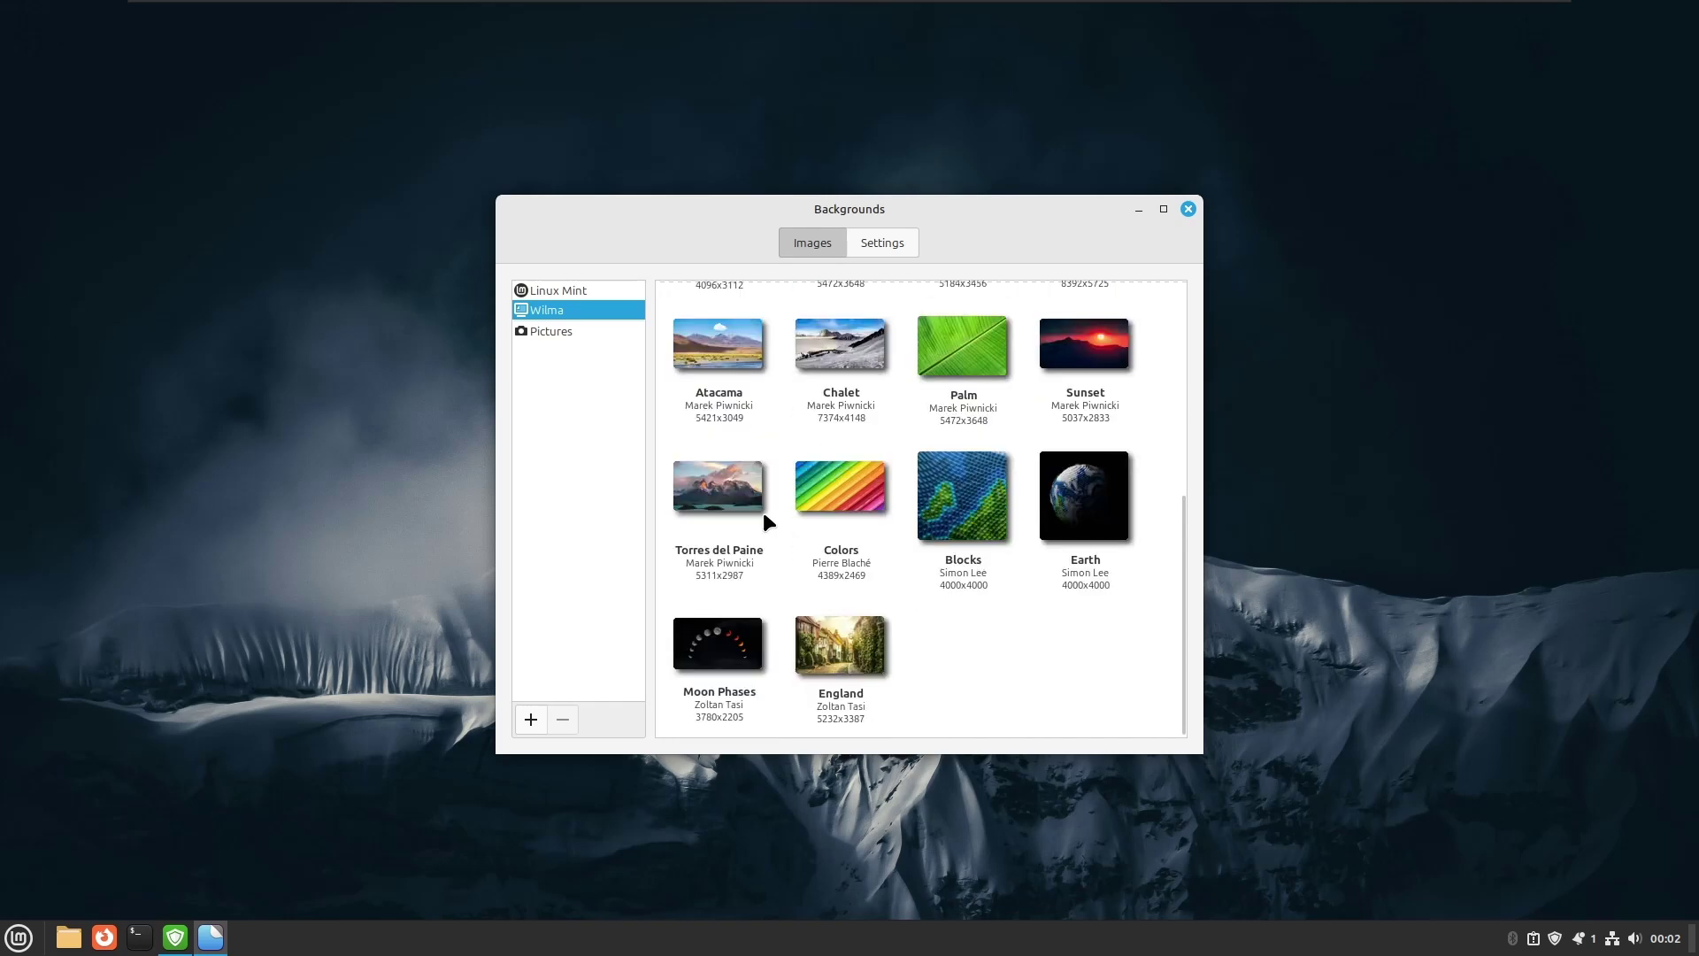
pyautogui.scroll(6, 763, 512)
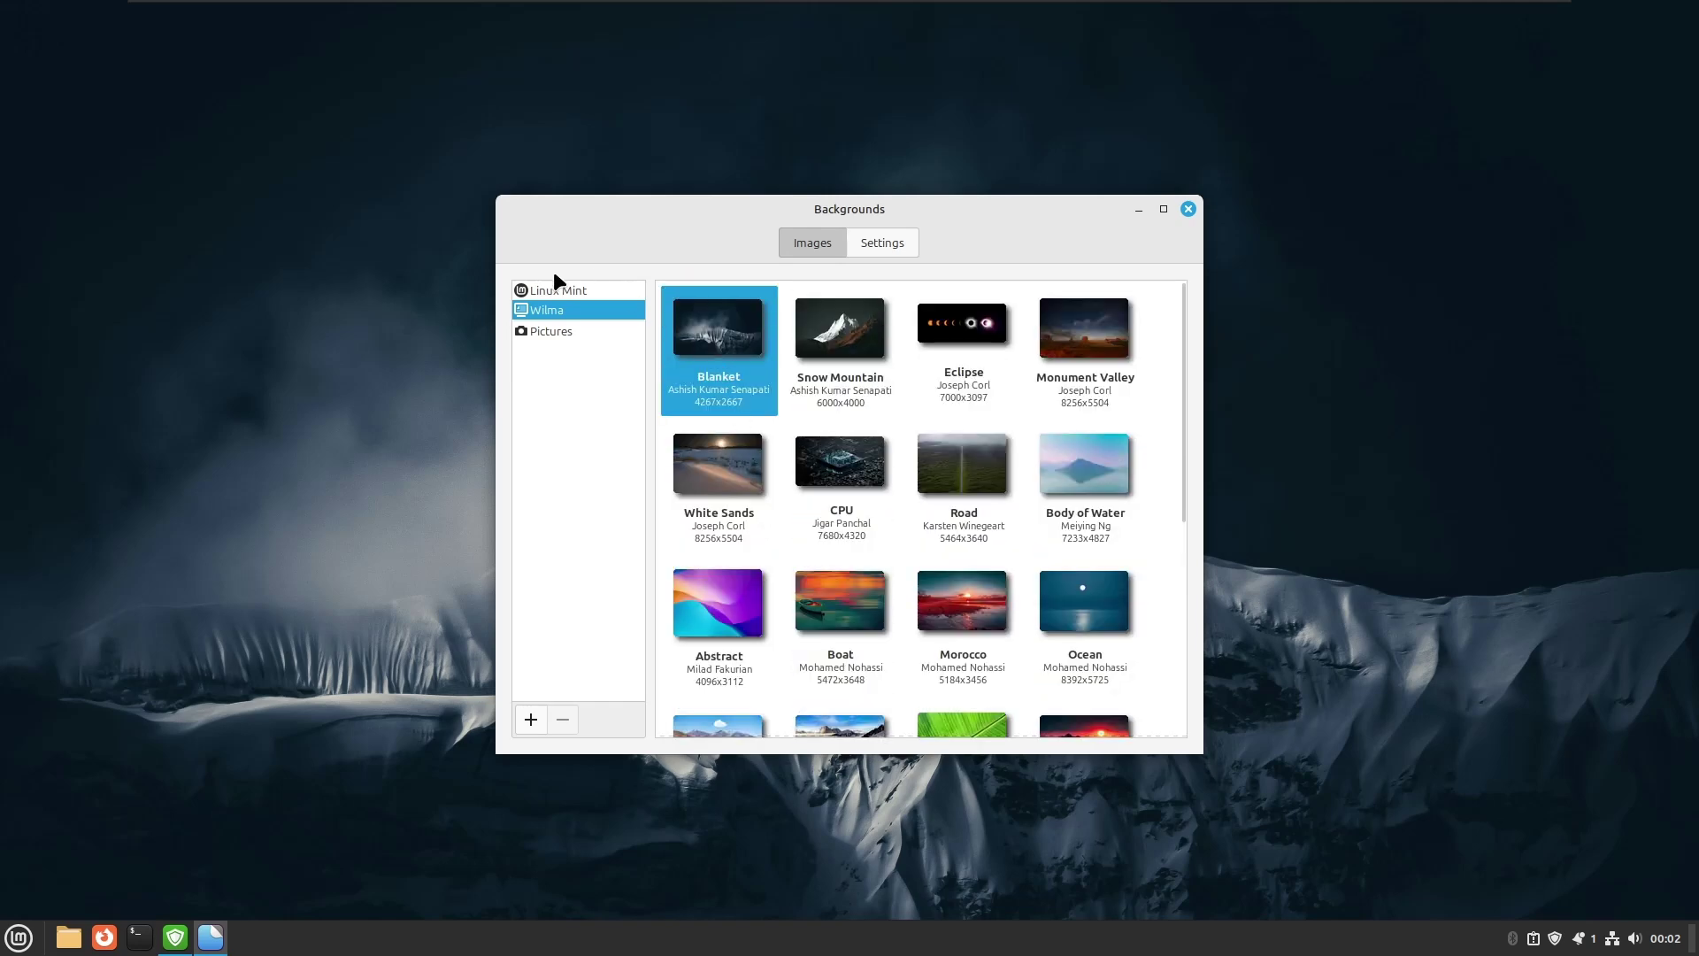
pyautogui.click(835, 469)
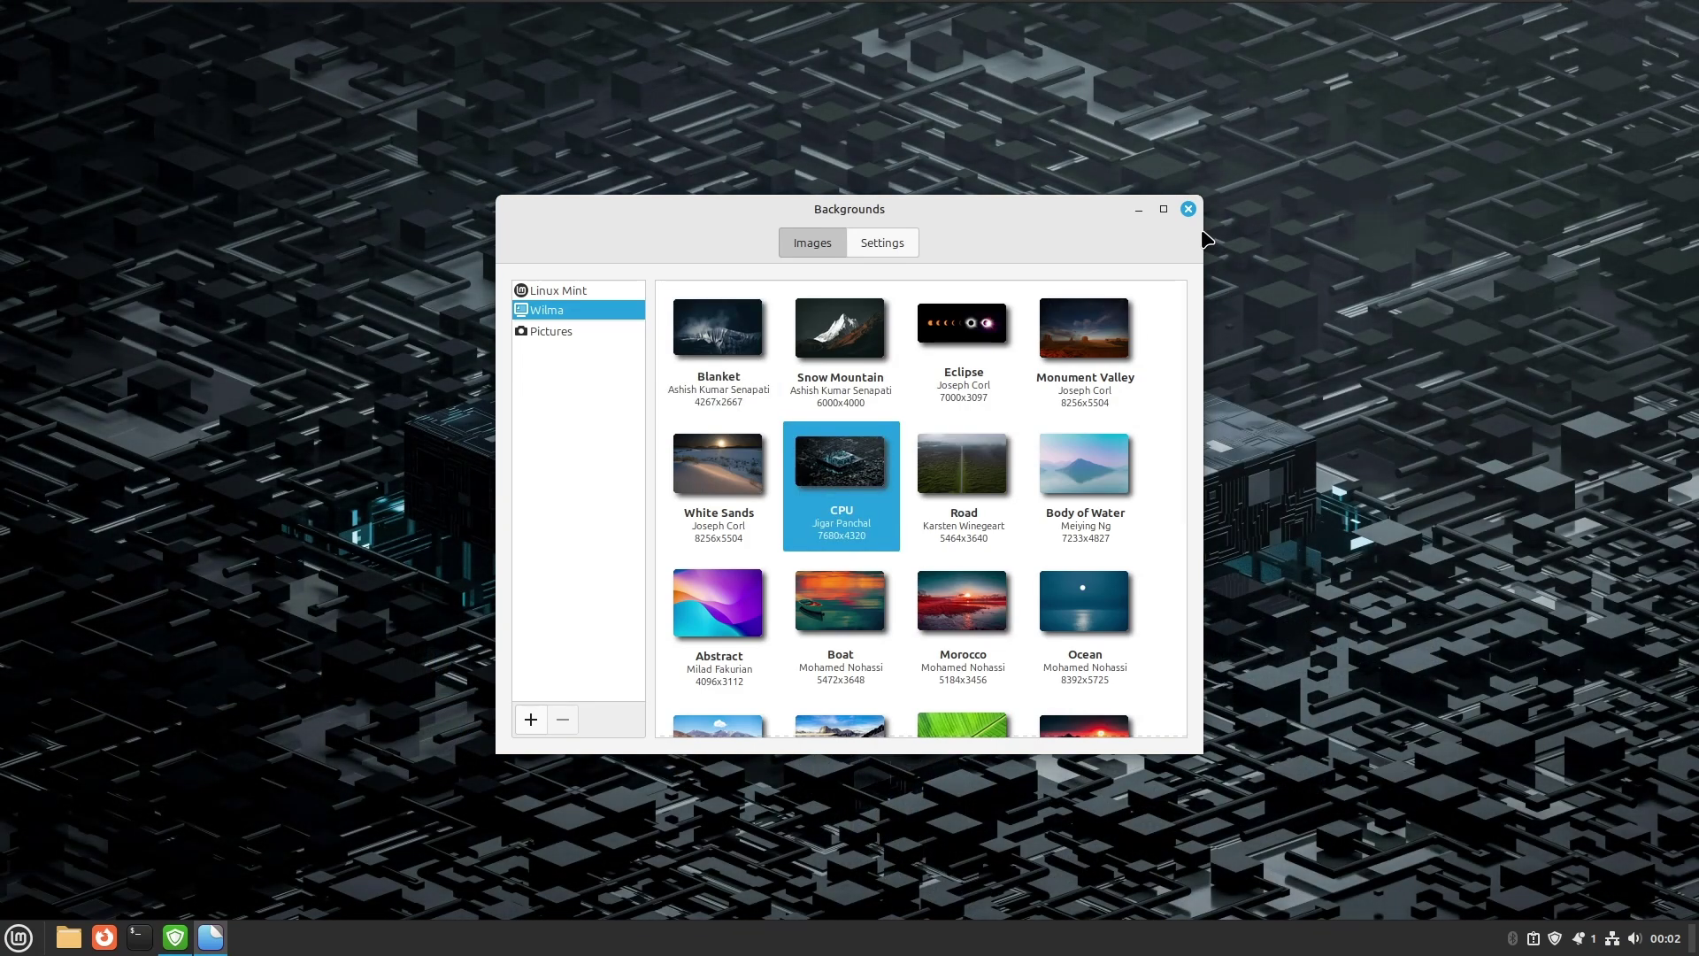
pyautogui.click(1187, 212)
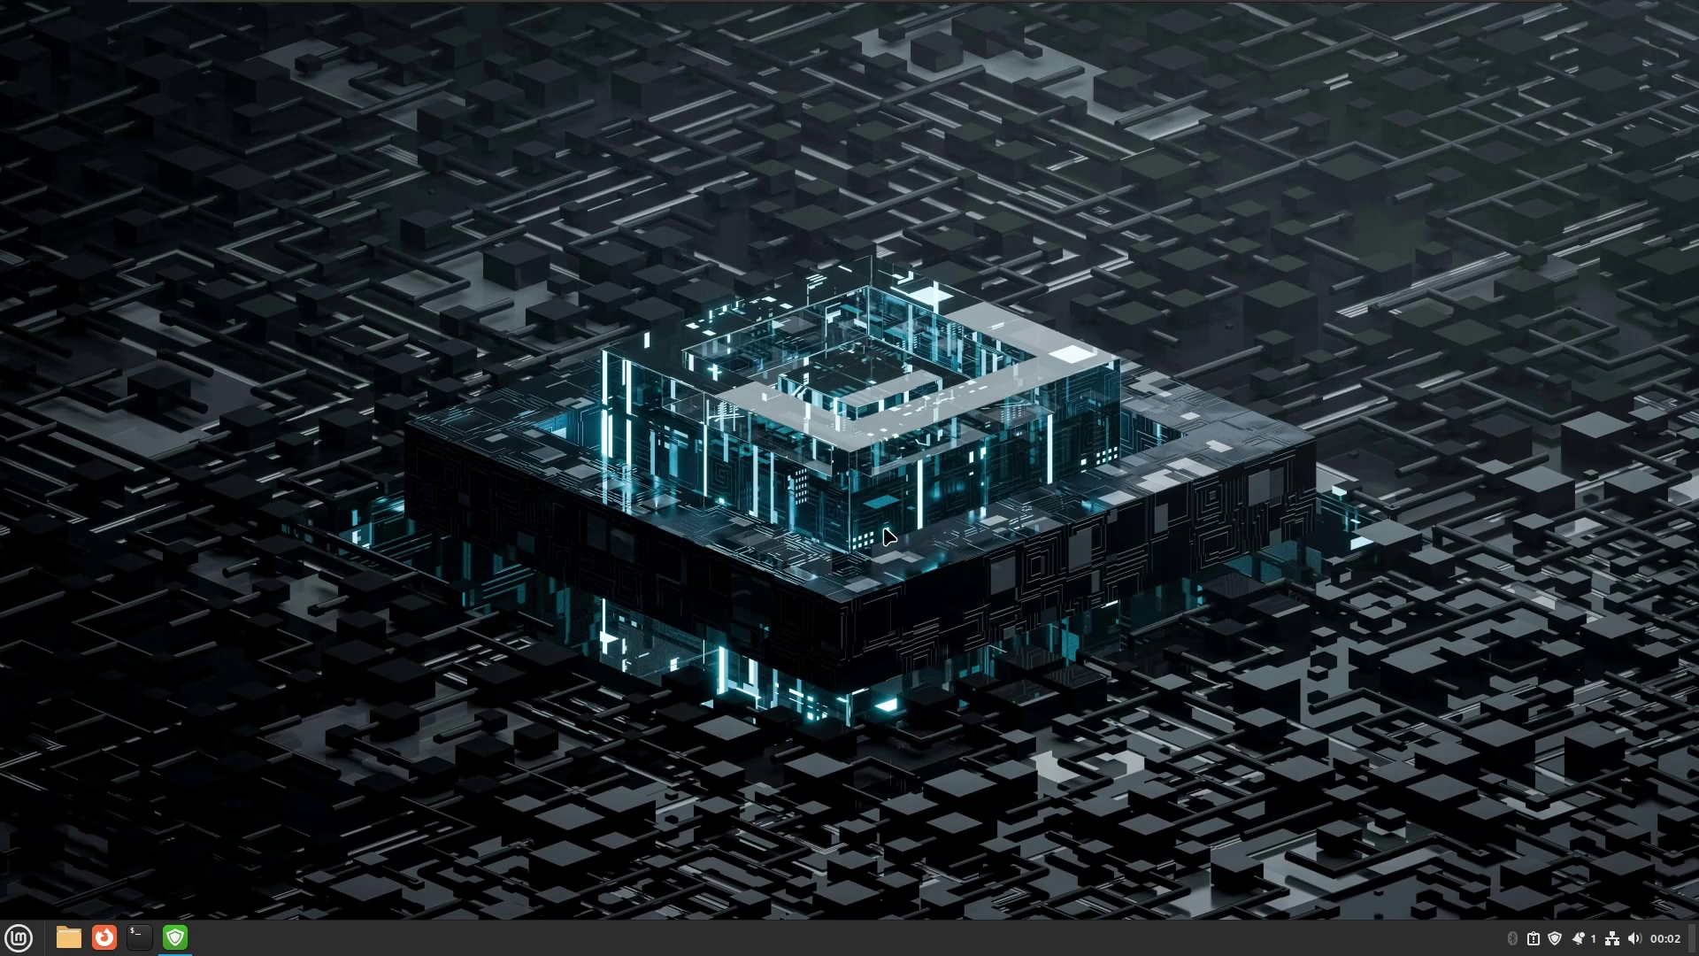
pyautogui.rightClick(637, 308)
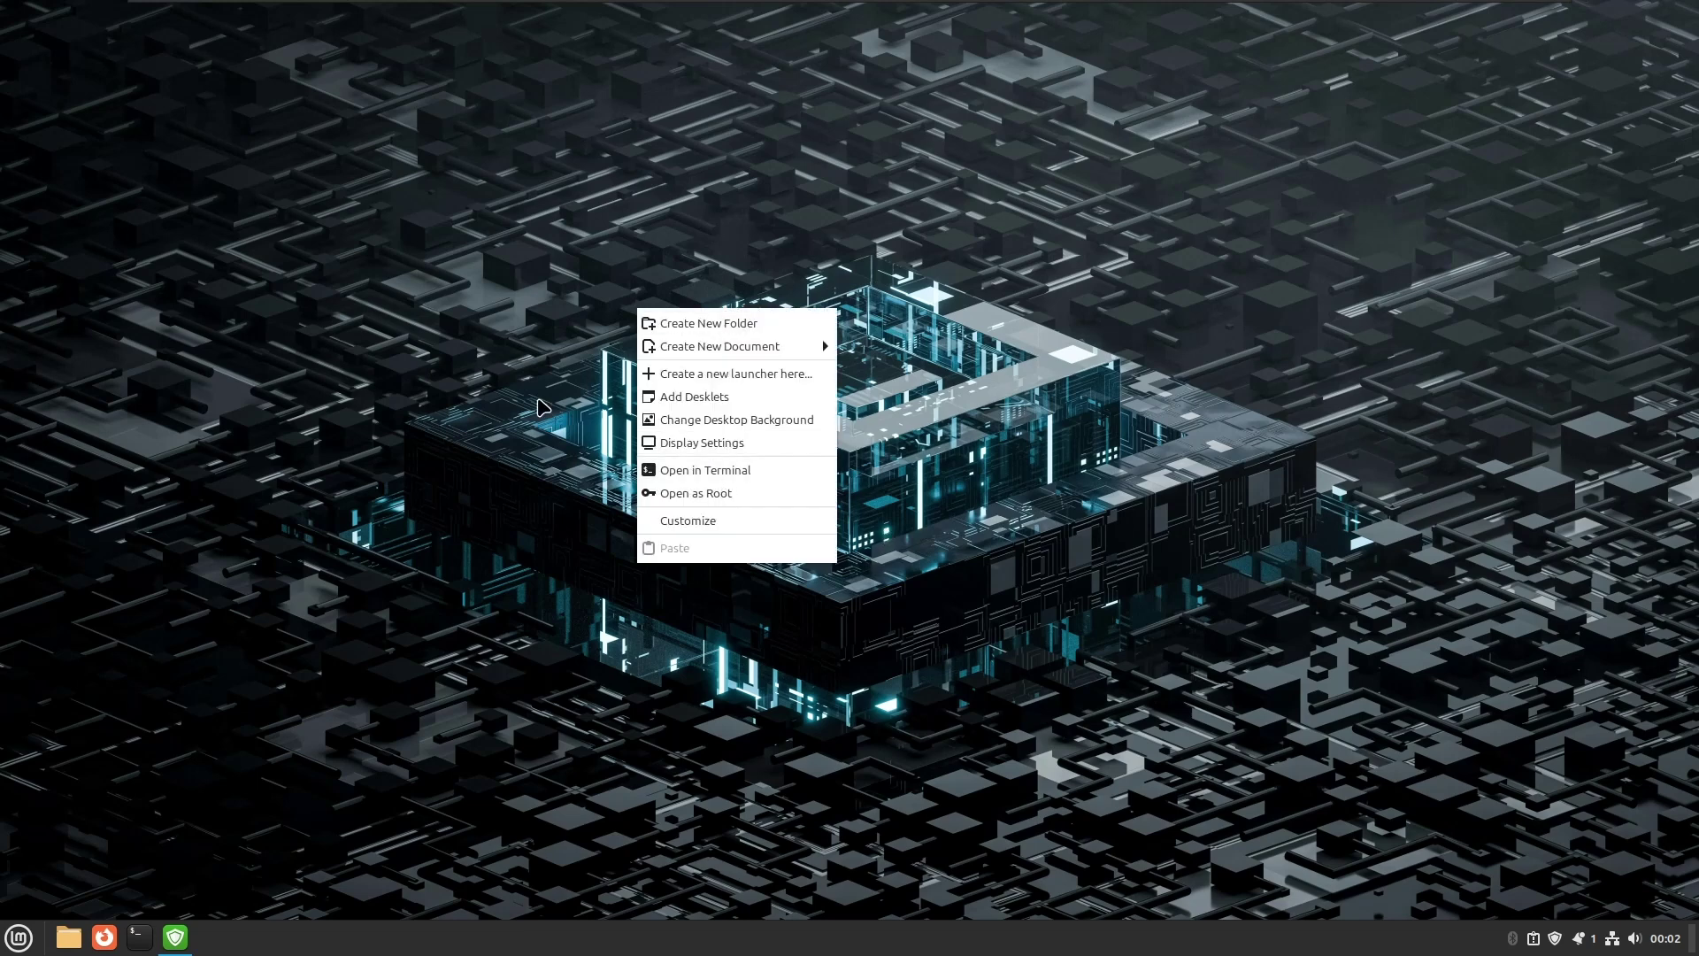
pyautogui.click(498, 416)
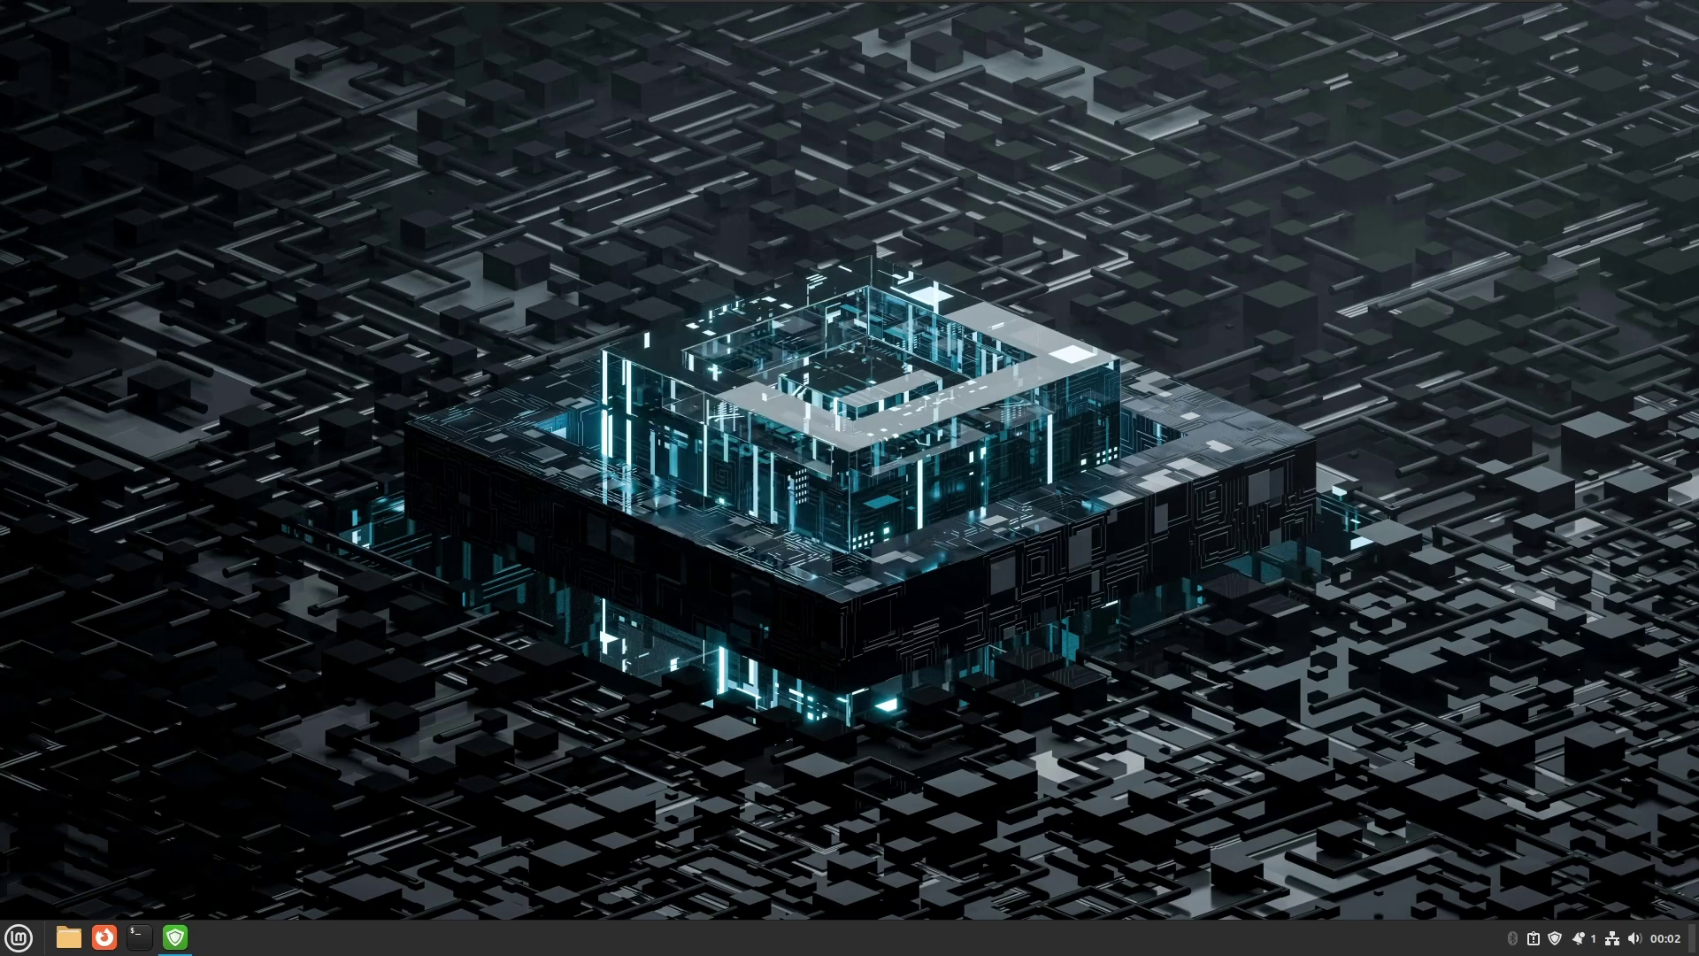